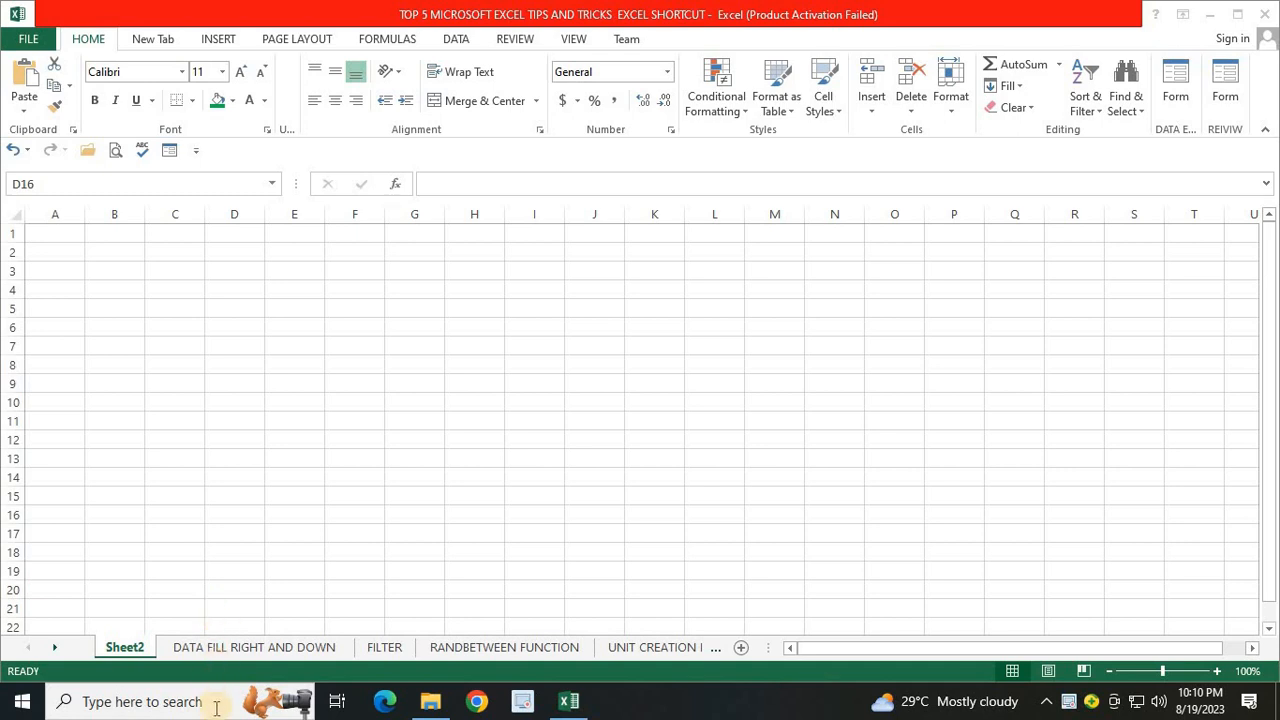
- Open the DATA FILL RIGHT AND DOWN worksheet
left_click(222, 651)
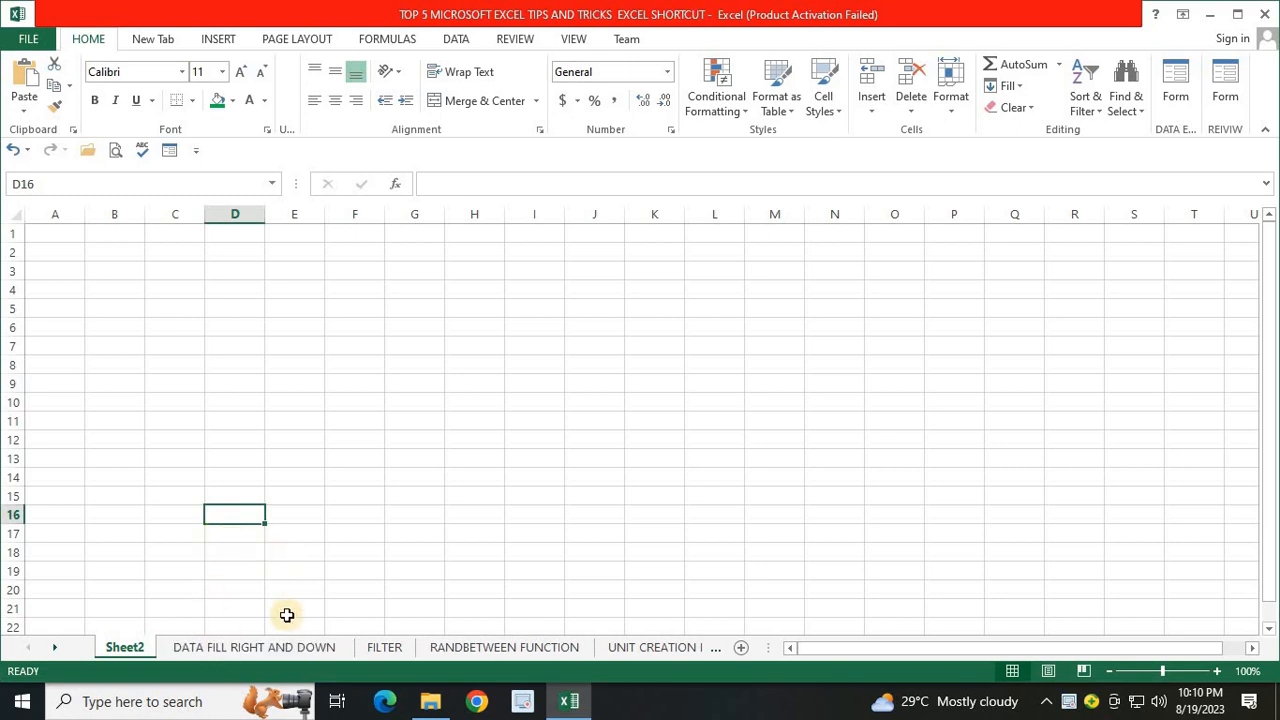
left_click(261, 651)
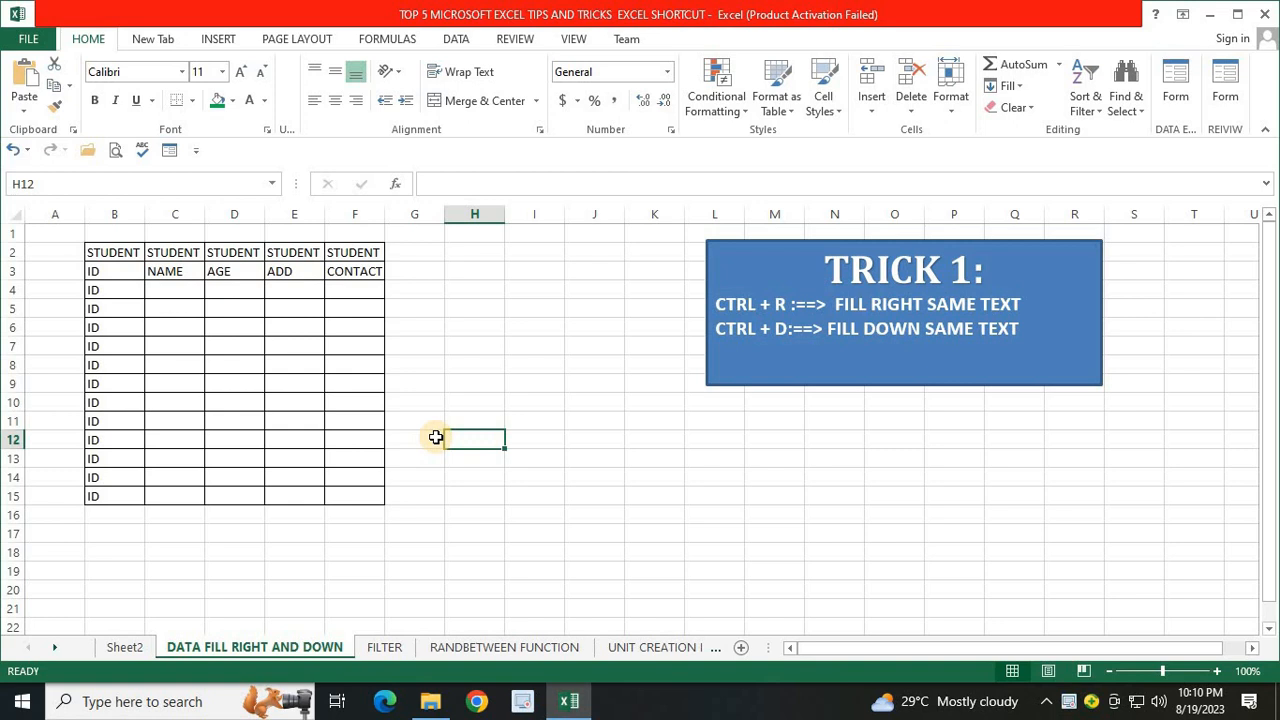
left_click(515, 386)
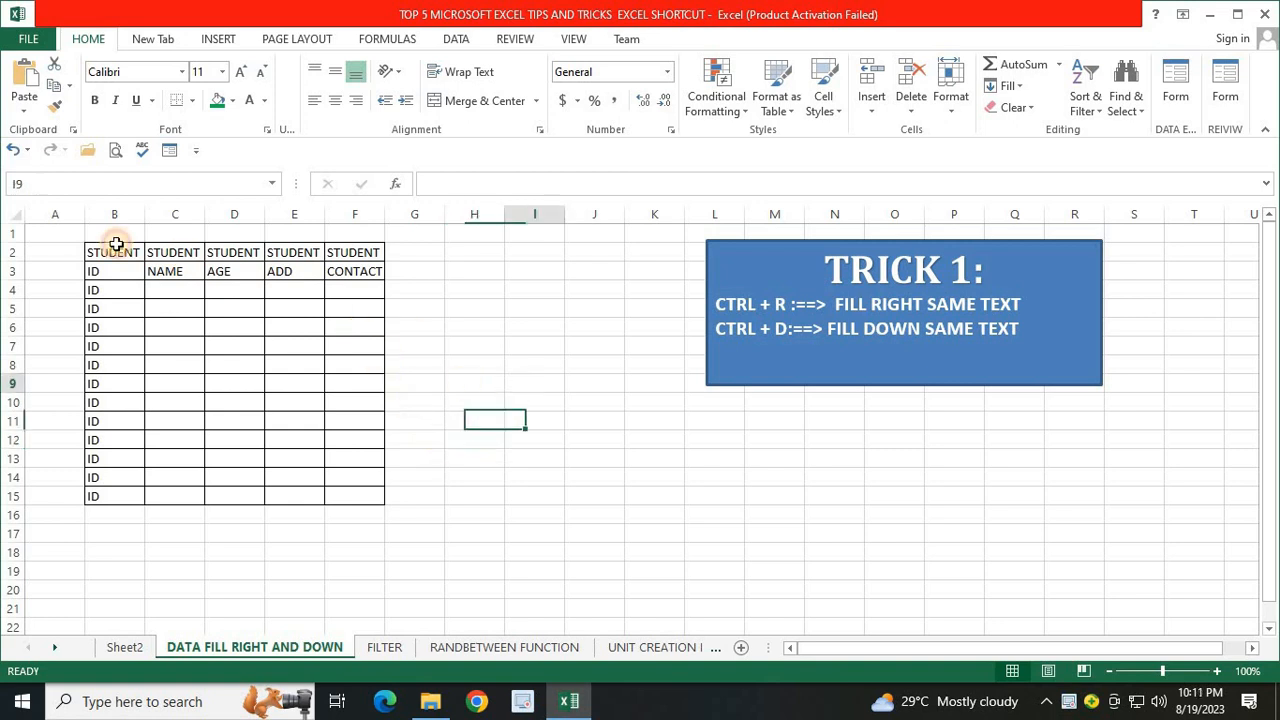
- Clear the STUDENT labels in B2:F2 and the repeated ID entries in B4:B15 of the student table
left_click_drag(112, 254, 334, 251)
key("Delete")
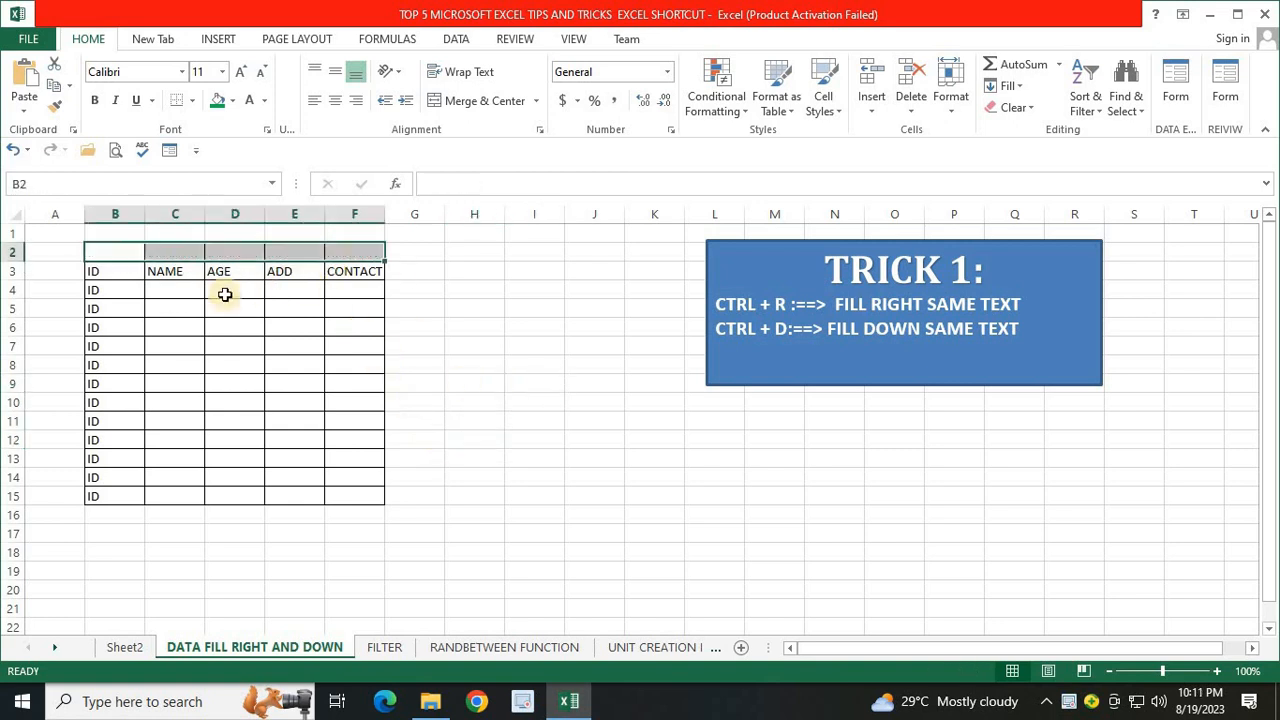
left_click_drag(95, 281, 95, 494)
key("Delete")
left_click(186, 274)
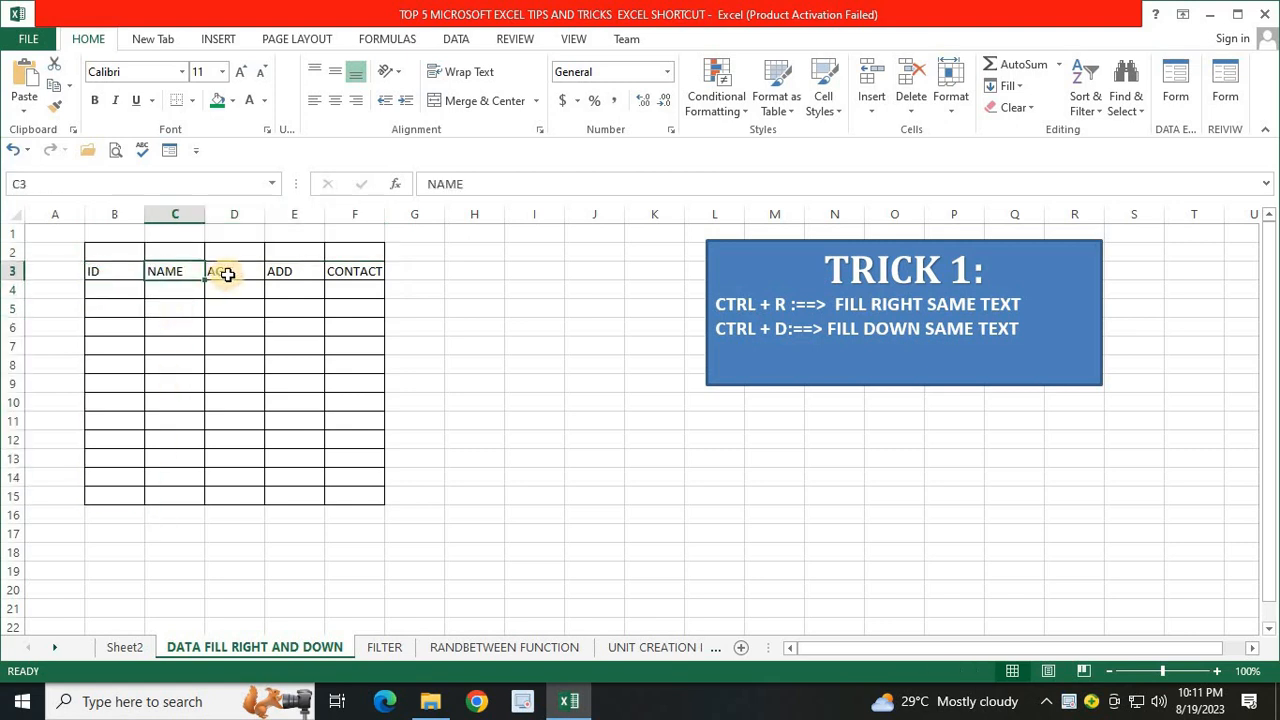
left_click(226, 274)
left_click(292, 273)
left_click(354, 271)
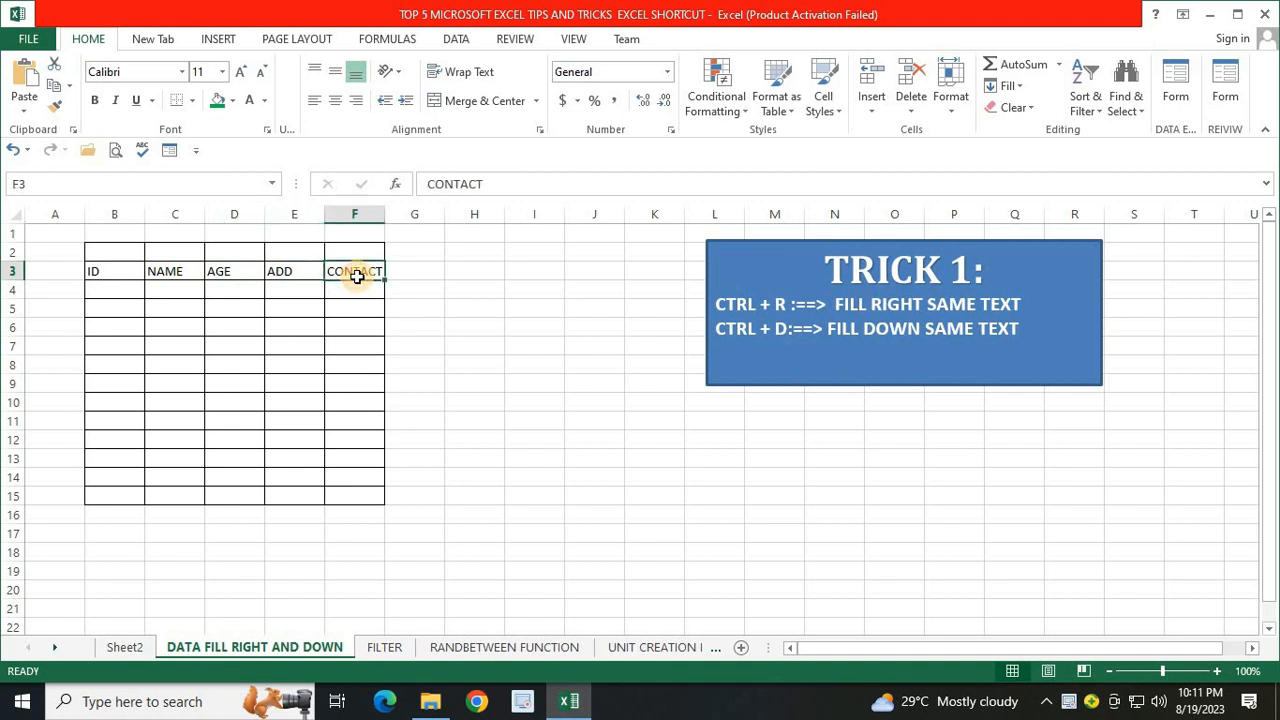
left_click_drag(140, 266, 334, 271)
left_click(320, 311)
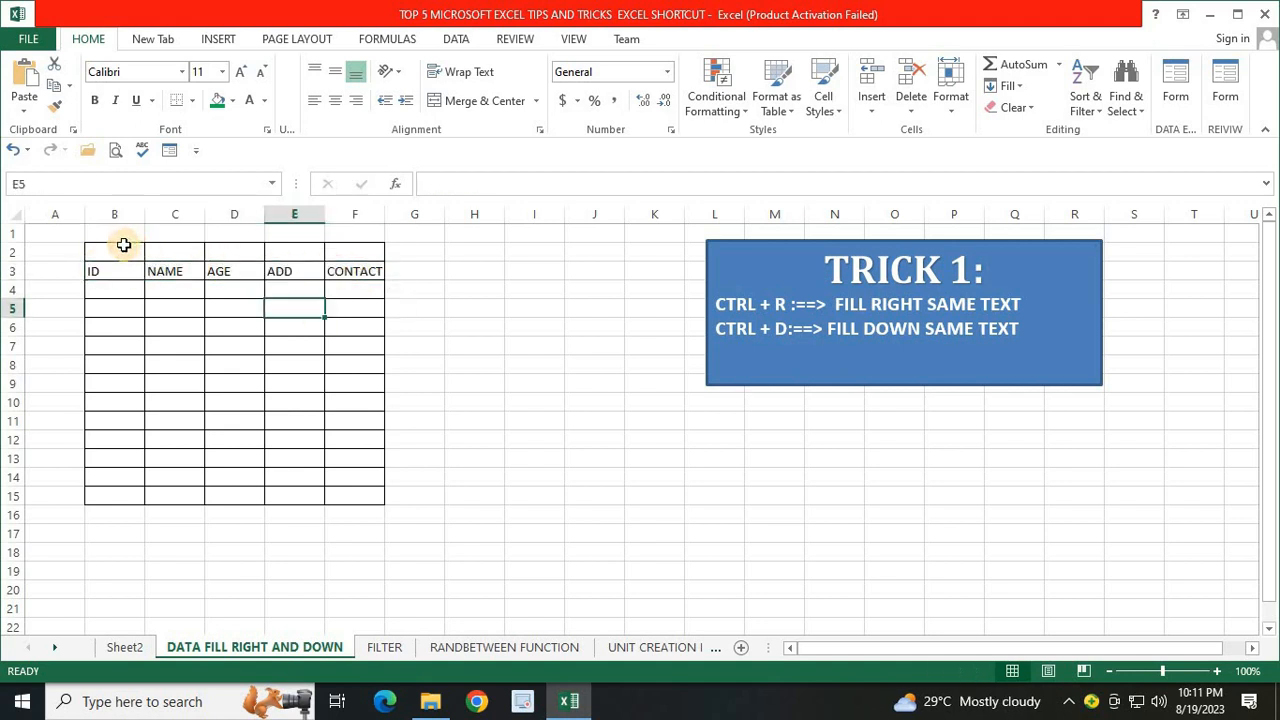
- Widen columns B through F of the student table
left_click_drag(144, 214, 345, 214)
left_click_drag(405, 214, 524, 214)
left_click(120, 251)
left_click(207, 250)
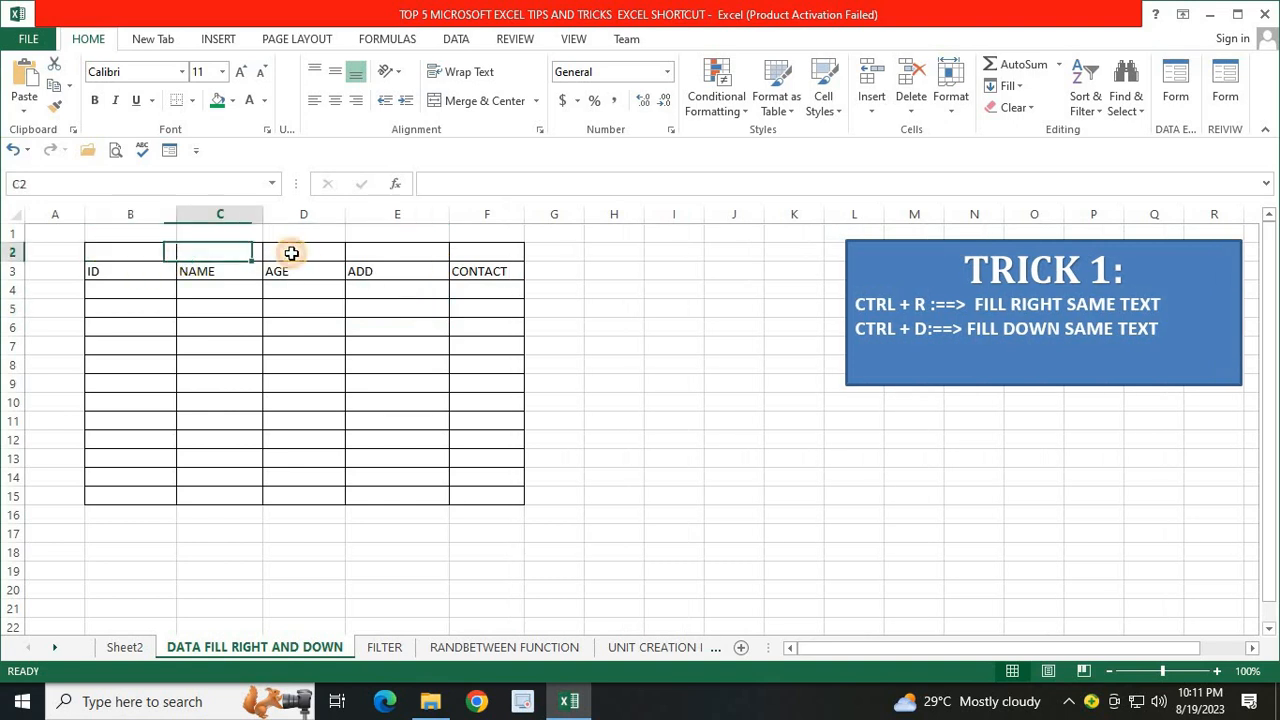
left_click(293, 253)
left_click(380, 258)
left_click(467, 255)
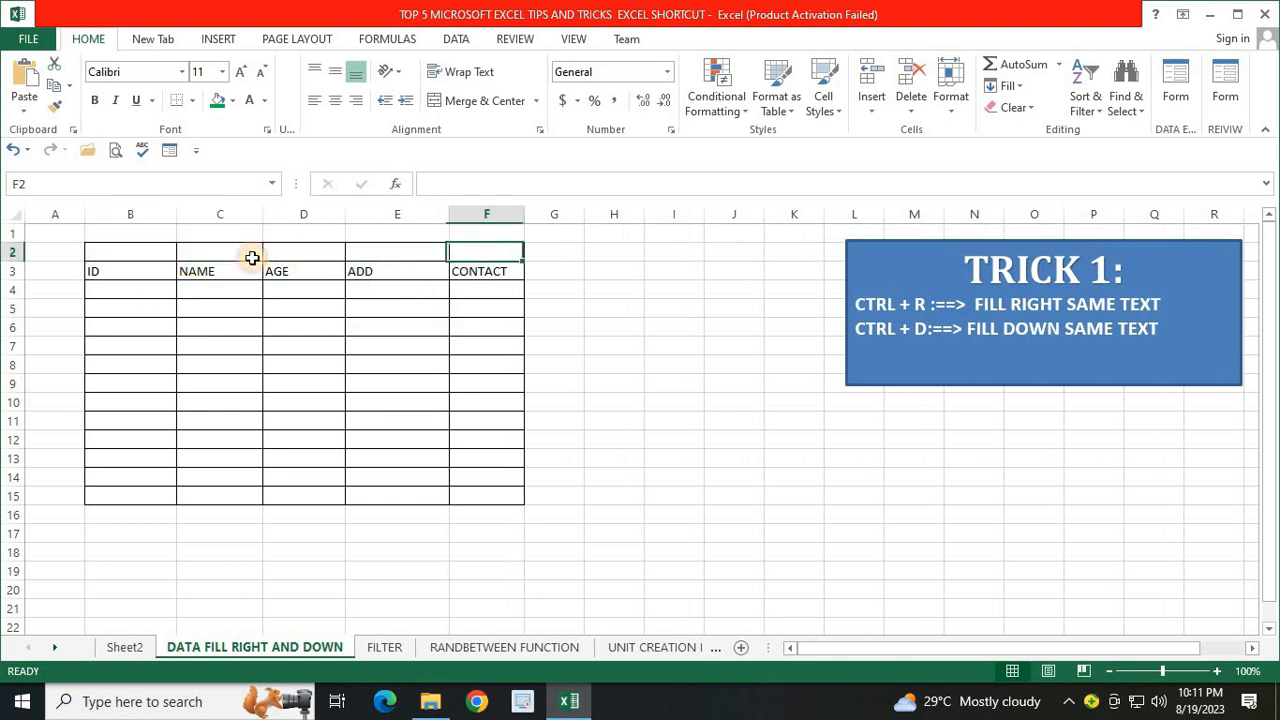
- Enter STUDENT in cell B2 and copy and paste it into C2:F2
left_click(118, 254)
type("STUDENT")
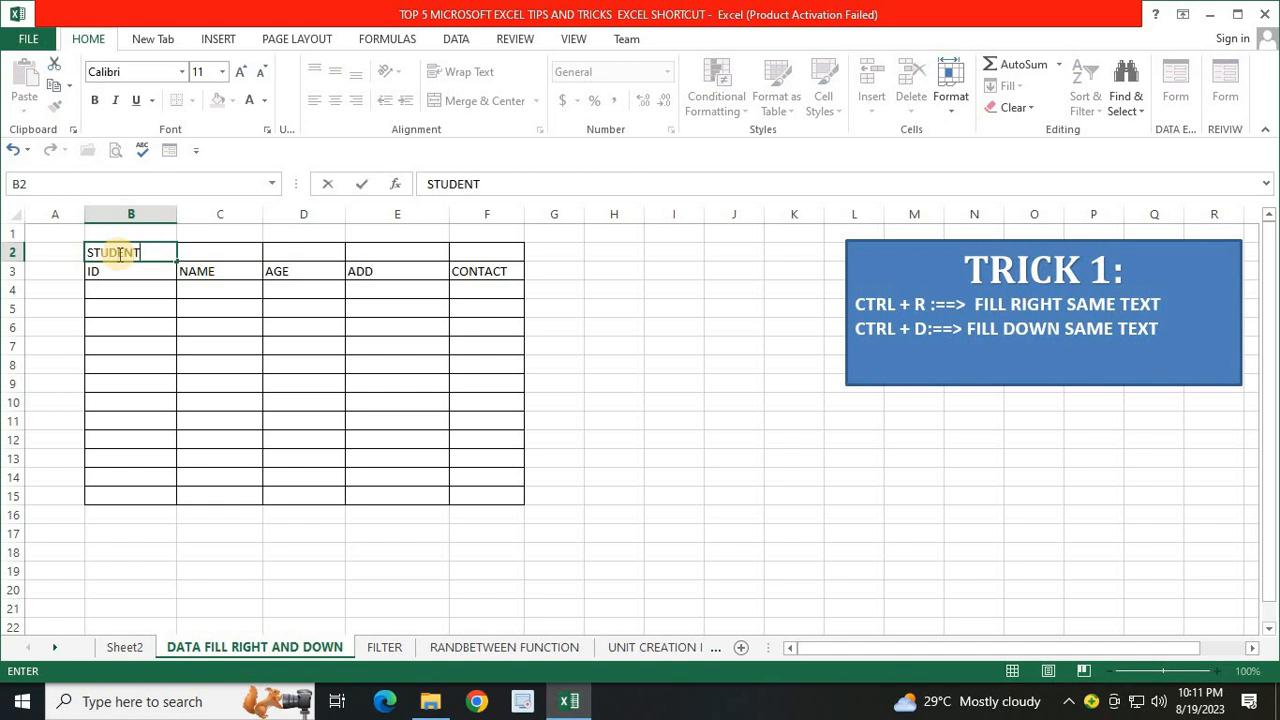
key("Tab")
type("ST")
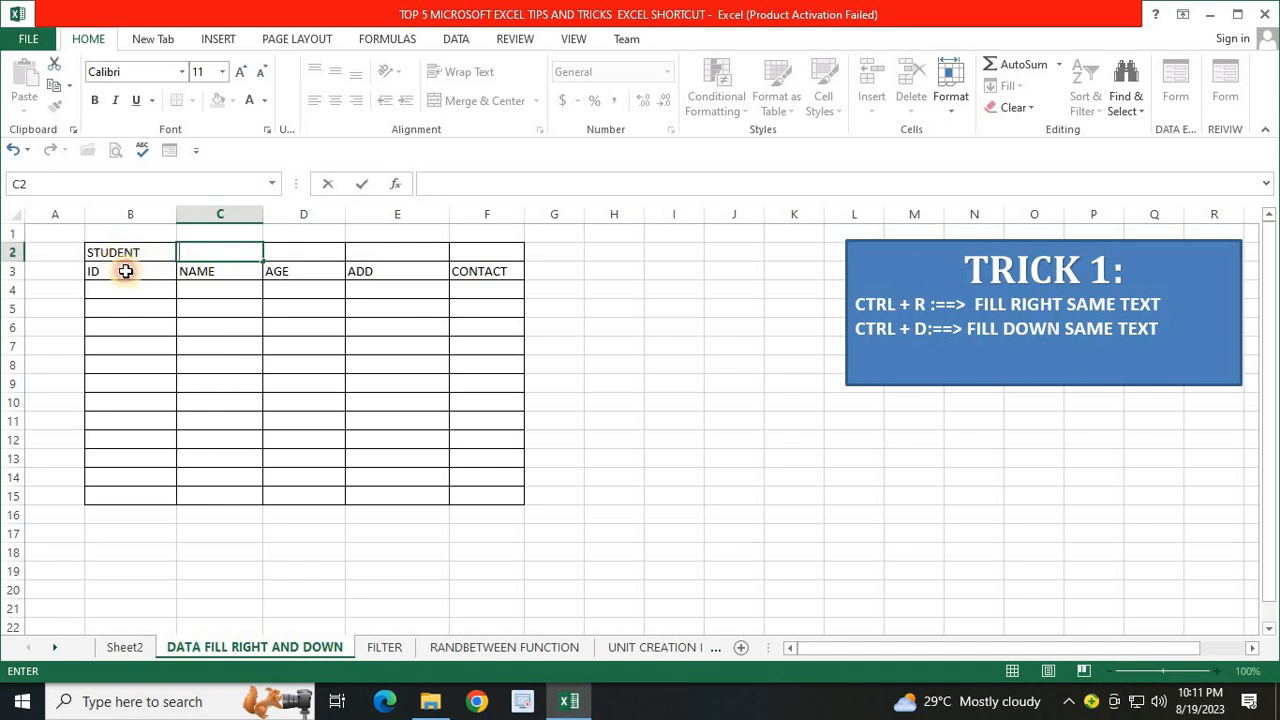
left_click(126, 253)
key("ctrl+c")
left_click_drag(200, 254, 492, 254)
key("ctrl+v")
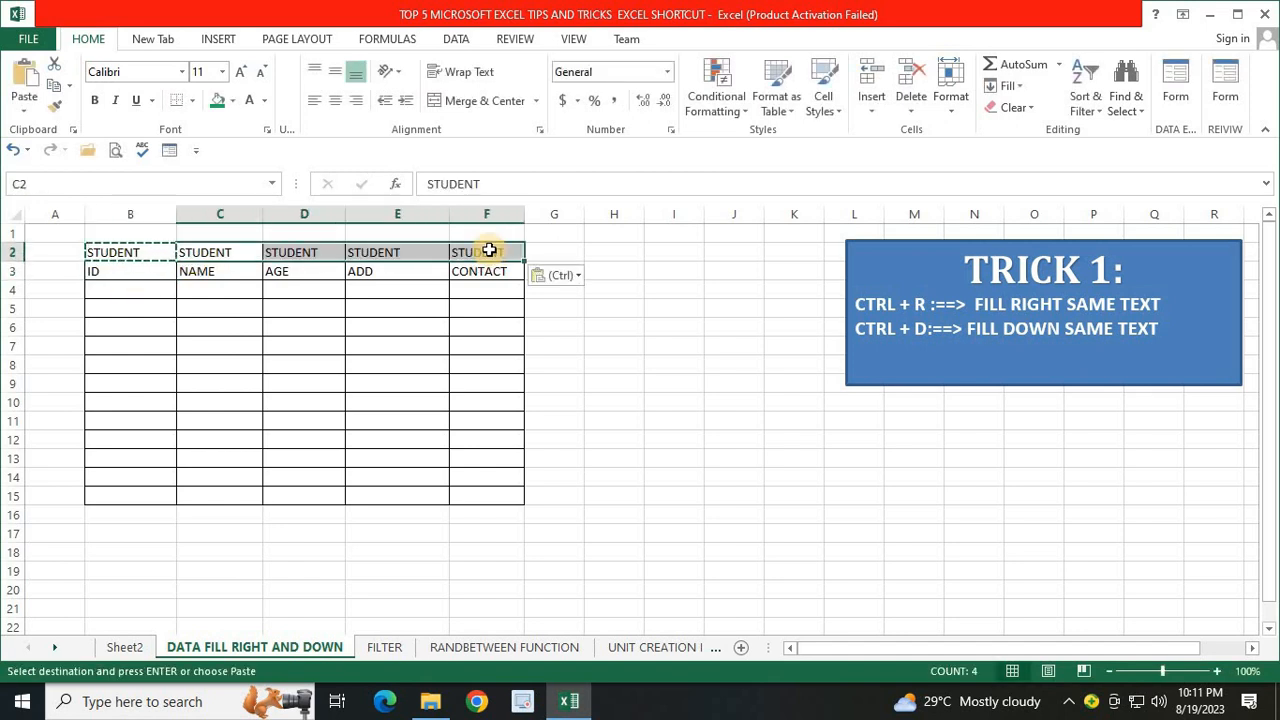
- Clear the pasted and original STUDENT labels from B2:F2
left_click(331, 349)
left_click_drag(152, 252, 466, 253)
key("Delete")
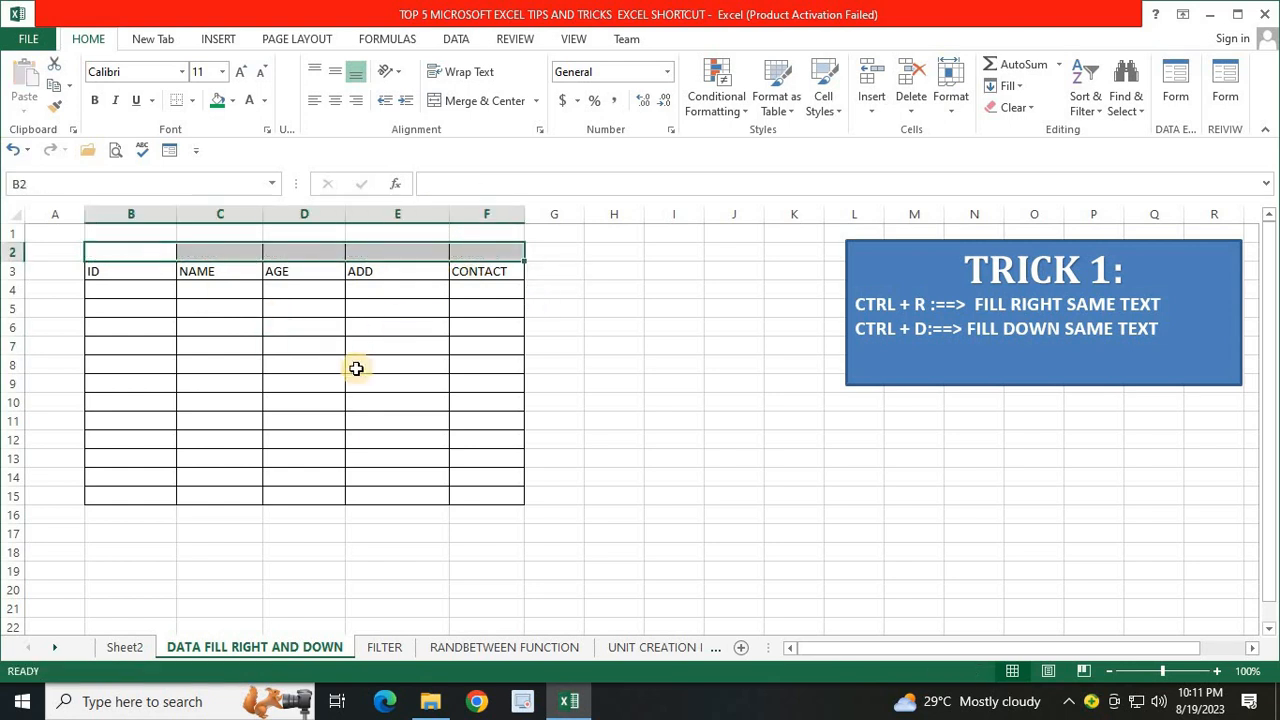
left_click(355, 368)
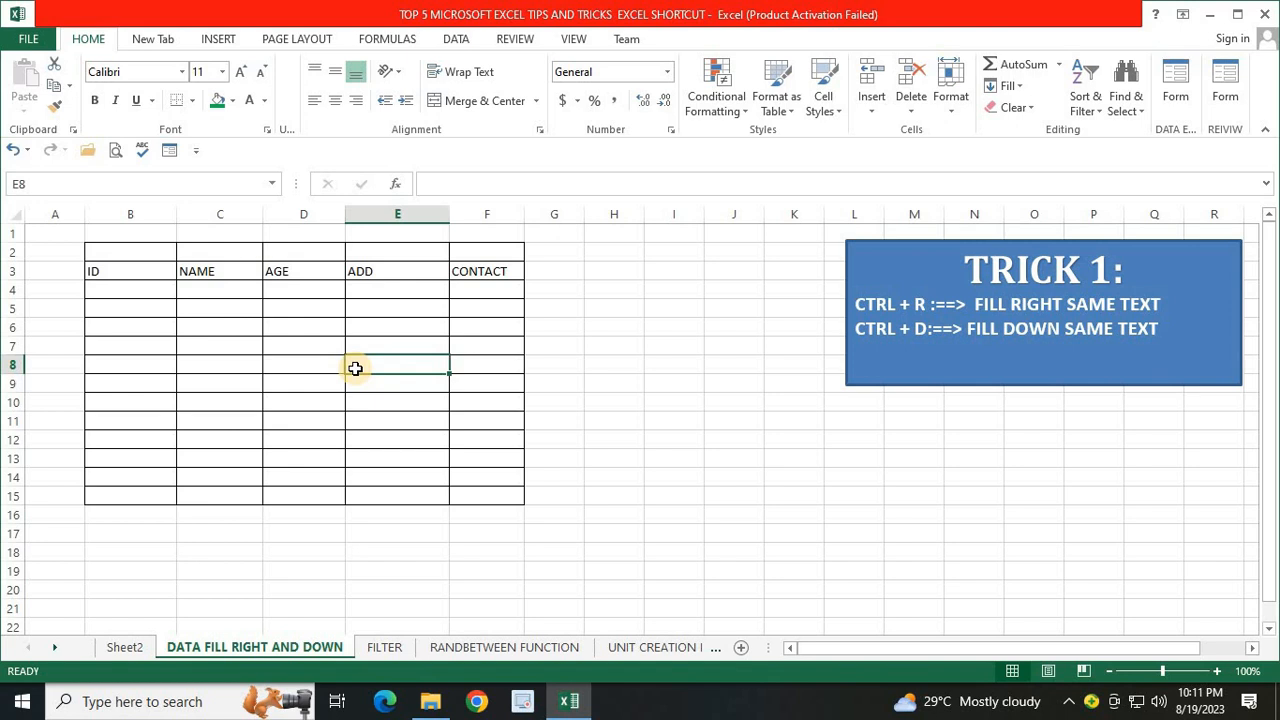
- Enter STUDENT in cell B2, above the ID heading
left_click(144, 252)
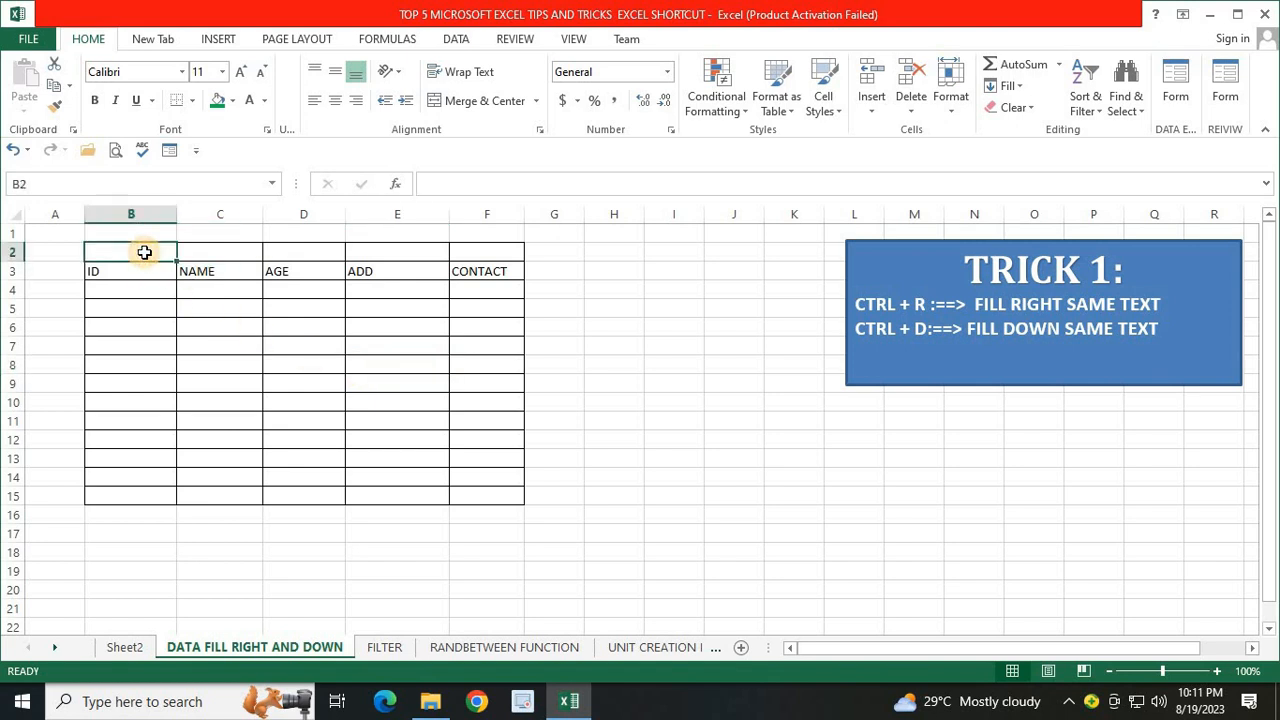
type("STUDENT")
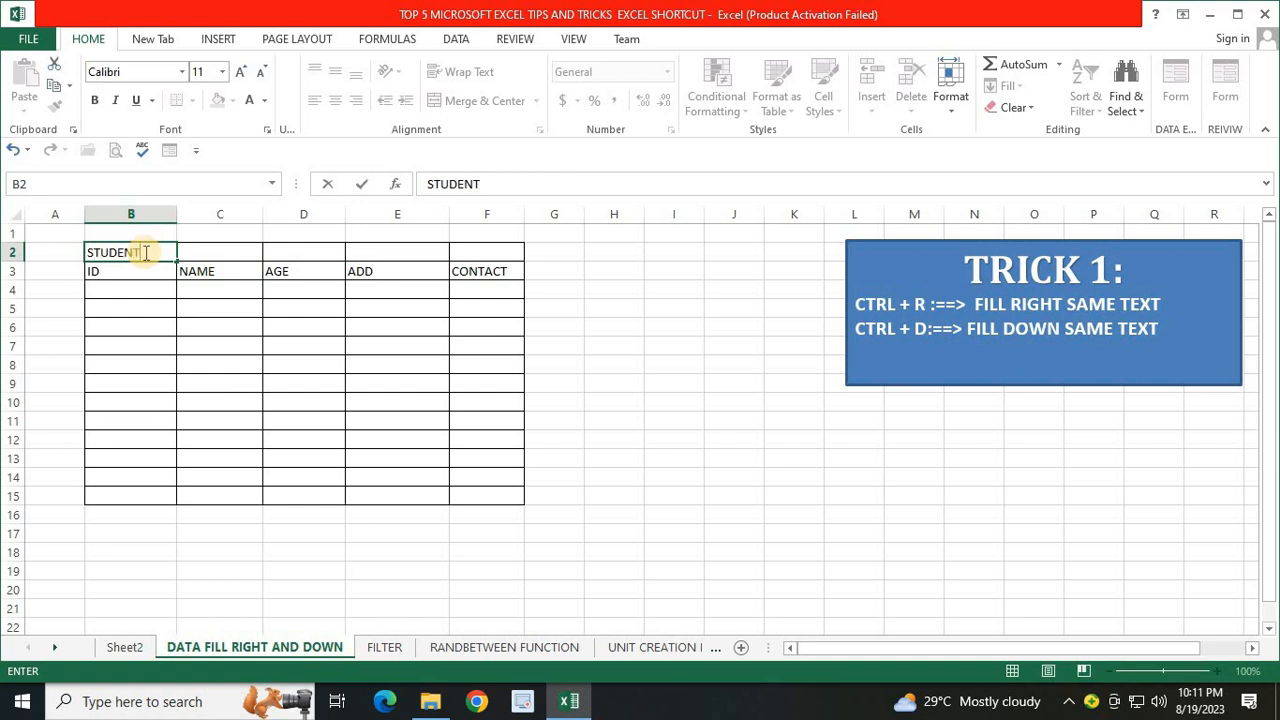
left_click_drag(100, 250, 100, 272)
left_click_drag(194, 248, 200, 268)
left_click_drag(274, 254, 372, 270)
left_click_drag(474, 248, 476, 283)
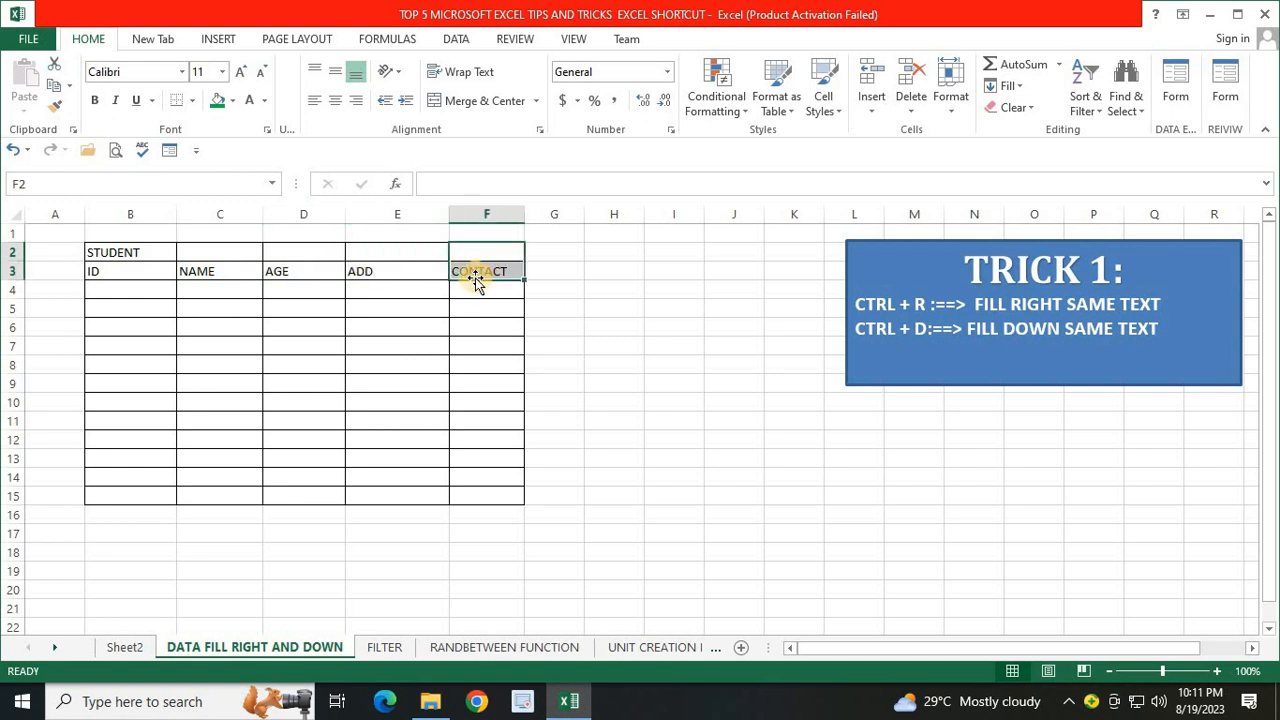
left_click(126, 251)
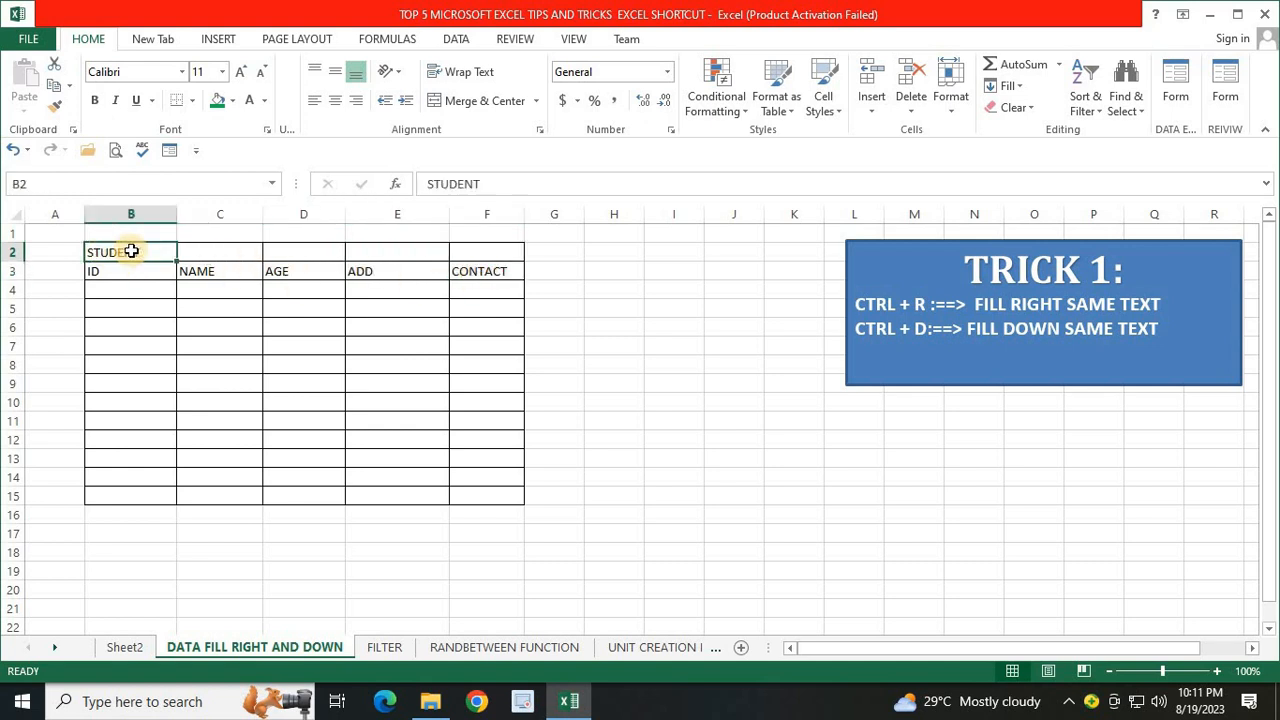
- Fill the STUDENT label right from B2 across the other column headings to F2
left_click_drag(120, 251, 480, 249)
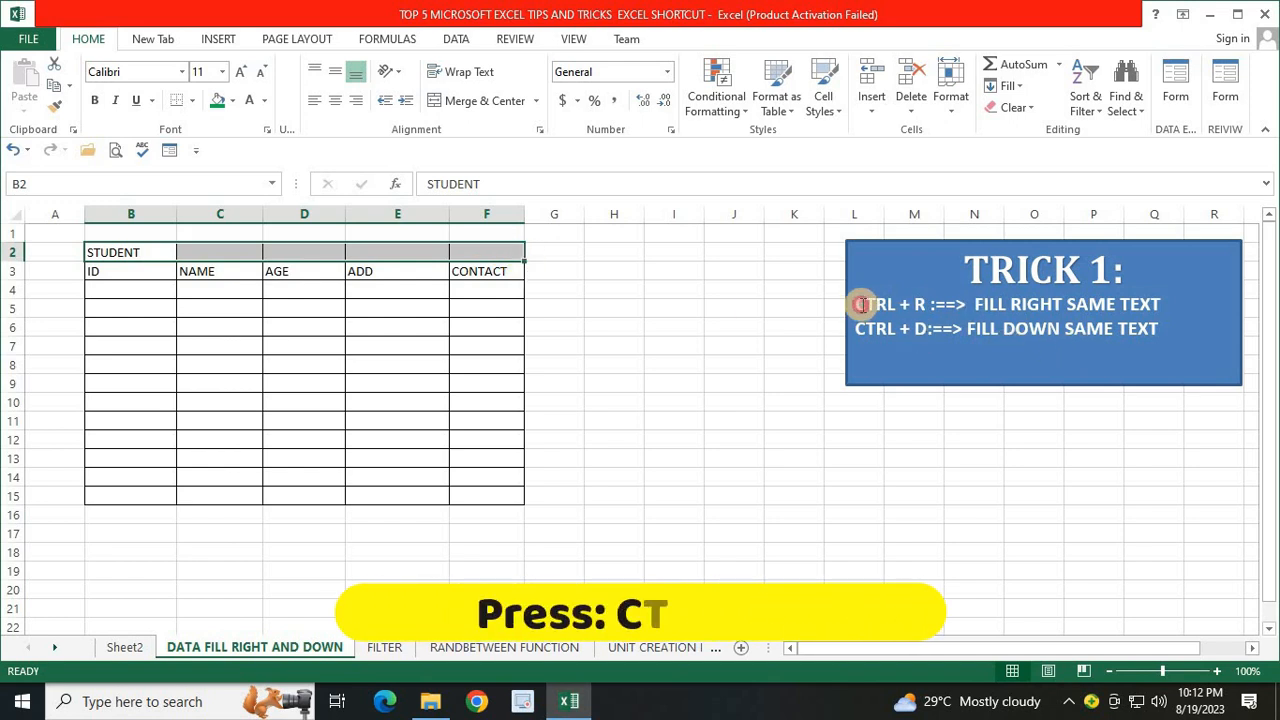
left_click_drag(856, 304, 1160, 304)
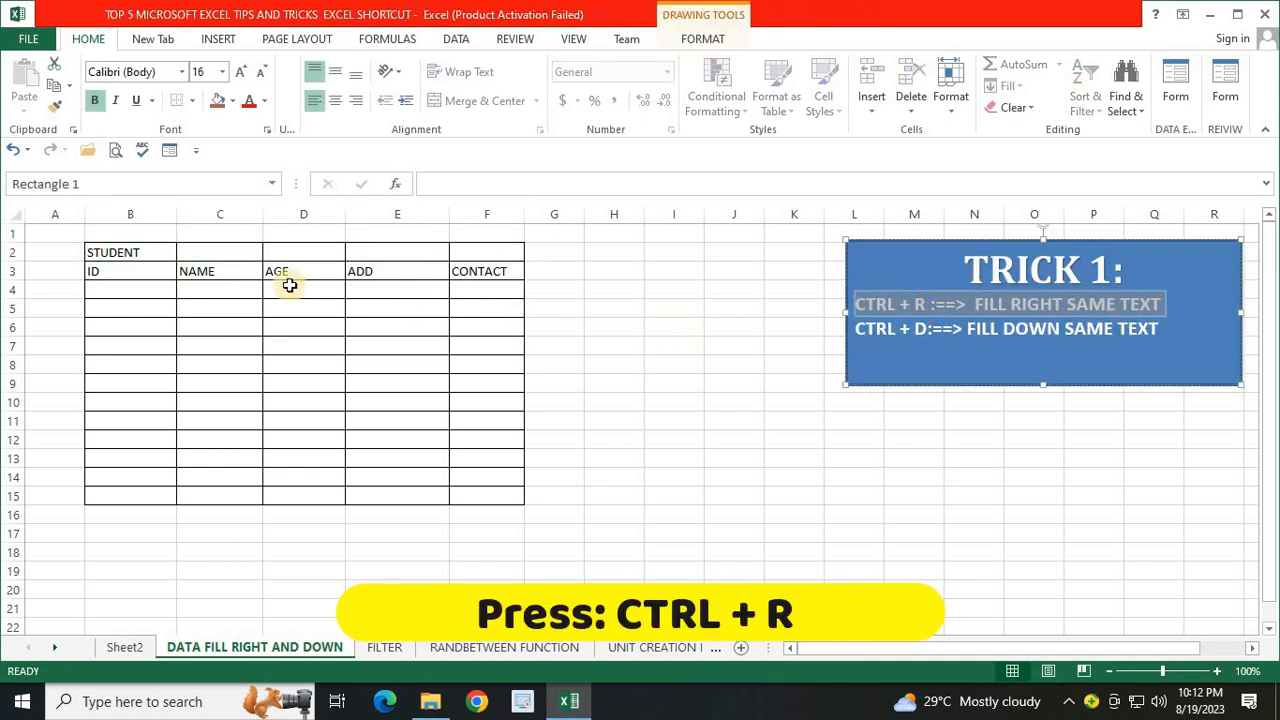
left_click_drag(126, 248, 487, 249)
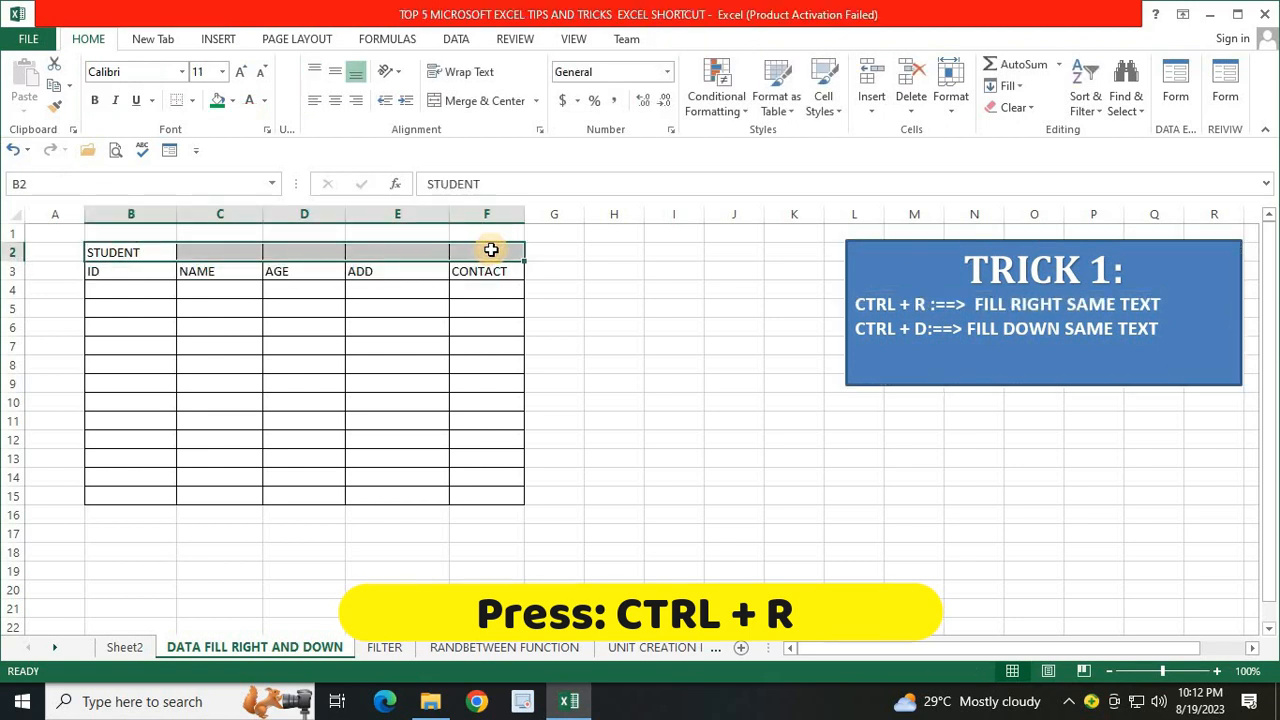
key("ctrl+r")
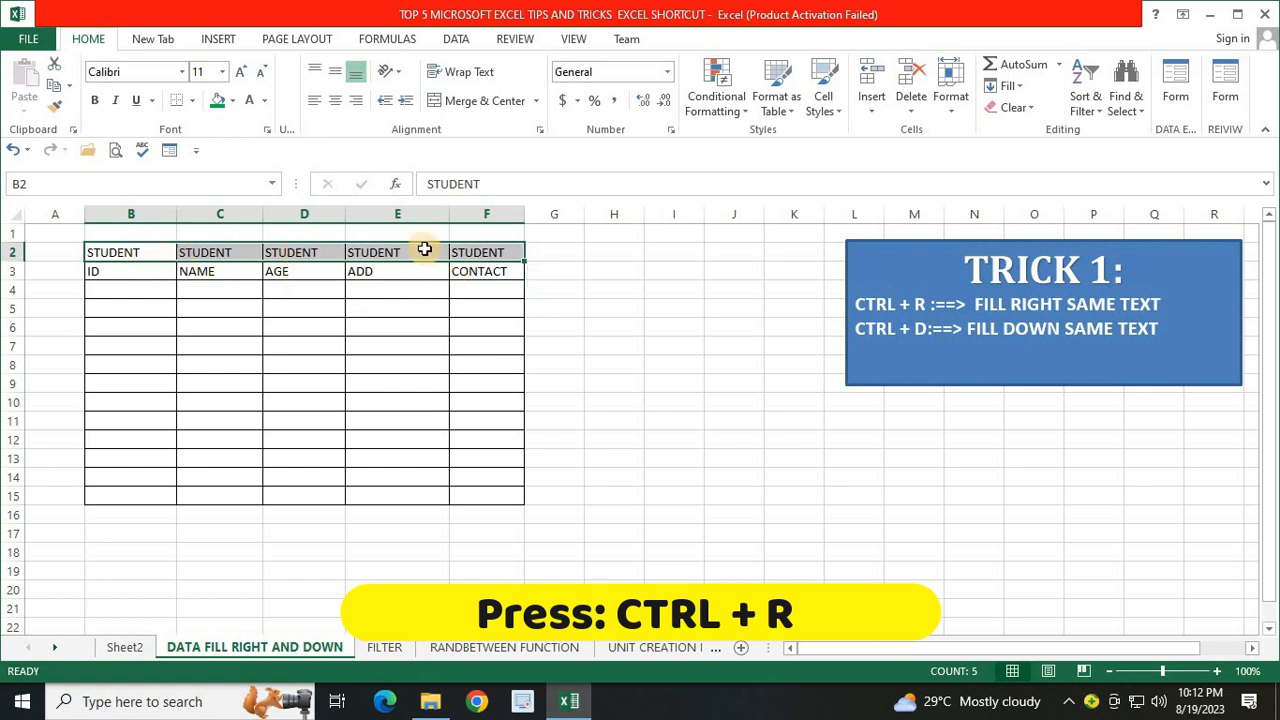
- Enter the shortcut note "CTRL + R" in cell H6 beside the table
left_click(618, 328)
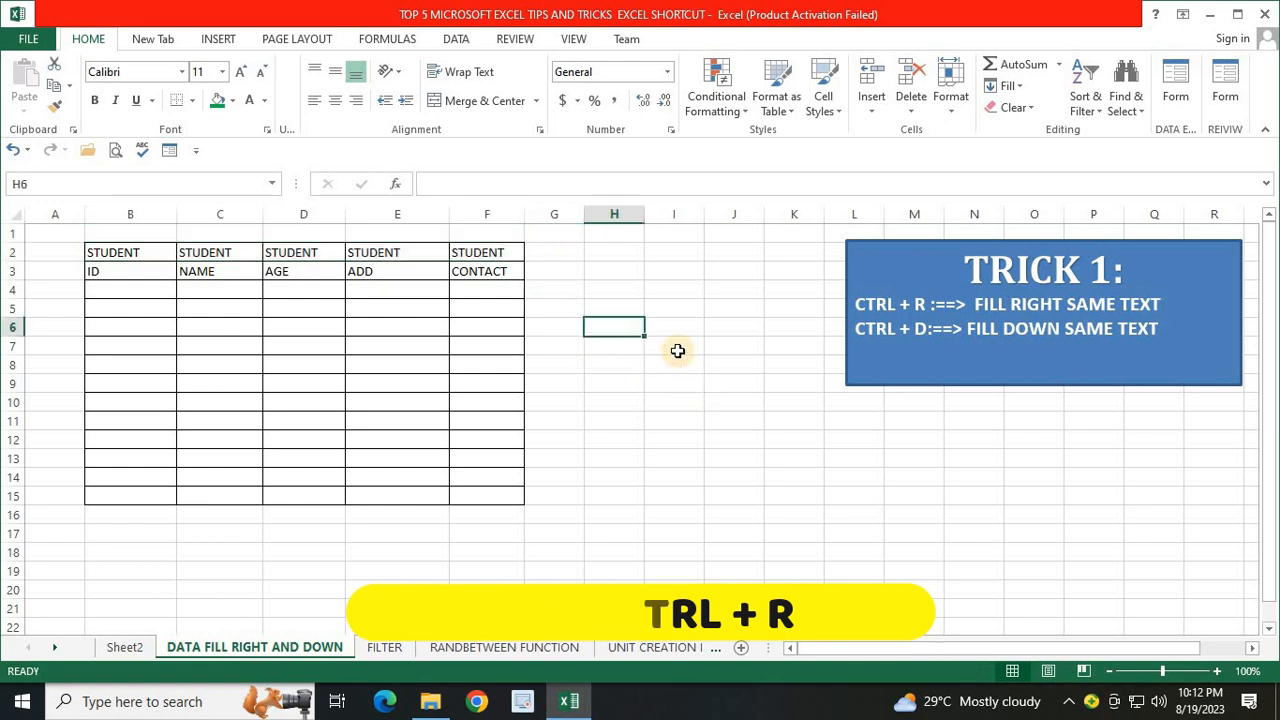
type("CTRL ")
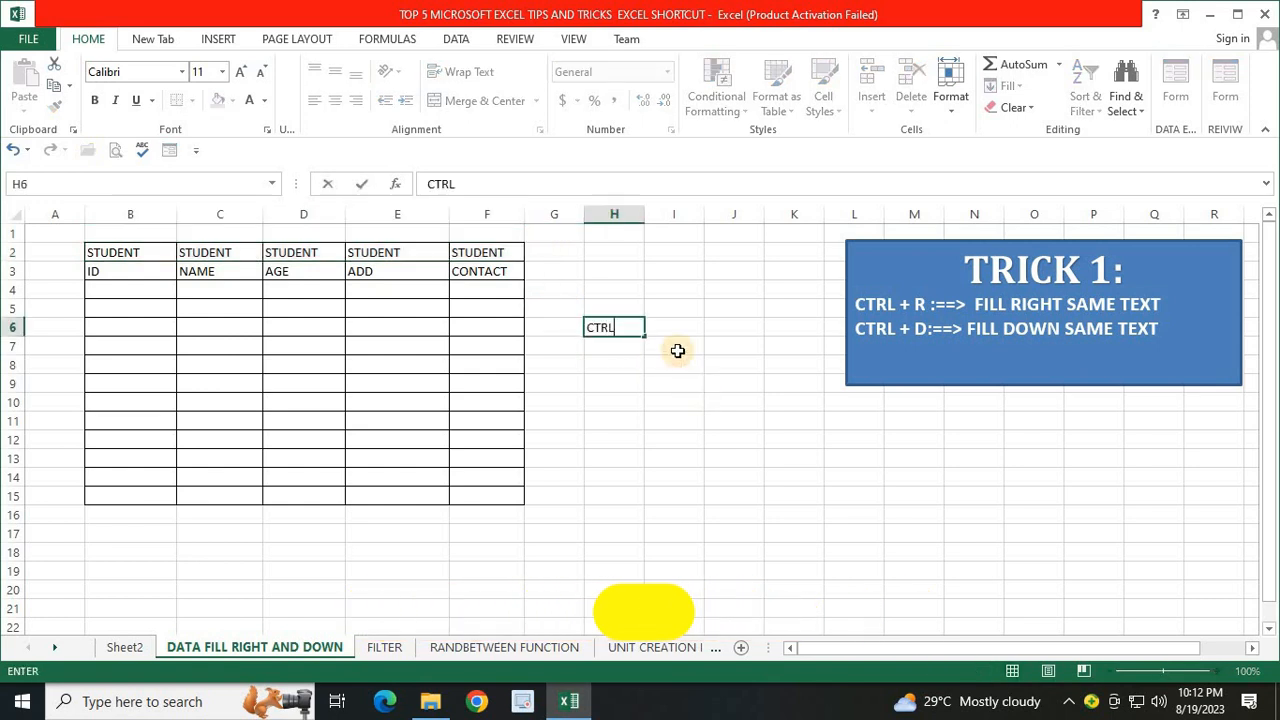
type("+ R")
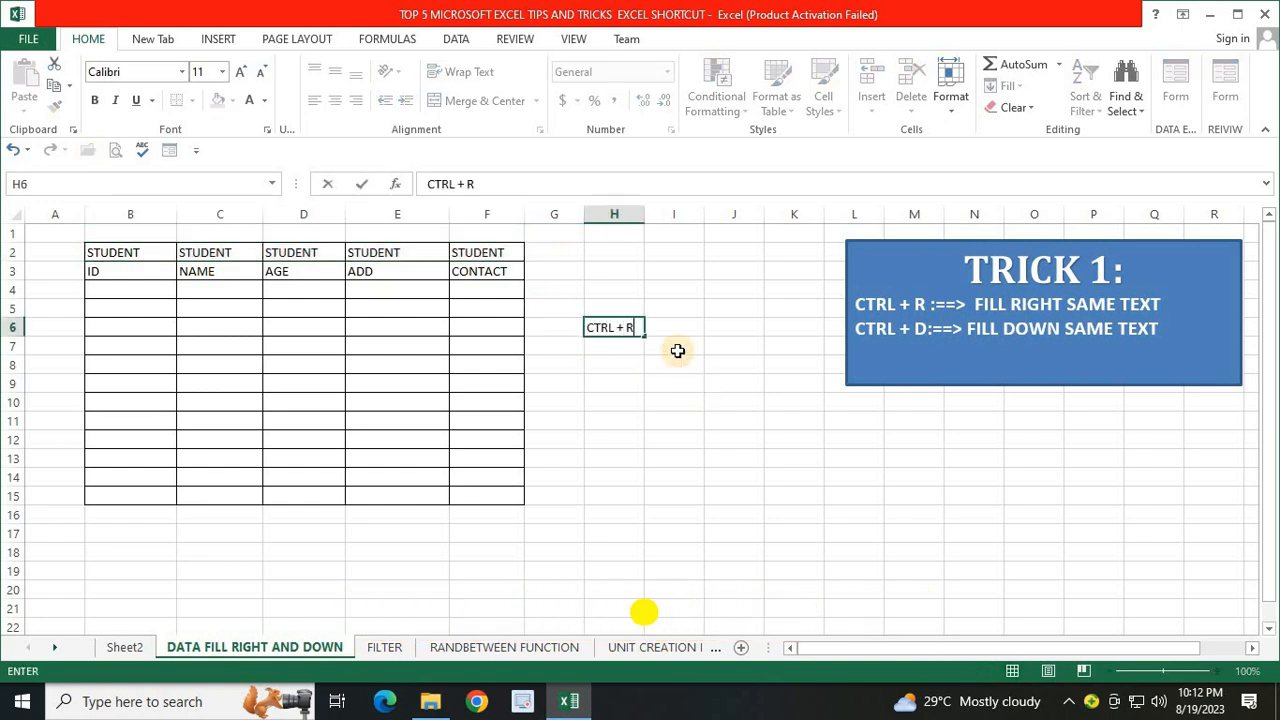
left_click(118, 252)
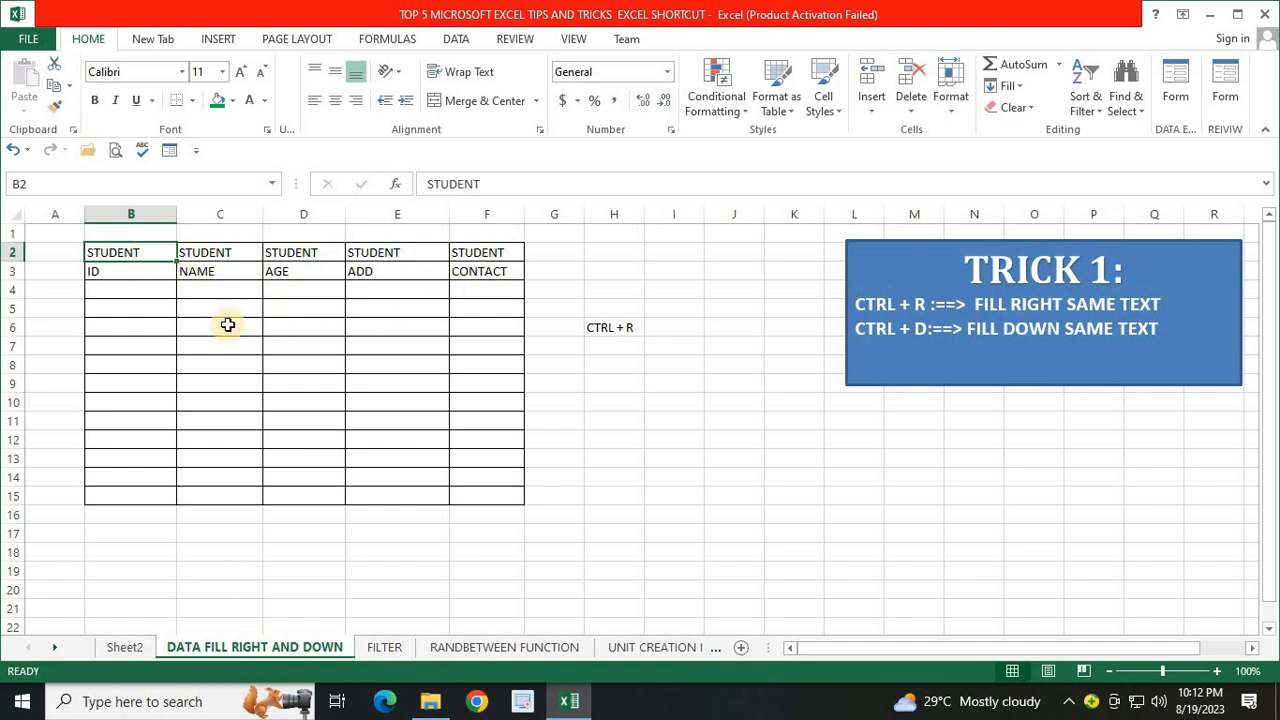
- Enter ID101 in cell B4 as the first entry under the ID heading
left_click(140, 330)
left_click(101, 275)
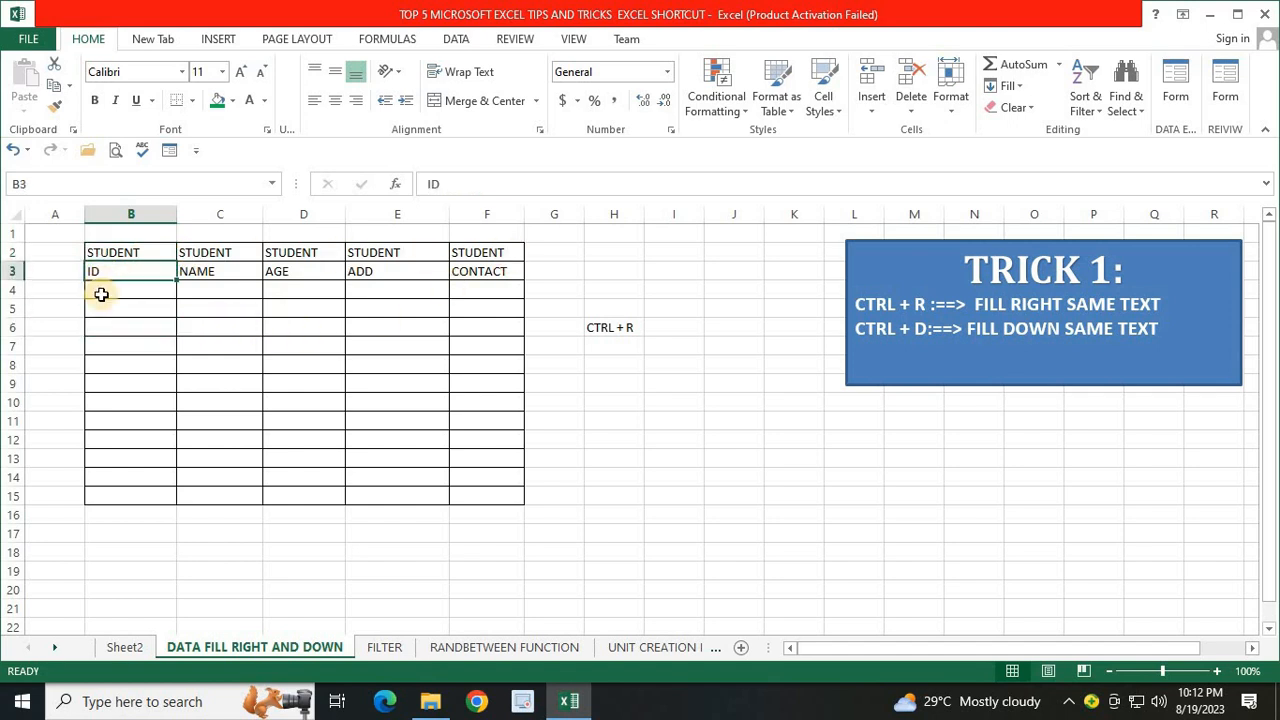
left_click(101, 292)
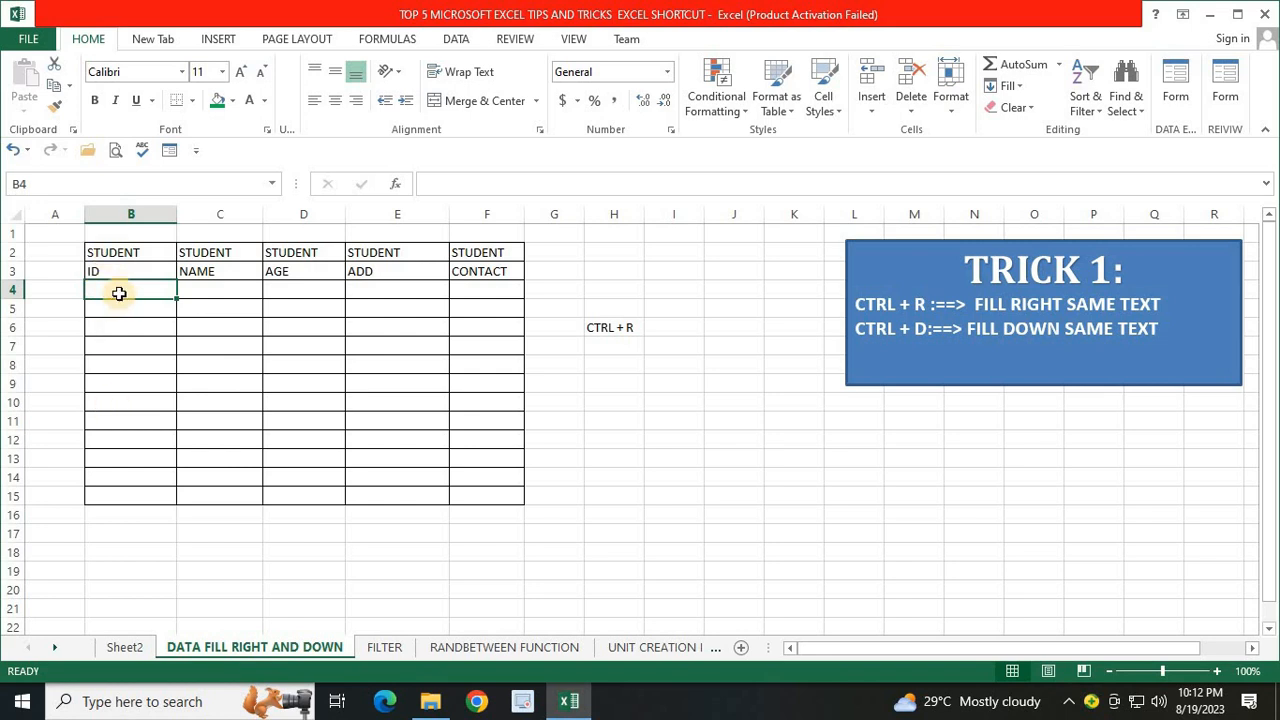
type("101")
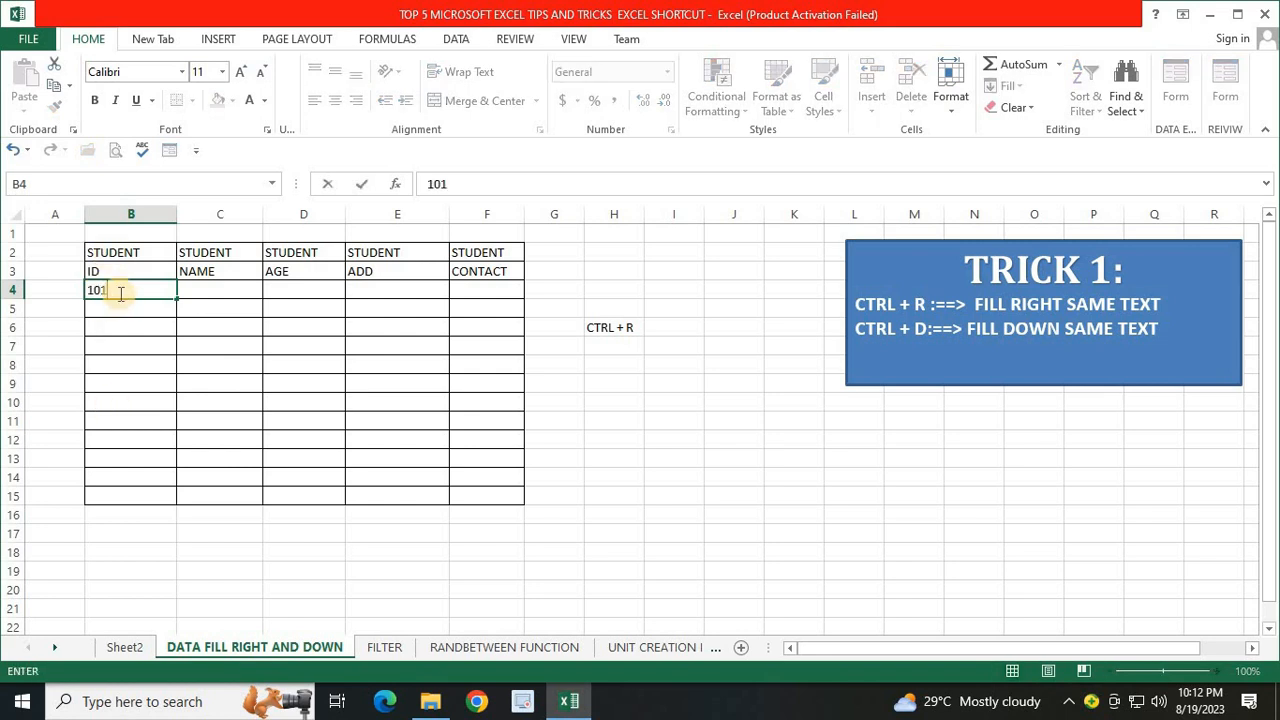
left_click(128, 366)
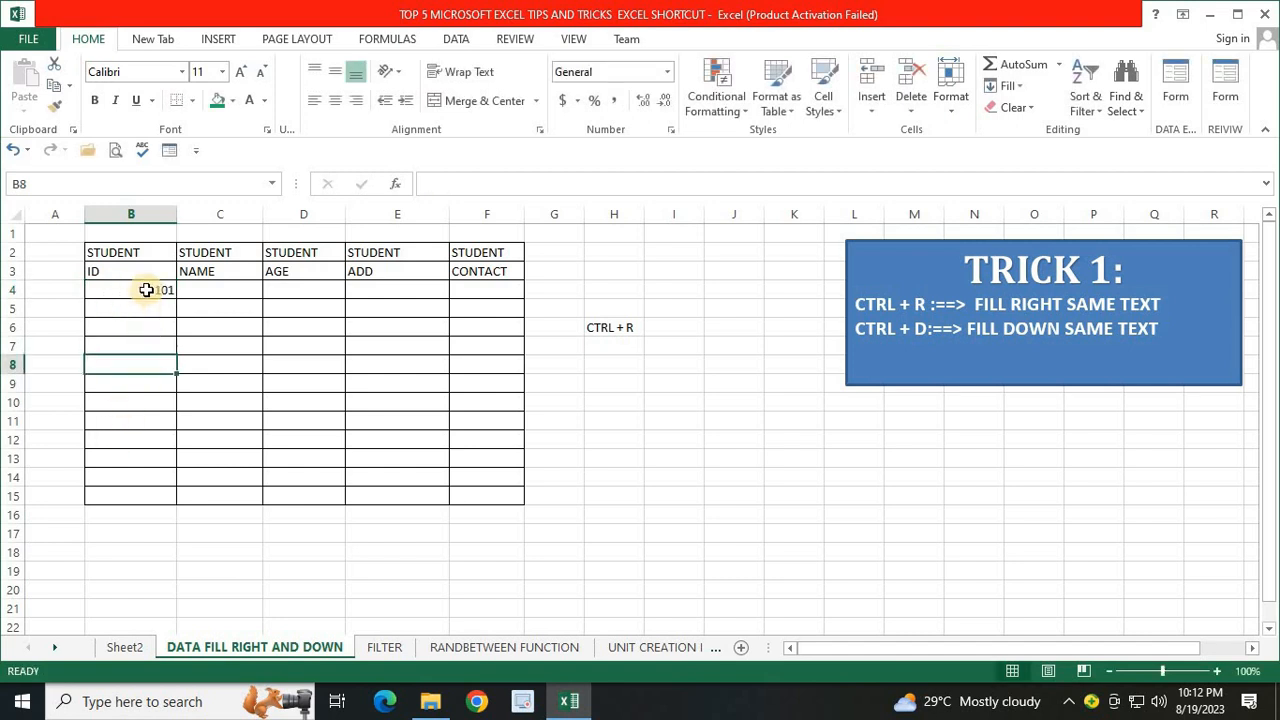
double_click(146, 290)
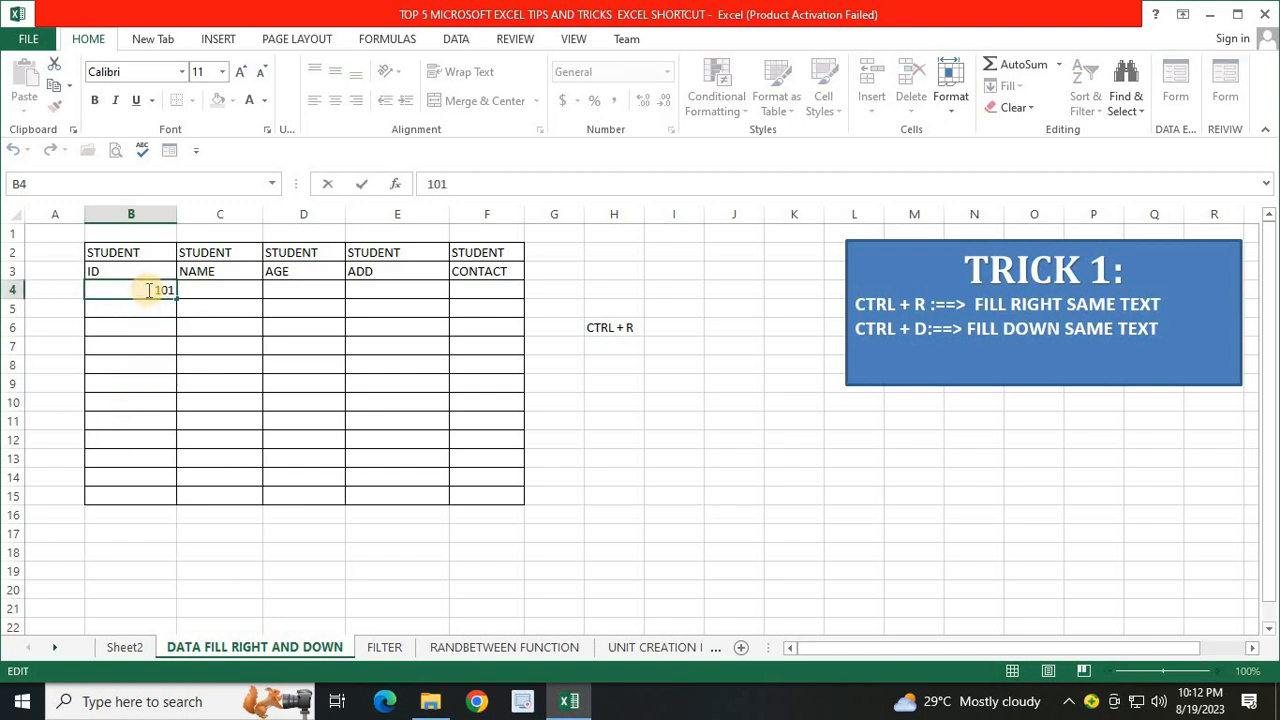
type("ID")
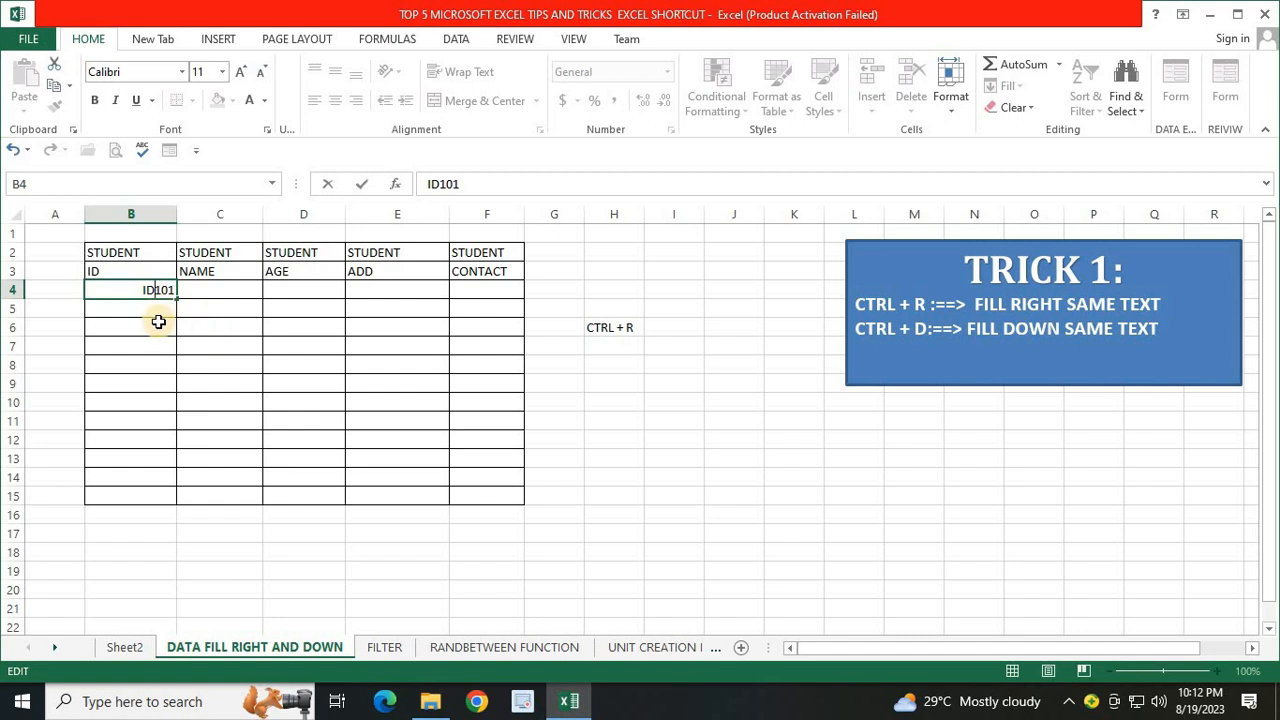
key("Return")
- Enter the shortcut note "CTRL+ D" in cell H7, below the first shortcut note
left_click_drag(129, 303, 141, 486)
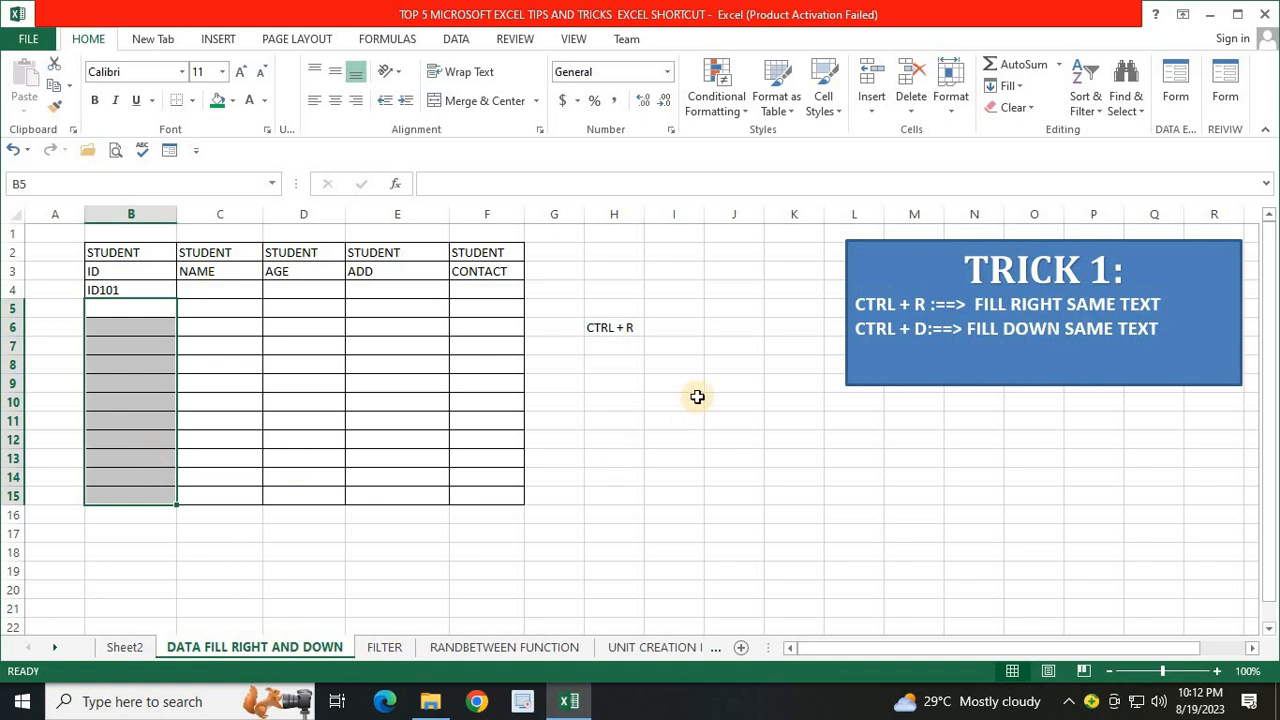
left_click(605, 346)
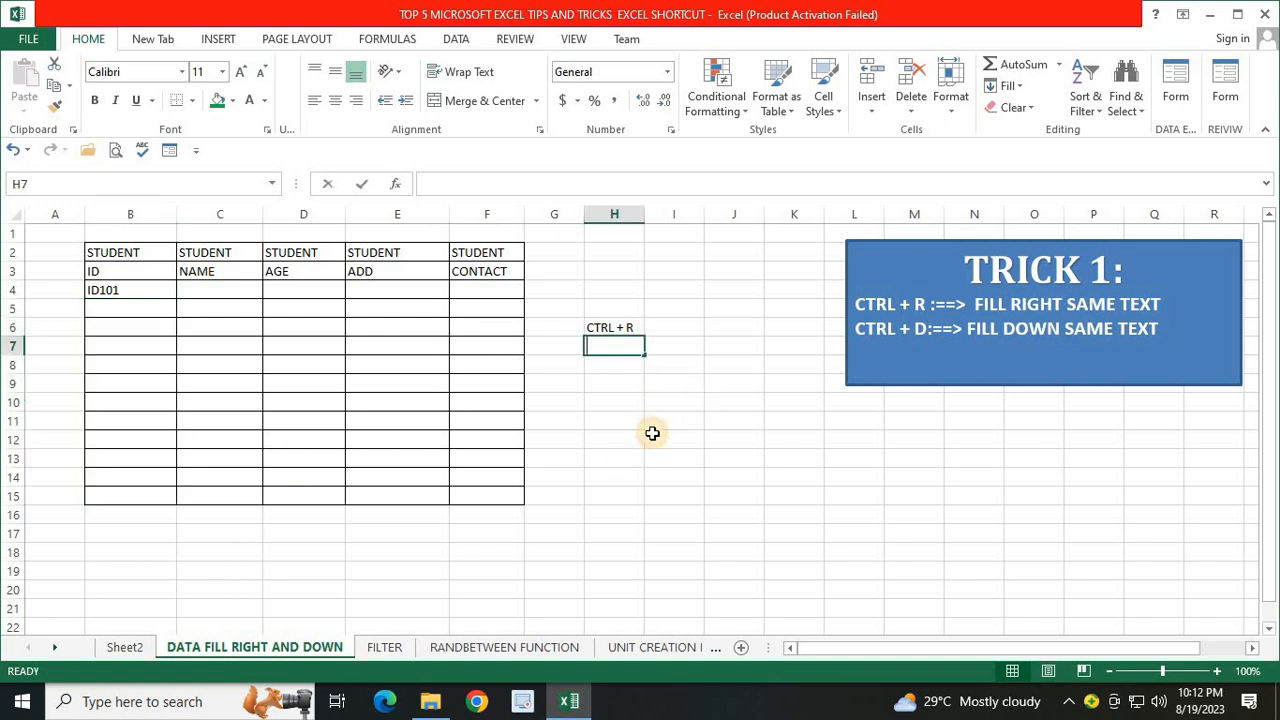
type("CTRL+ D")
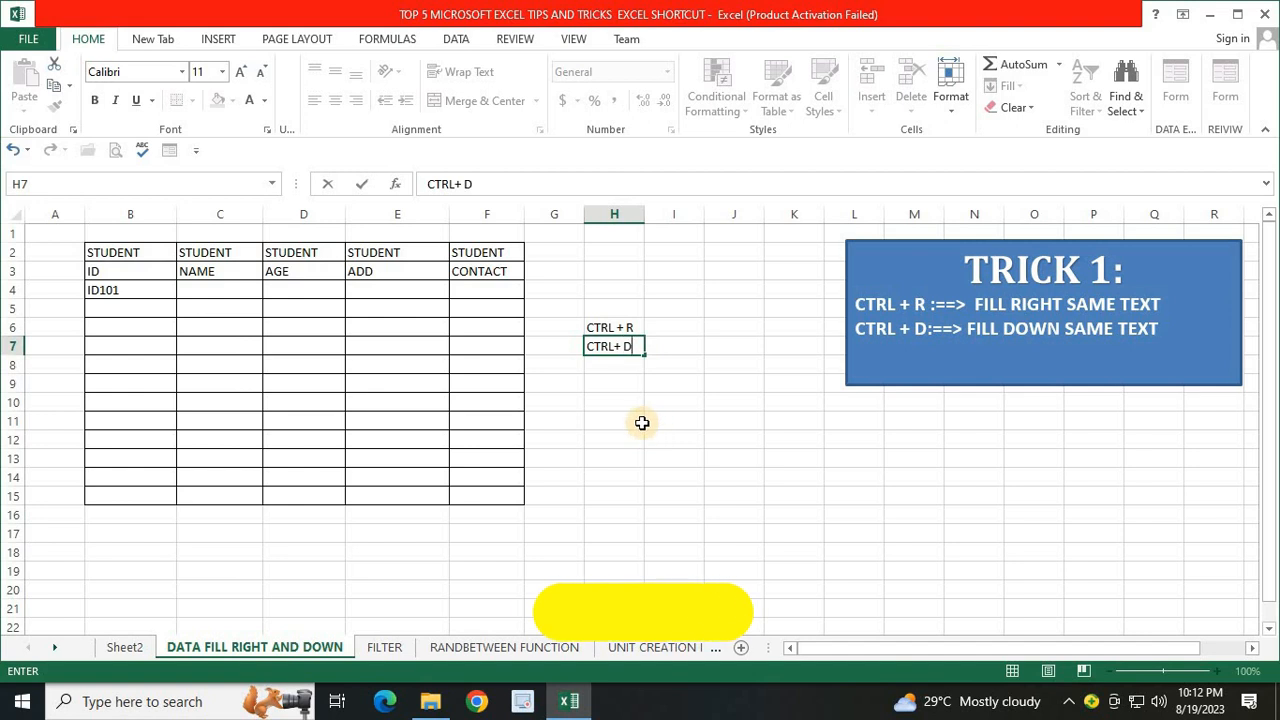
- Fill the ID101 entry down the ID column from B4 to B15
left_click(640, 424)
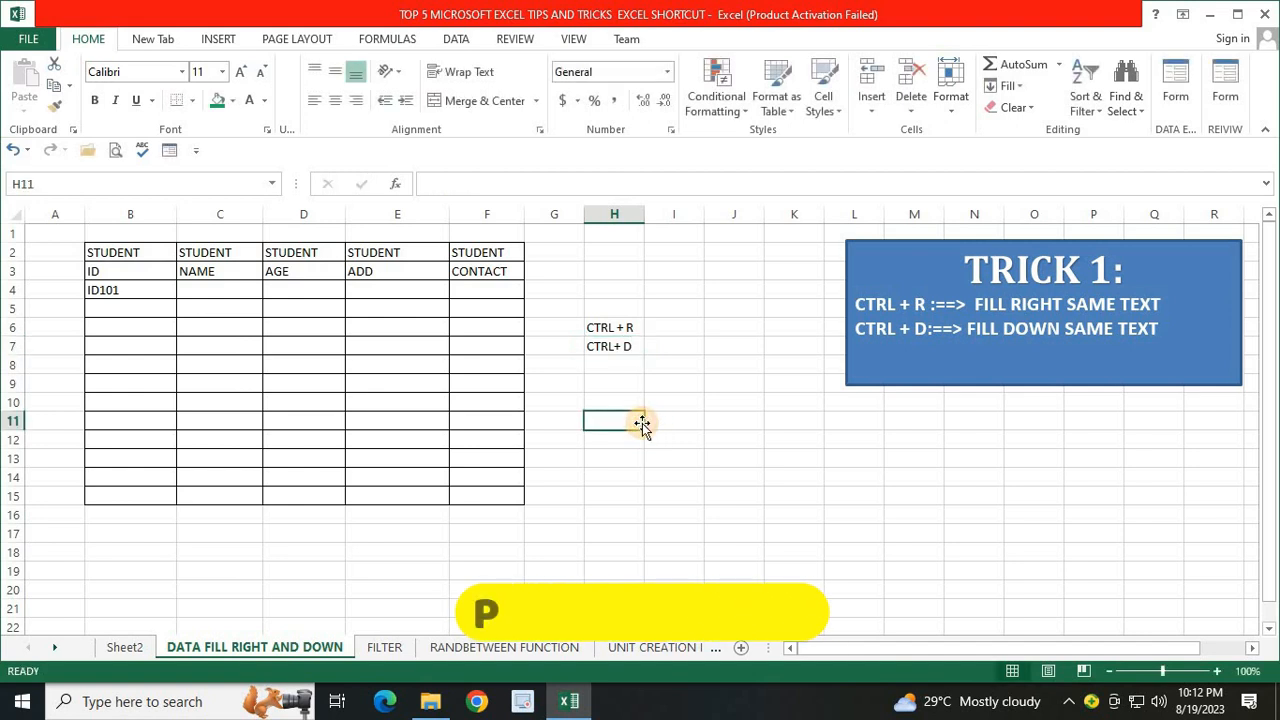
left_click(127, 289)
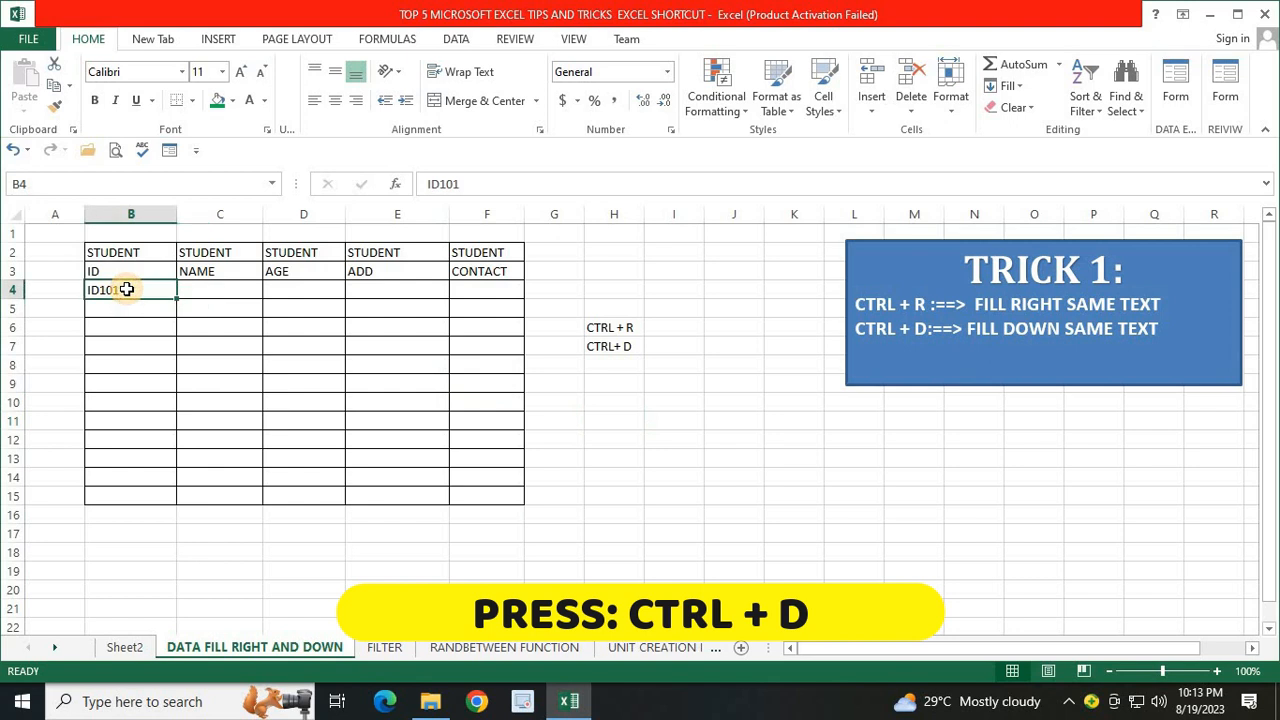
left_click_drag(127, 289, 131, 495)
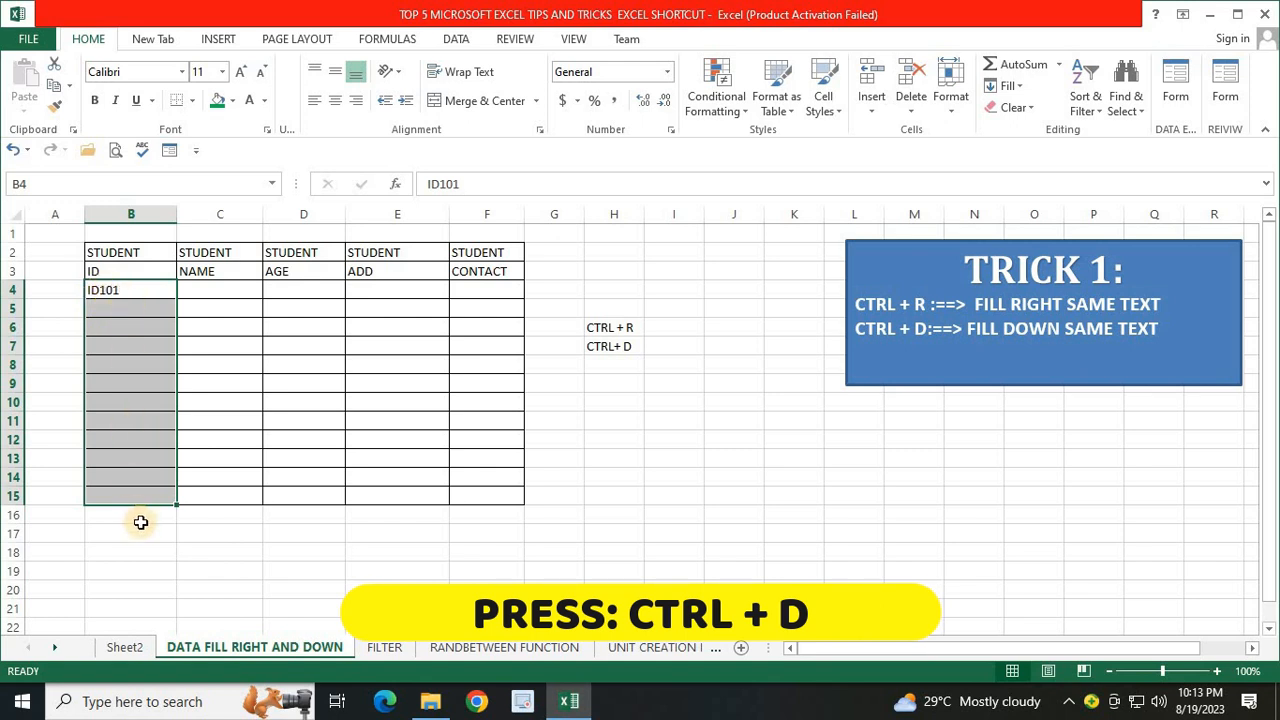
key("ctrl+d")
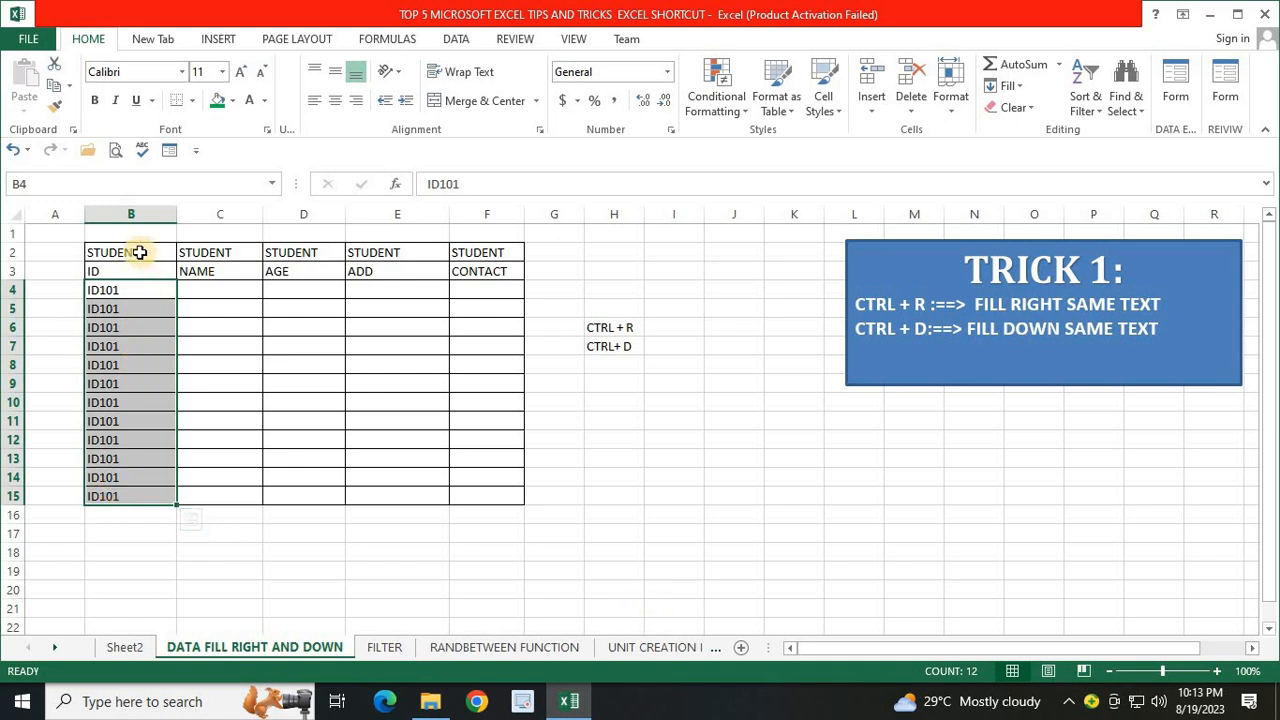
left_click_drag(126, 252, 436, 252)
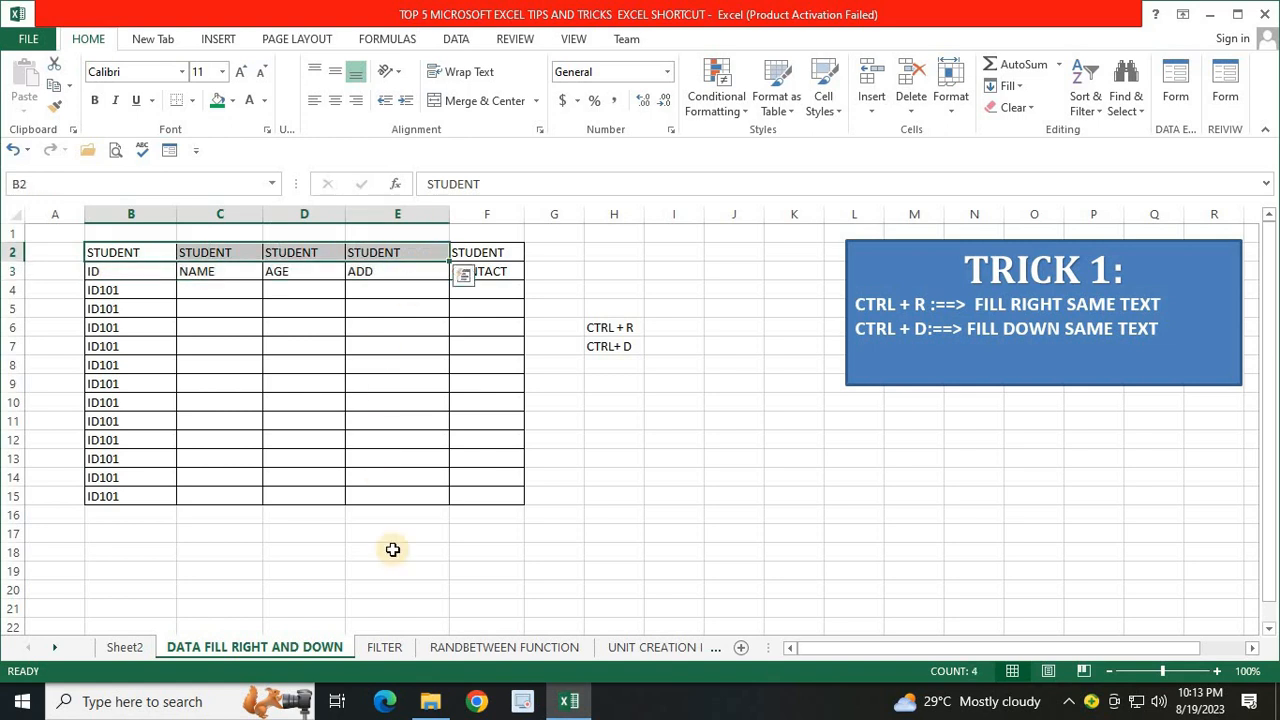
left_click(407, 571)
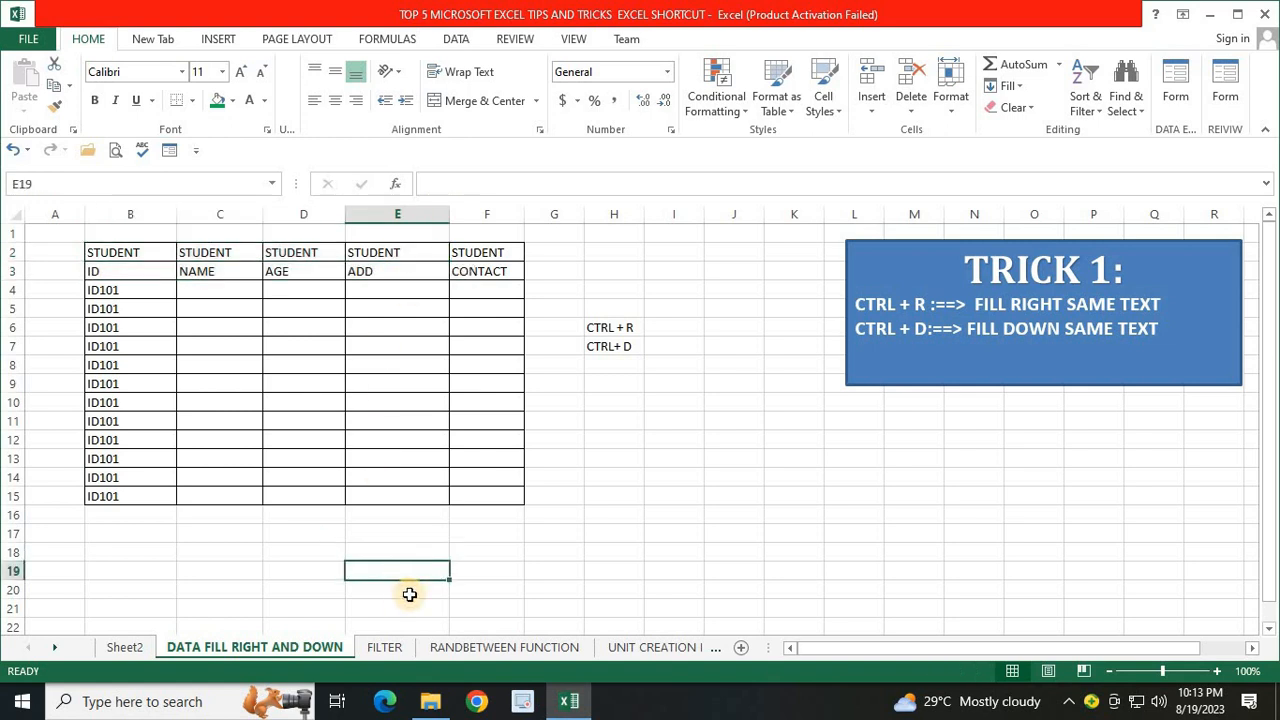
- Switch to the FILTER worksheet containing the employee table
left_click(384, 647)
left_click(745, 455)
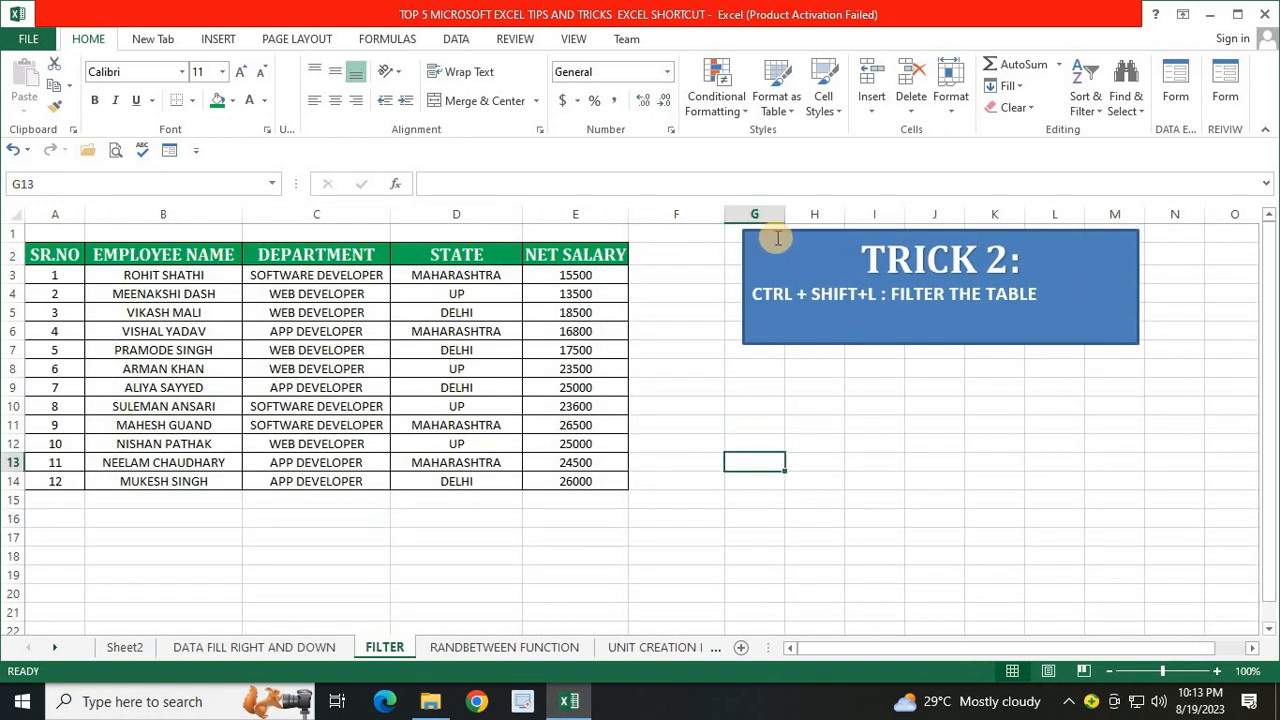
left_click(667, 456)
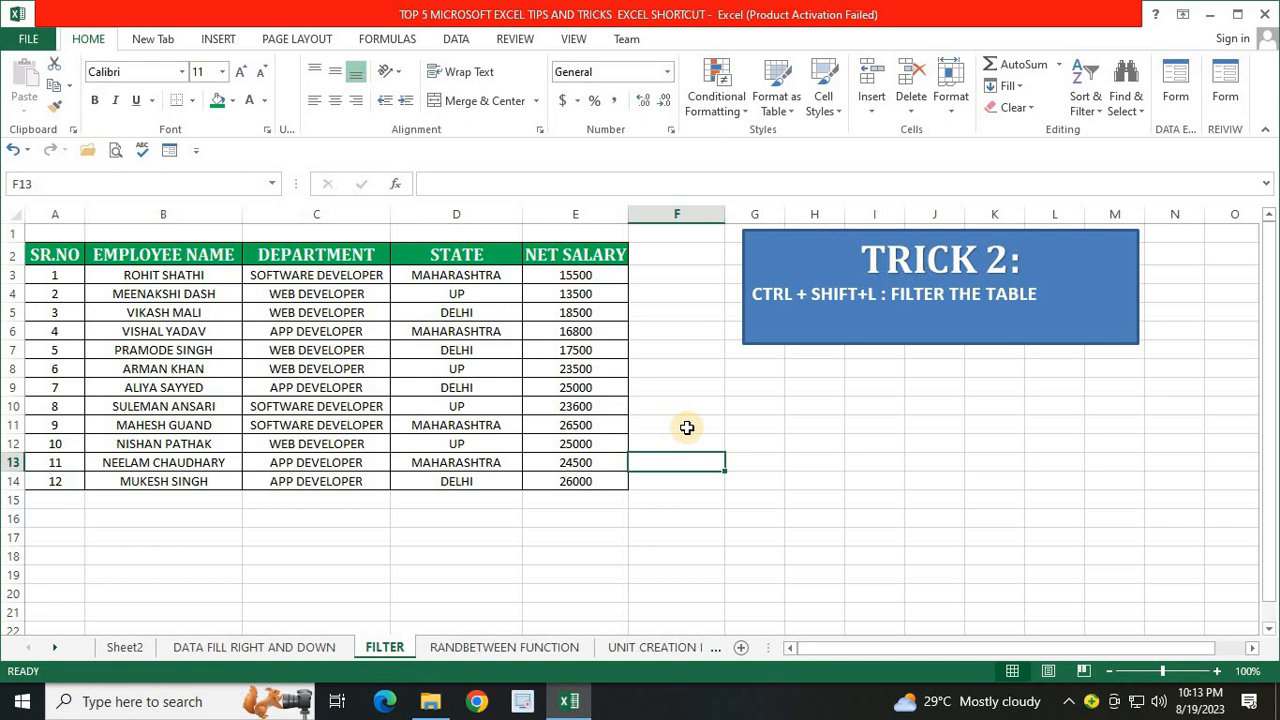
left_click_drag(74, 250, 58, 425)
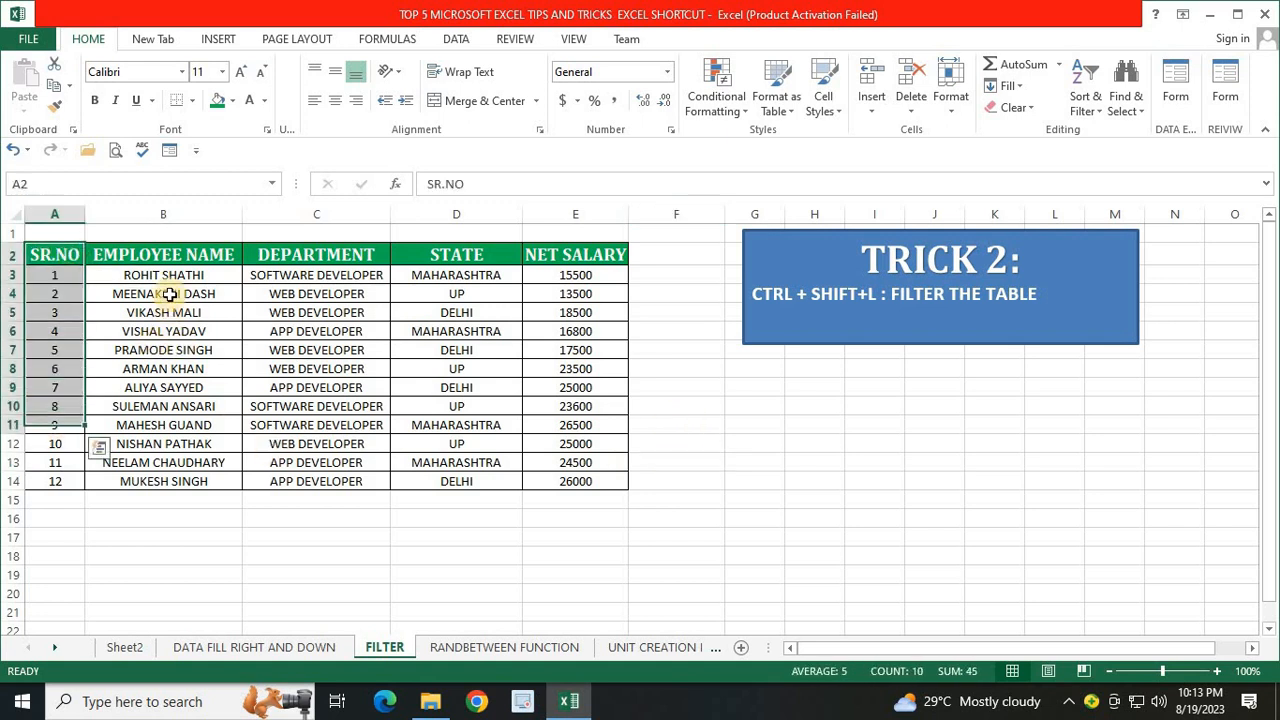
left_click(543, 254)
left_click_drag(42, 252, 629, 257)
left_click(676, 349)
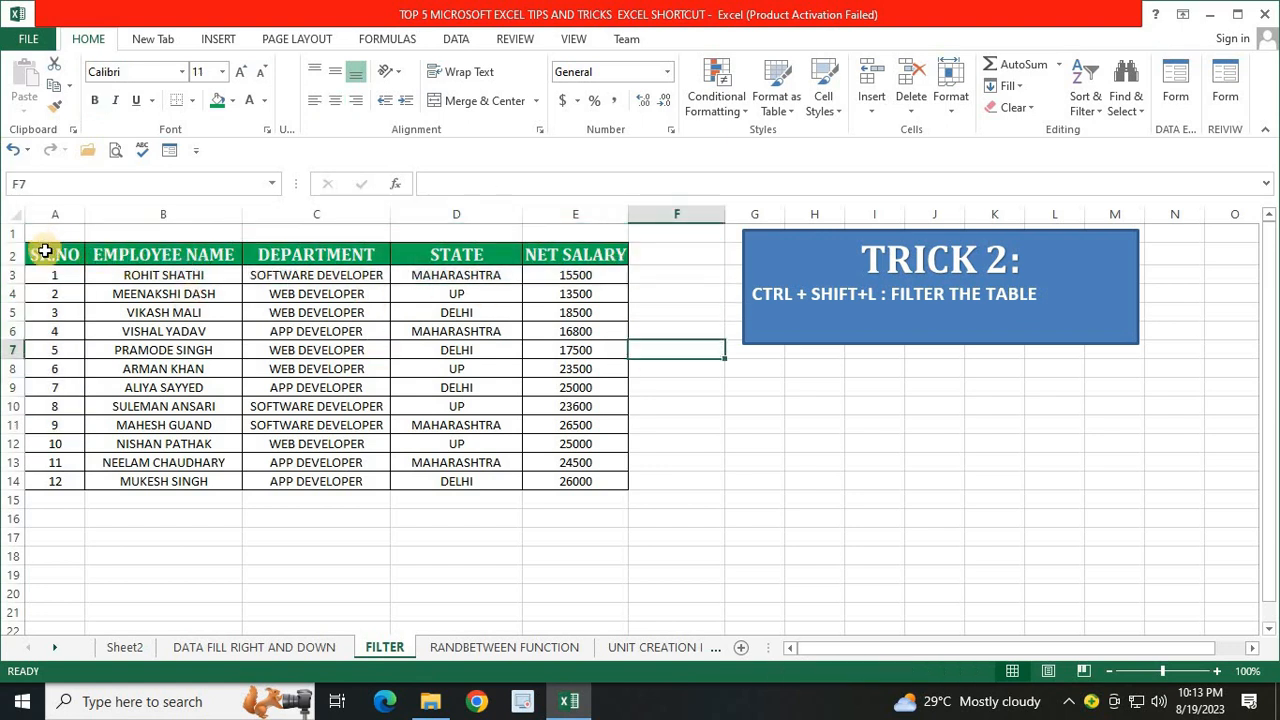
mouse_move(40, 246)
left_mouse_down()
mouse_move(480, 274)
mouse_move(551, 291)
mouse_move(565, 481)
left_mouse_up()
left_click(672, 462)
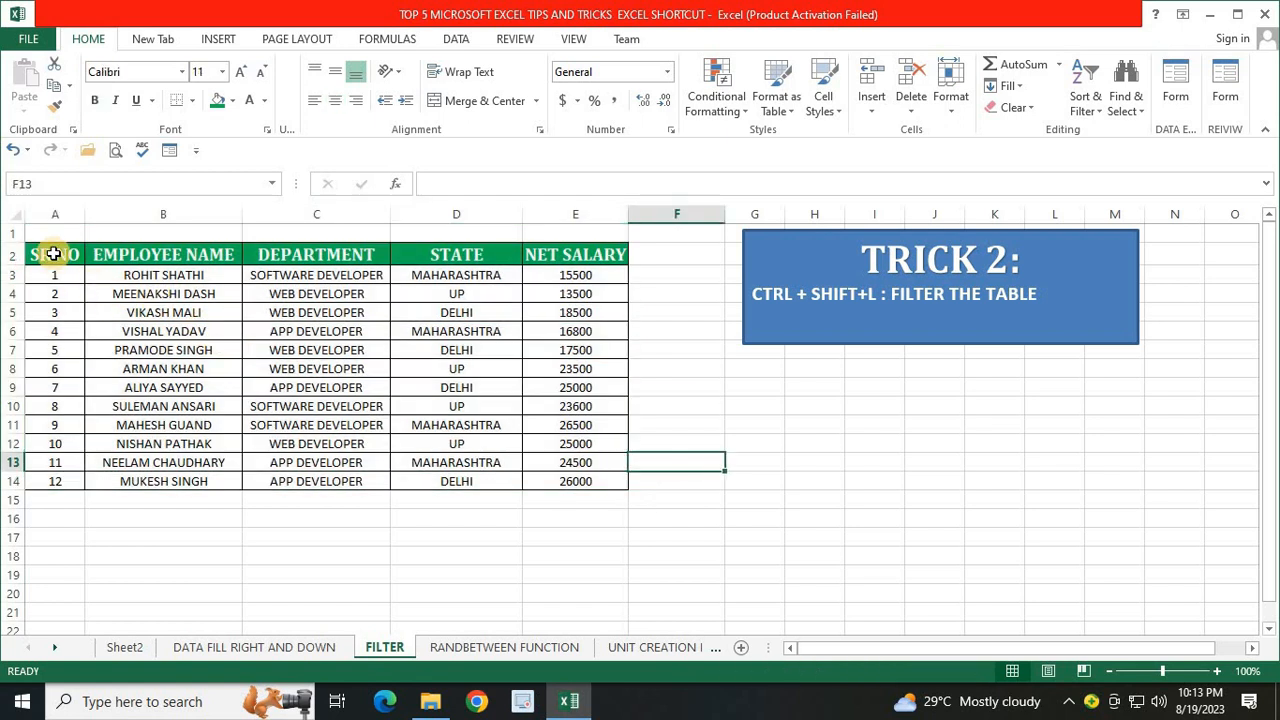
mouse_move(51, 254)
left_mouse_down()
mouse_move(360, 371)
mouse_move(577, 477)
left_mouse_up()
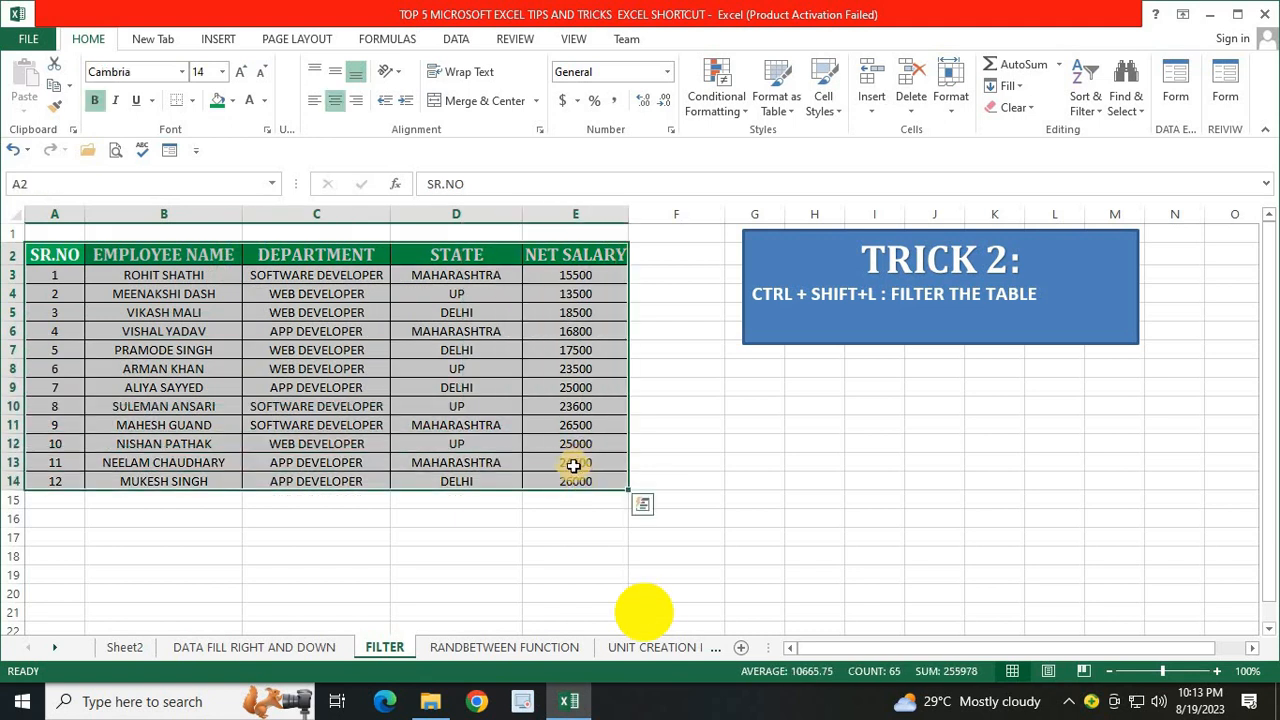
left_click(663, 446)
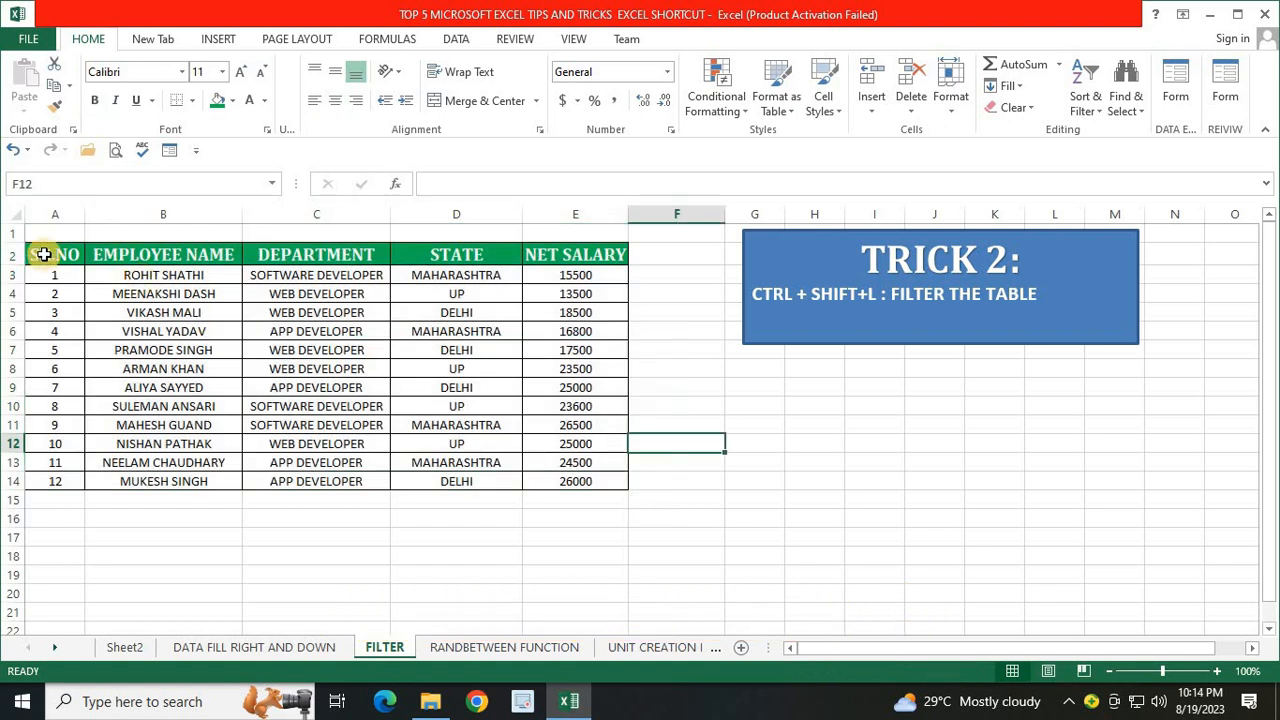
- Turn on filtering for the employee table in A2:E14
left_click_drag(44, 254, 566, 481)
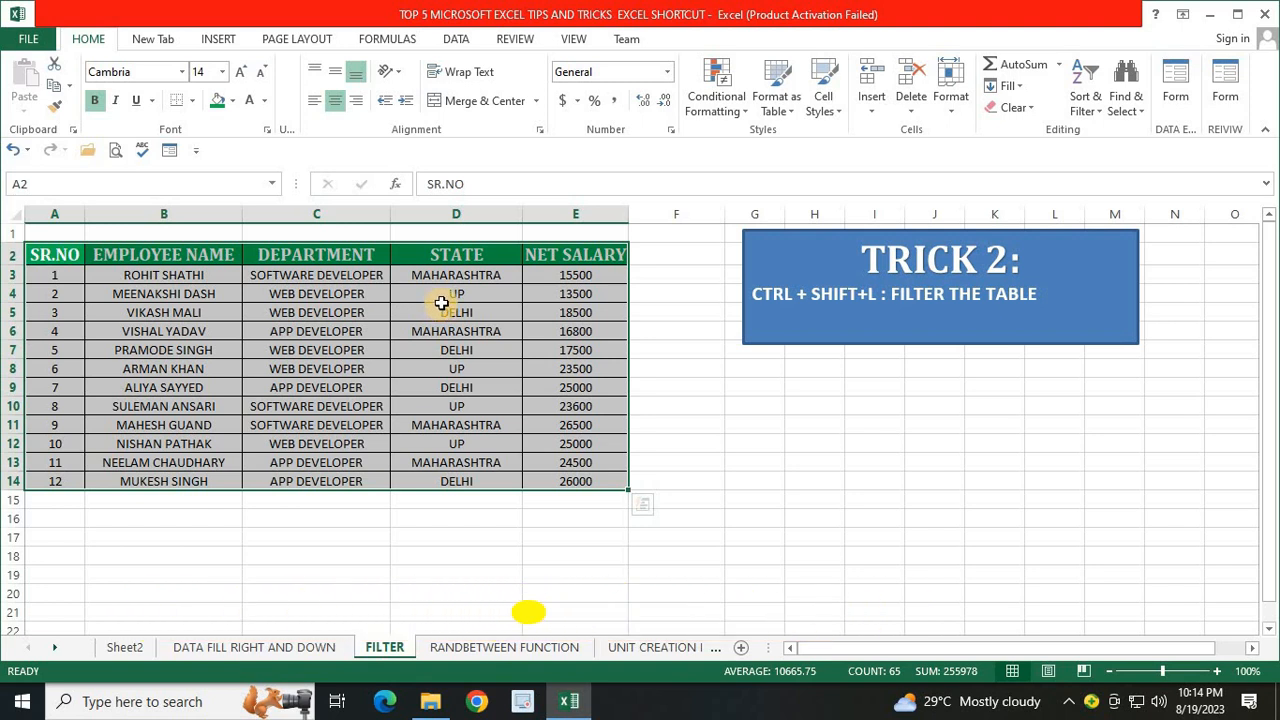
left_click(459, 46)
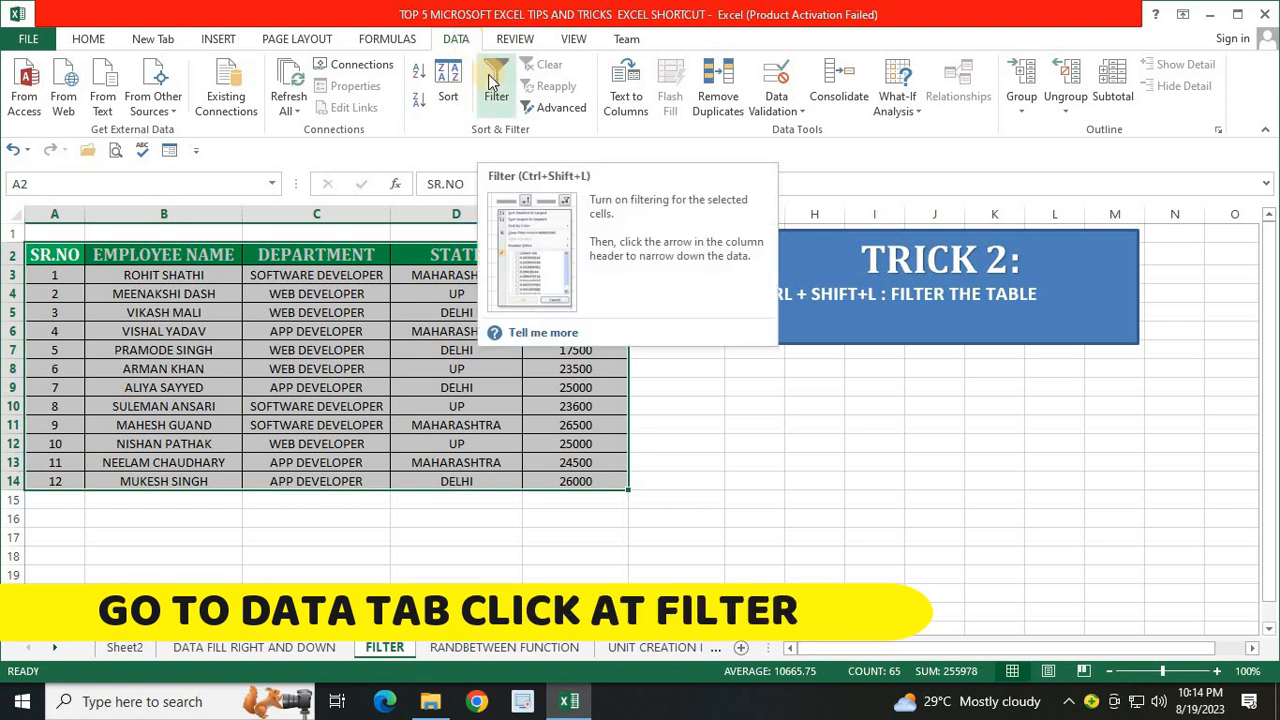
left_click(493, 71)
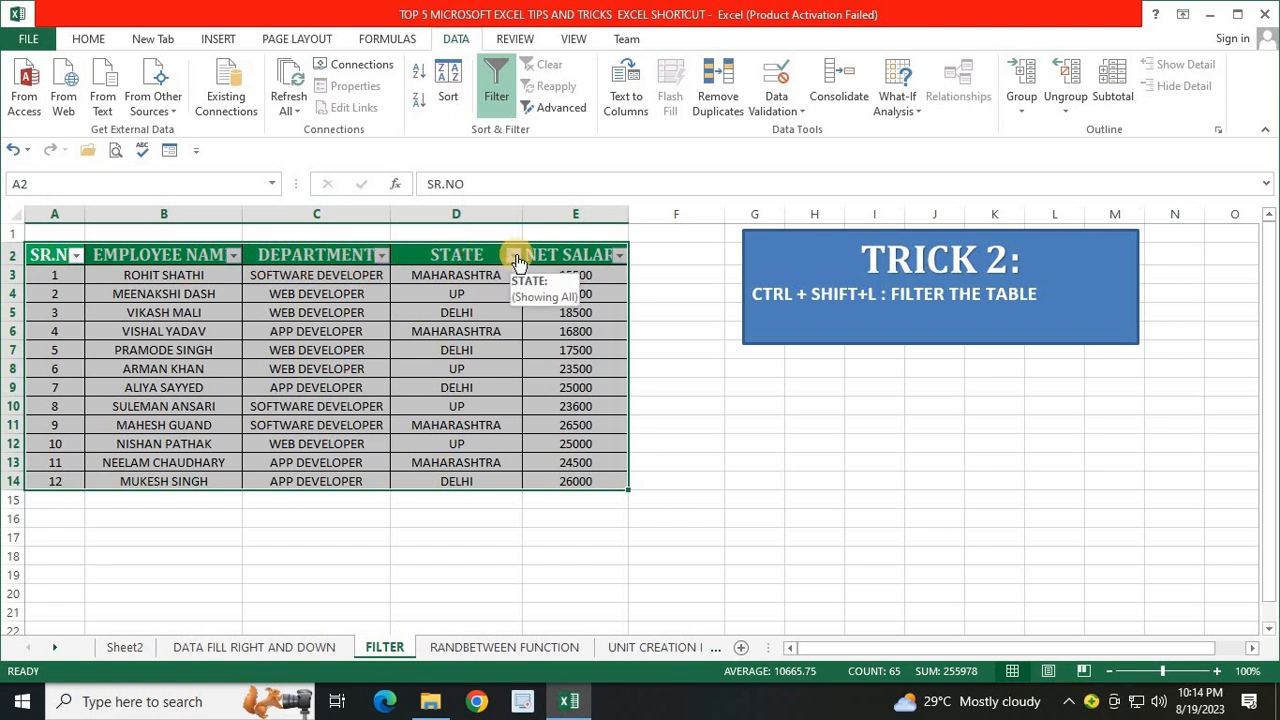
- Remove the filter from the employee table
left_click(492, 92)
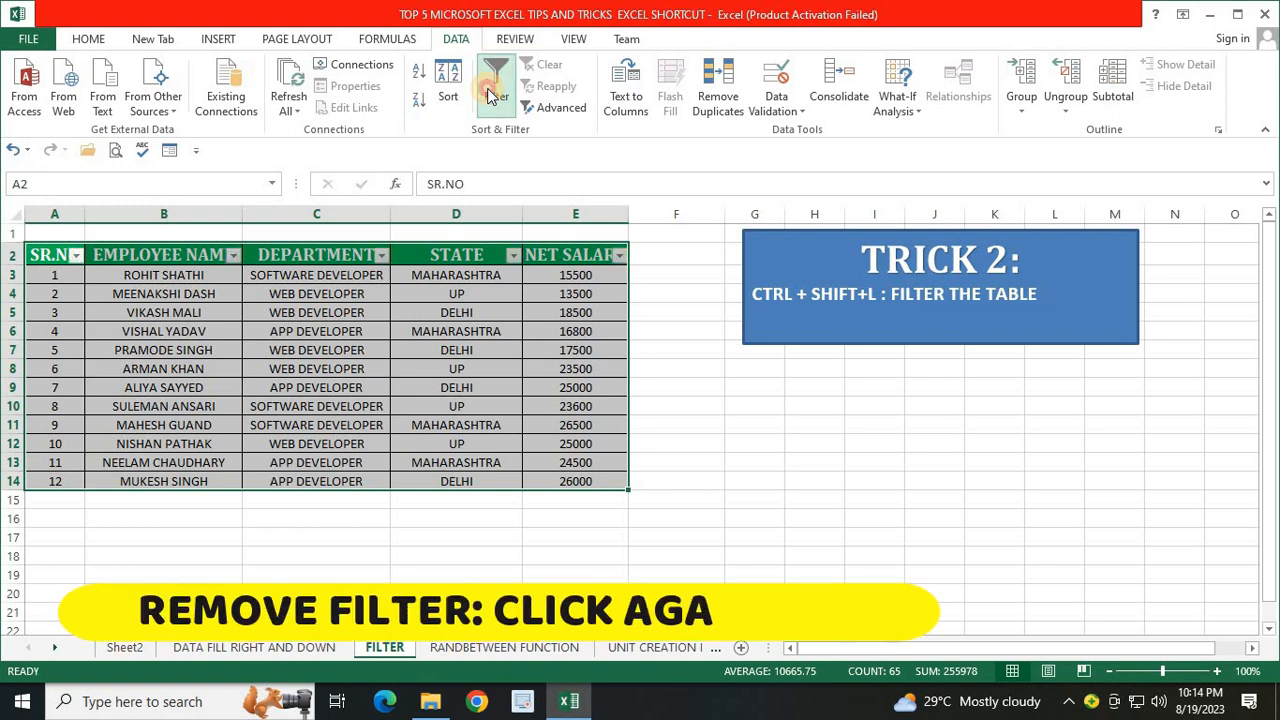
left_click(492, 92)
left_click(491, 95)
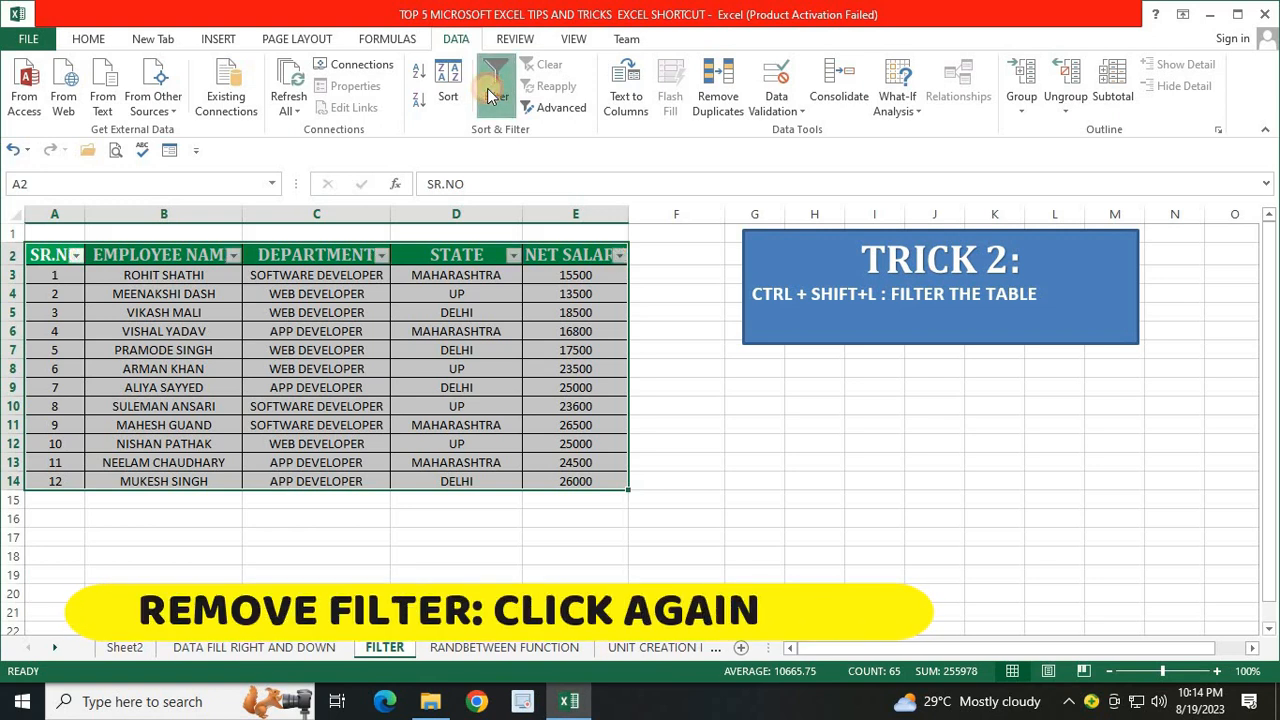
left_click(400, 366)
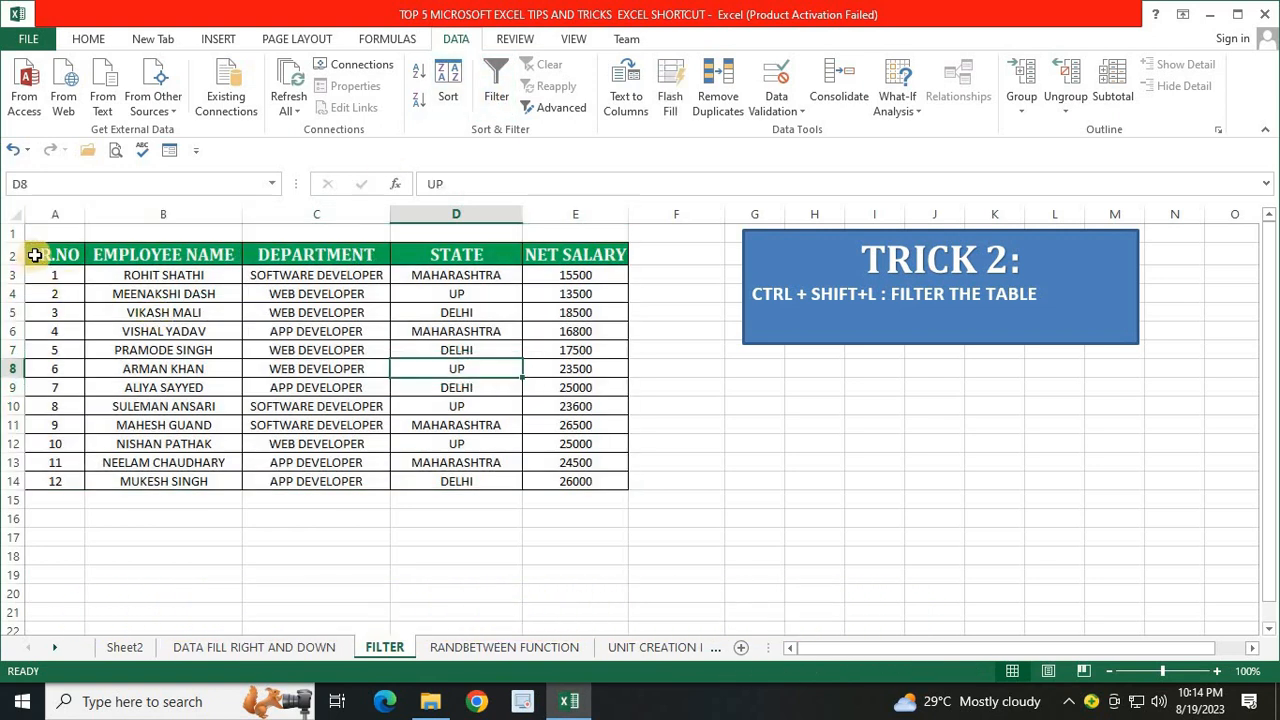
- Select the whole employee table A2:E14 again and reapply the filter
left_click_drag(40, 255, 580, 255)
left_click_drag(575, 385, 577, 481)
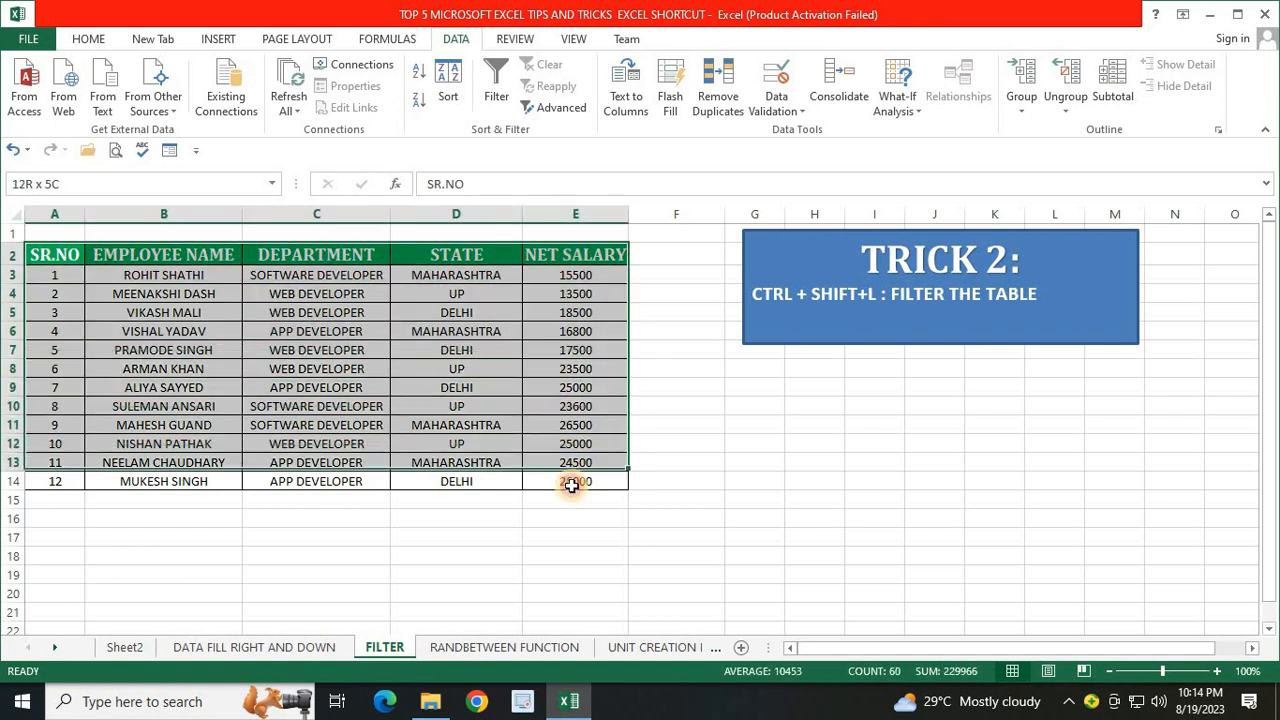
left_click(497, 86)
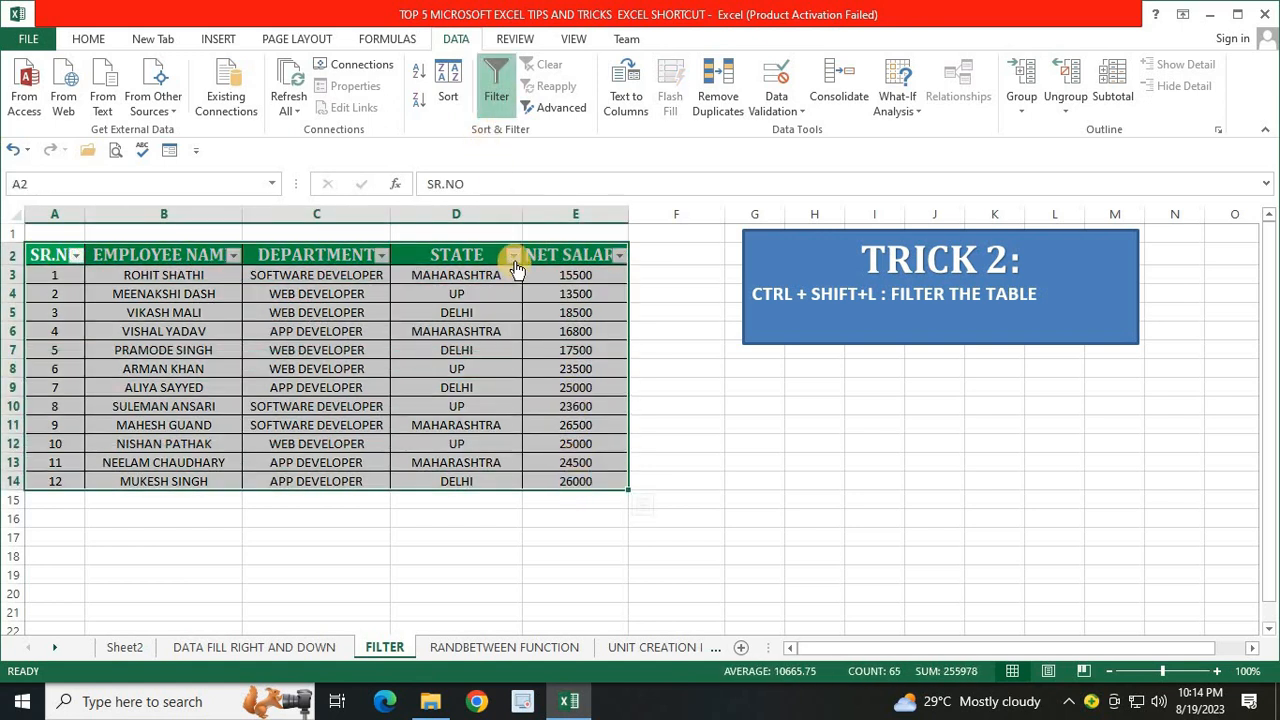
- Check the STATE column's filter options without applying any, and turn the filter off with the header row A2:E2 selected
left_click(513, 255)
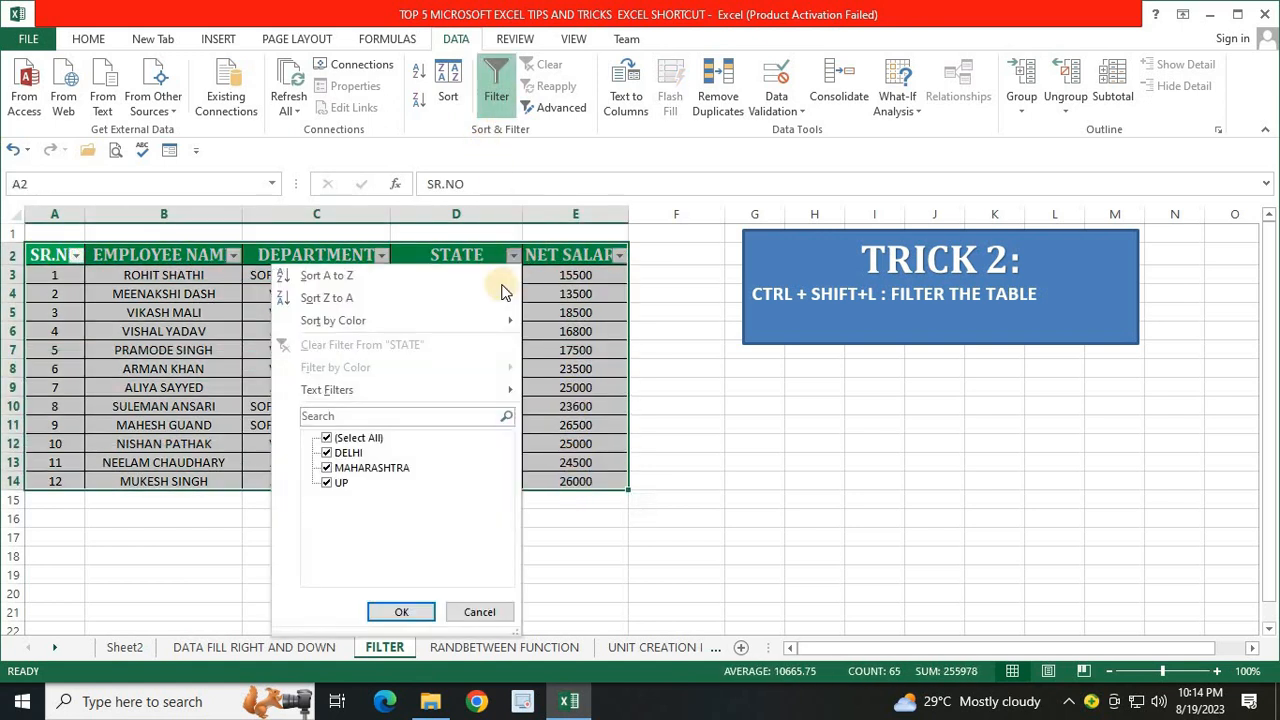
left_click(505, 618)
left_click_drag(57, 252, 590, 252)
left_click(497, 86)
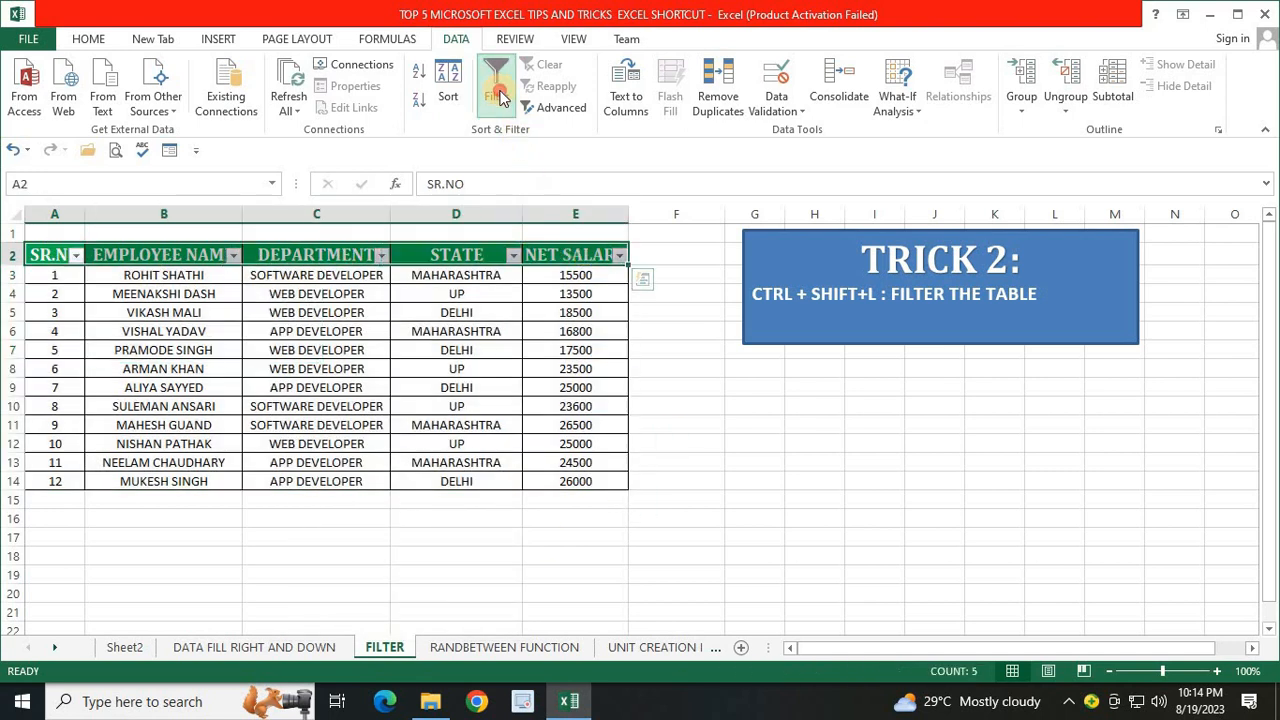
- Turn on filtering for the header row A2:E2 through Sort & Filter and check the STATE column's filter options
left_click(86, 39)
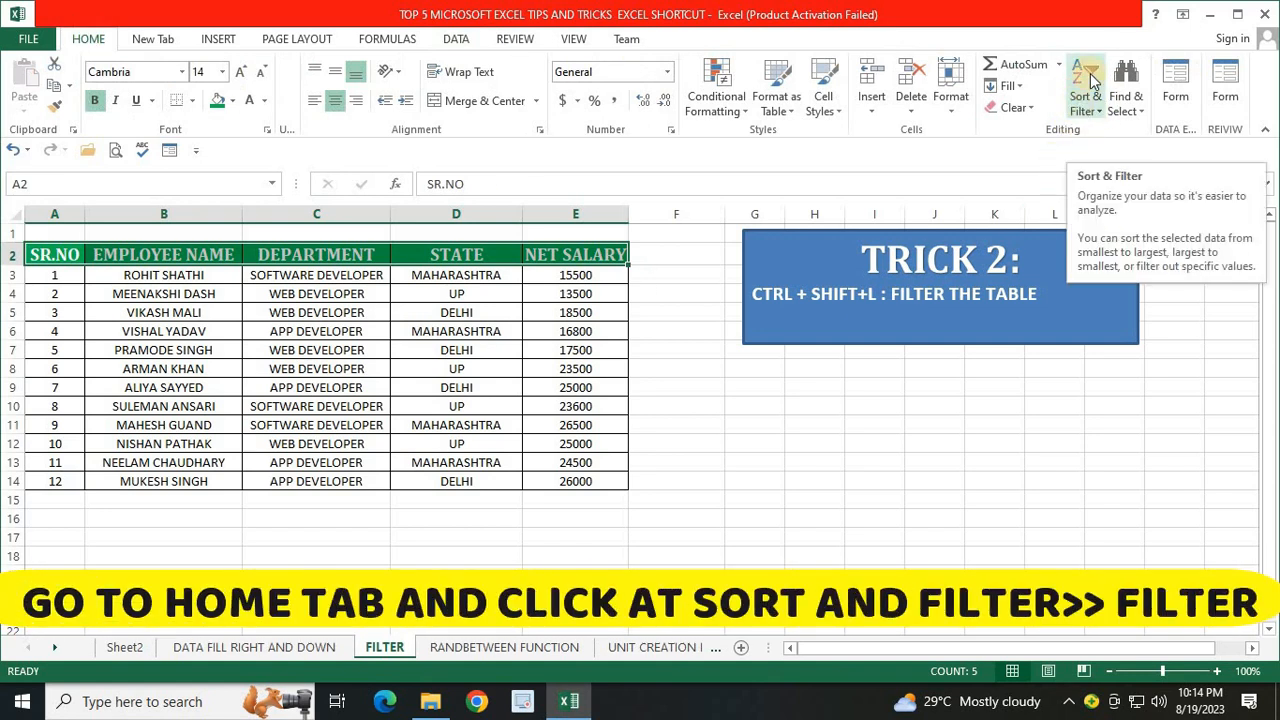
left_click(1083, 104)
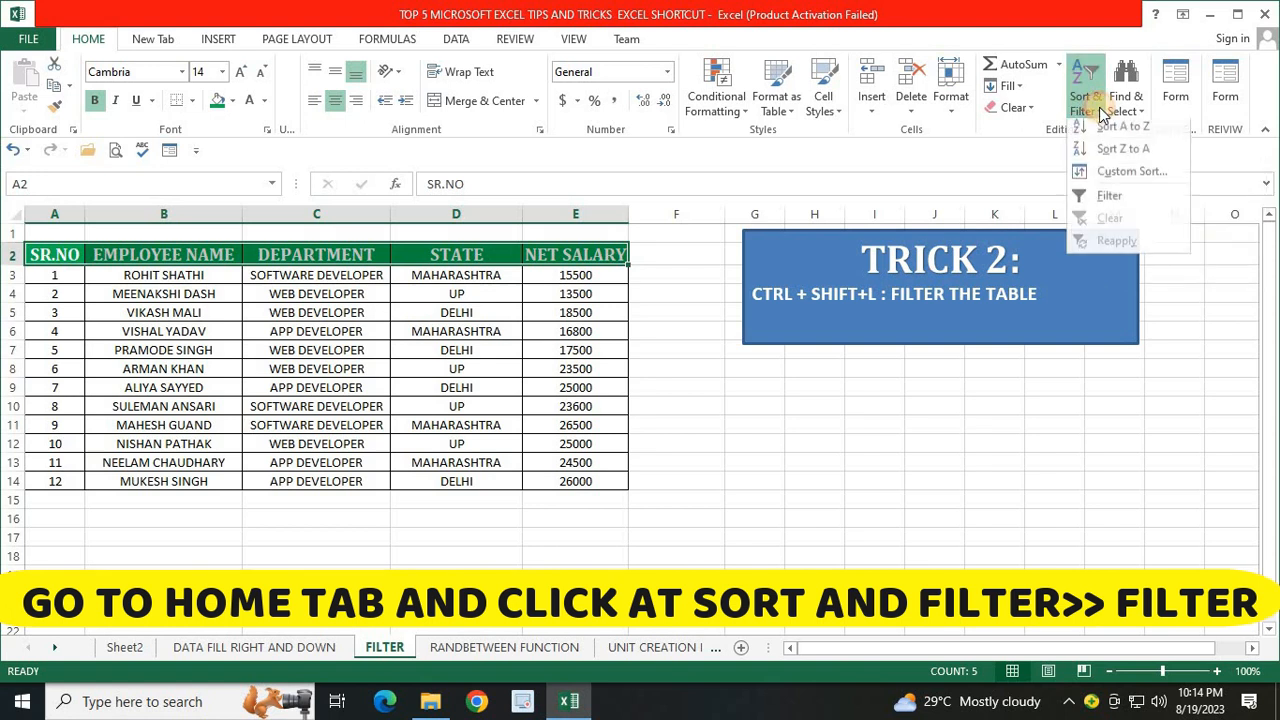
left_click(1102, 203)
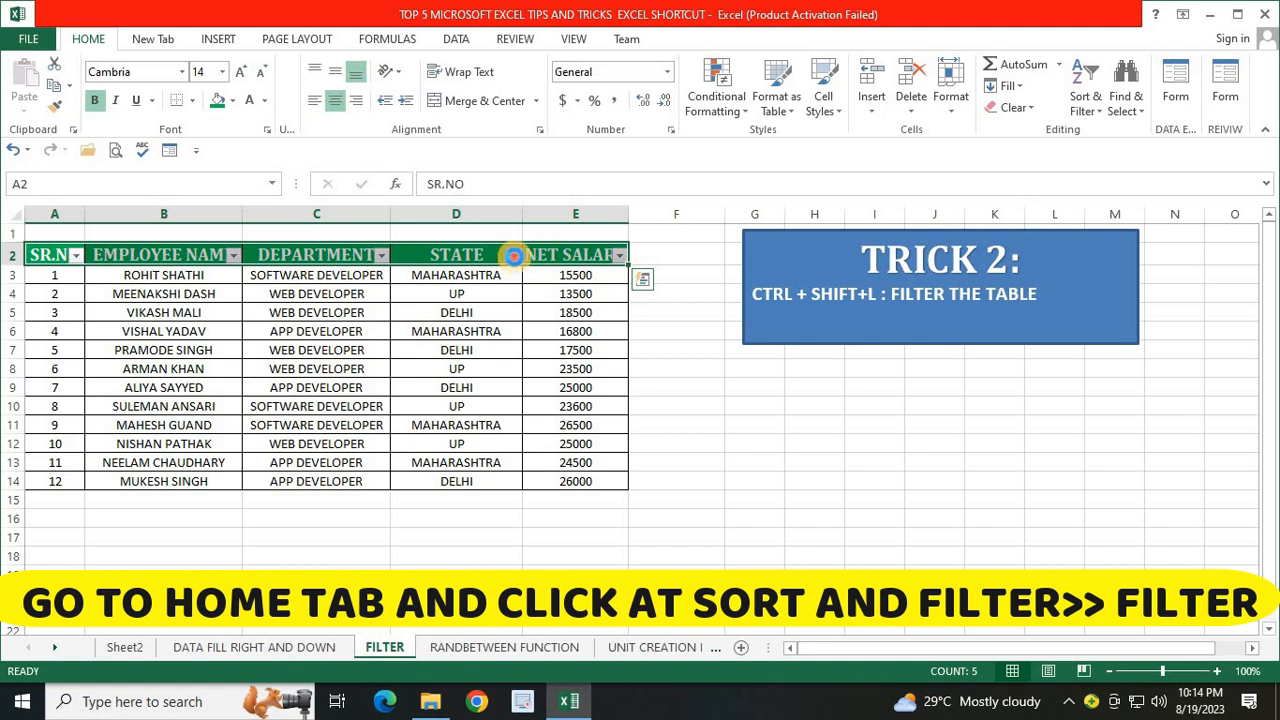
left_click(513, 255)
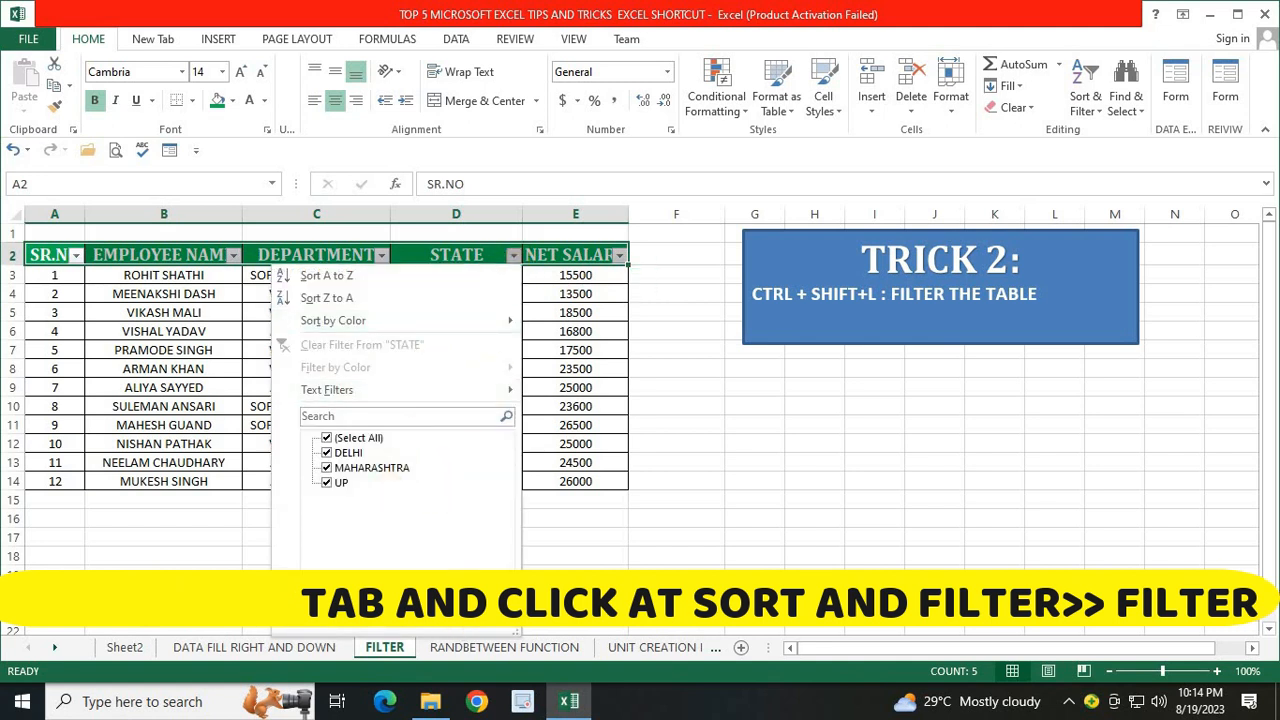
left_click(470, 613)
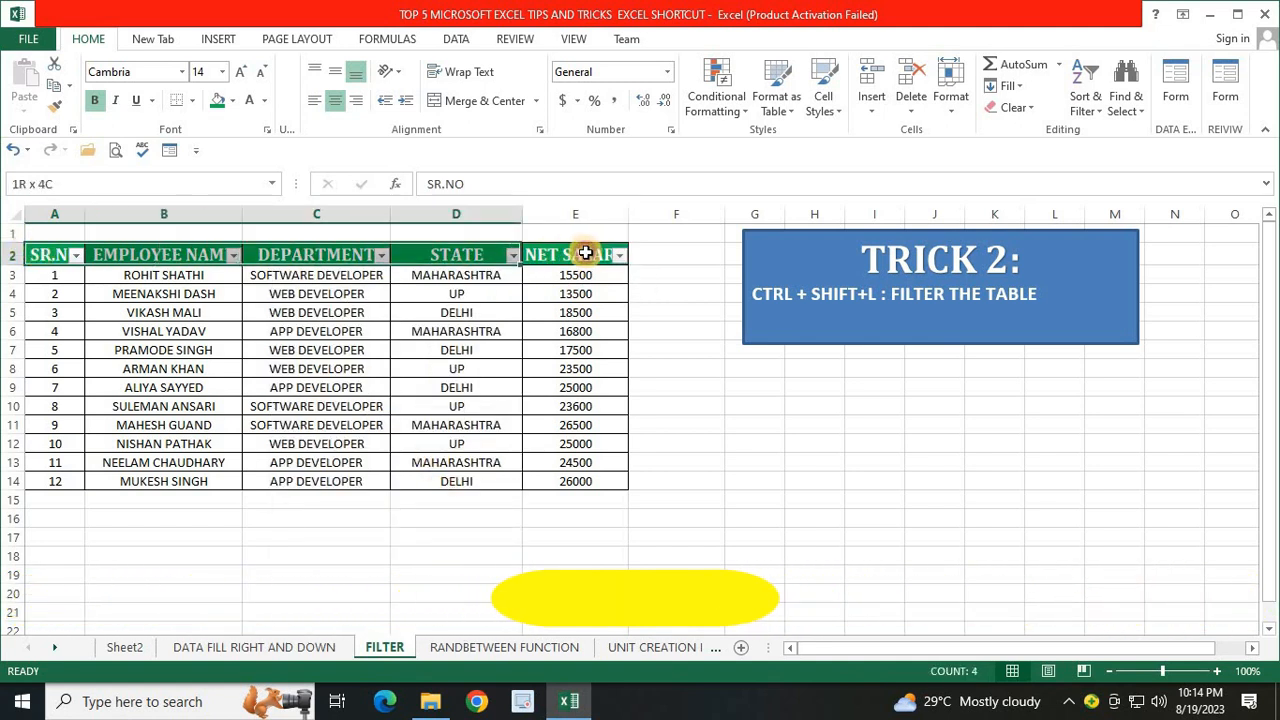
- Remove the header-row filter and reapply filtering to the whole employee table A2:E14
left_click(1100, 133)
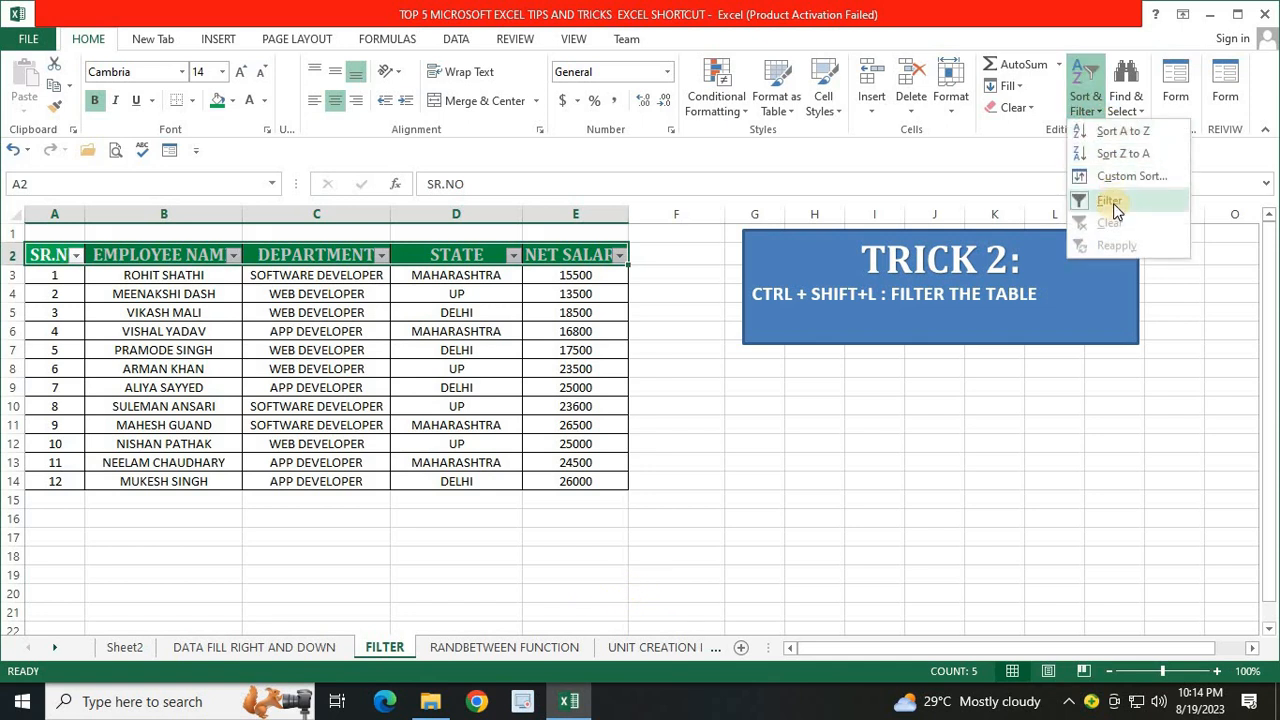
left_click(1111, 200)
left_click_drag(51, 259, 595, 481)
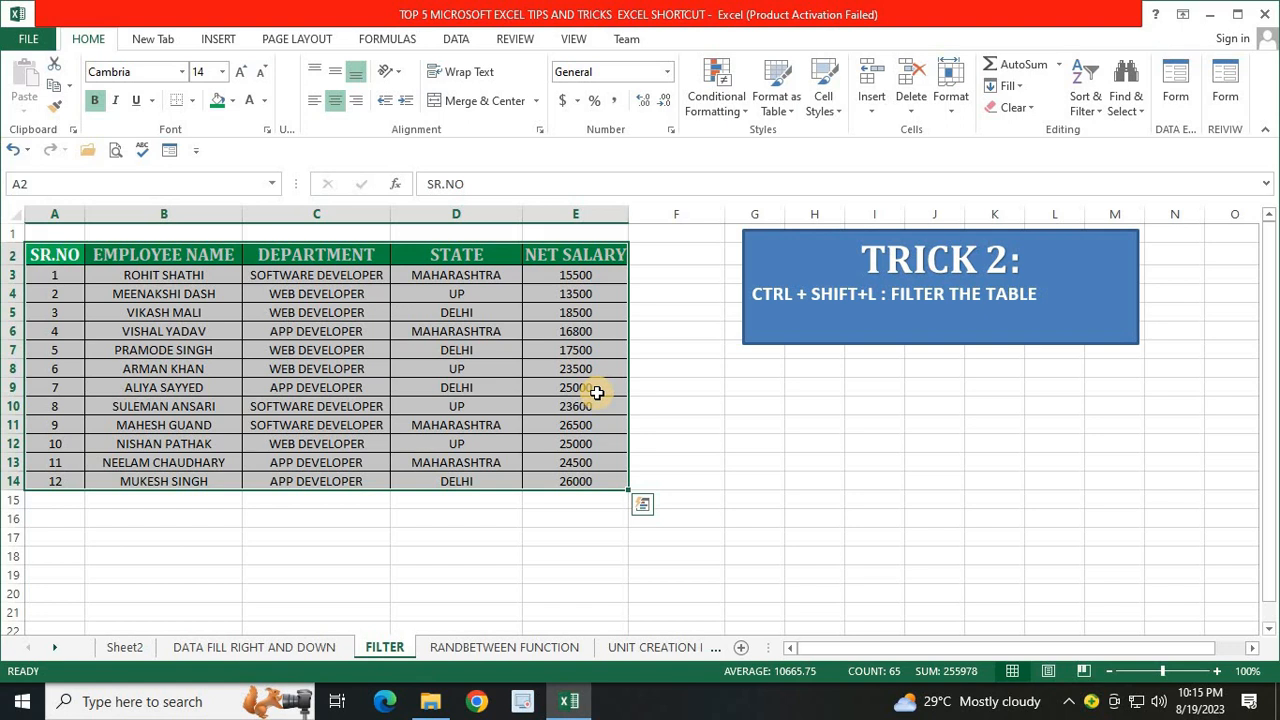
key("ctrl+shift+l")
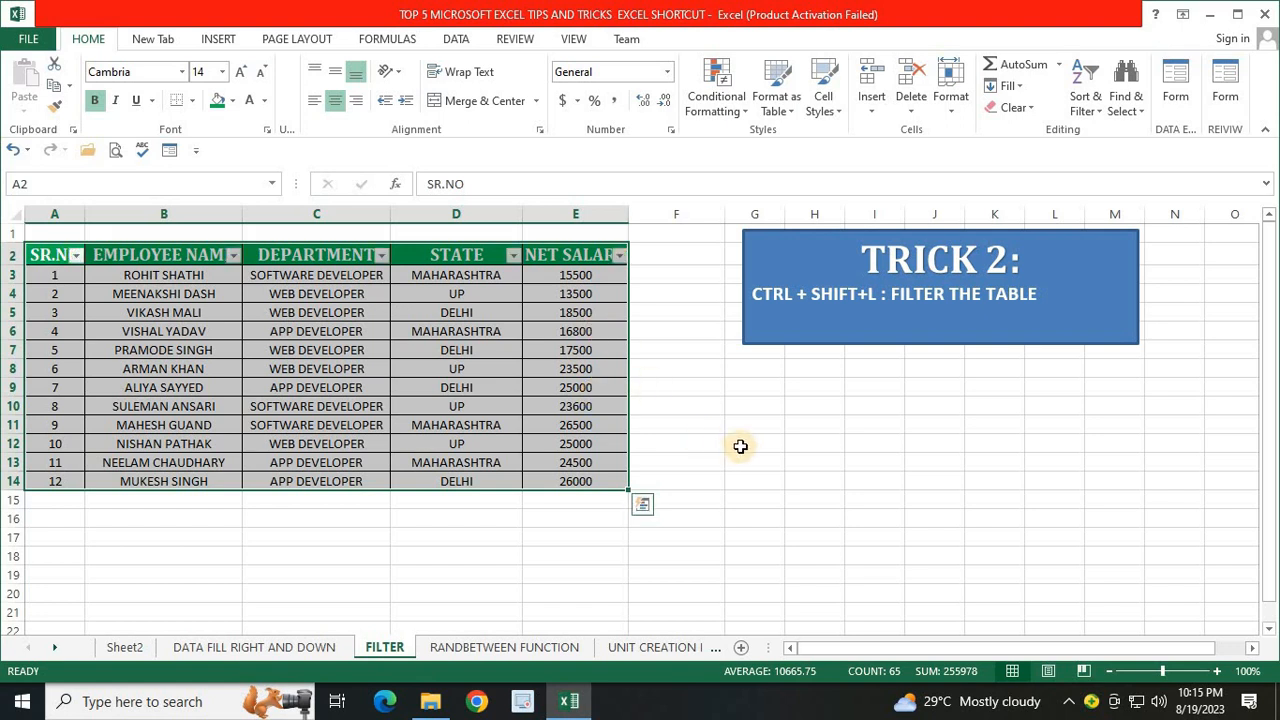
- Enter the note "CTRL+ SHIFT + L" in cell G12 beside the employee table
left_click(740, 444)
type("CTR")
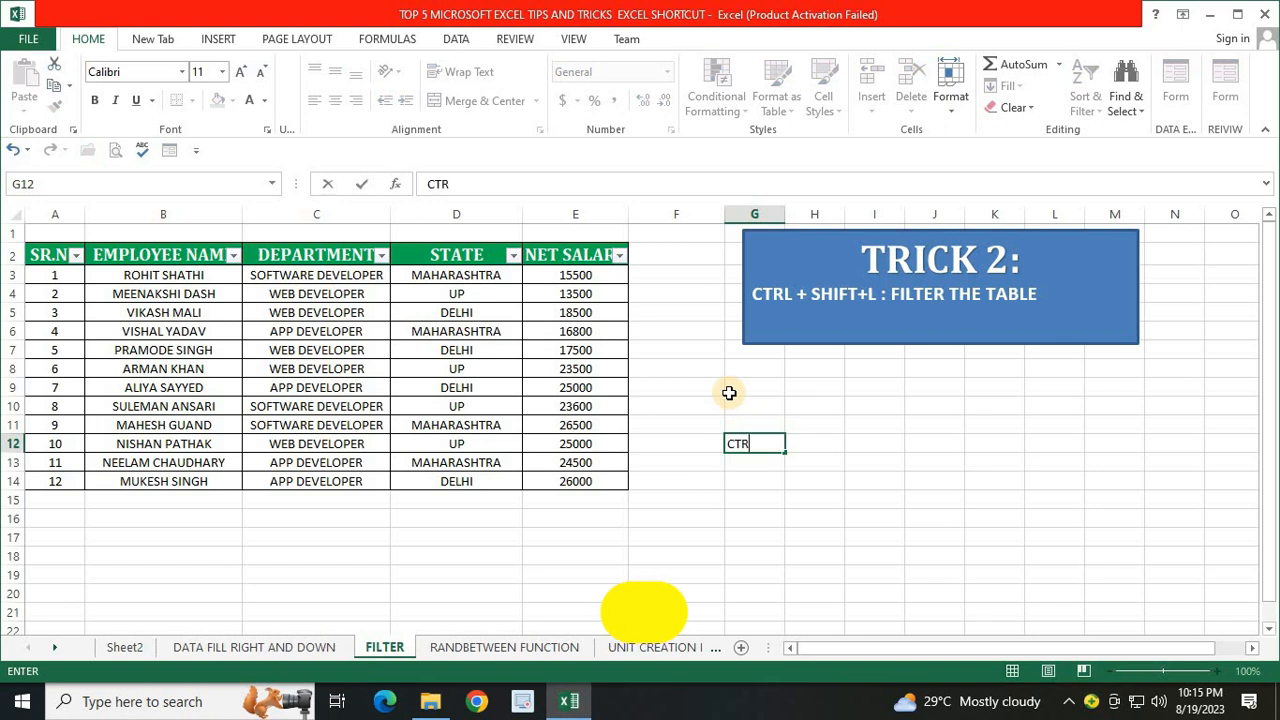
type("L+ SHIF")
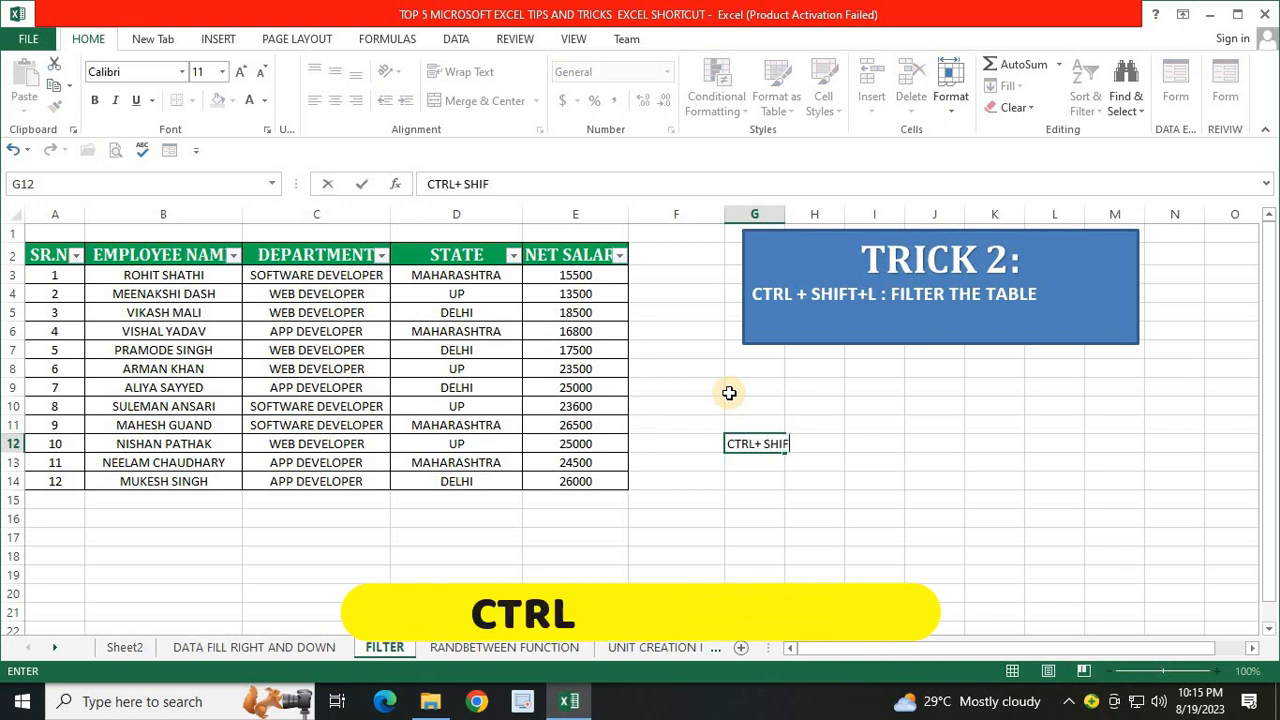
type("T +")
key("alt")
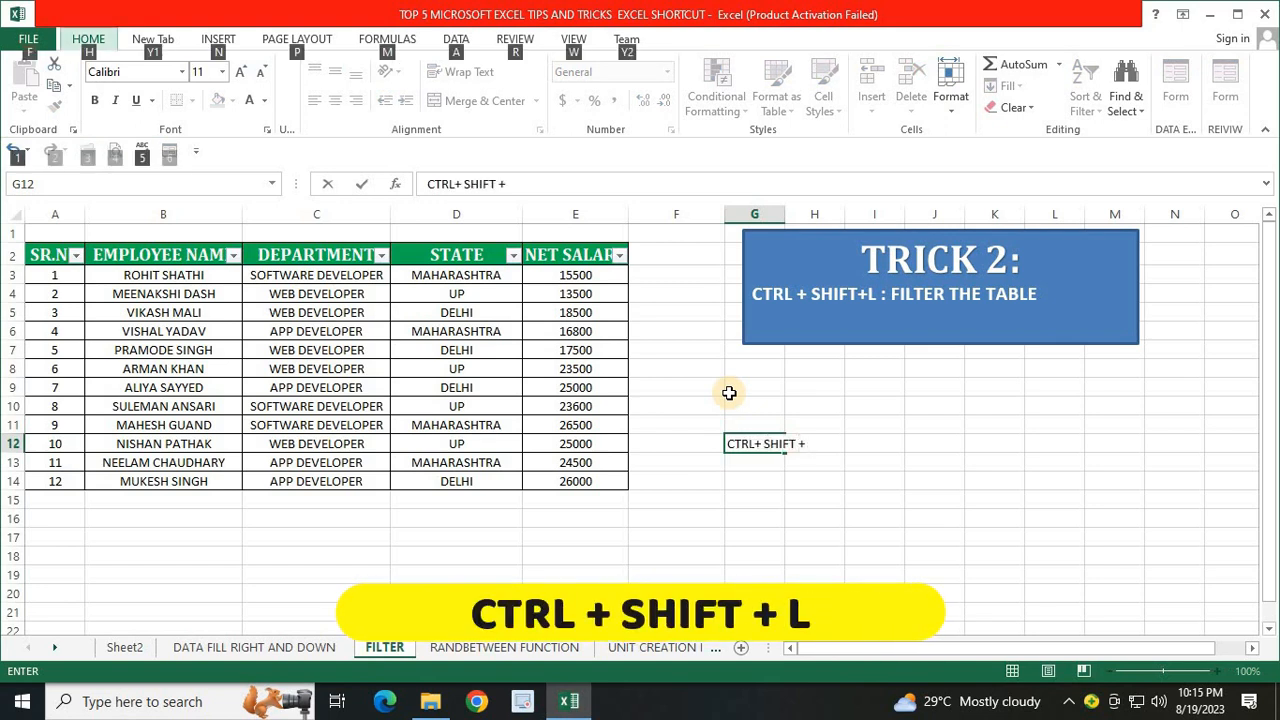
left_click(556, 181)
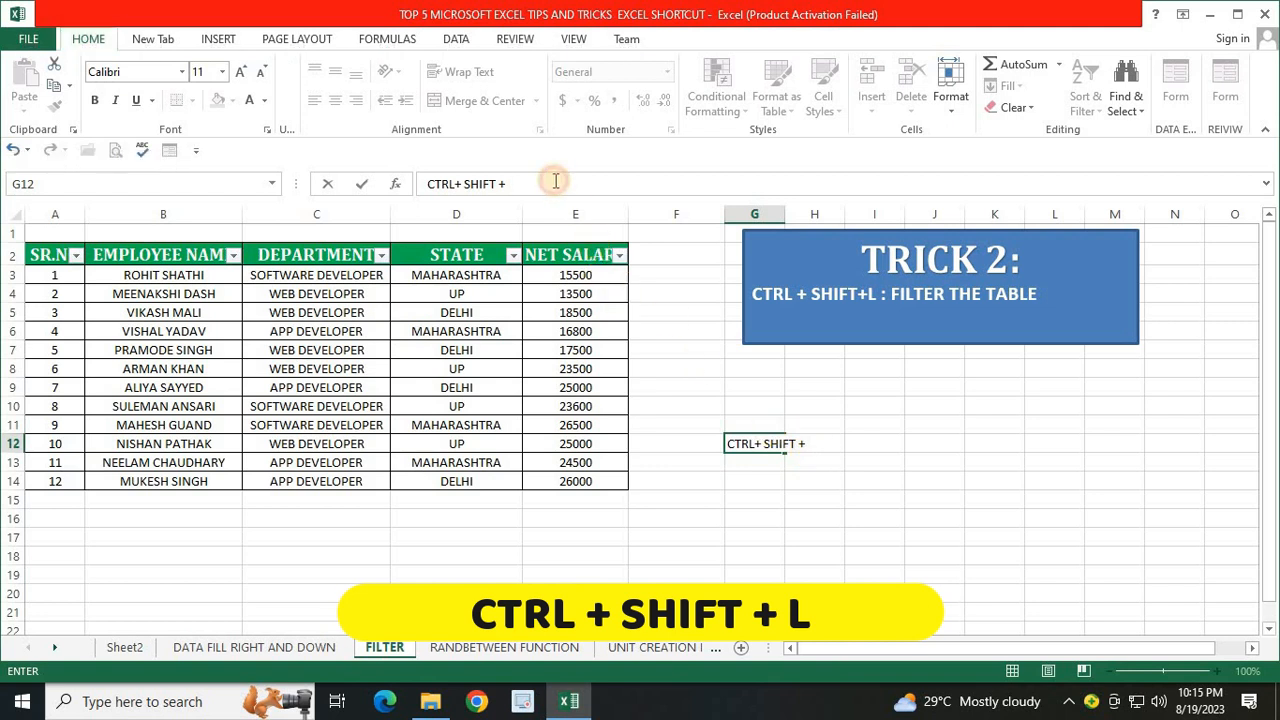
type("L")
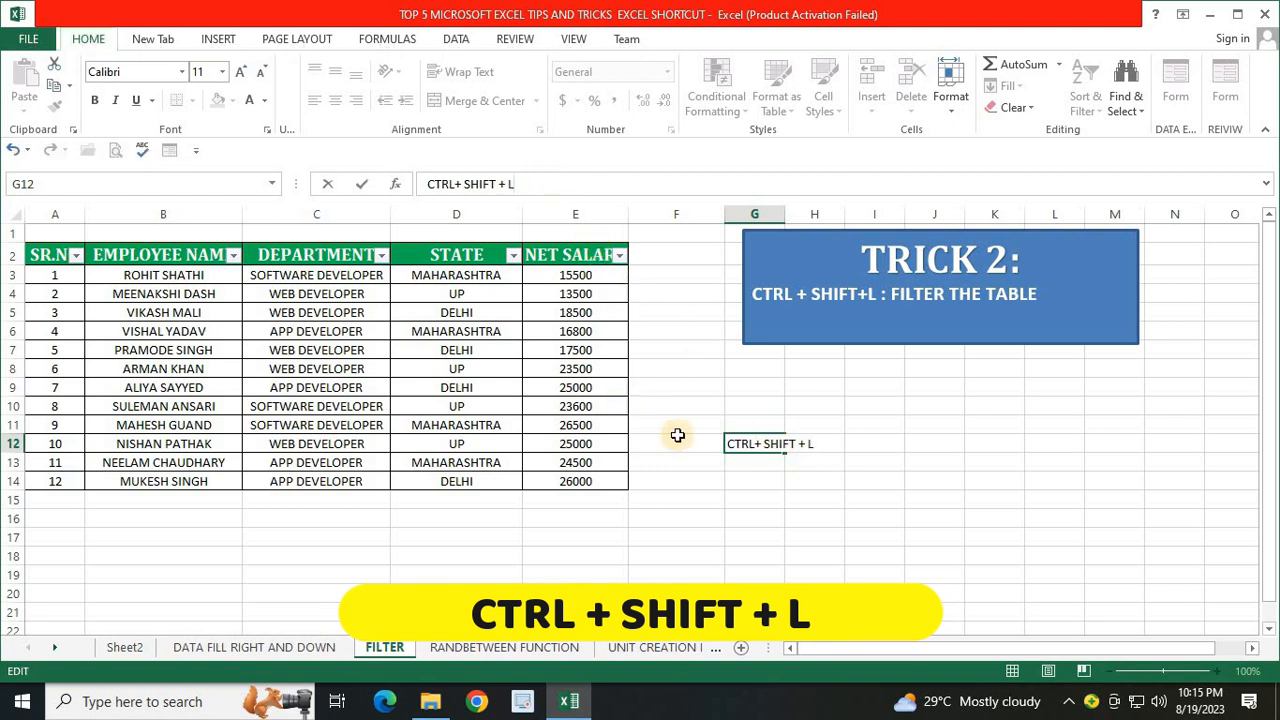
left_click(718, 442)
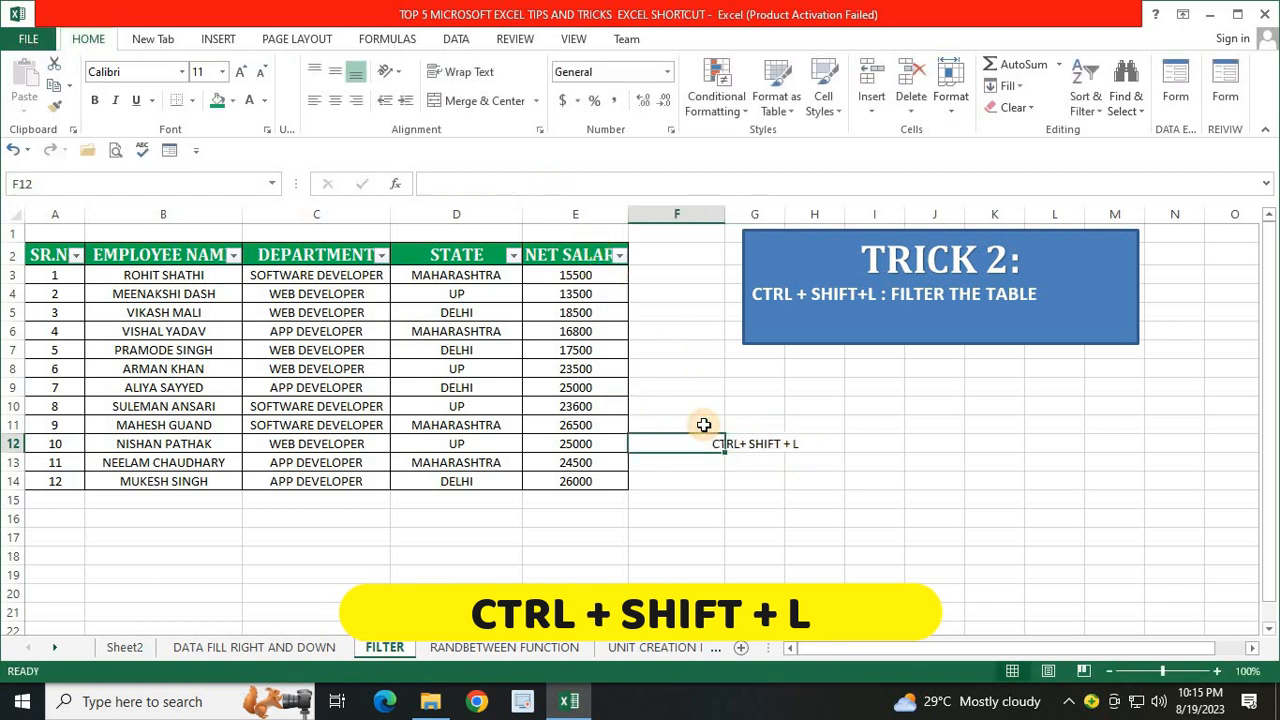
left_click(758, 443)
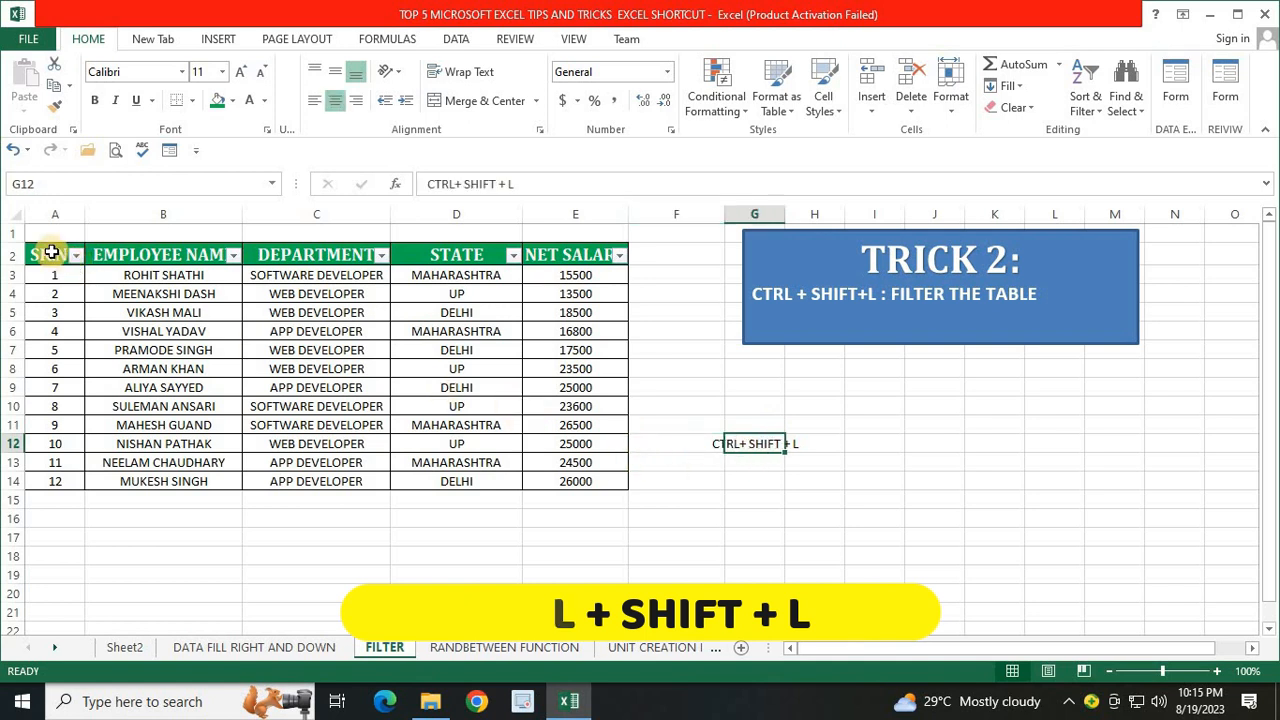
- Filter the employee table with a text filter so that STATE equals UP
left_click_drag(50, 255, 574, 481)
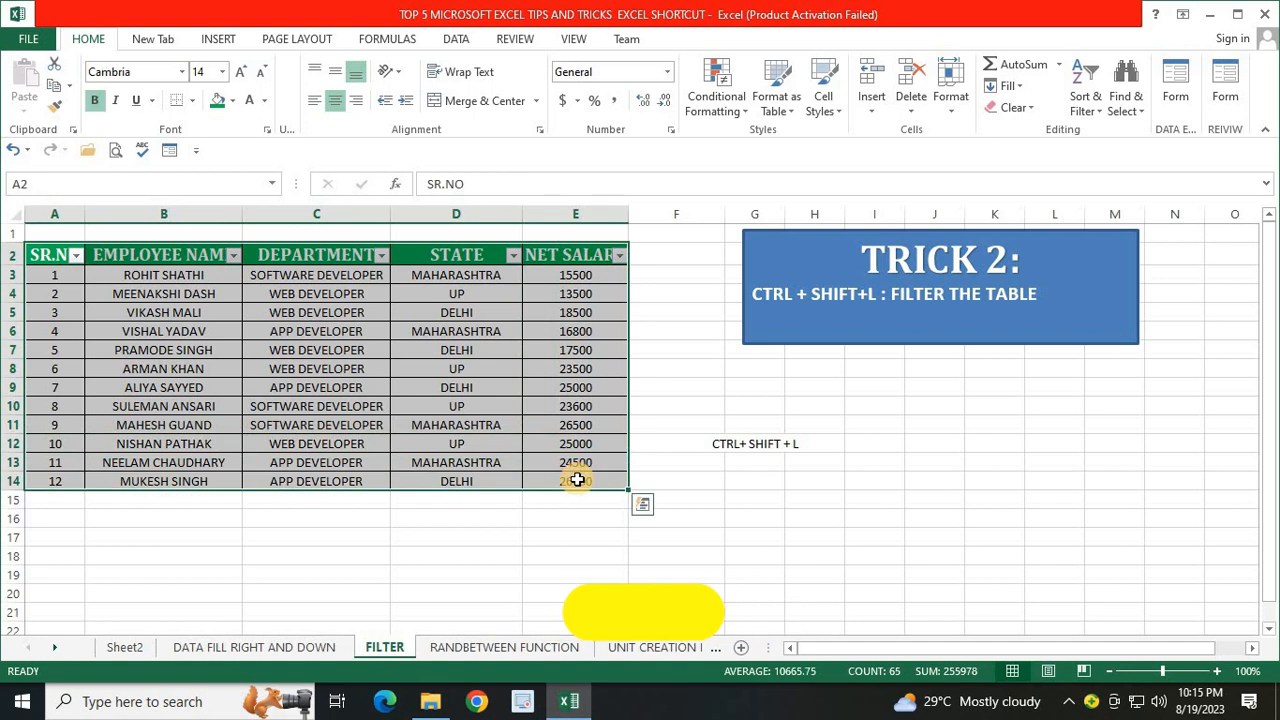
left_click(462, 387)
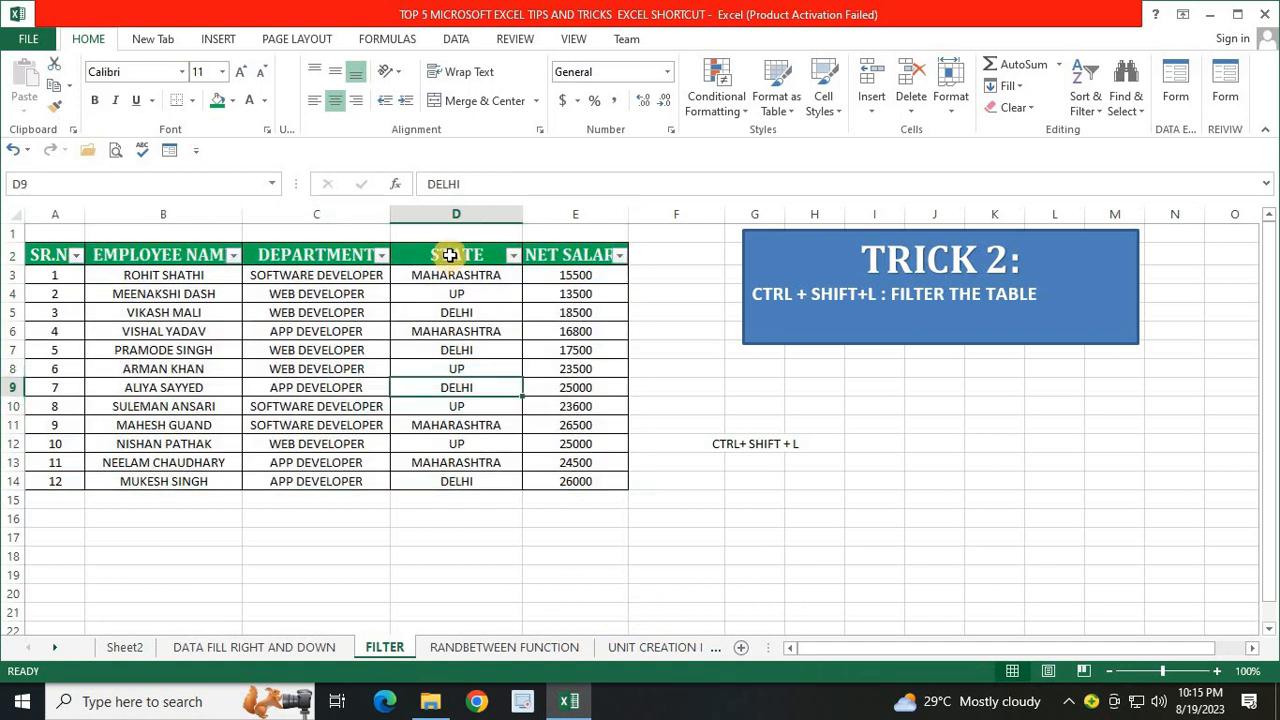
left_click_drag(450, 255, 458, 458)
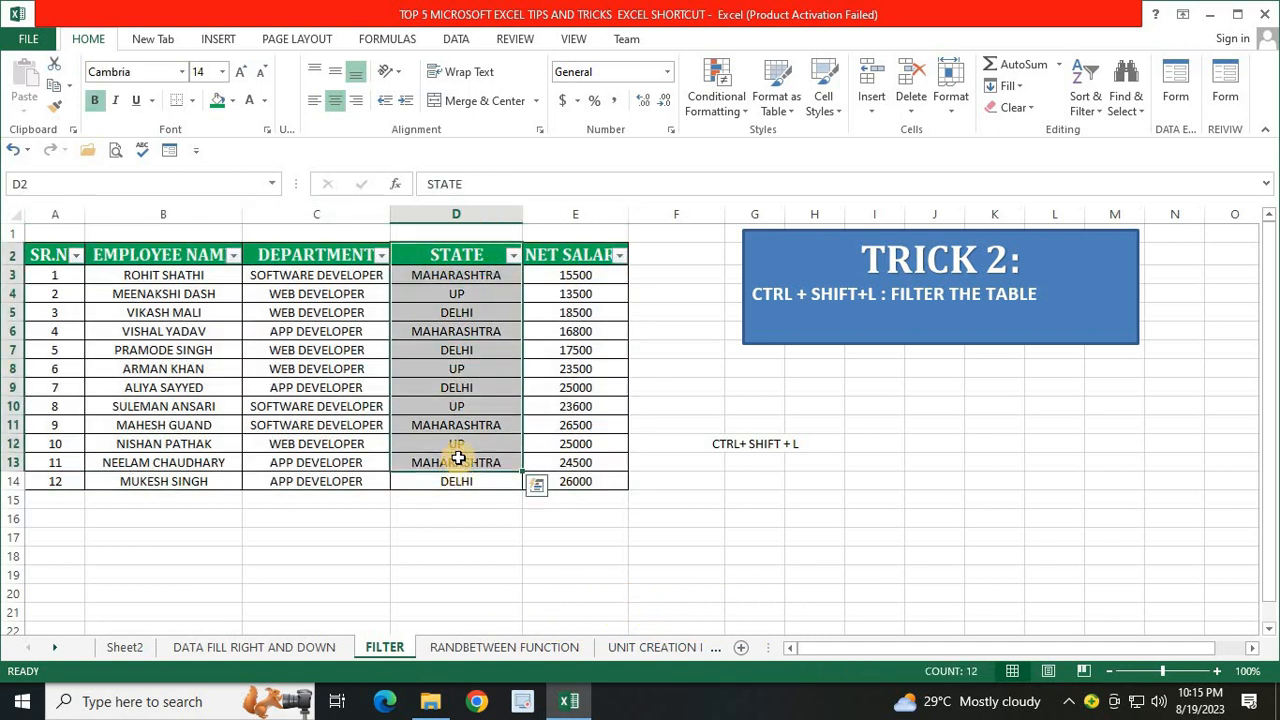
left_click(512, 257)
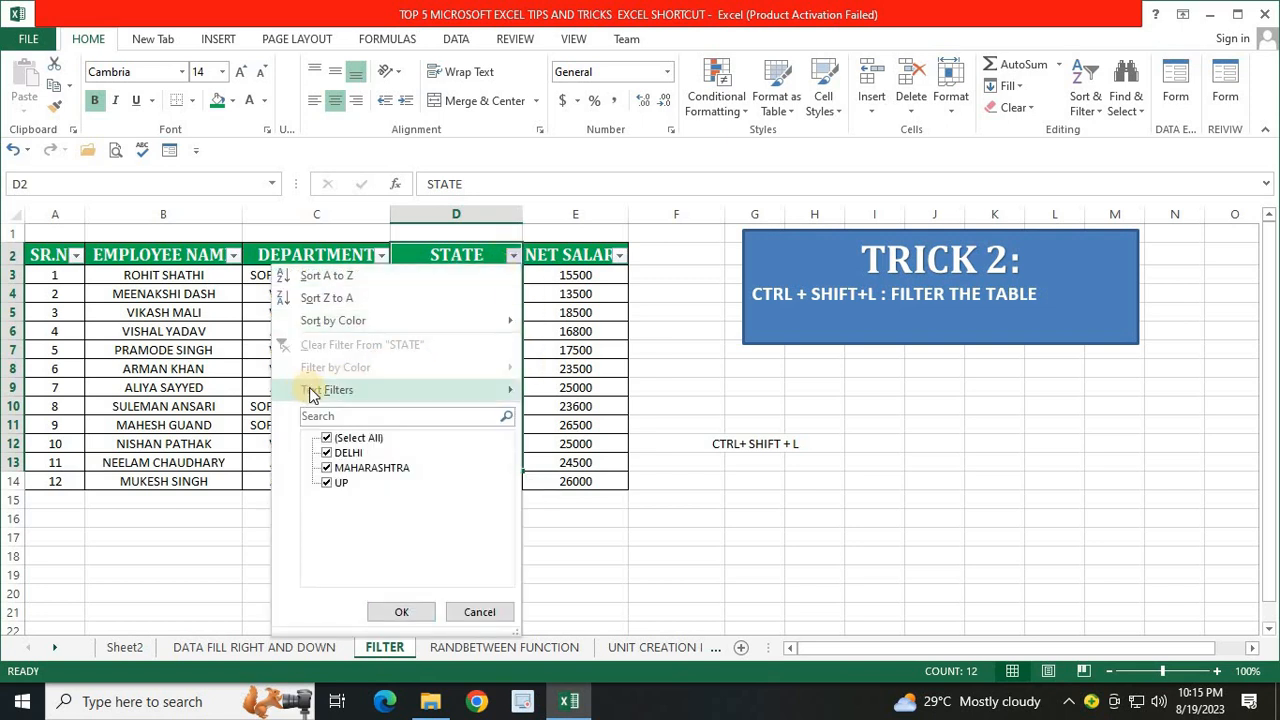
mouse_move(307, 398)
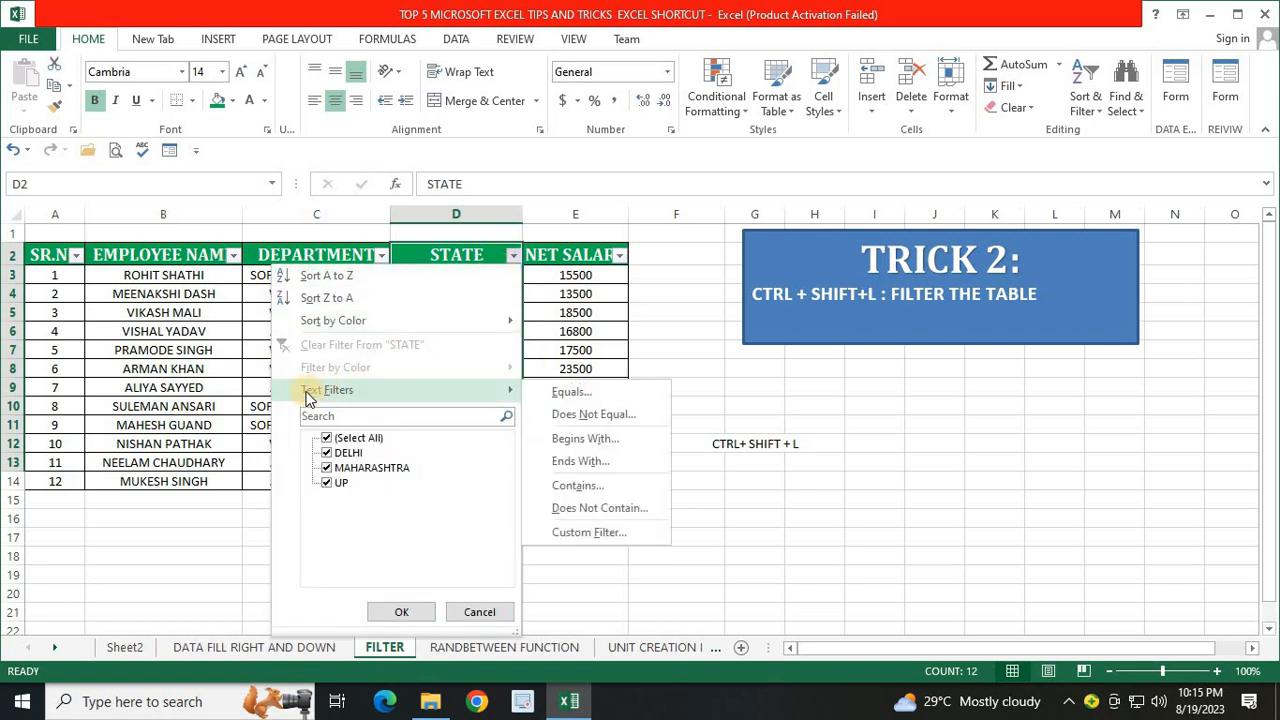
left_click(562, 393)
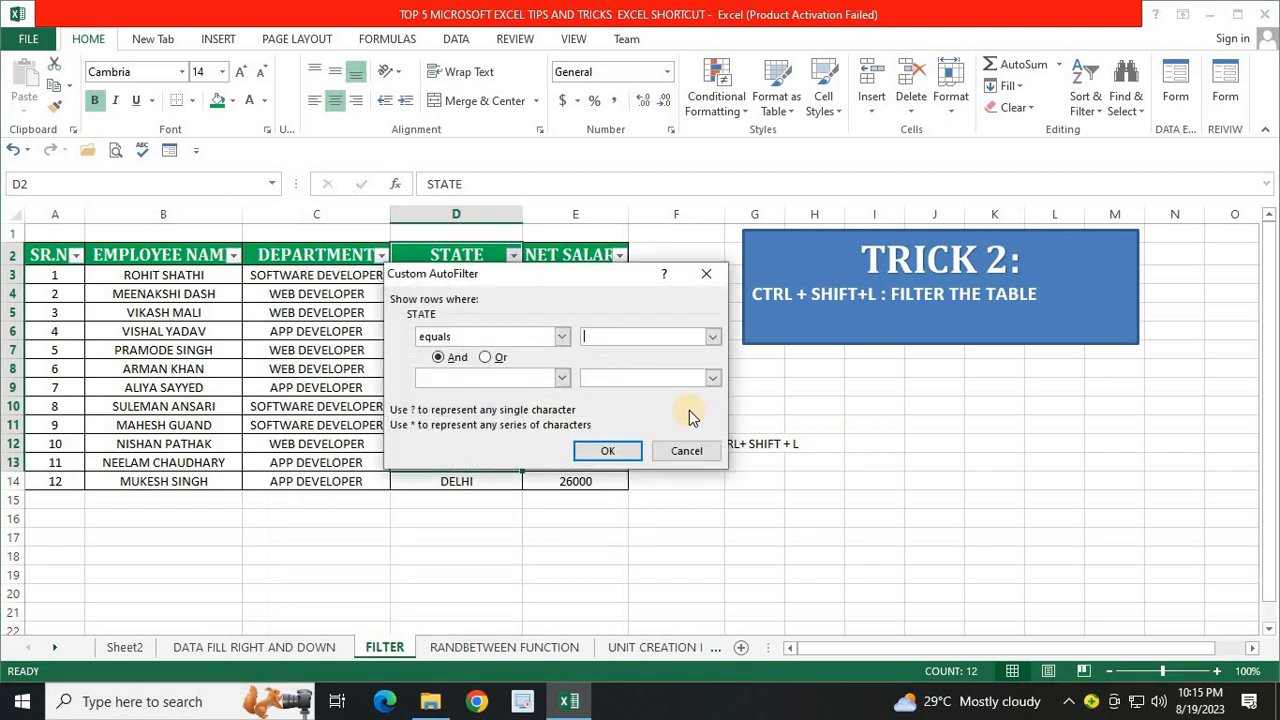
type("UP")
left_click_drag(618, 276, 990, 208)
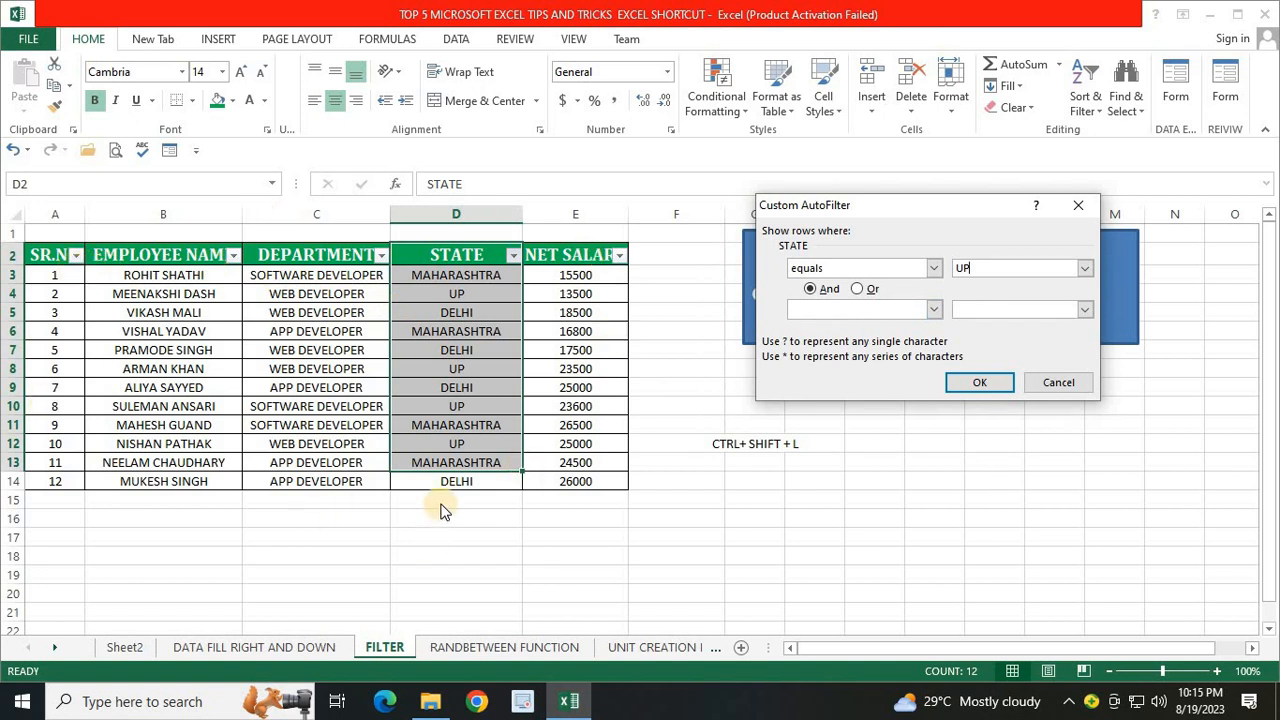
left_click(979, 383)
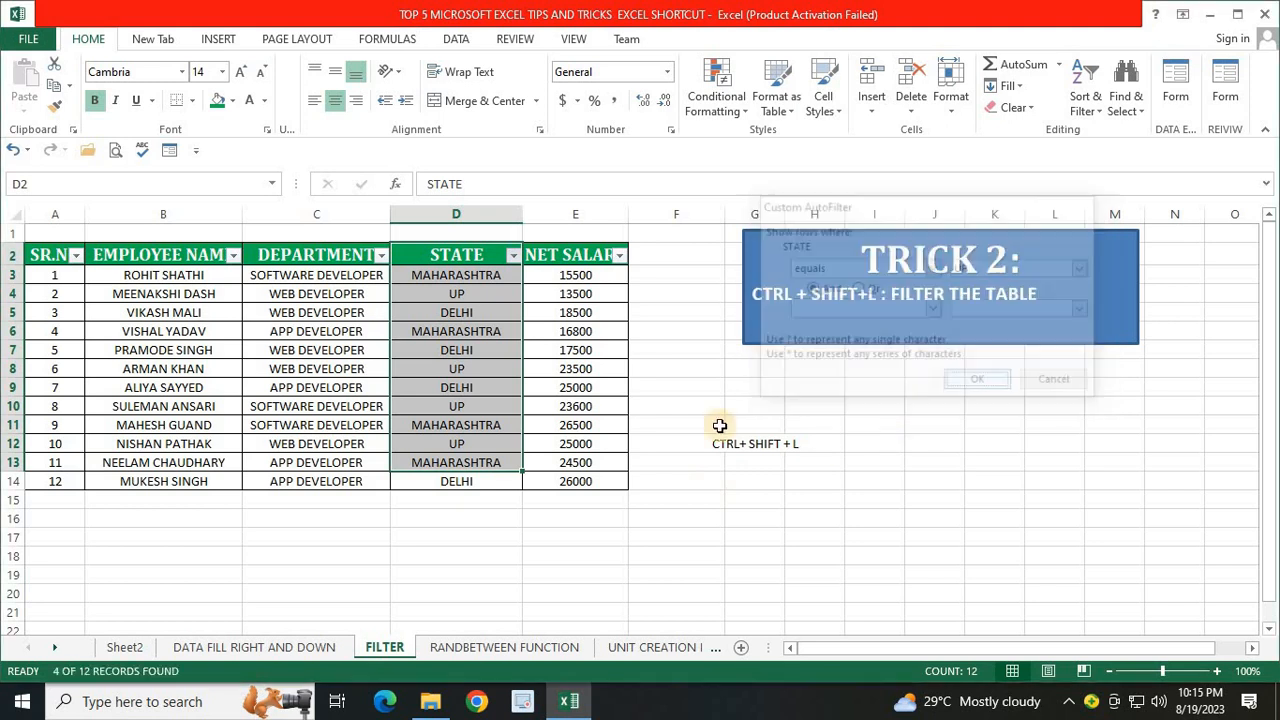
- Review the filtered STATE, DEPARTMENT, employee name and NET SALARY cells, and clear the filter from STATE
left_click_drag(457, 272, 455, 335)
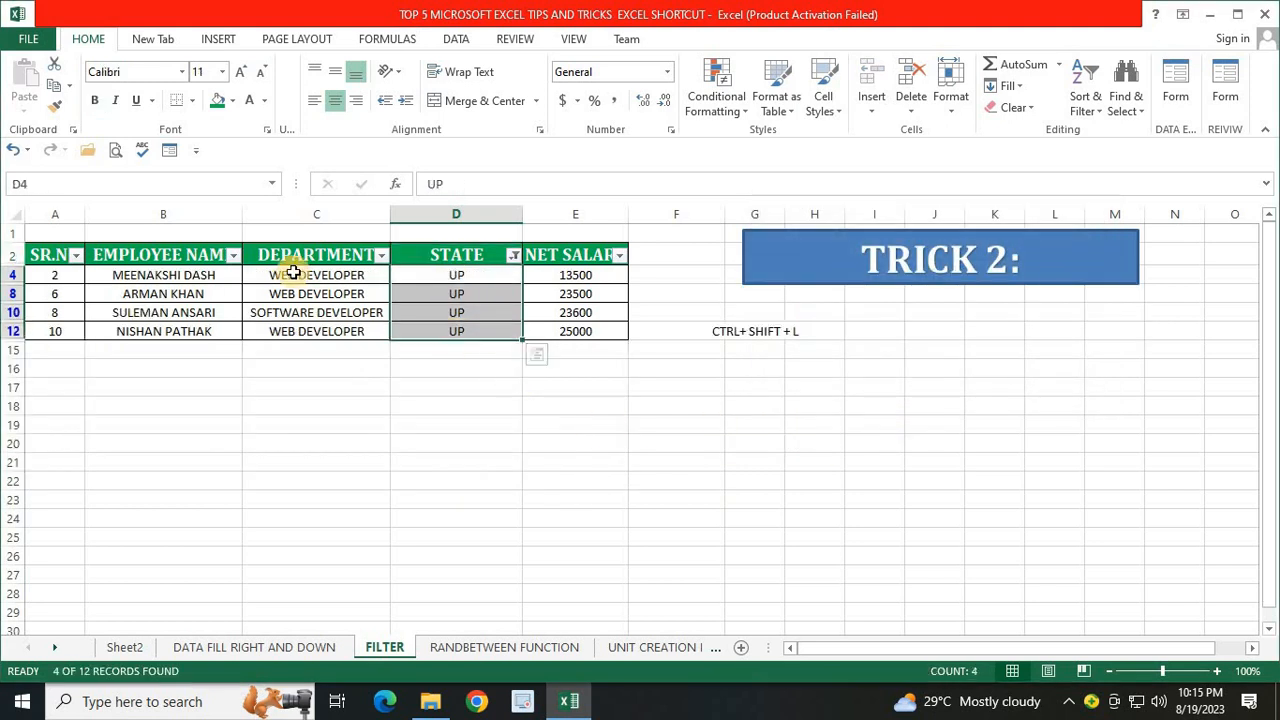
left_click_drag(290, 274, 303, 330)
left_click_drag(165, 275, 214, 331)
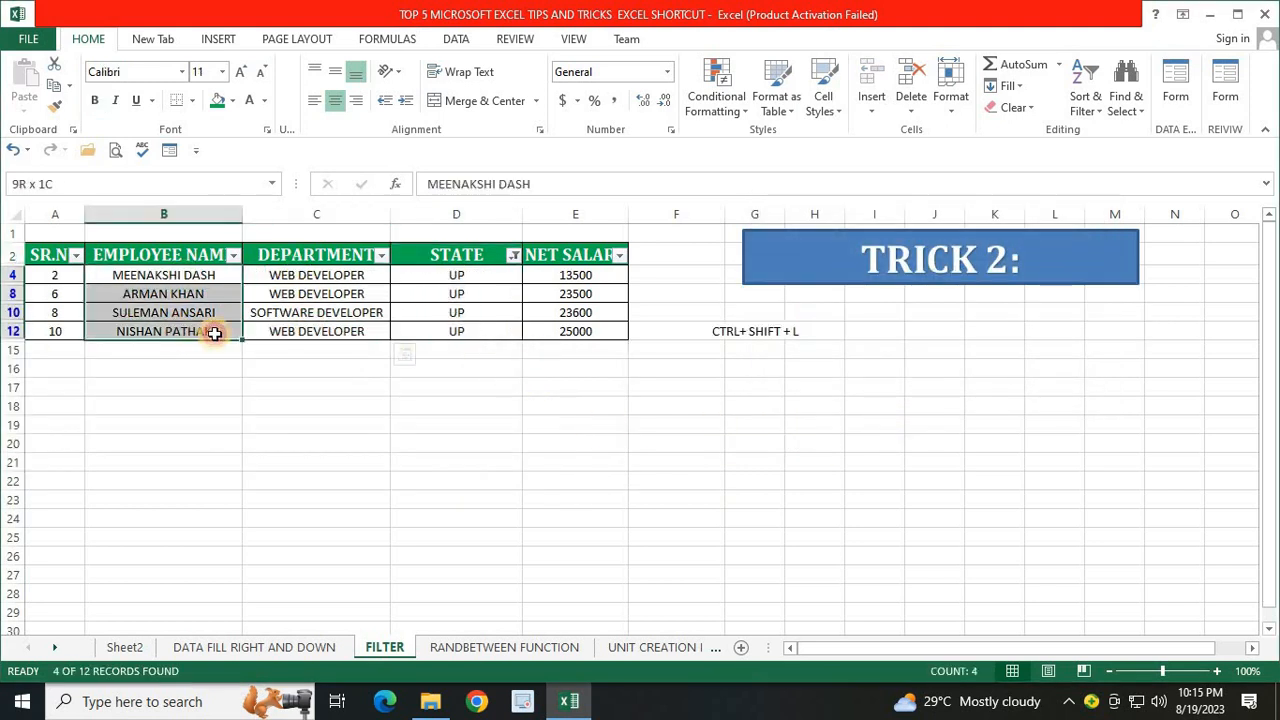
left_click_drag(575, 277, 580, 331)
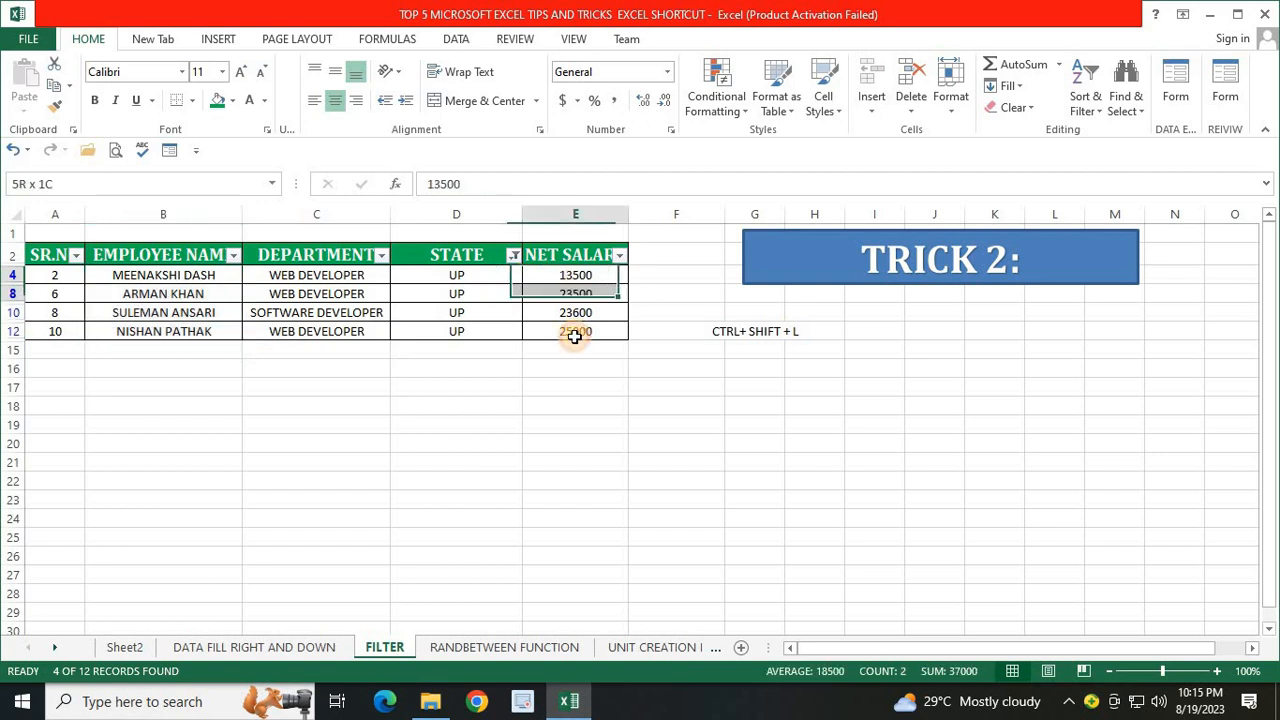
left_click(513, 255)
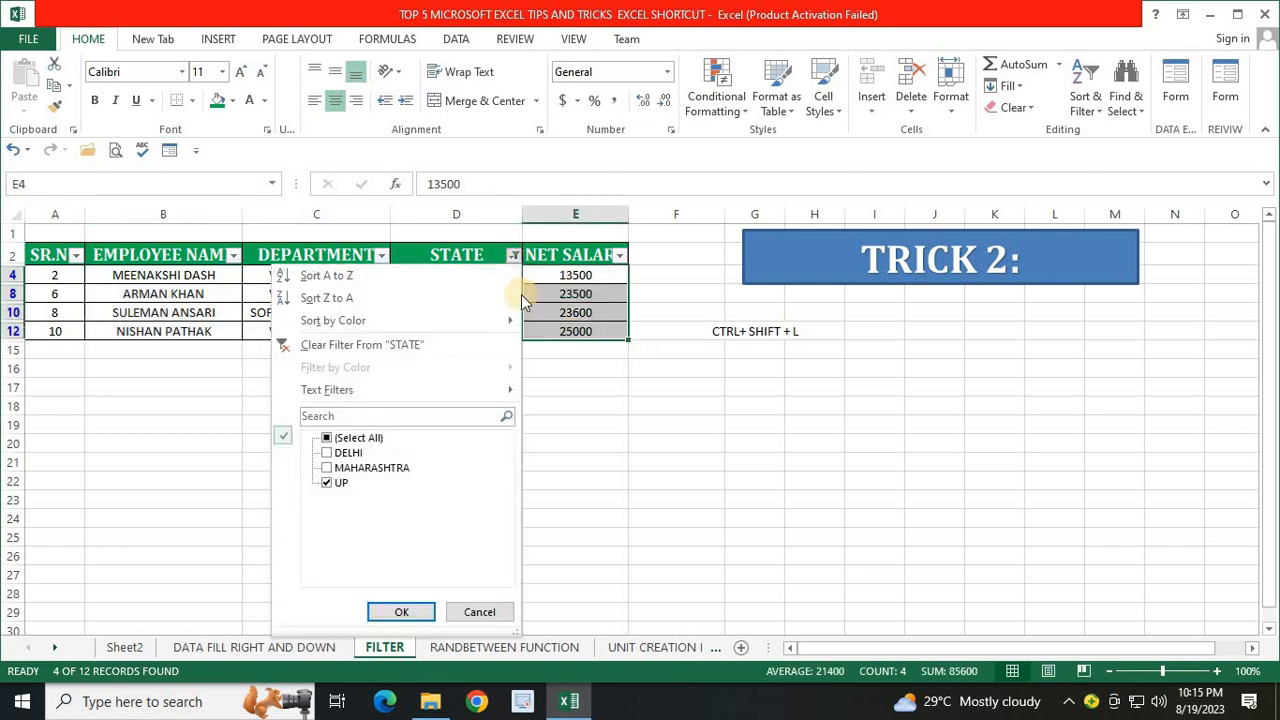
left_click(385, 352)
- Apply a text filter to the STATE column so that only rows not equal to UP are shown
left_click_drag(450, 278, 463, 481)
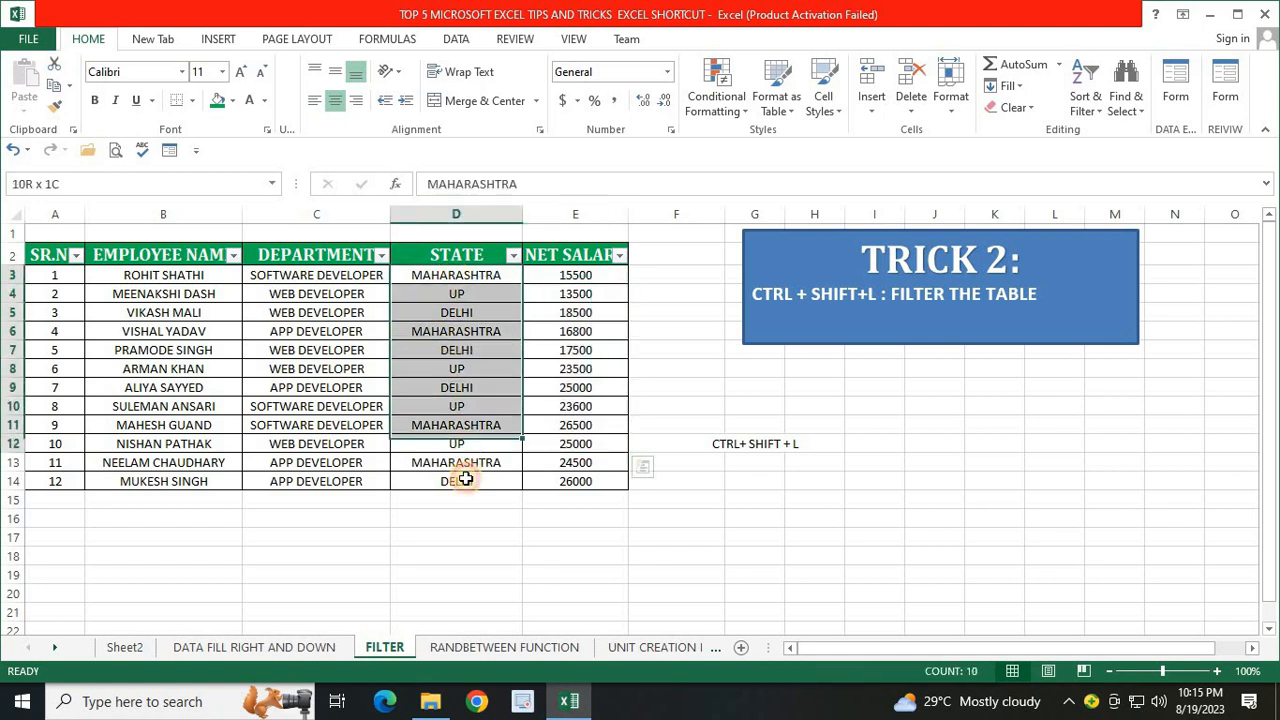
left_click(513, 256)
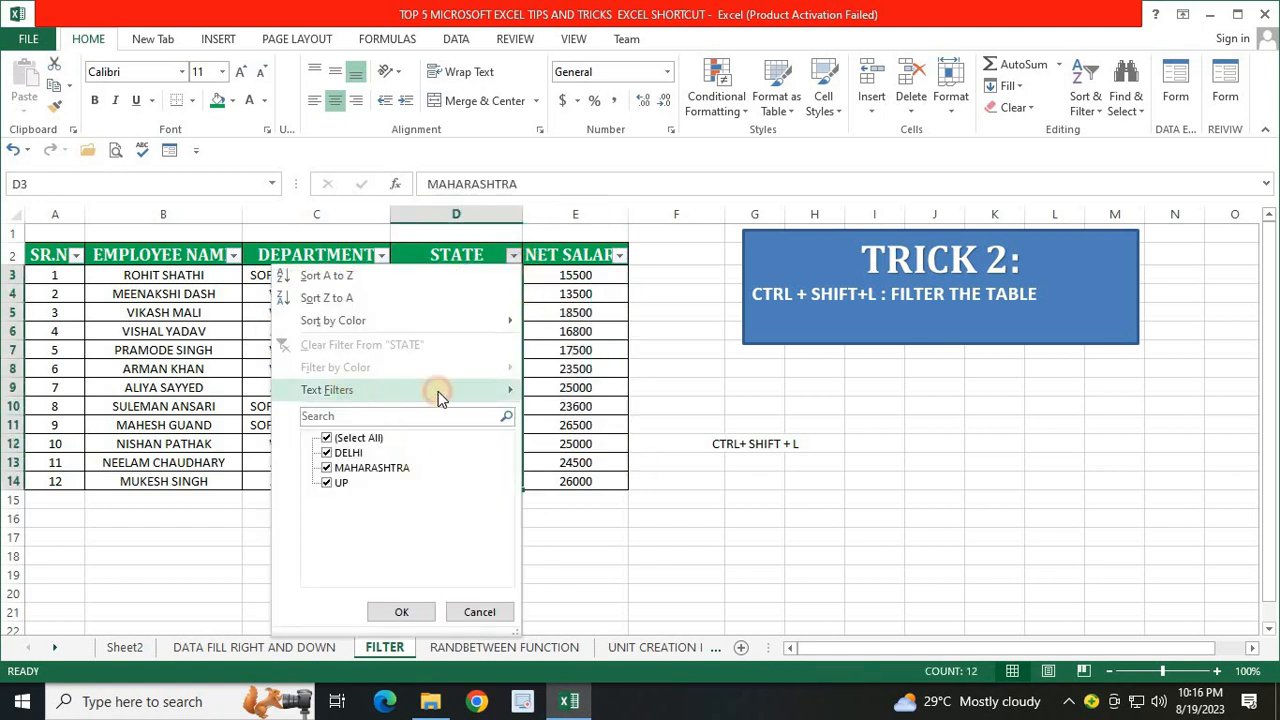
mouse_move(437, 390)
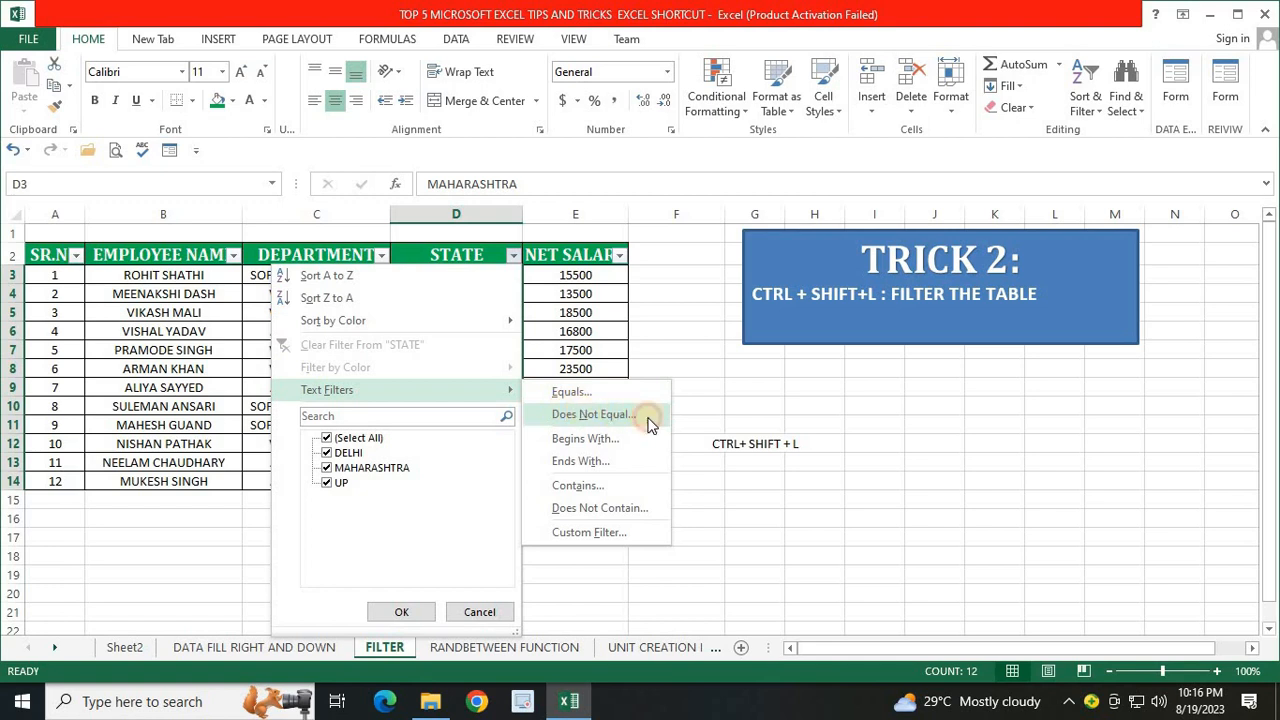
left_click(640, 414)
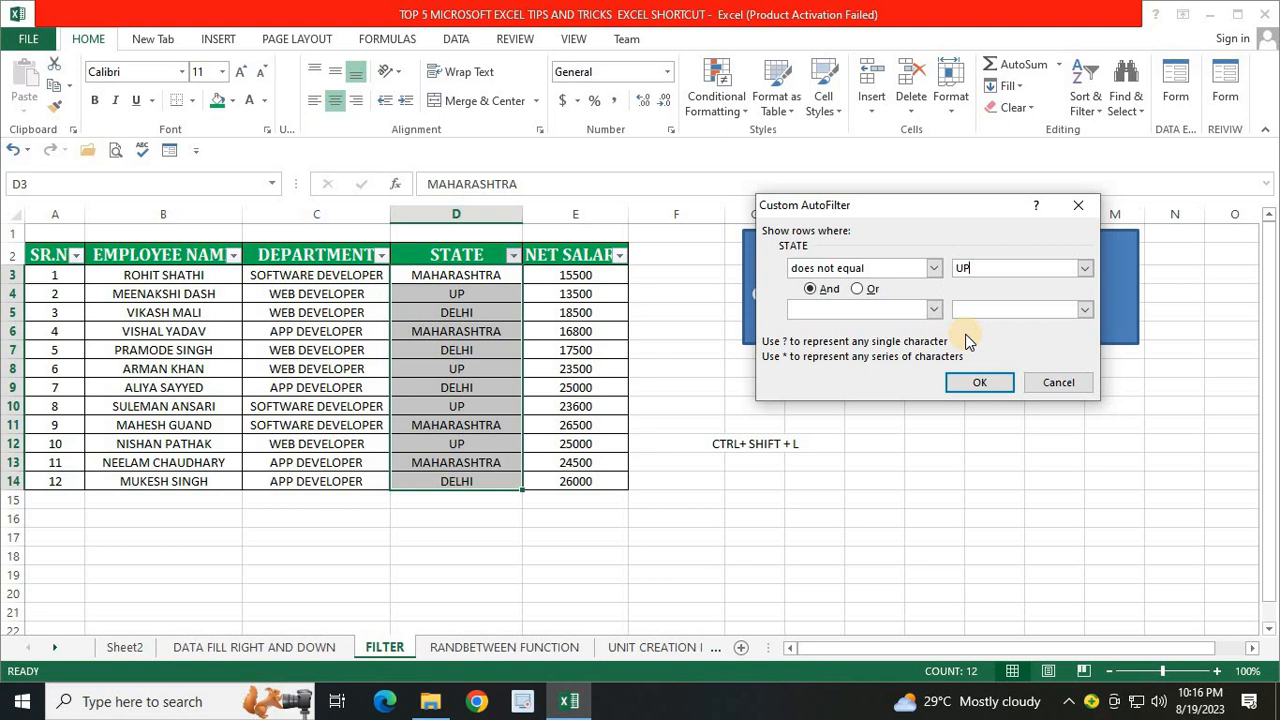
left_click(979, 383)
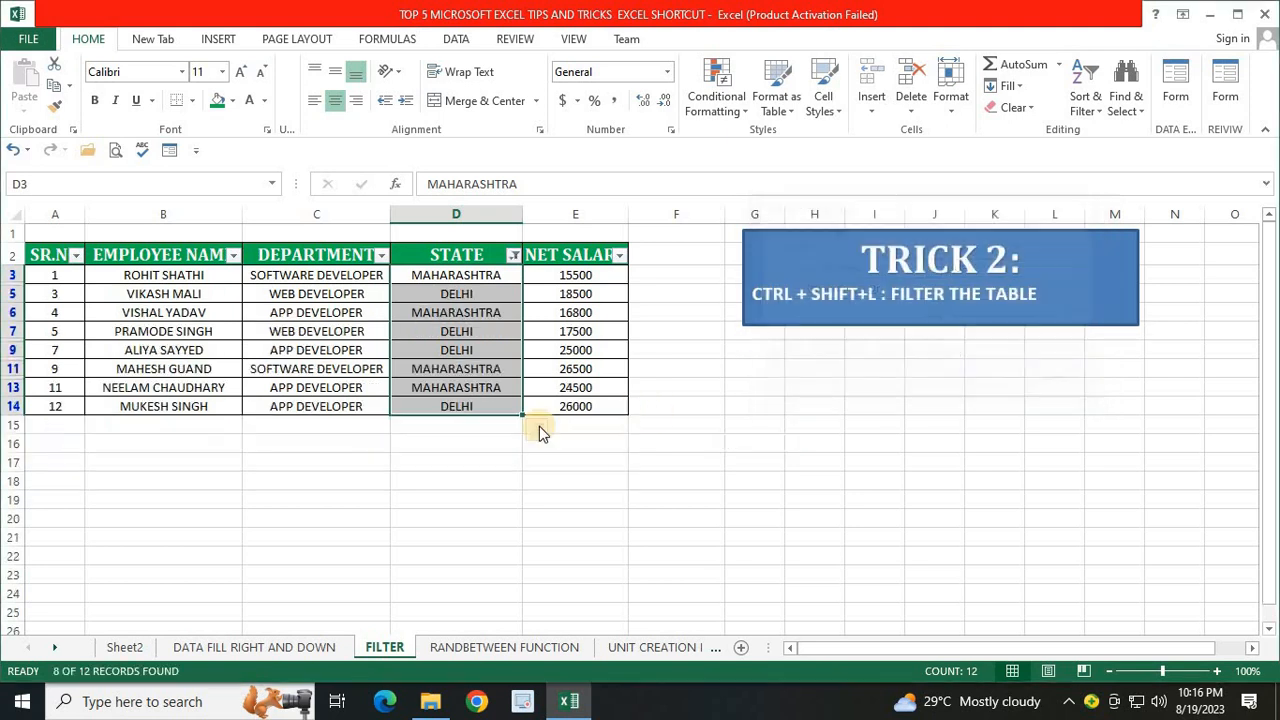
- Check the remaining STATE values under the does-not-equal condition and remove that filter
left_click_drag(451, 275, 452, 410)
left_click(477, 456)
left_click_drag(463, 275, 470, 407)
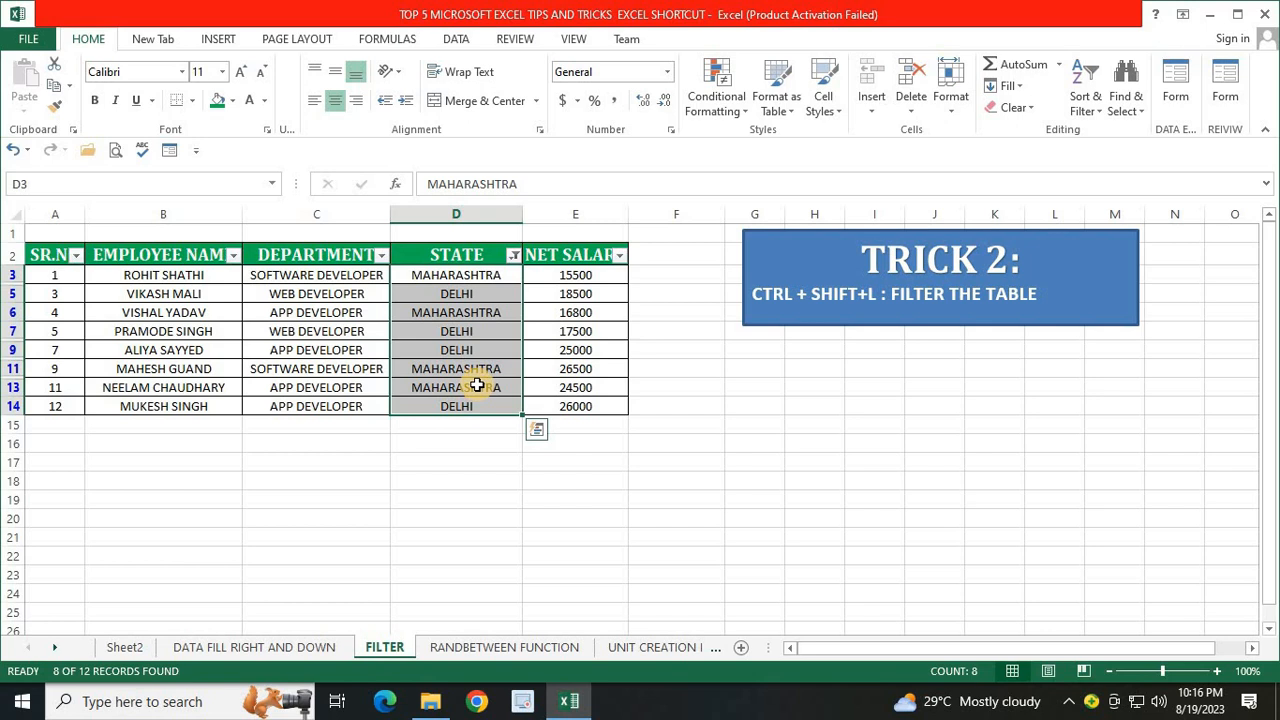
left_click(513, 255)
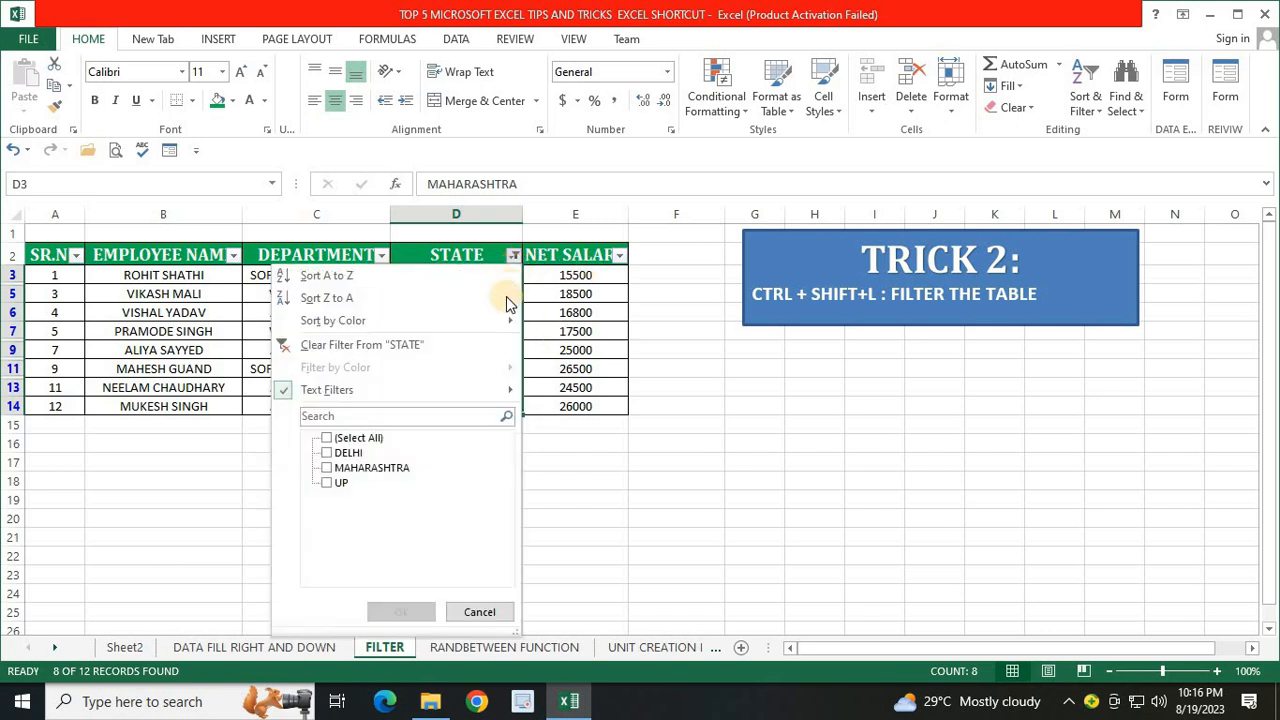
left_click(380, 344)
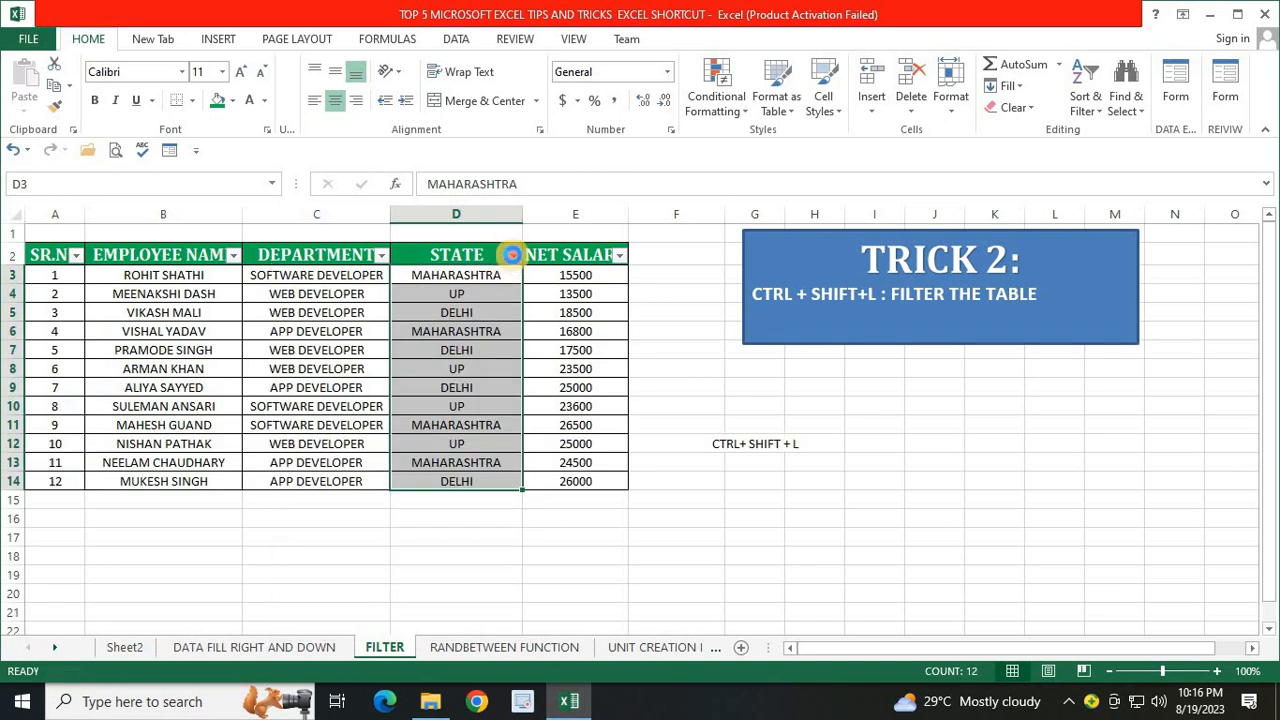
- Filter the STATE column to show only values that begin with DE
left_click(513, 255)
mouse_move(522, 392)
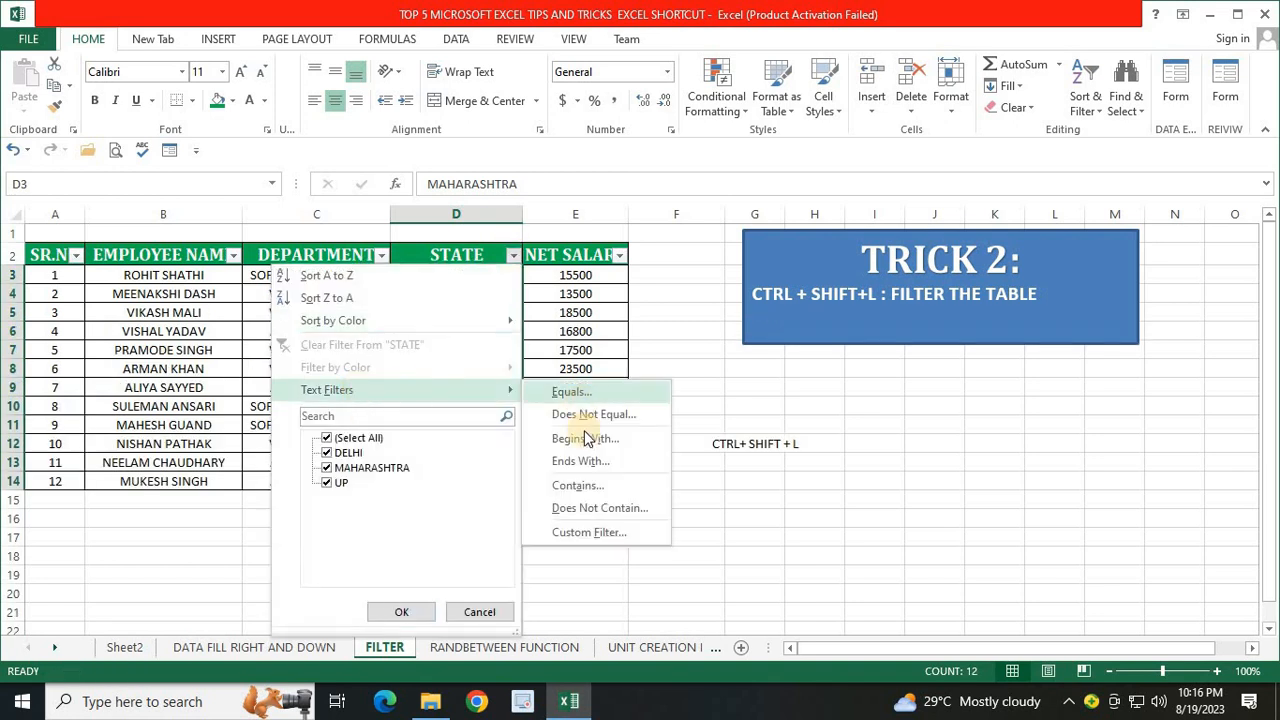
left_click(584, 438)
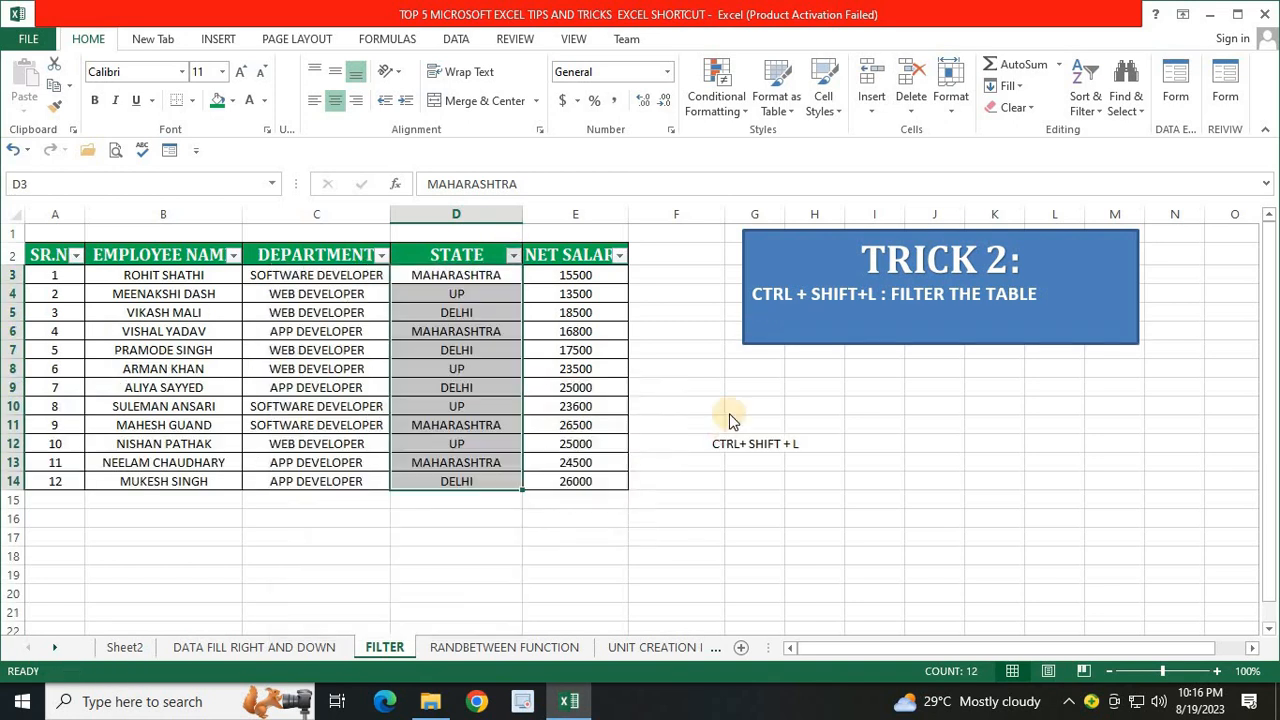
left_click_drag(903, 208, 952, 222)
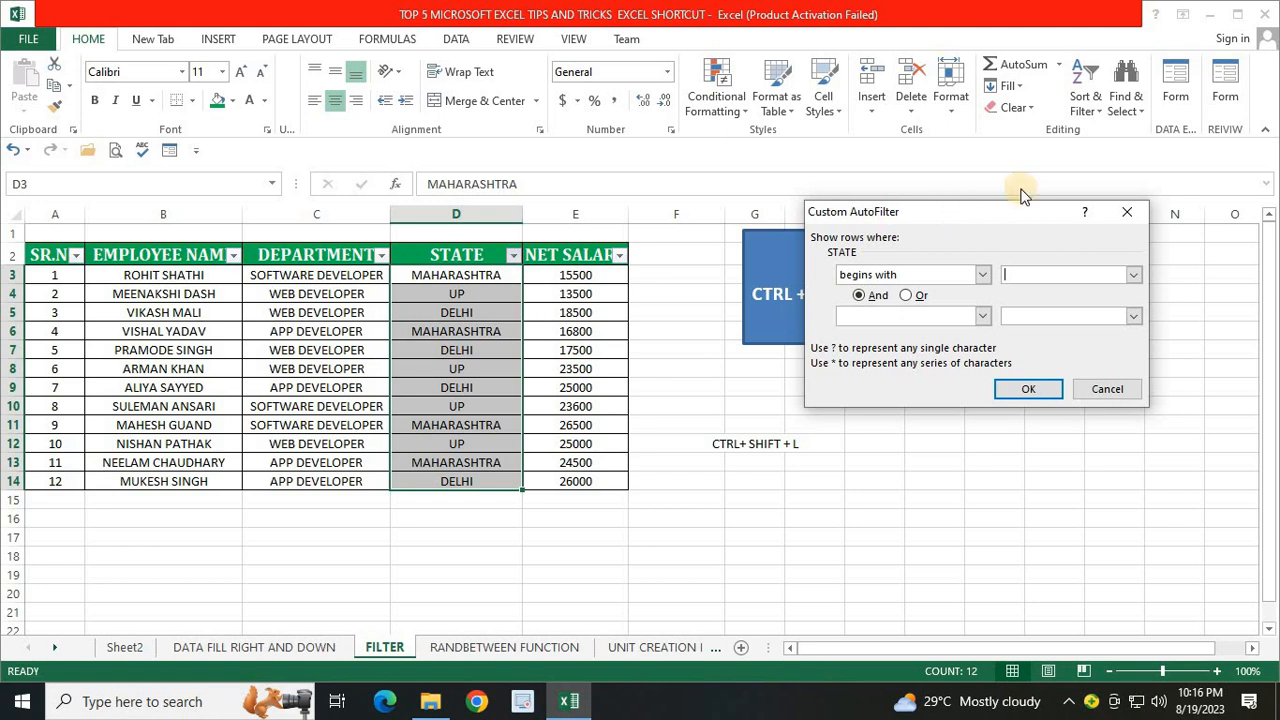
type("DE")
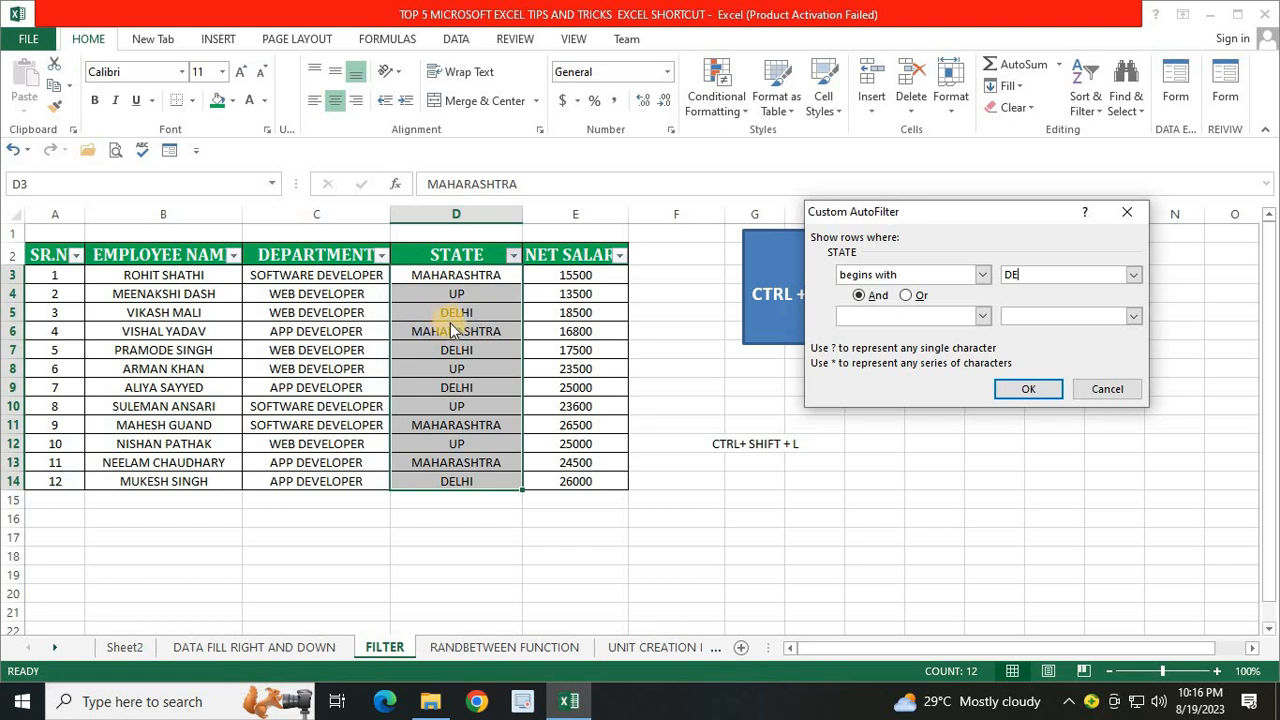
left_click(1010, 389)
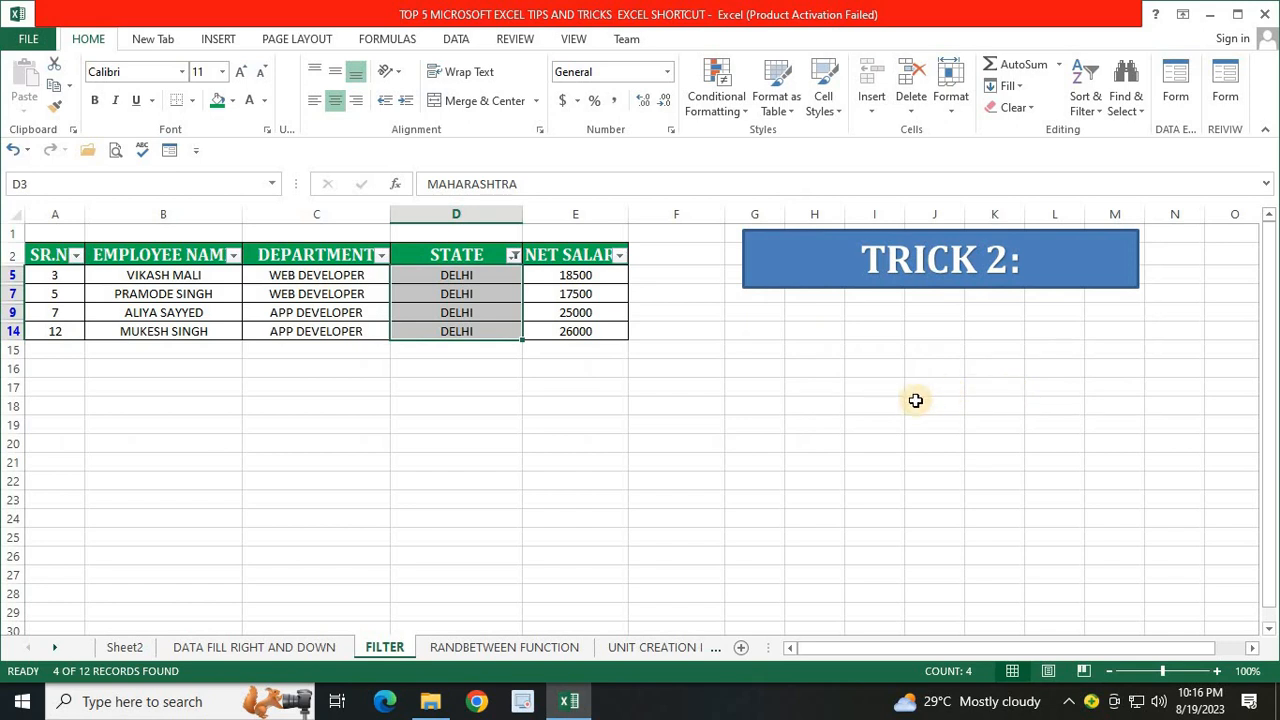
- Clear the current STATE filter and apply a text filter that shows only states ending with RA
left_click(513, 256)
left_click(408, 362)
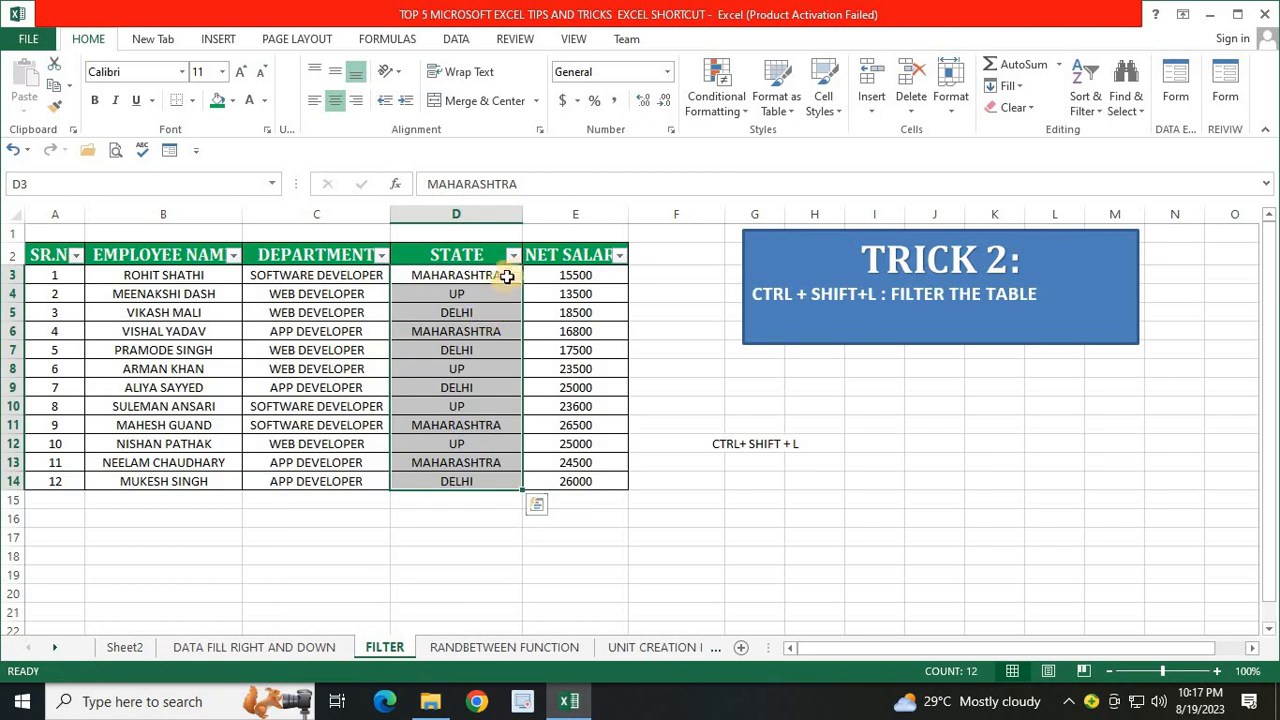
left_click(514, 256)
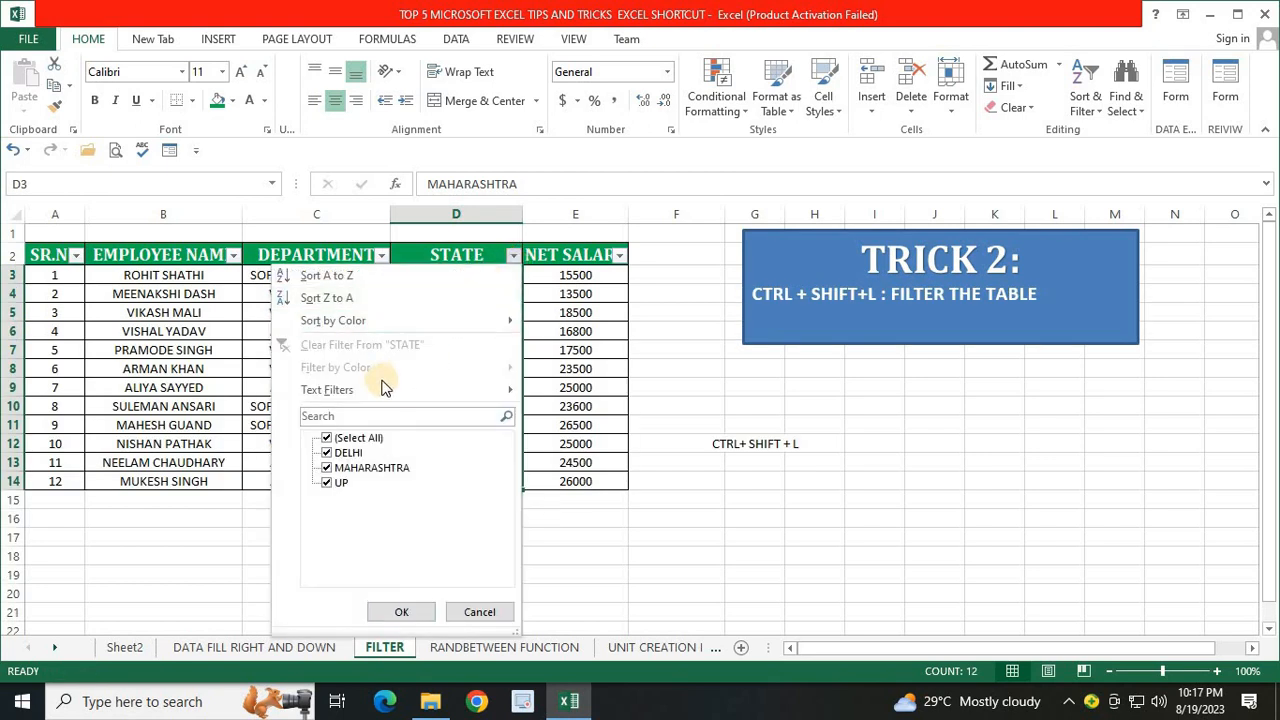
mouse_move(371, 389)
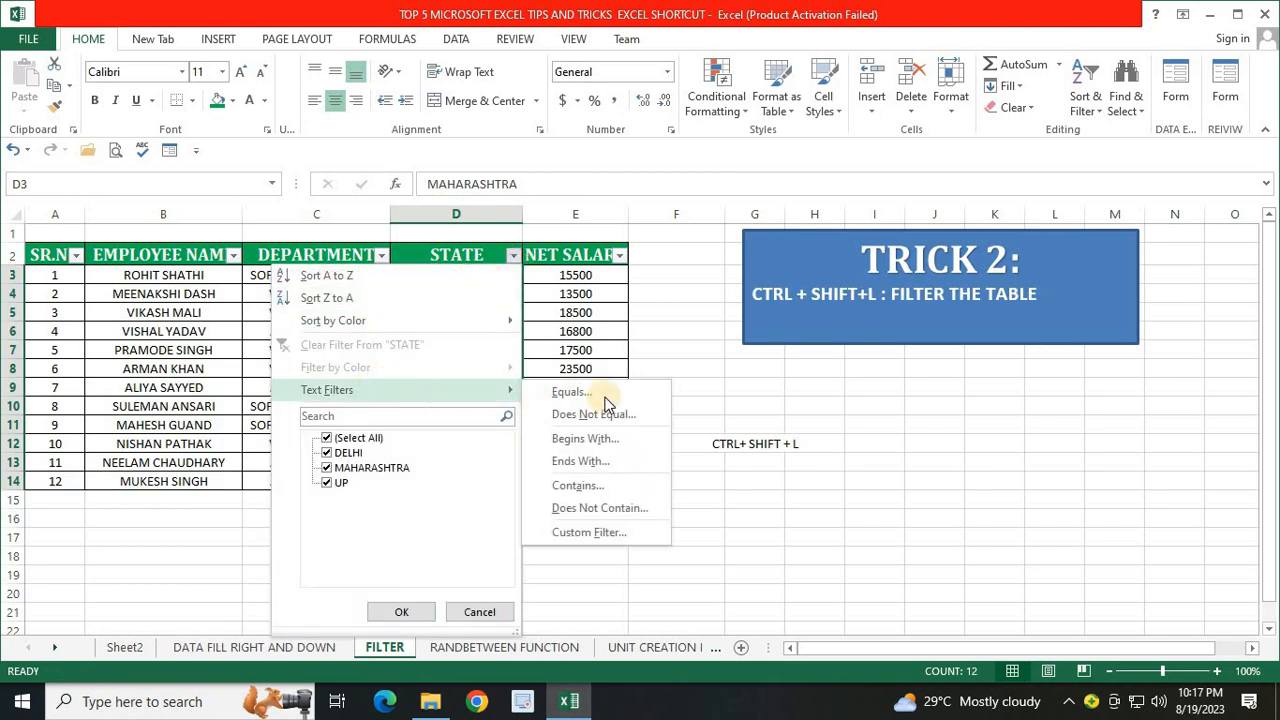
left_click(588, 461)
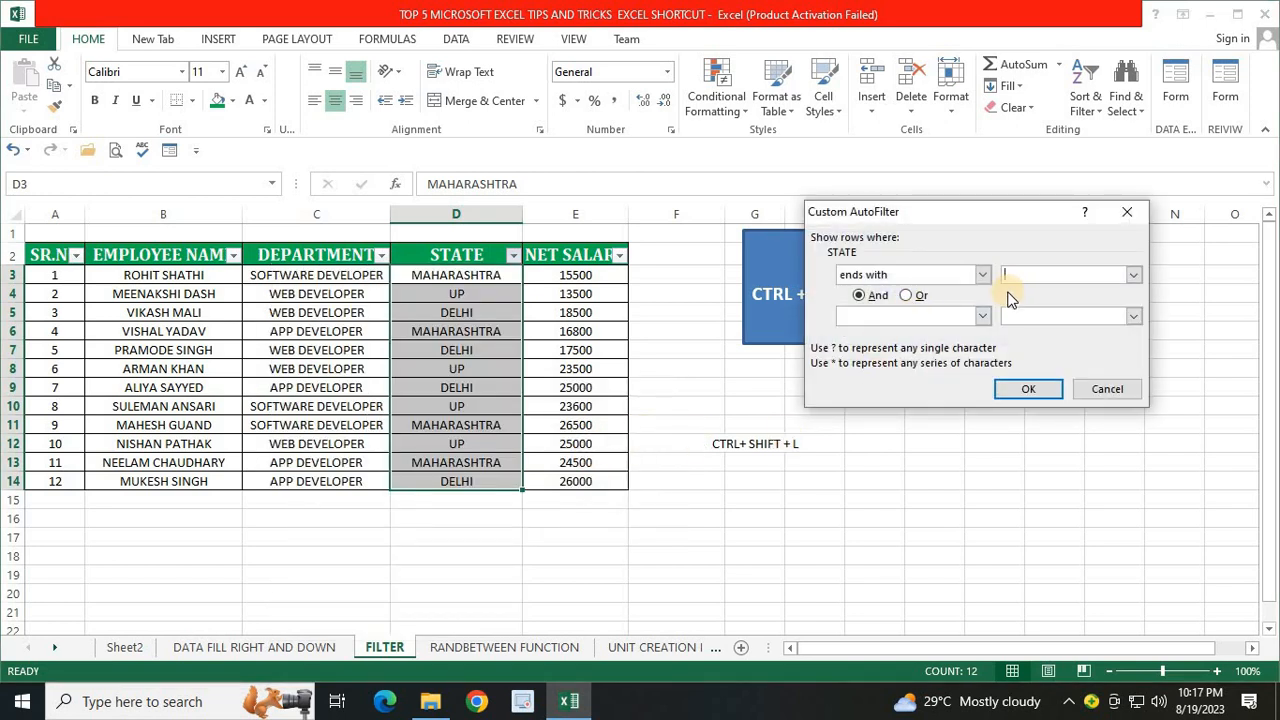
type("RA")
left_click(1029, 388)
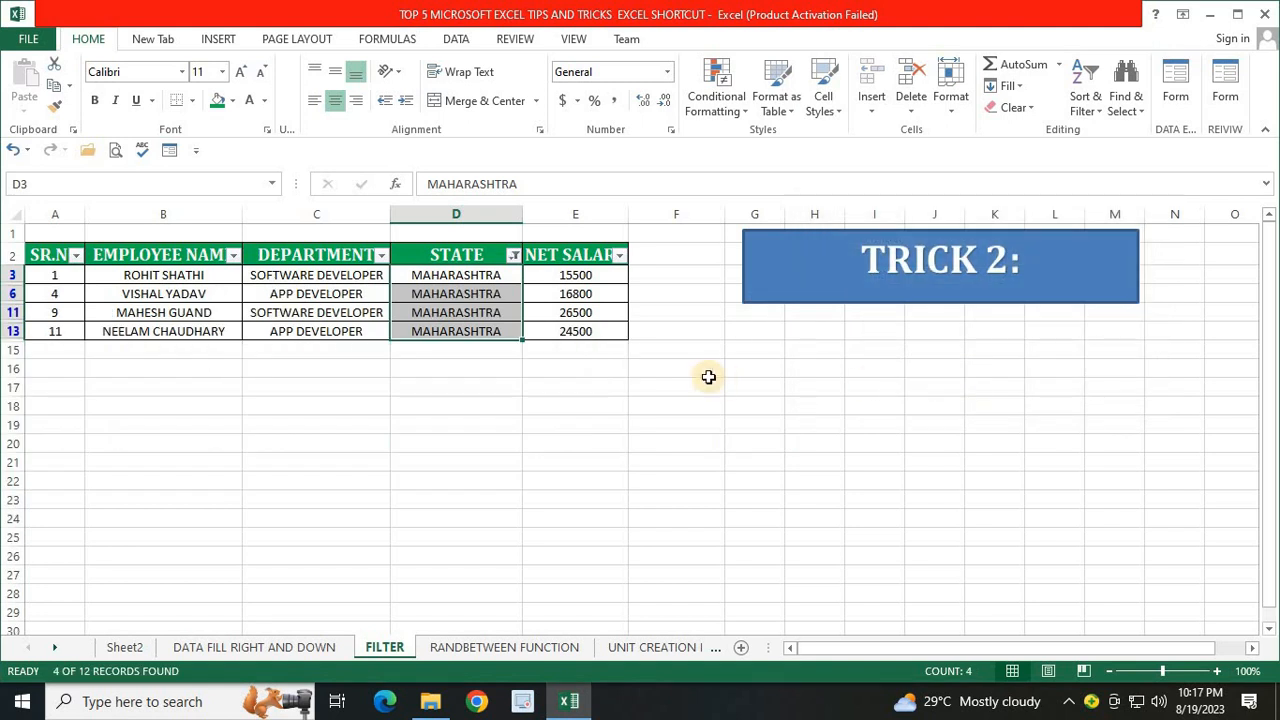
- Replace the STATE column's filter with a text filter showing only states that contain LH
left_click(513, 256)
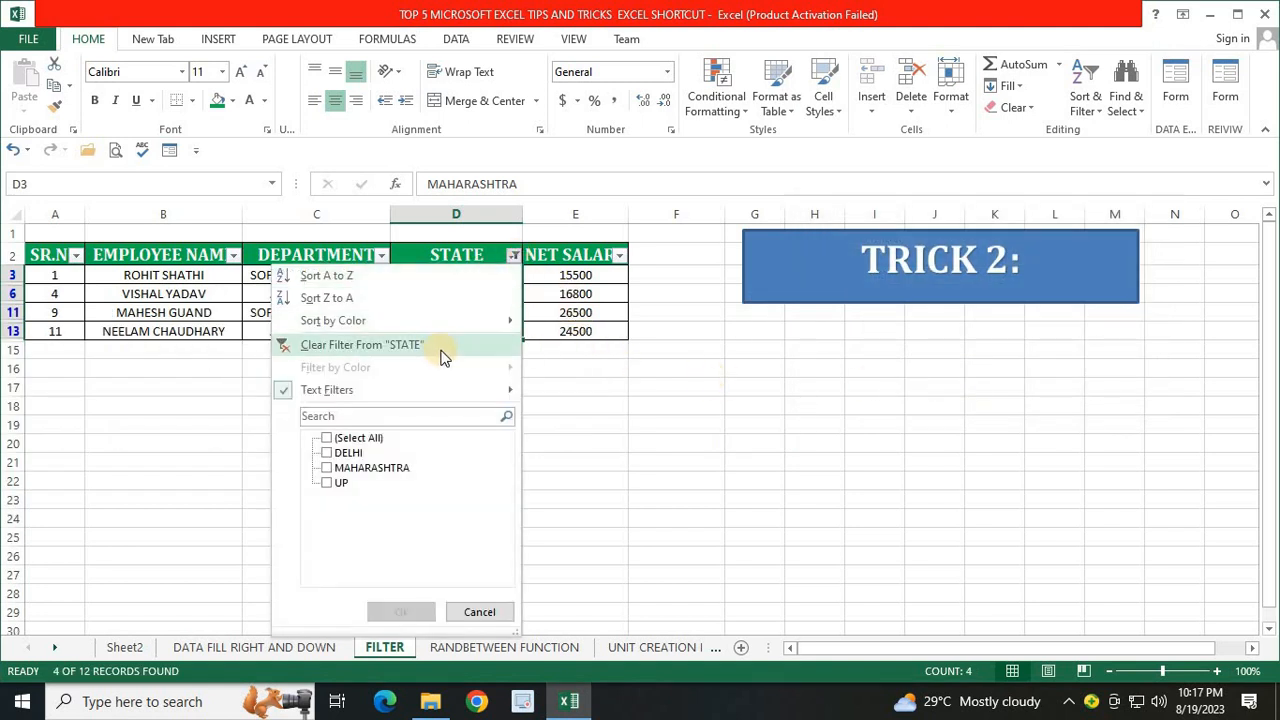
left_click(437, 347)
left_click(513, 256)
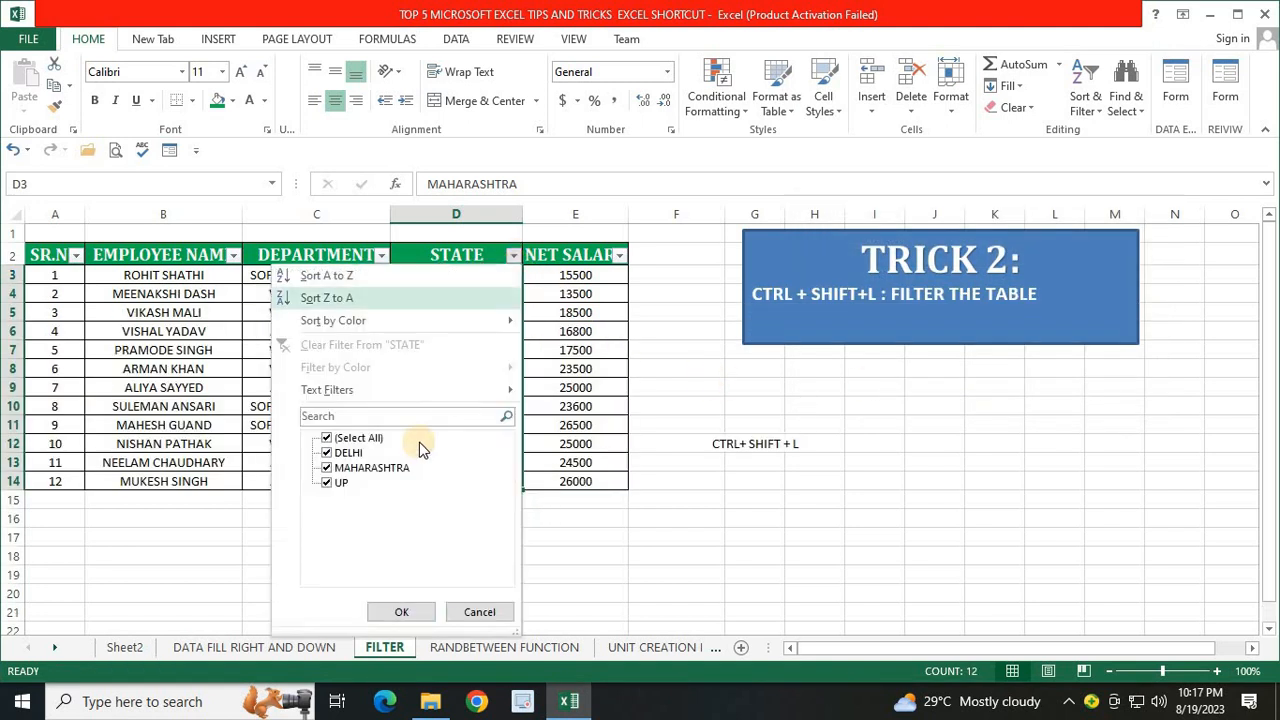
mouse_move(512, 390)
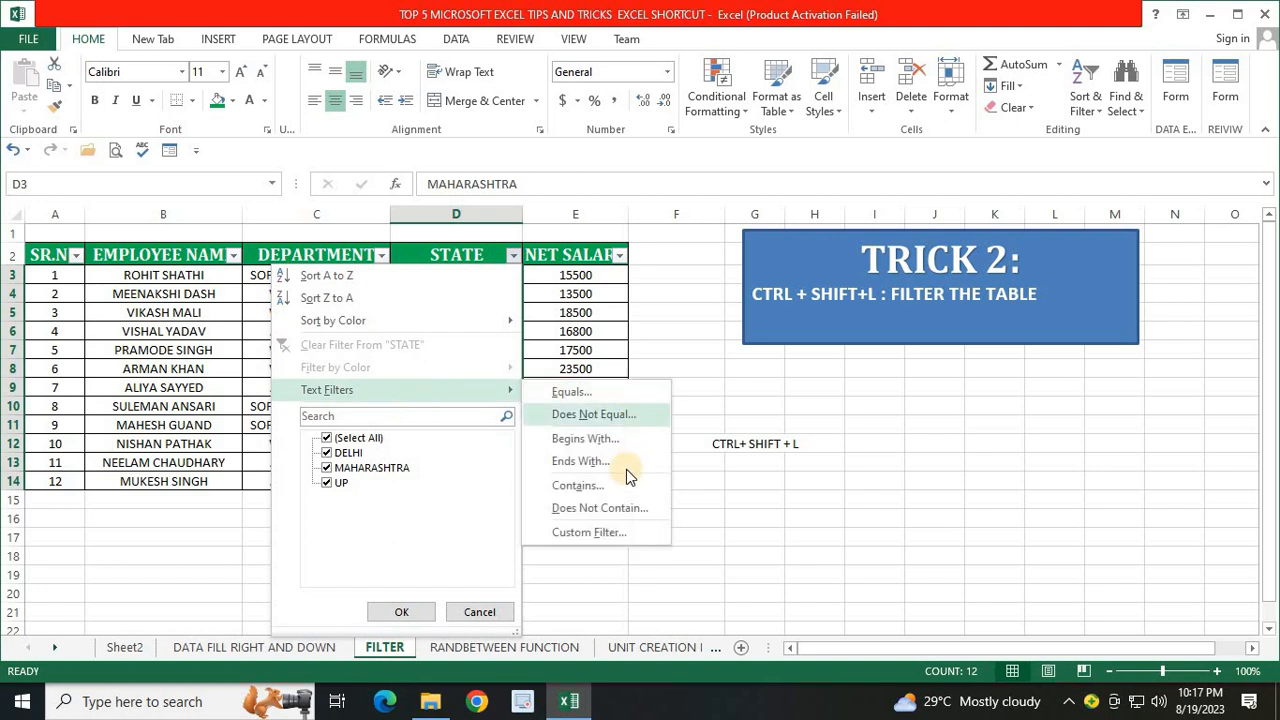
left_click(603, 487)
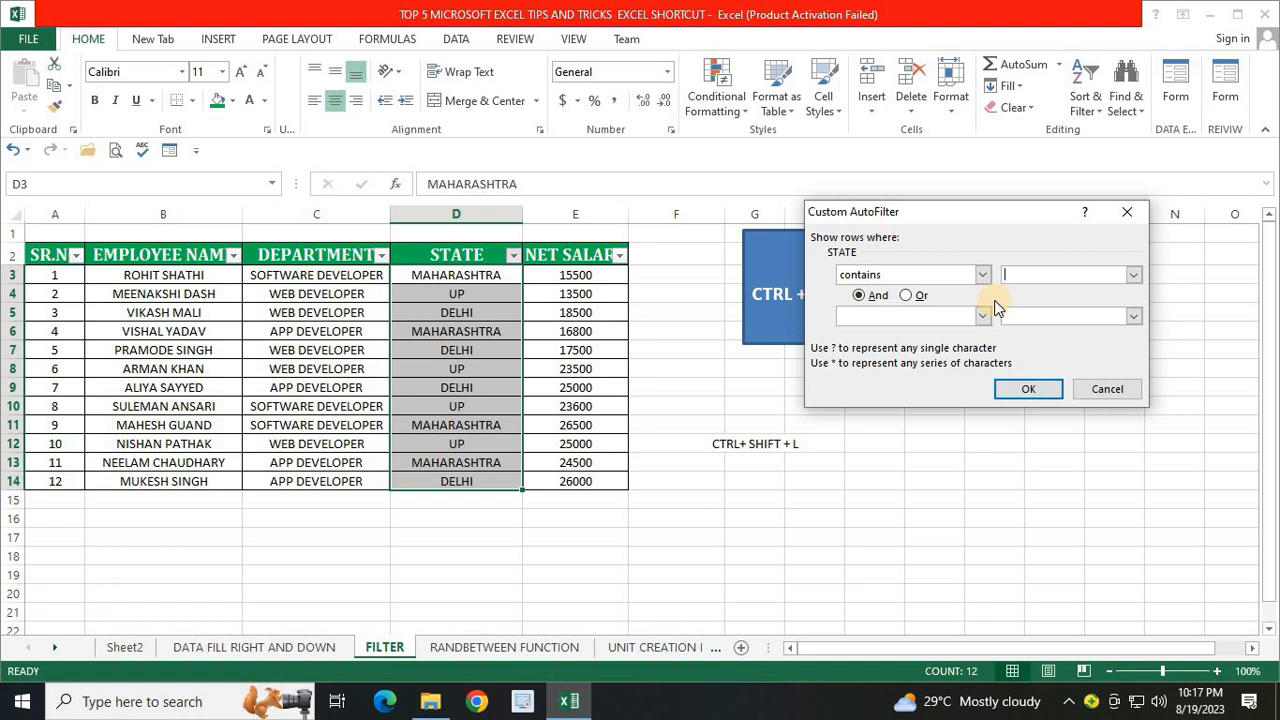
type("LH")
left_click(1028, 389)
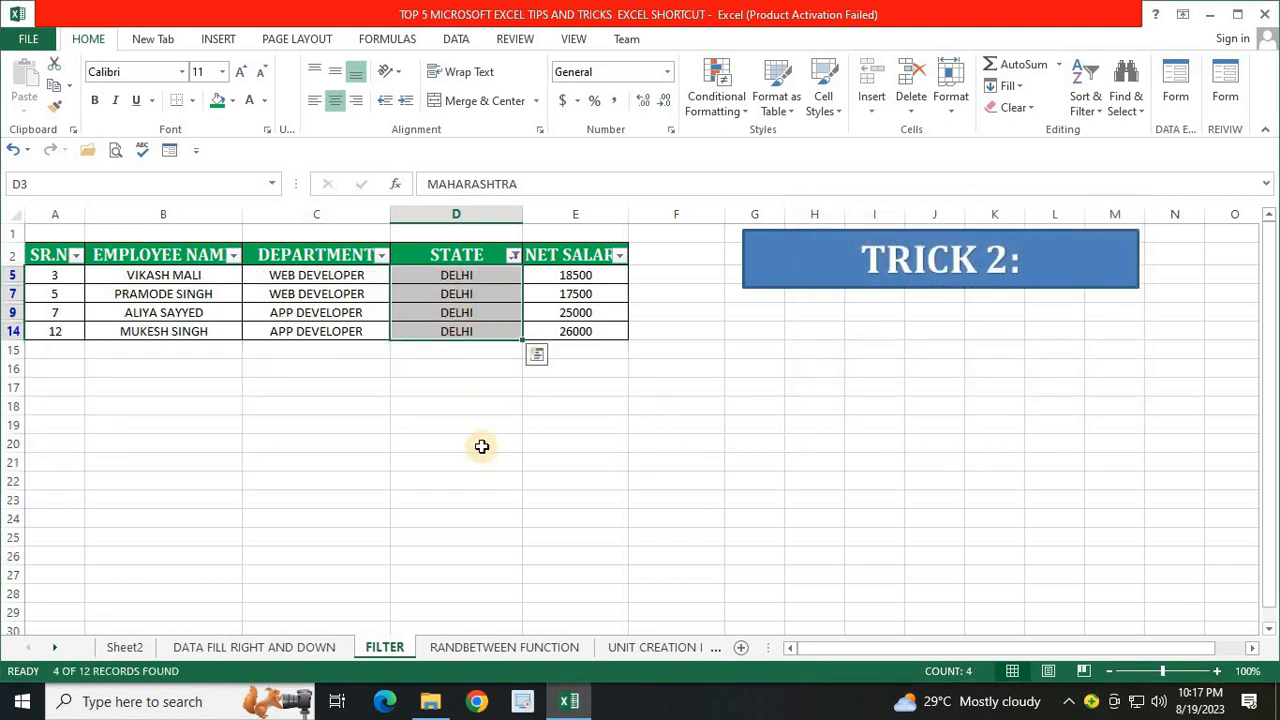
- Clear the filter from the STATE column and look over its text filter conditions without applying one
left_click(513, 260)
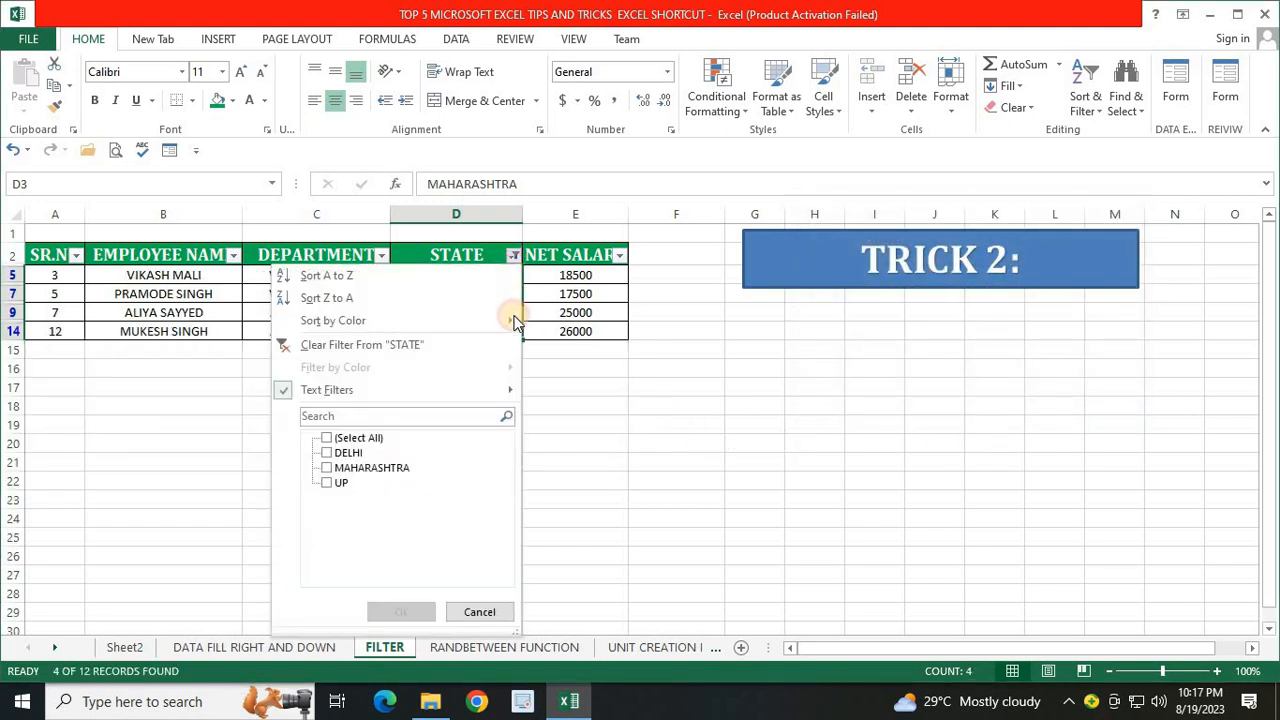
left_click(363, 343)
left_click(512, 256)
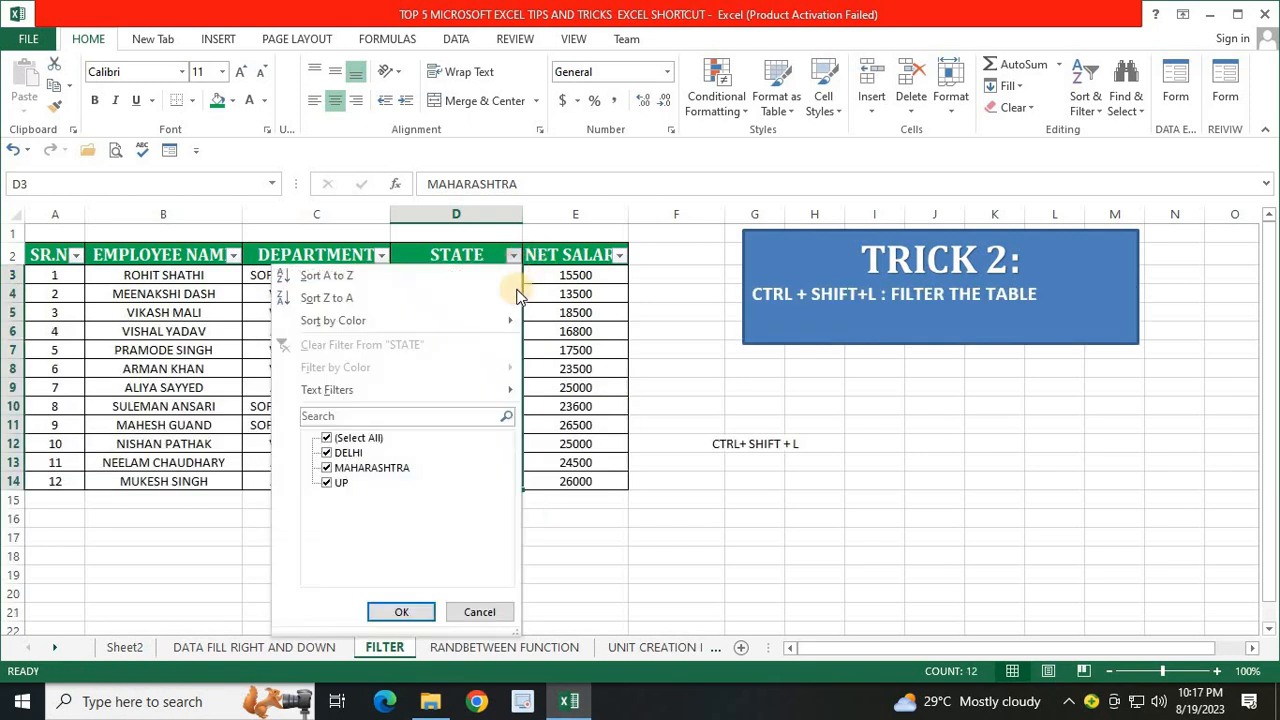
left_click(398, 395)
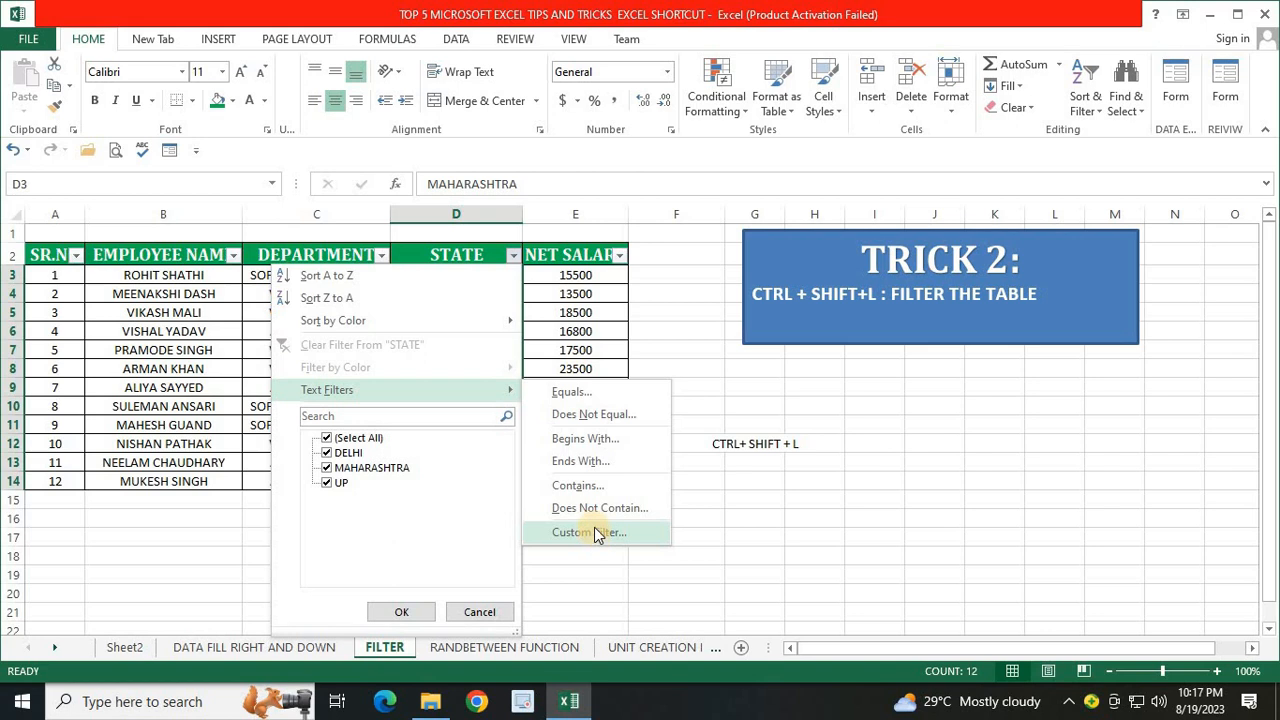
left_click(487, 613)
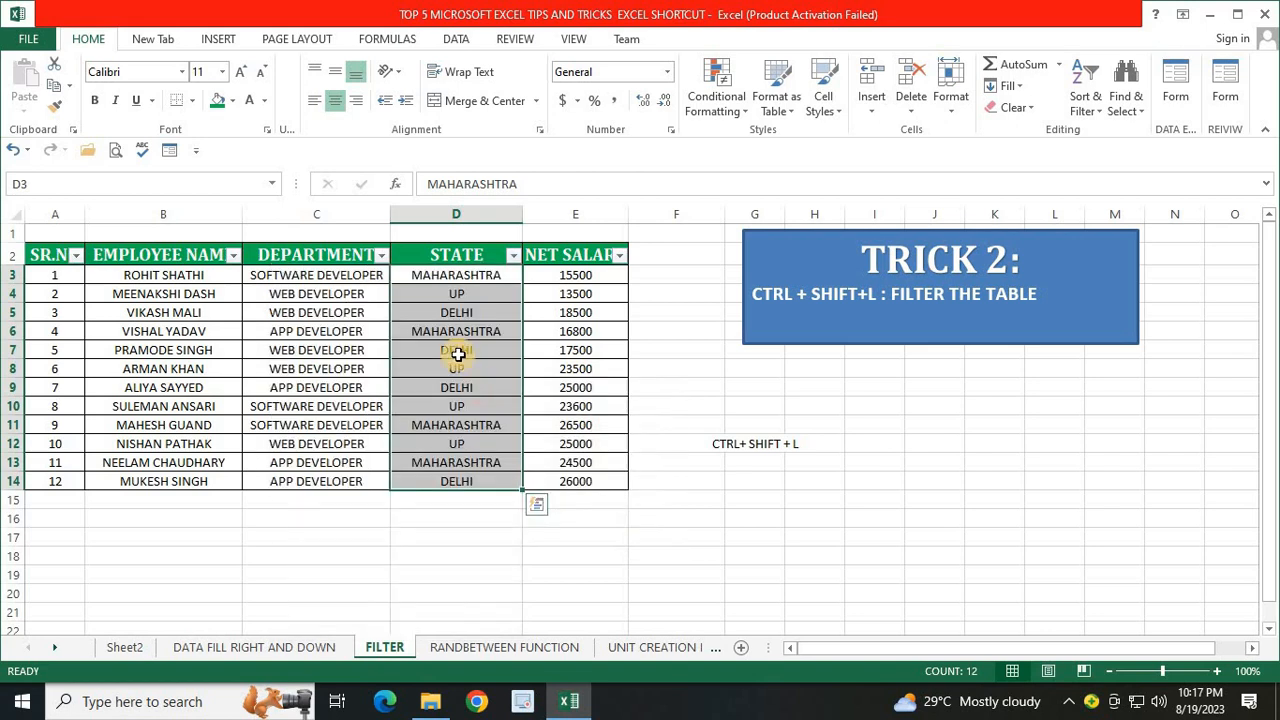
- Apply a text filter to the DEPARTMENT column so that only rows equal to WEB DEVELOPER are shown
left_click(378, 258)
mouse_move(227, 391)
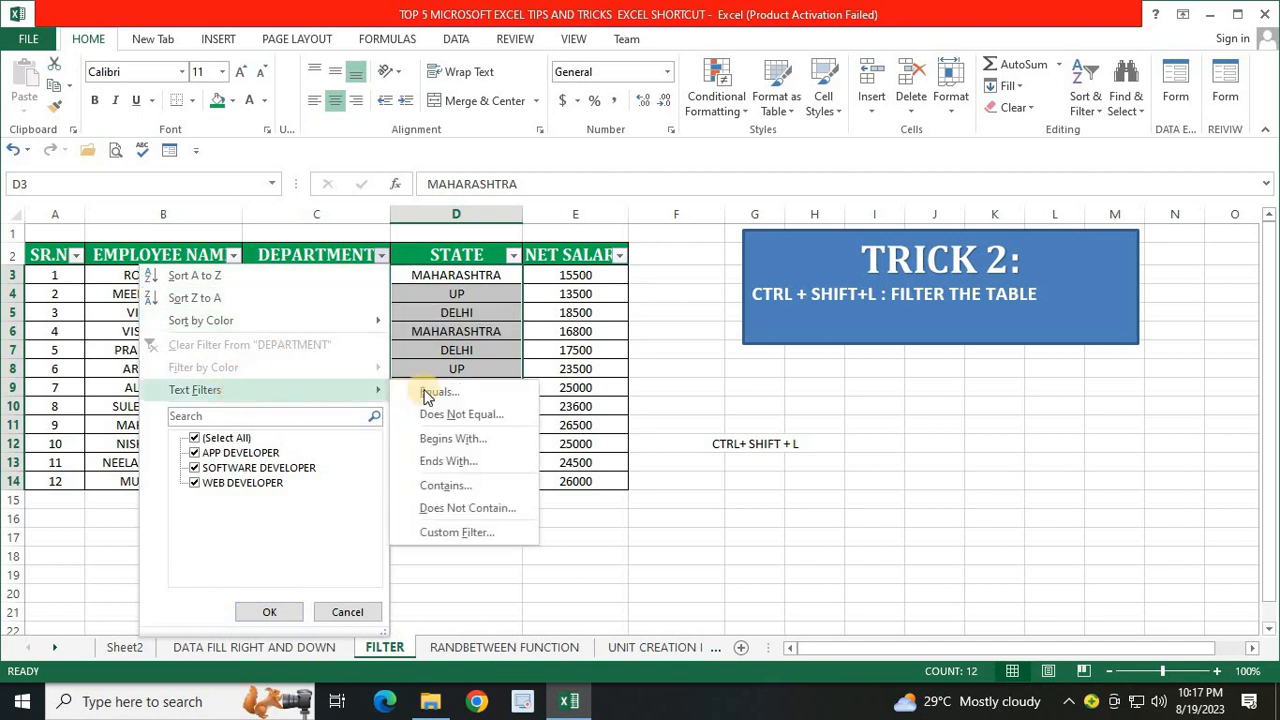
left_click(440, 393)
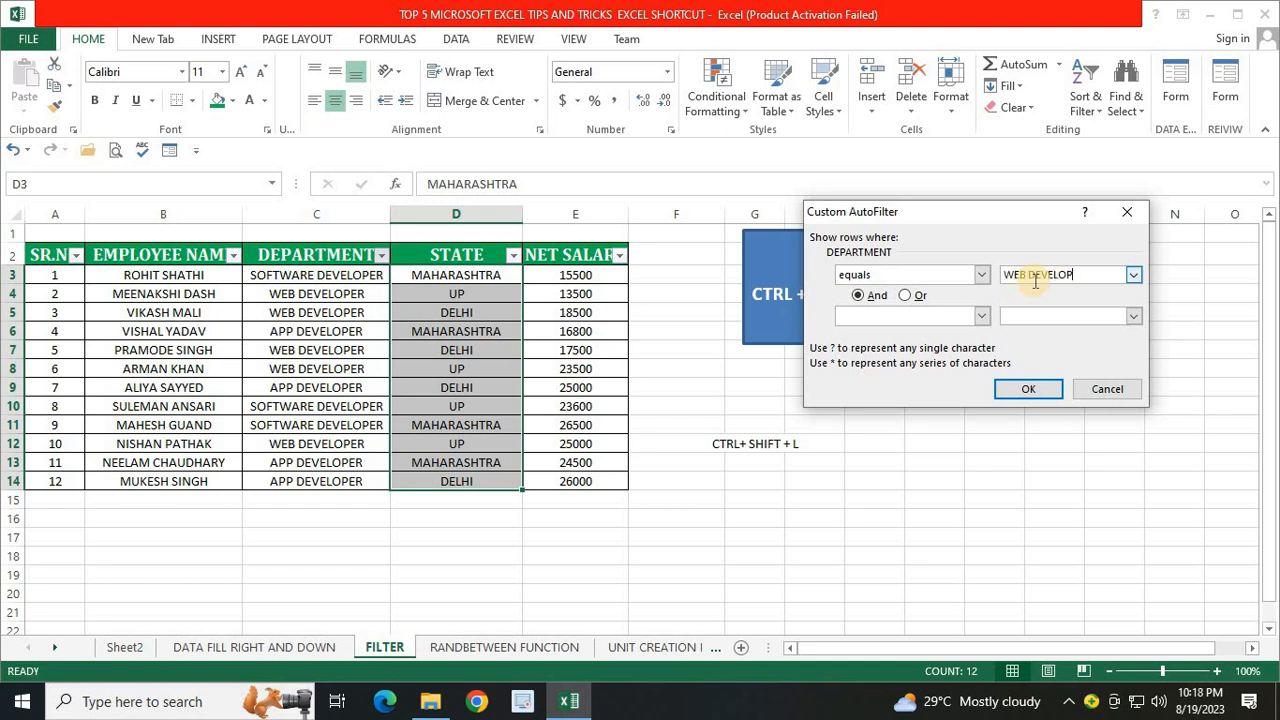
key("Return")
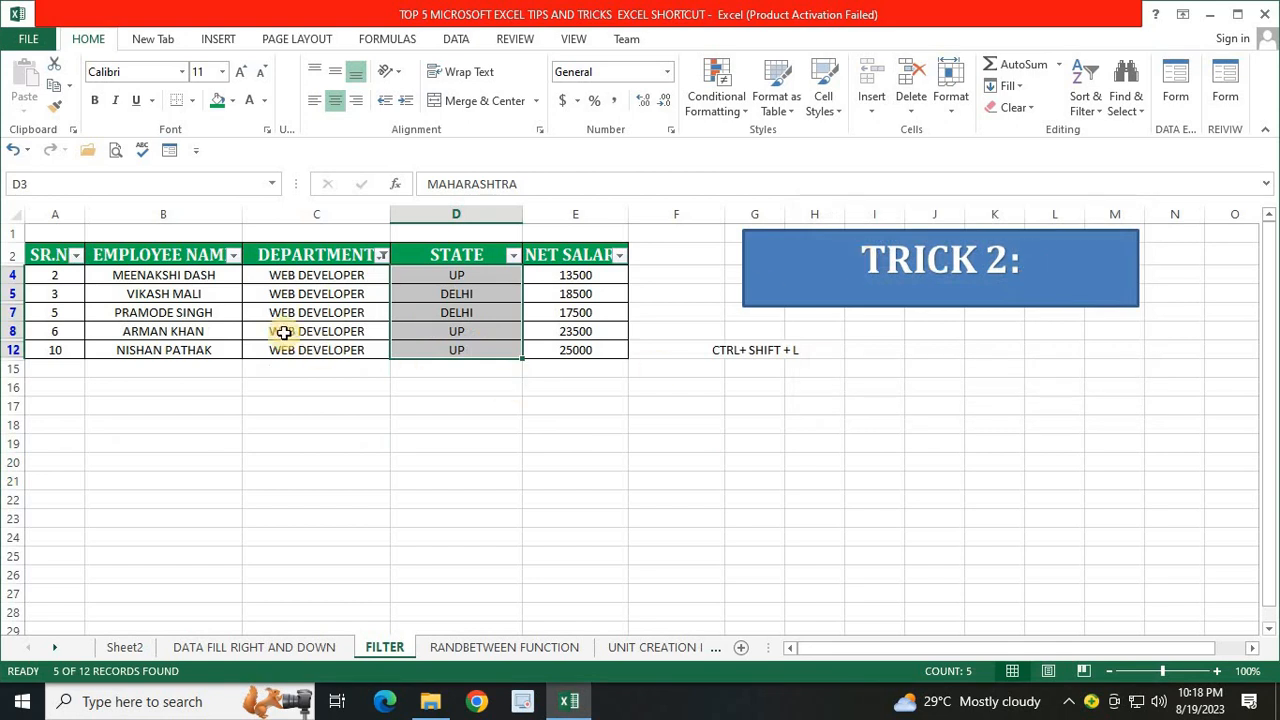
- Review the filtered STATE, DEPARTMENT and employee name cells, and clear the filter from DEPARTMENT
left_click_drag(450, 279, 461, 349)
left_click_drag(343, 280, 338, 352)
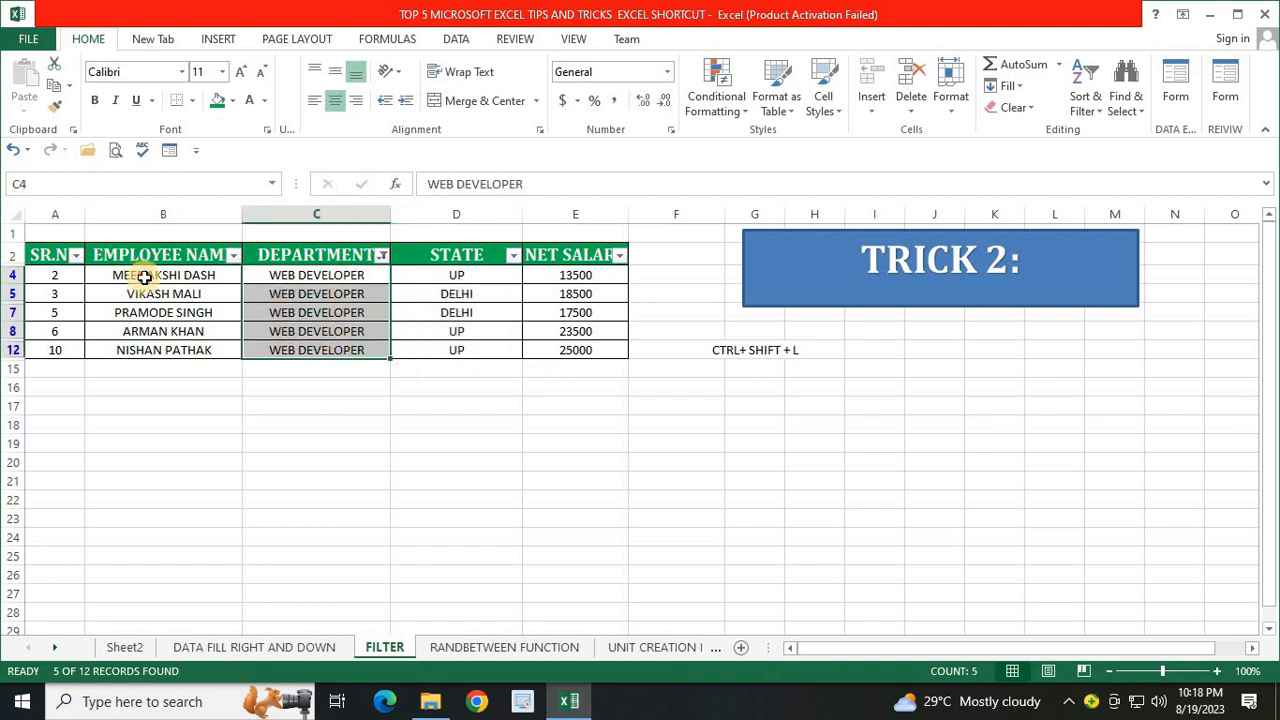
left_click_drag(145, 278, 163, 349)
left_click_drag(314, 269, 316, 345)
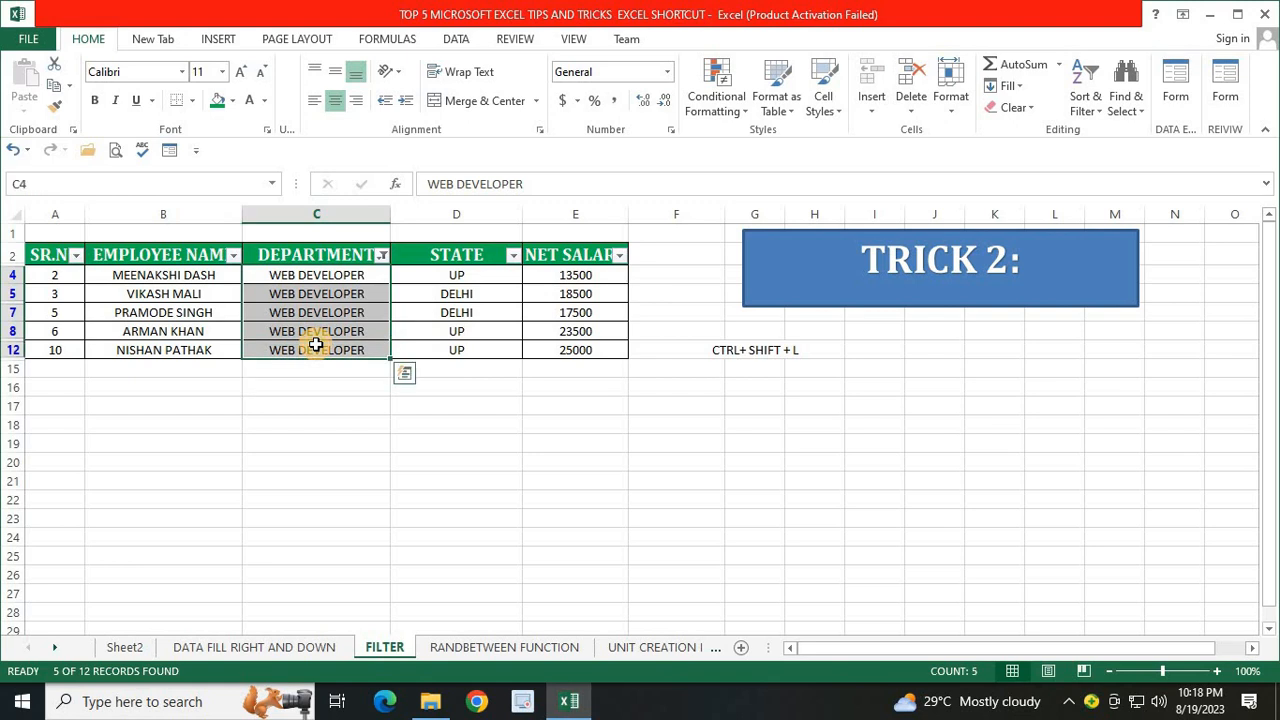
left_click(381, 256)
left_click(380, 344)
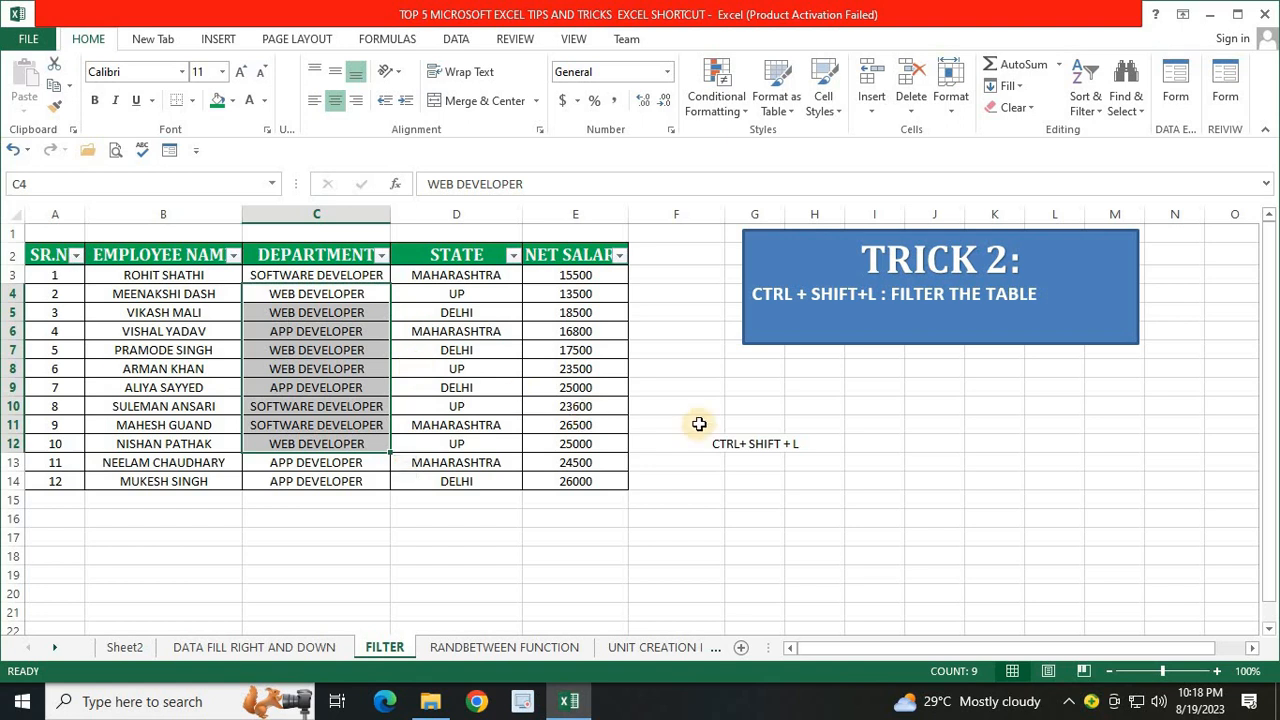
- Switch to the RANDBETWEEN FUNCTION sheet and look over its student name, subject marks and TOTAL ranges
left_click(557, 648)
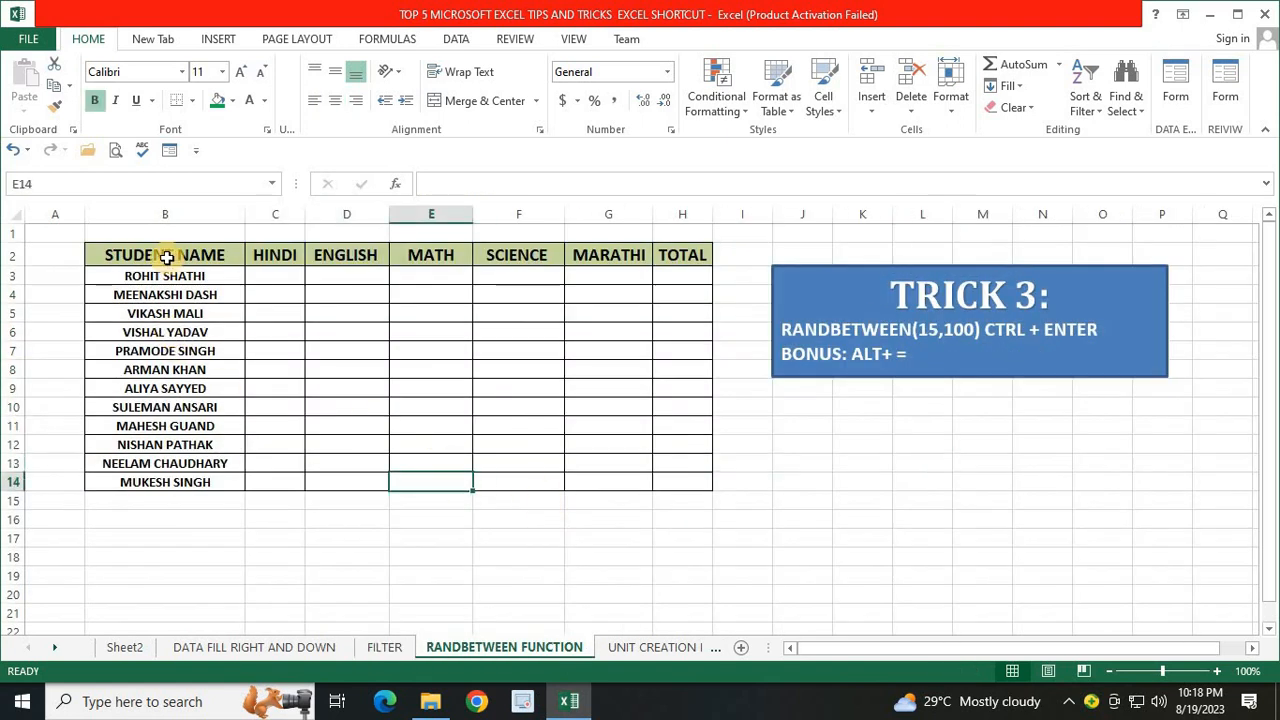
left_click_drag(205, 255, 663, 465)
left_click_drag(200, 276, 203, 488)
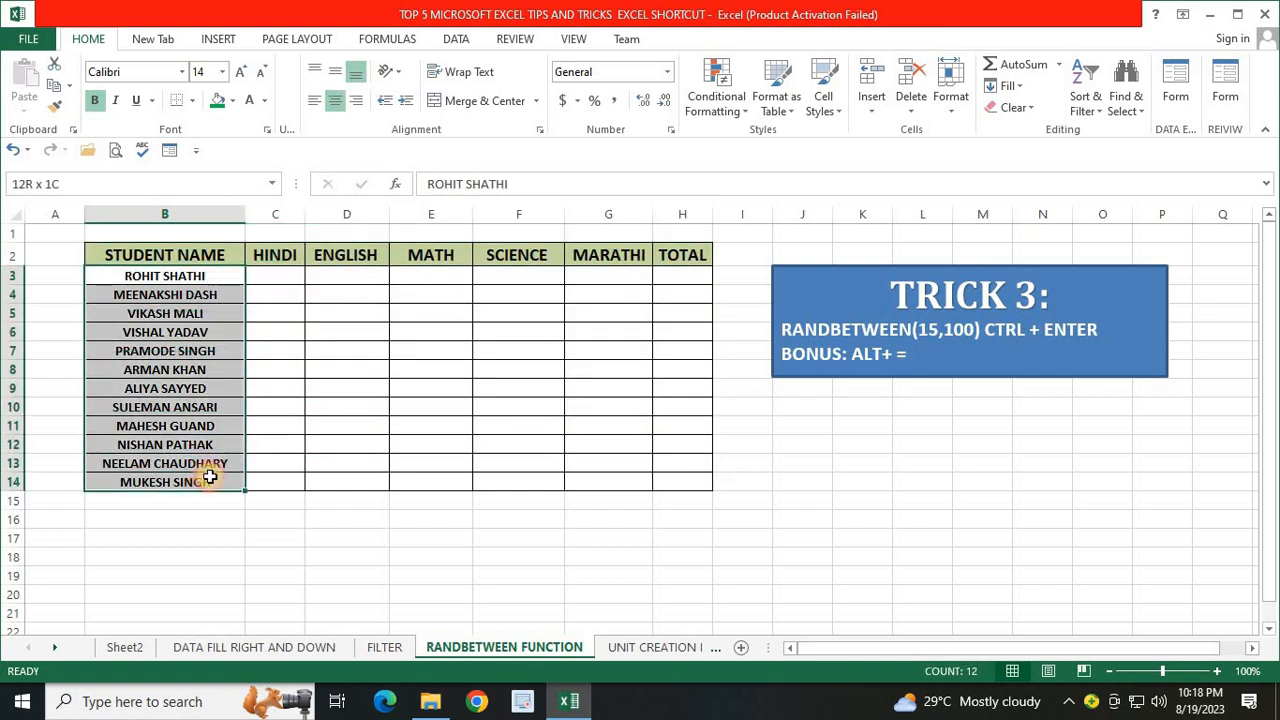
left_click(274, 255)
left_click_drag(515, 257, 592, 260)
left_click_drag(687, 274, 677, 477)
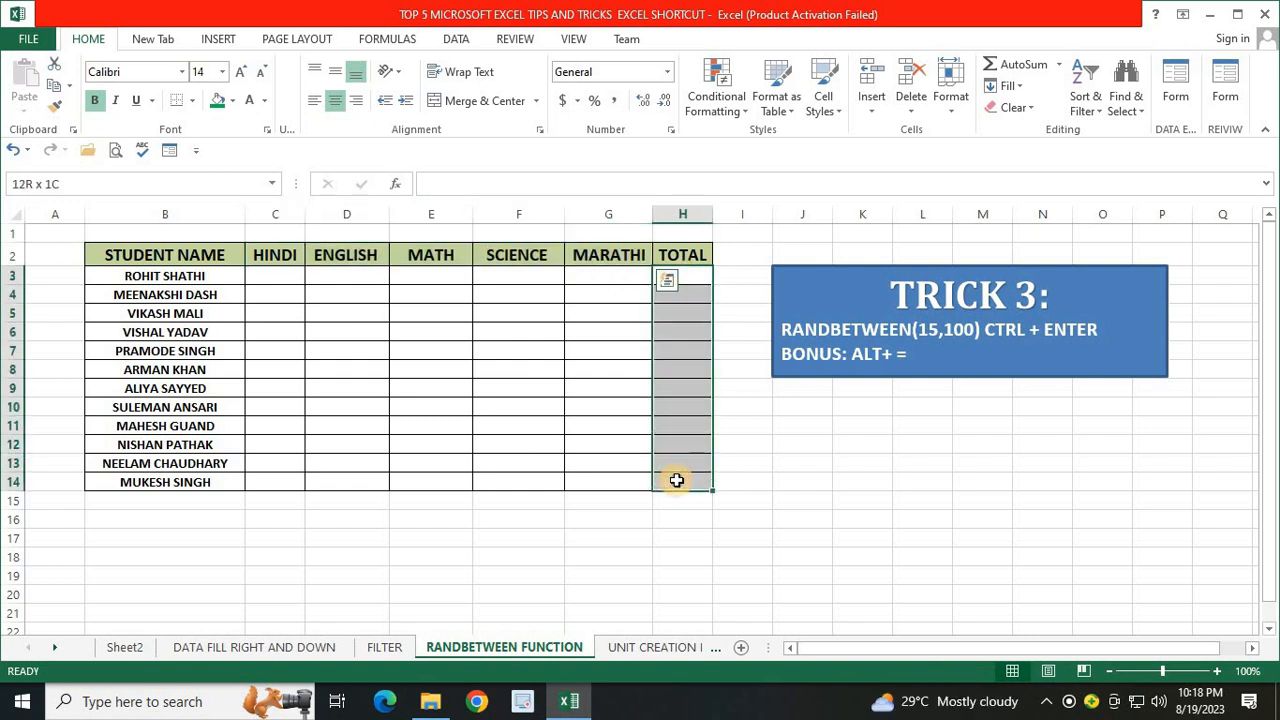
left_click(404, 392)
left_click_drag(275, 276, 586, 497)
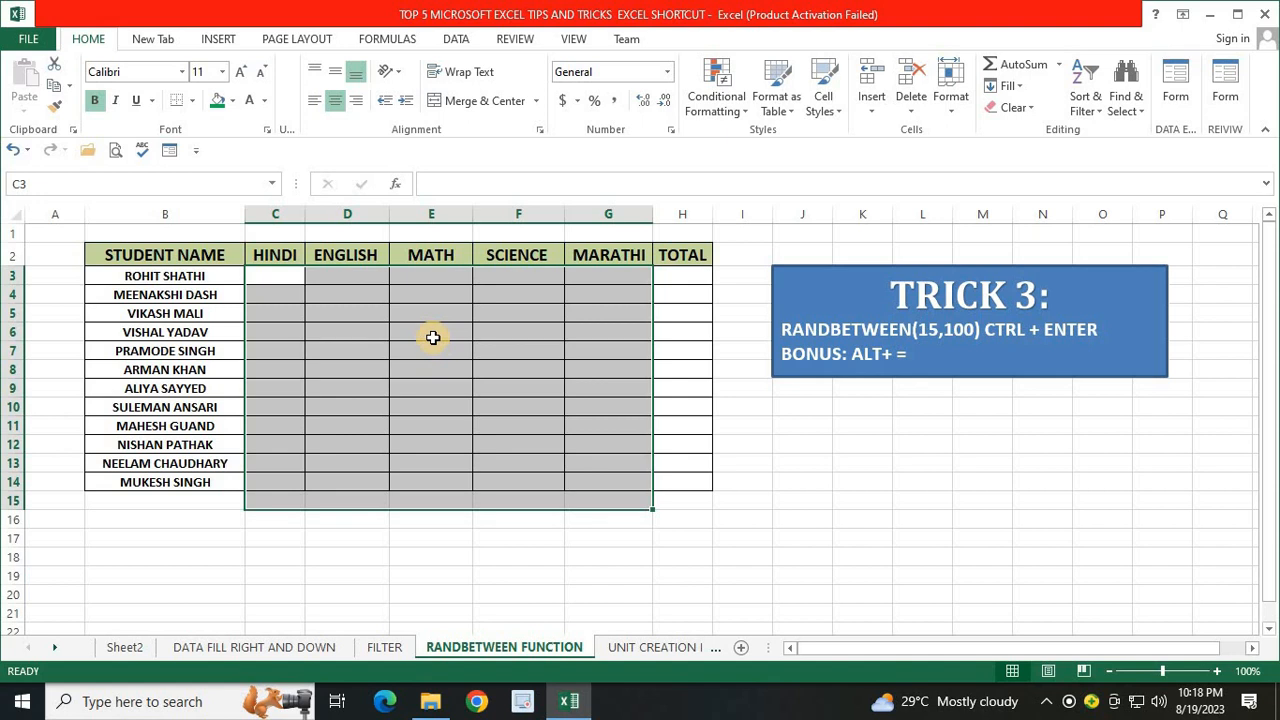
left_click(343, 348)
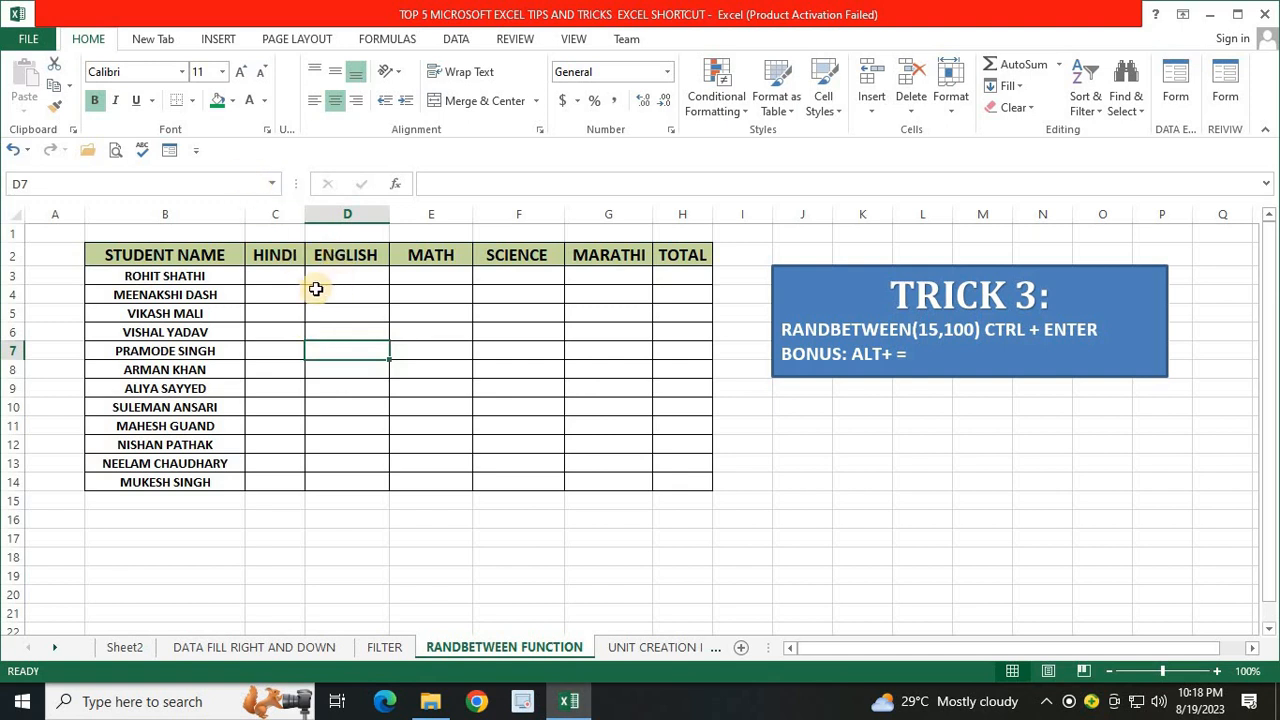
- Enter 25 as the first student's HINDI mark in C3
left_click(298, 274)
type("25")
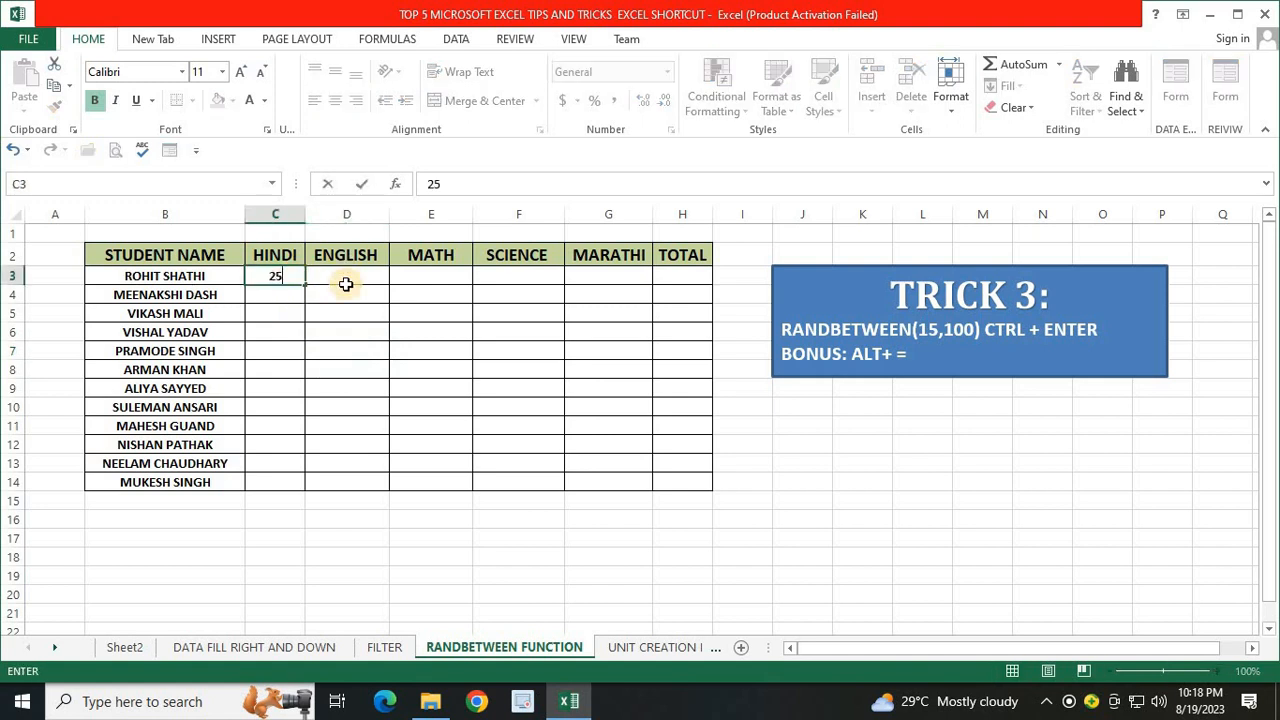
left_click(346, 286)
type("+")
left_click(347, 275)
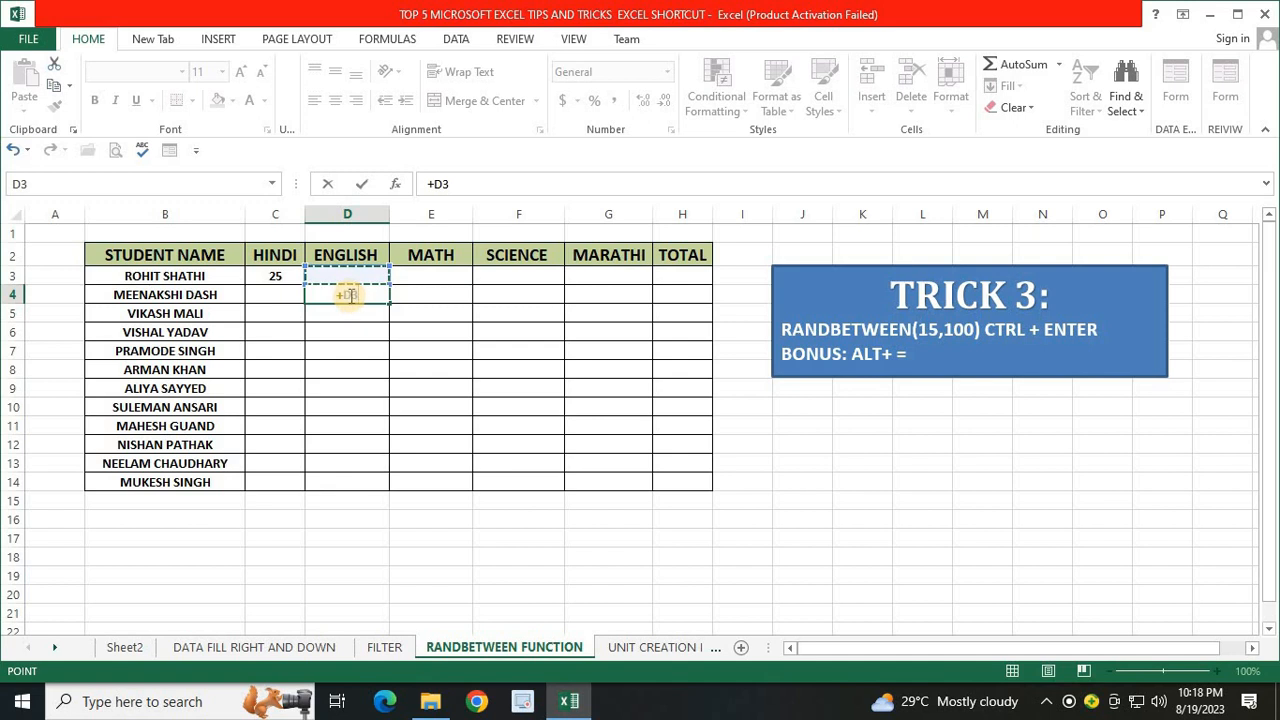
key("Escape")
- Enter the ENGLISH marks 88, 65 and 65 for the first three students in D3:D5
left_click(349, 277)
type("88")
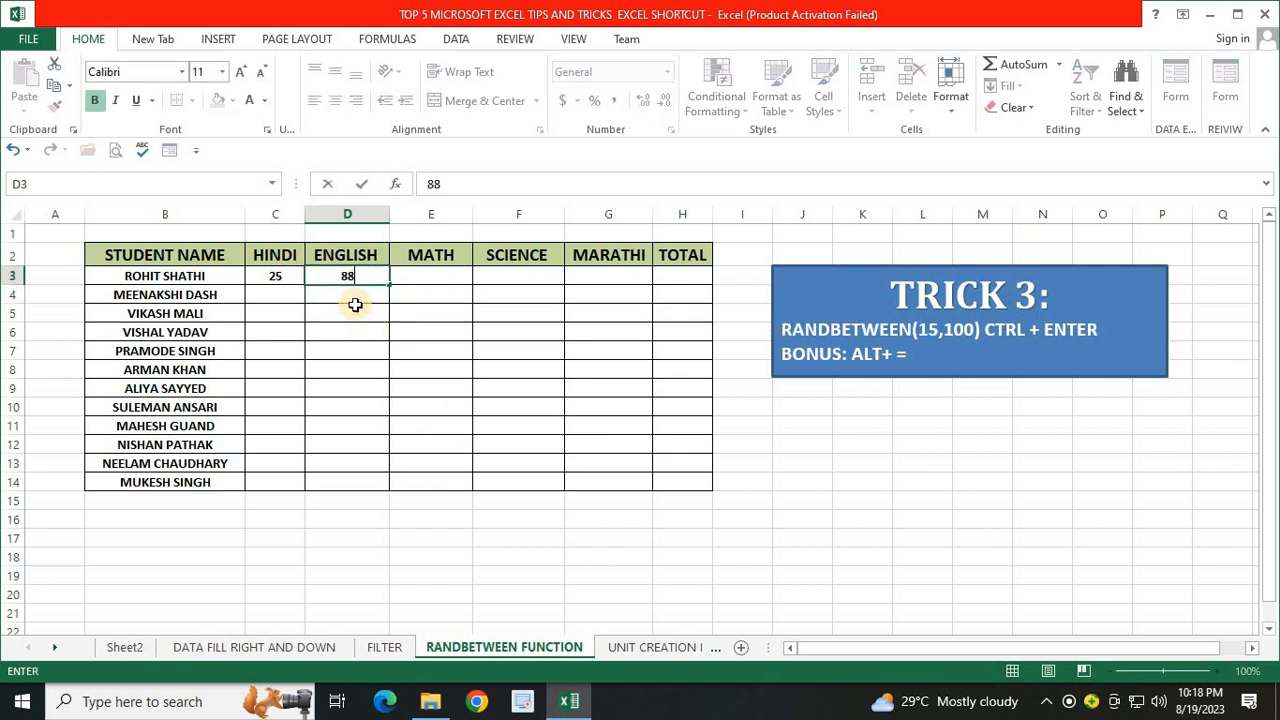
key("Return")
type("65")
key("Return")
type("6")
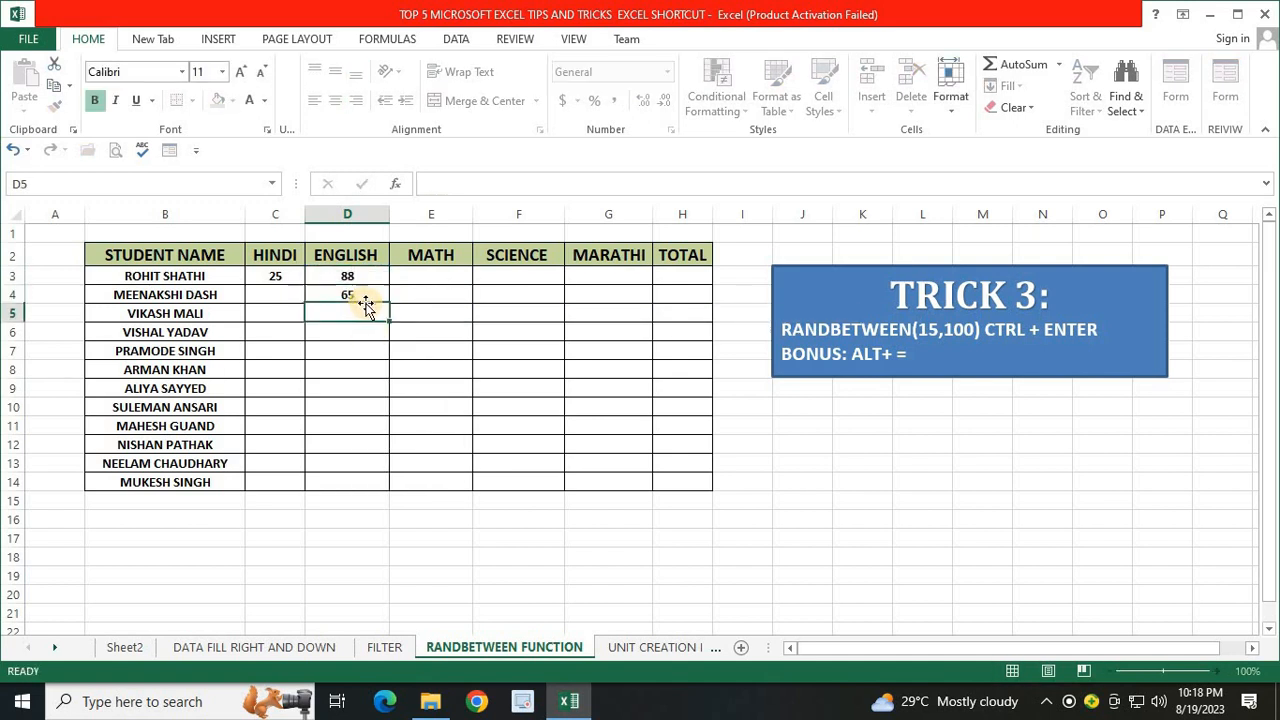
type("5")
key("Return")
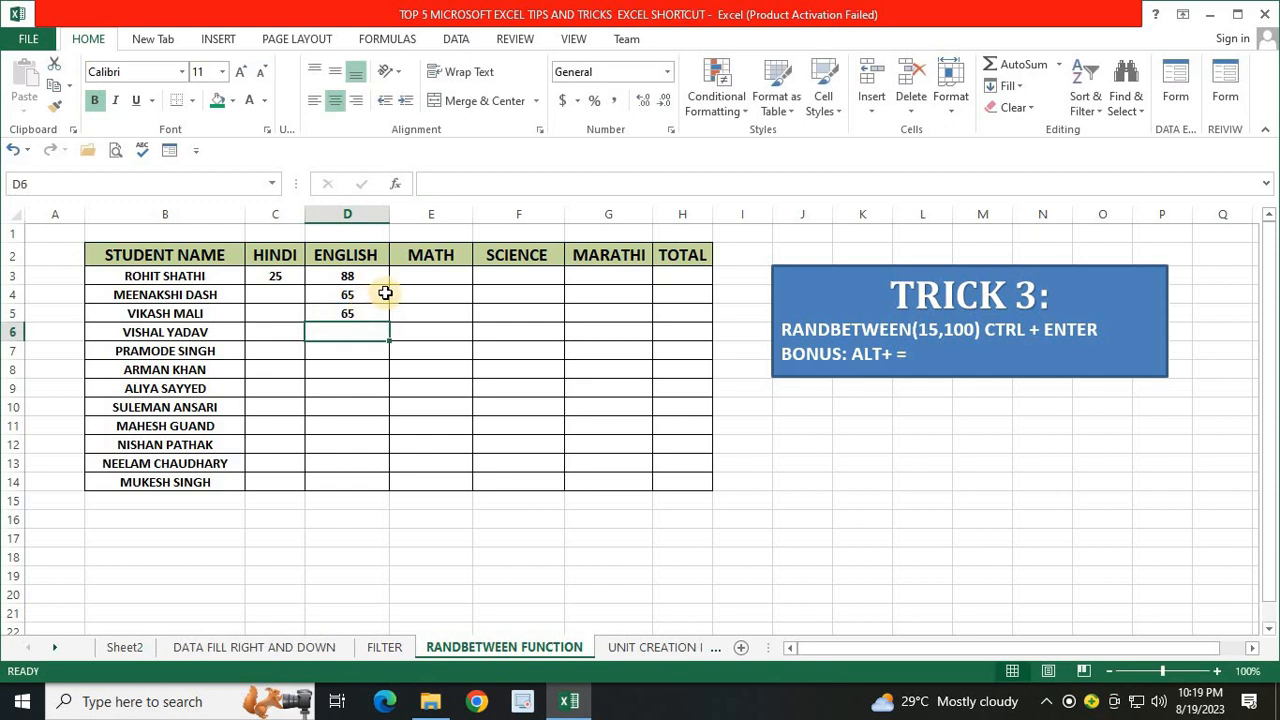
- Point out the subject headers from HINDI to MARATHI and delete all marks in C3:G14
left_click_drag(290, 254, 600, 257)
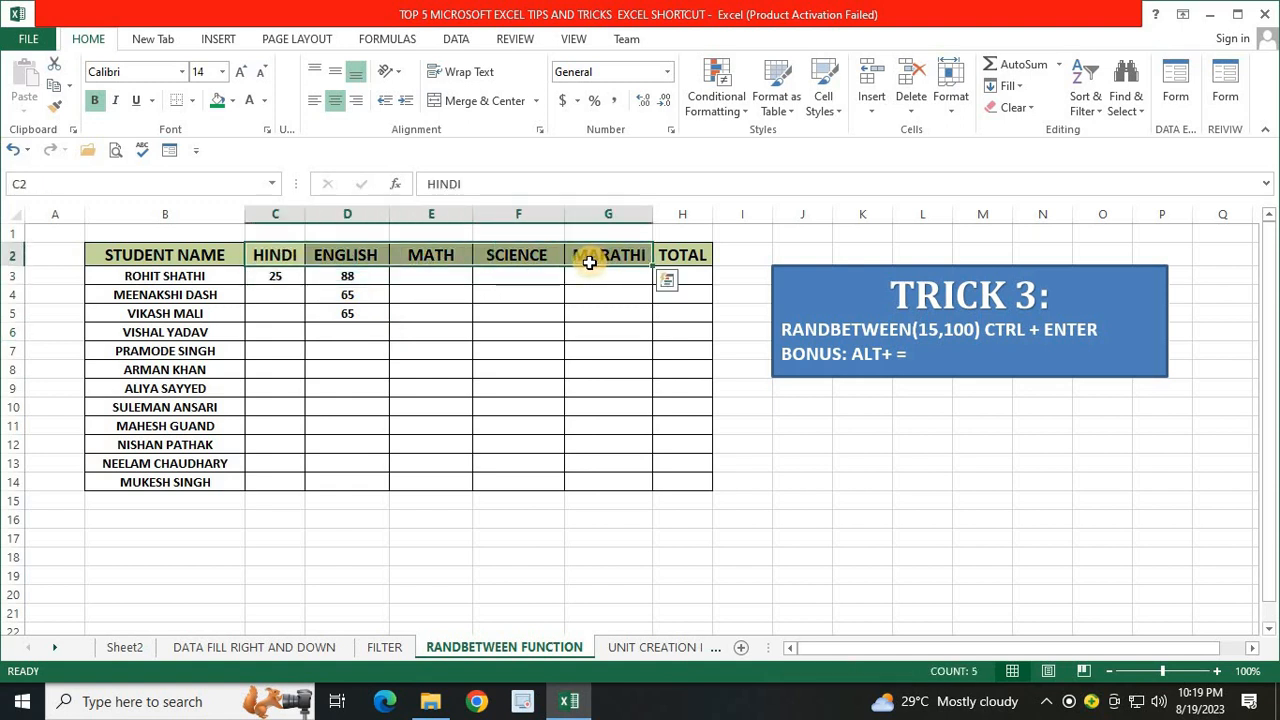
left_click(506, 369)
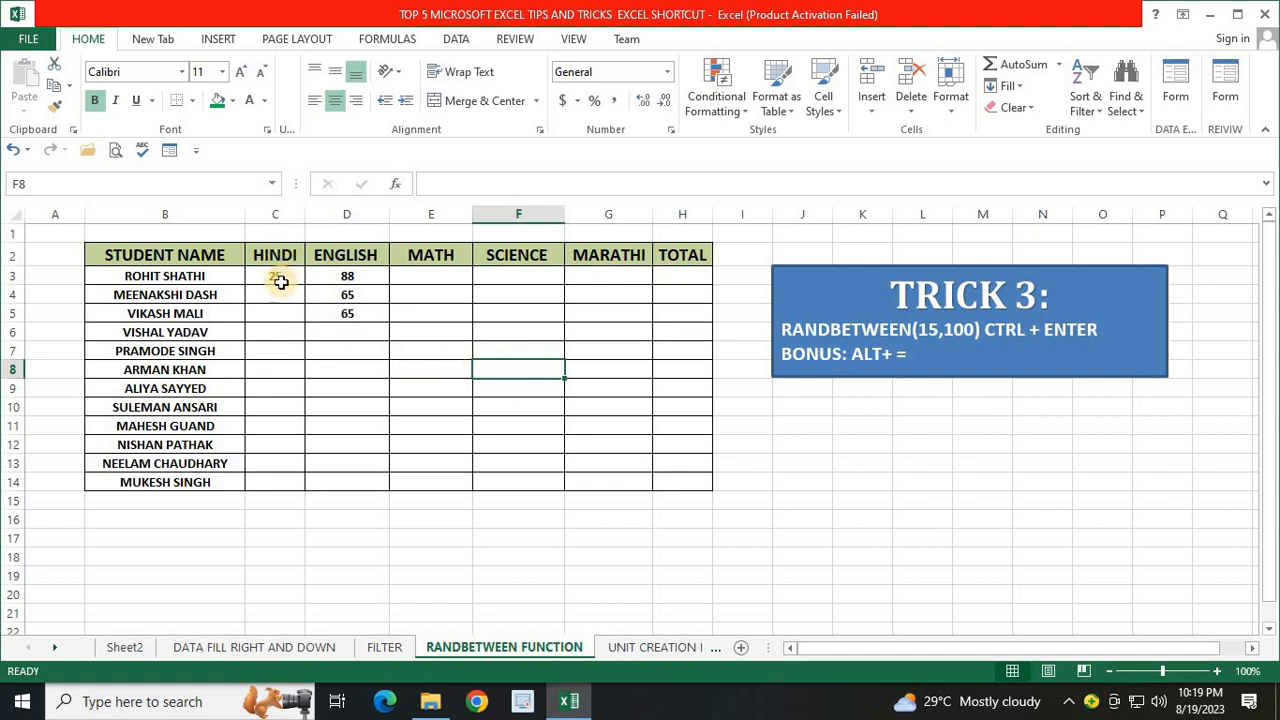
left_click_drag(297, 277, 603, 479)
key("Delete")
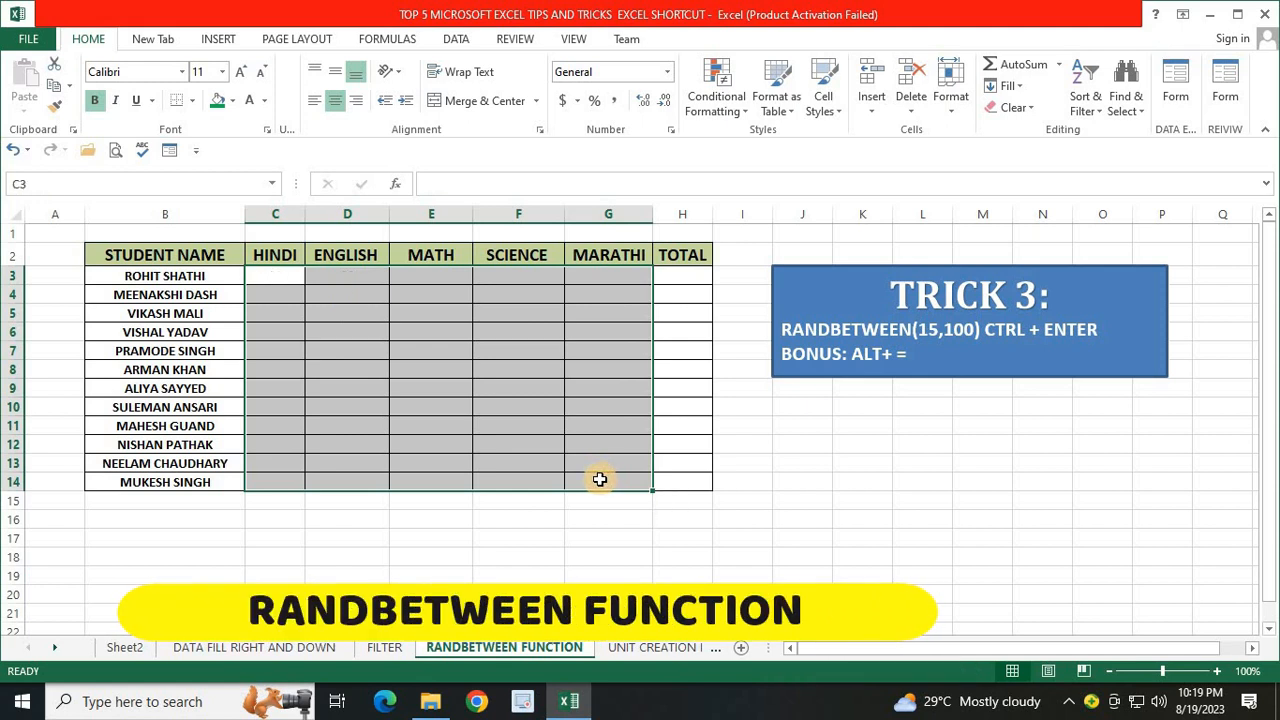
left_click(846, 478)
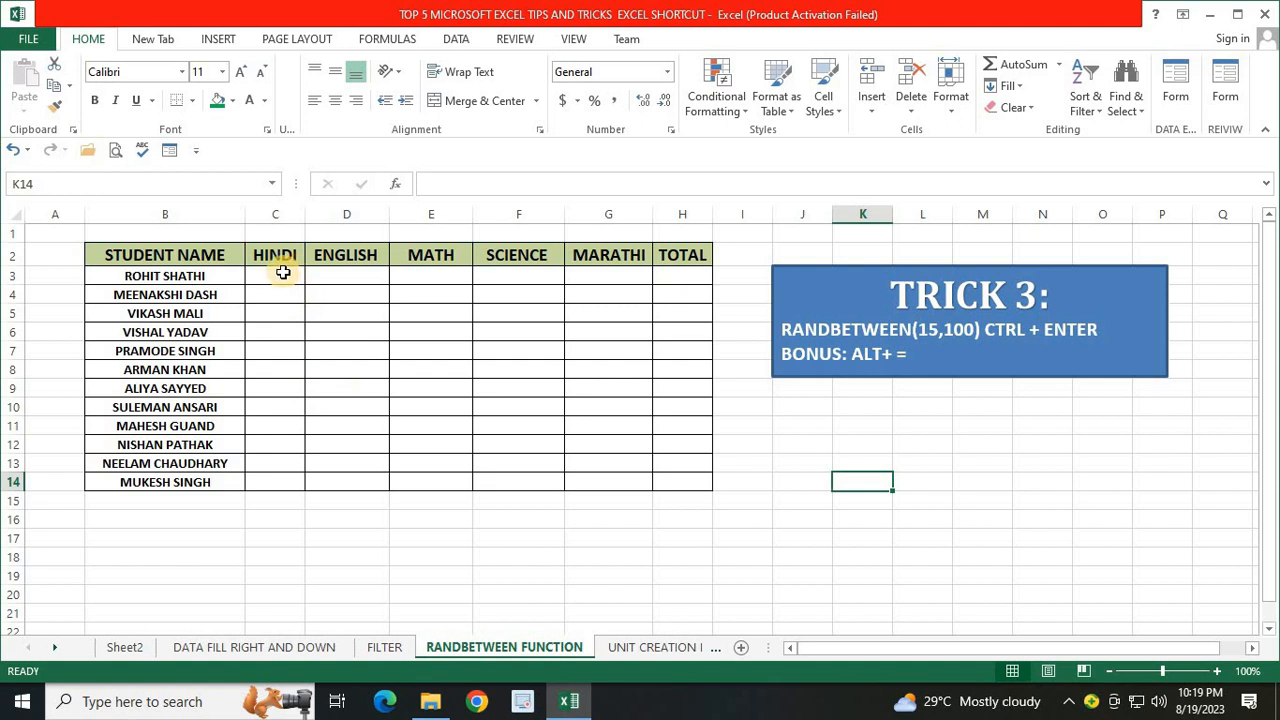
- Fill the marks range C3:G14 with =RANDBETWEEN(15,99) in one entry and centre the marks
left_click_drag(283, 275, 611, 474)
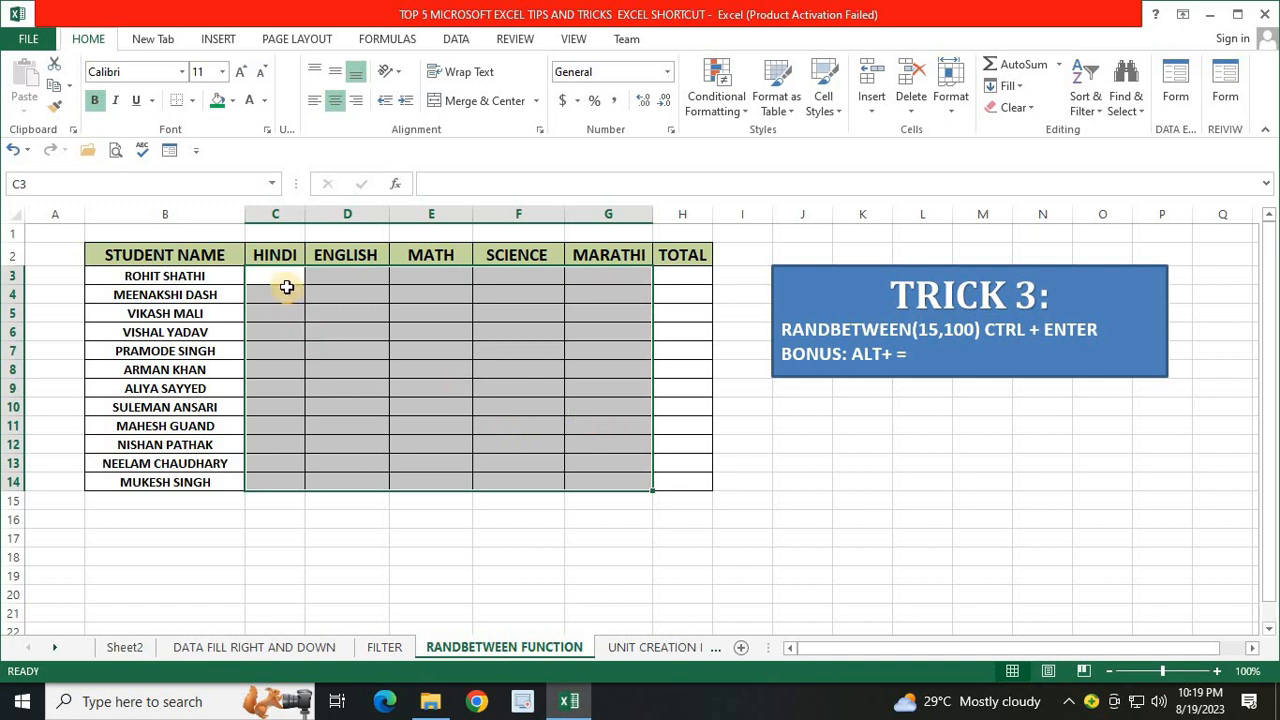
left_click_drag(280, 271, 634, 474)
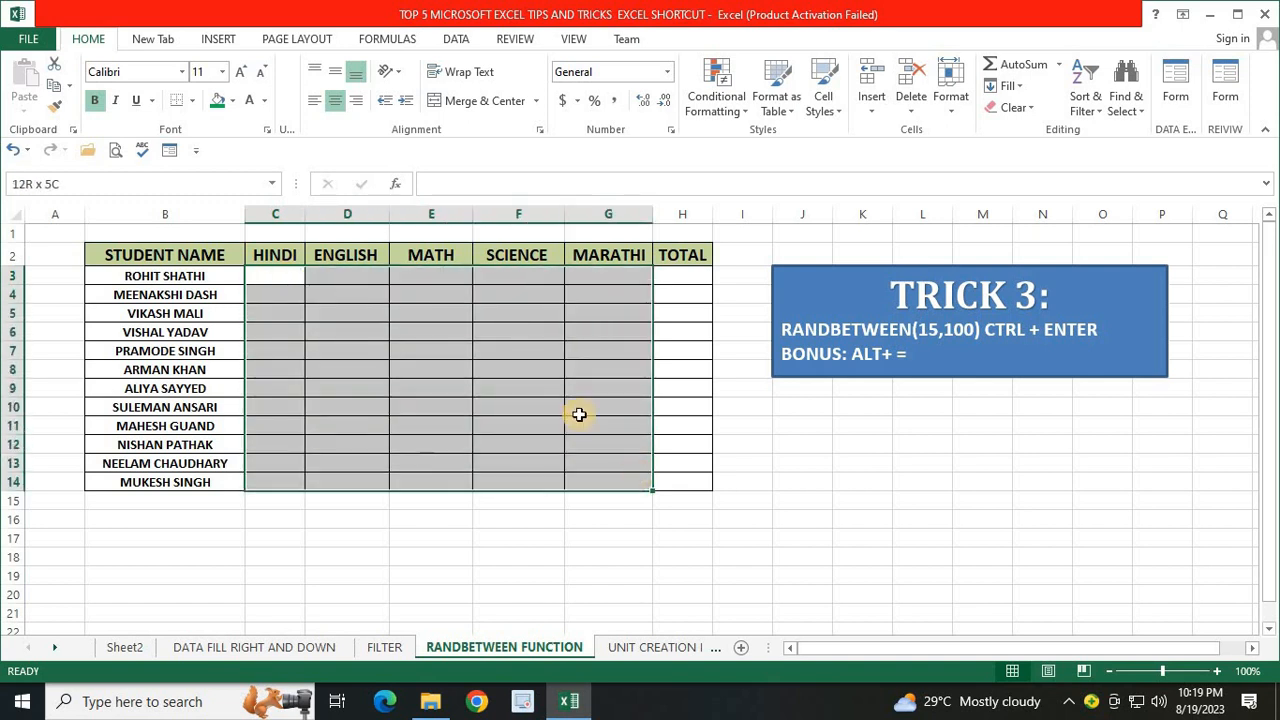
type("=RAN")
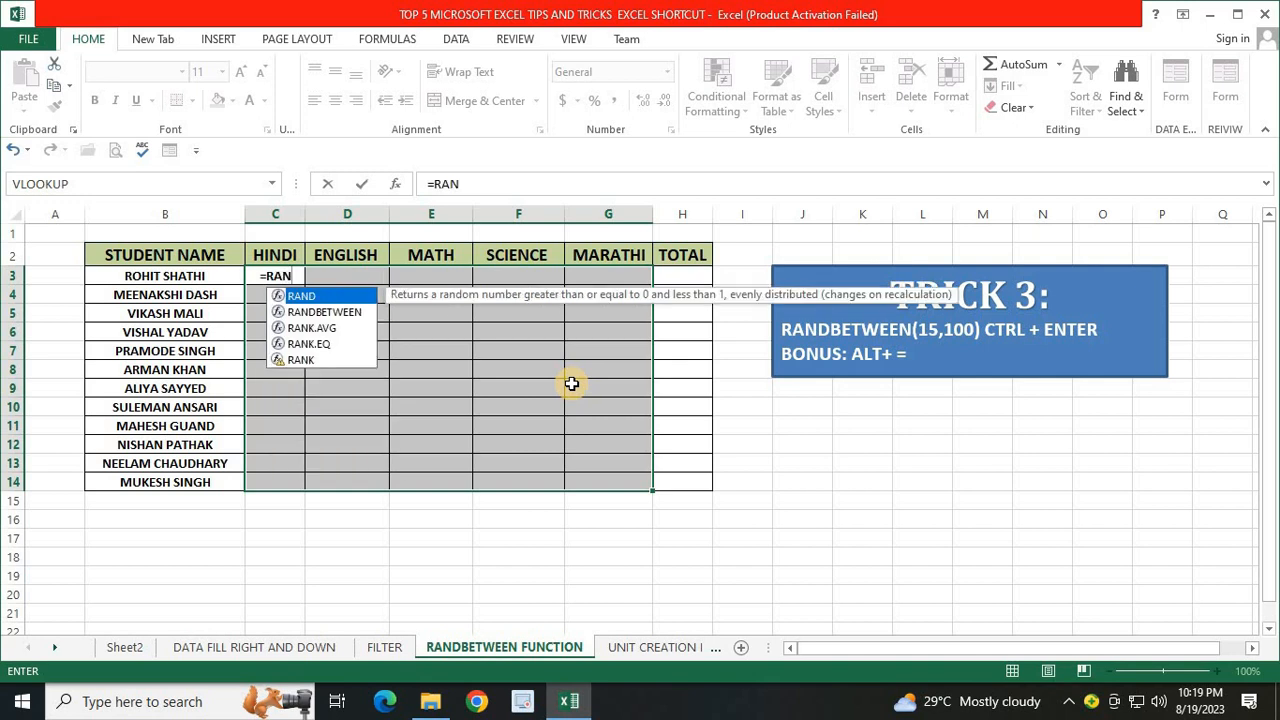
key("Down")
key("Tab")
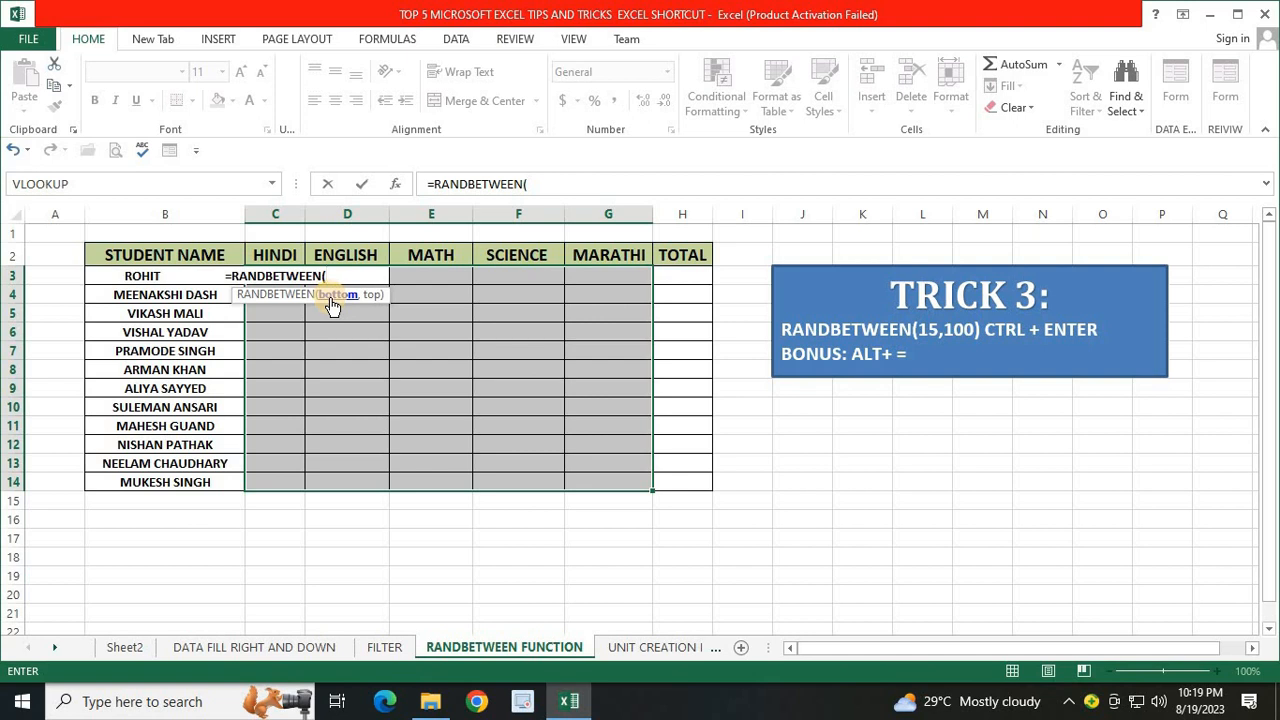
type("15")
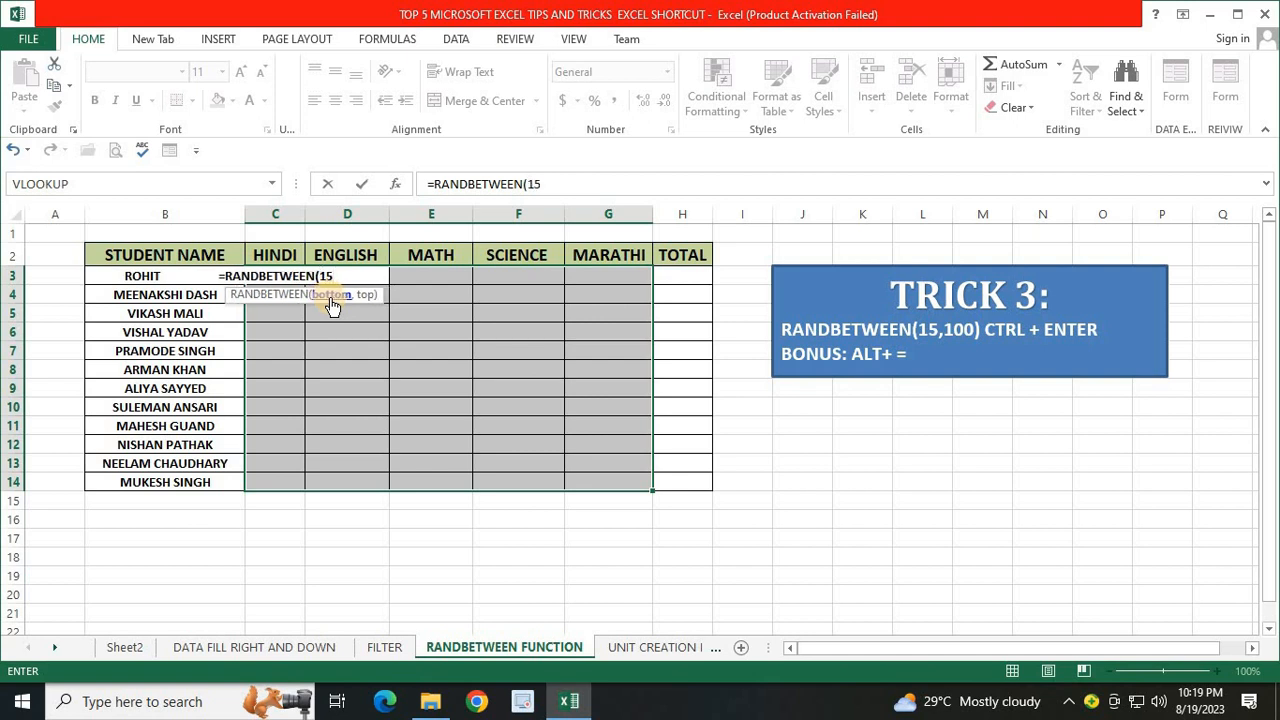
type(",")
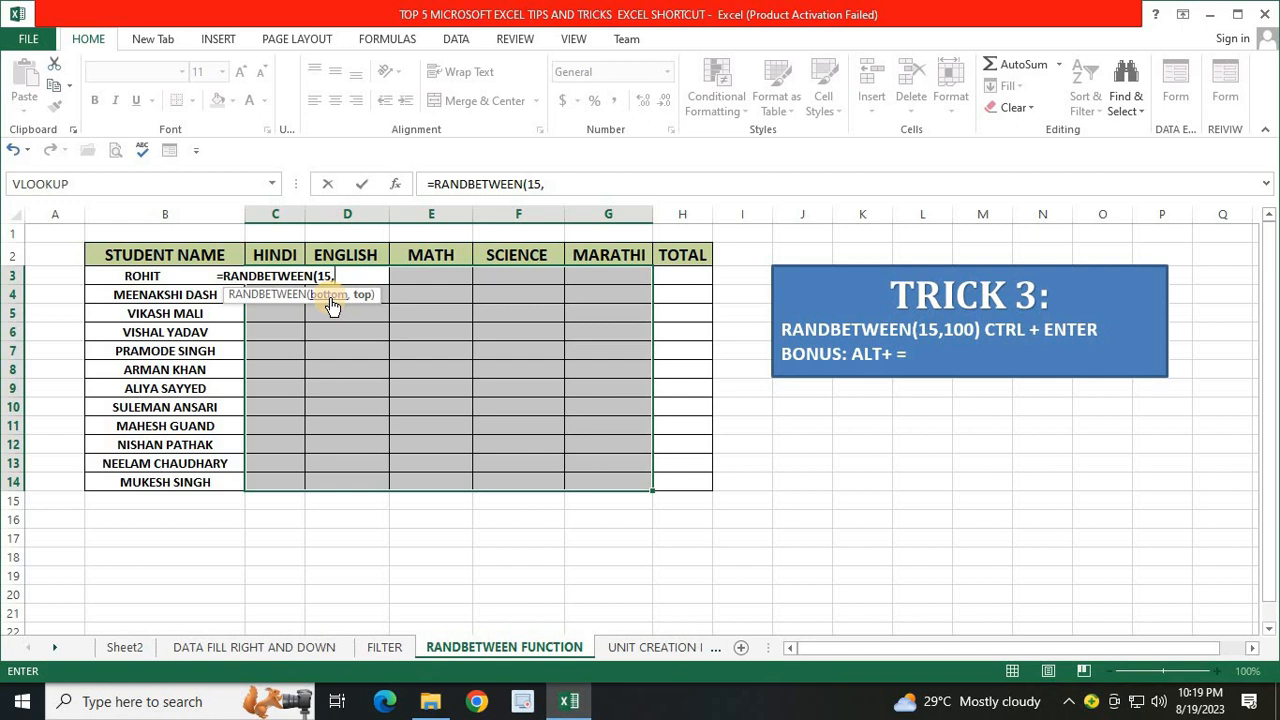
type("99")
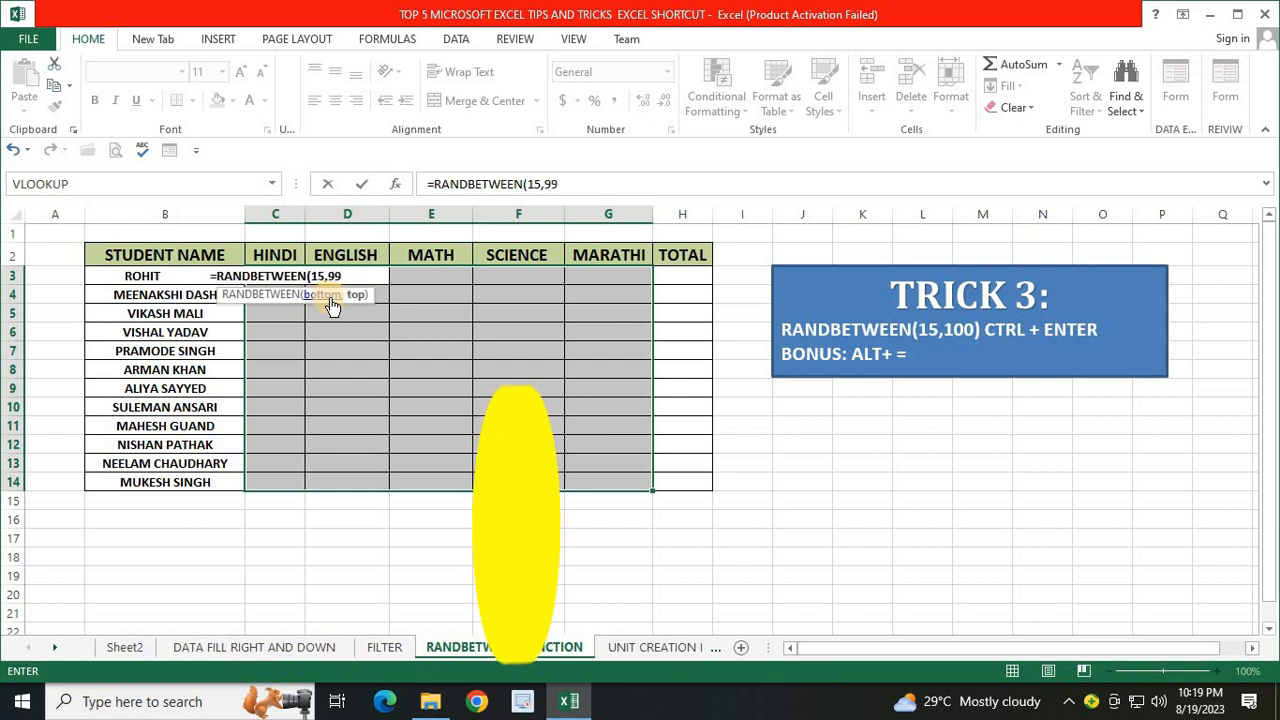
type(")")
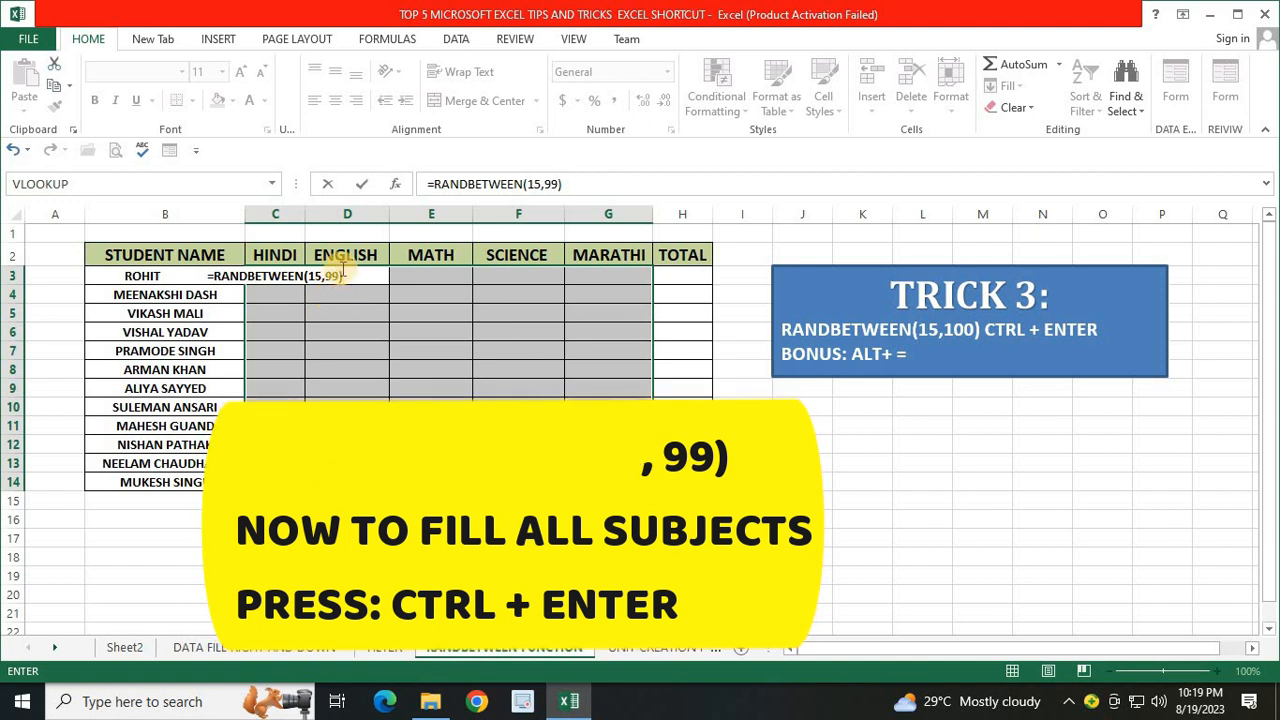
key("ctrl+Return")
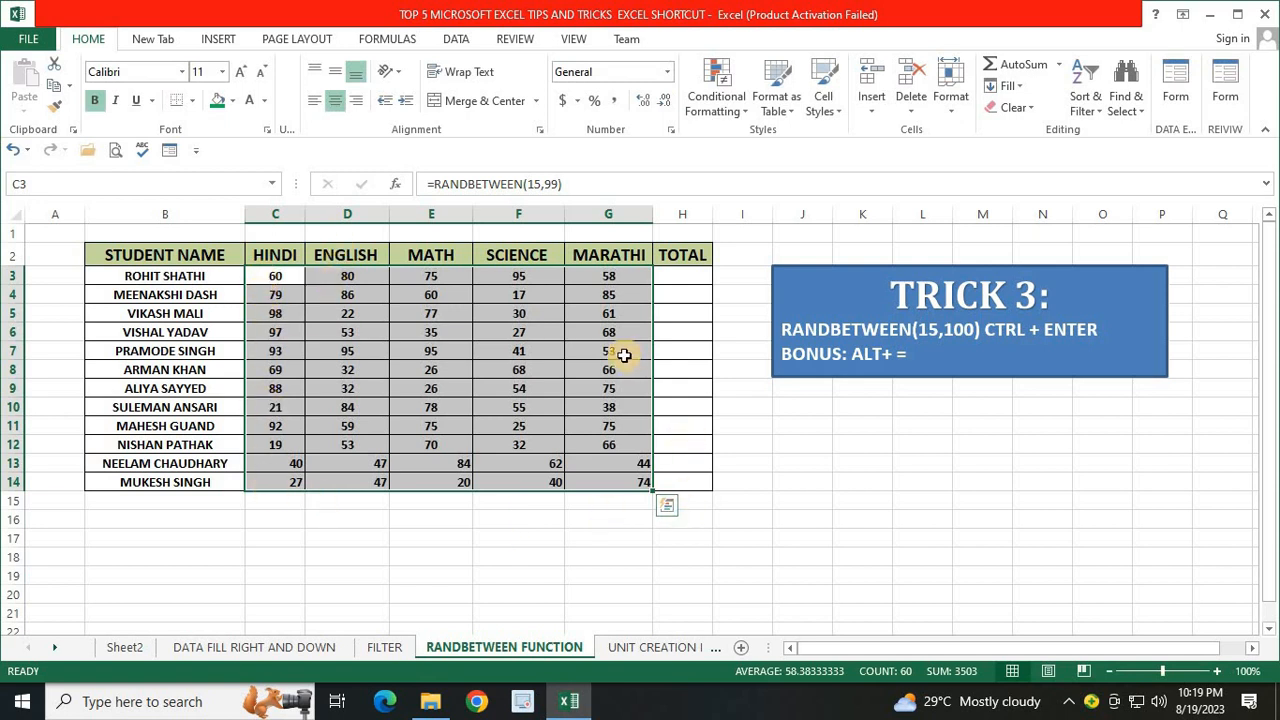
left_click(344, 101)
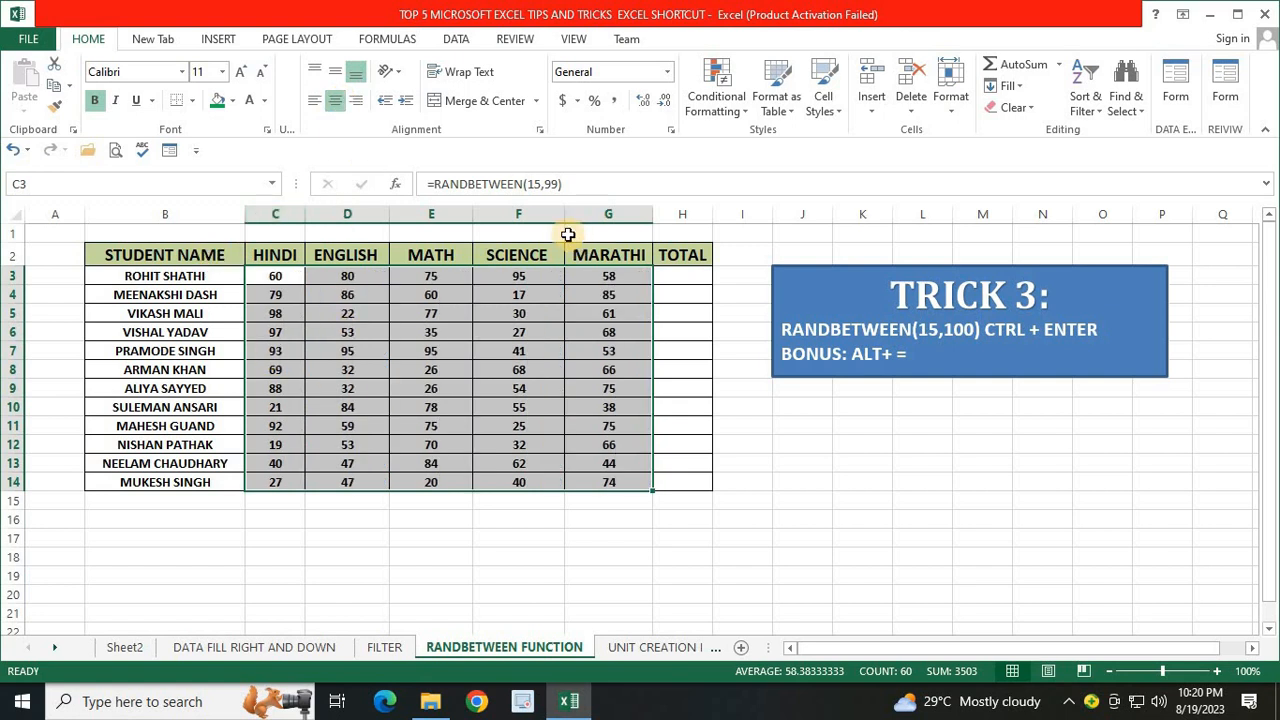
- Check the formula behind several MATH, ENGLISH and SCIENCE marks
left_click(430, 390)
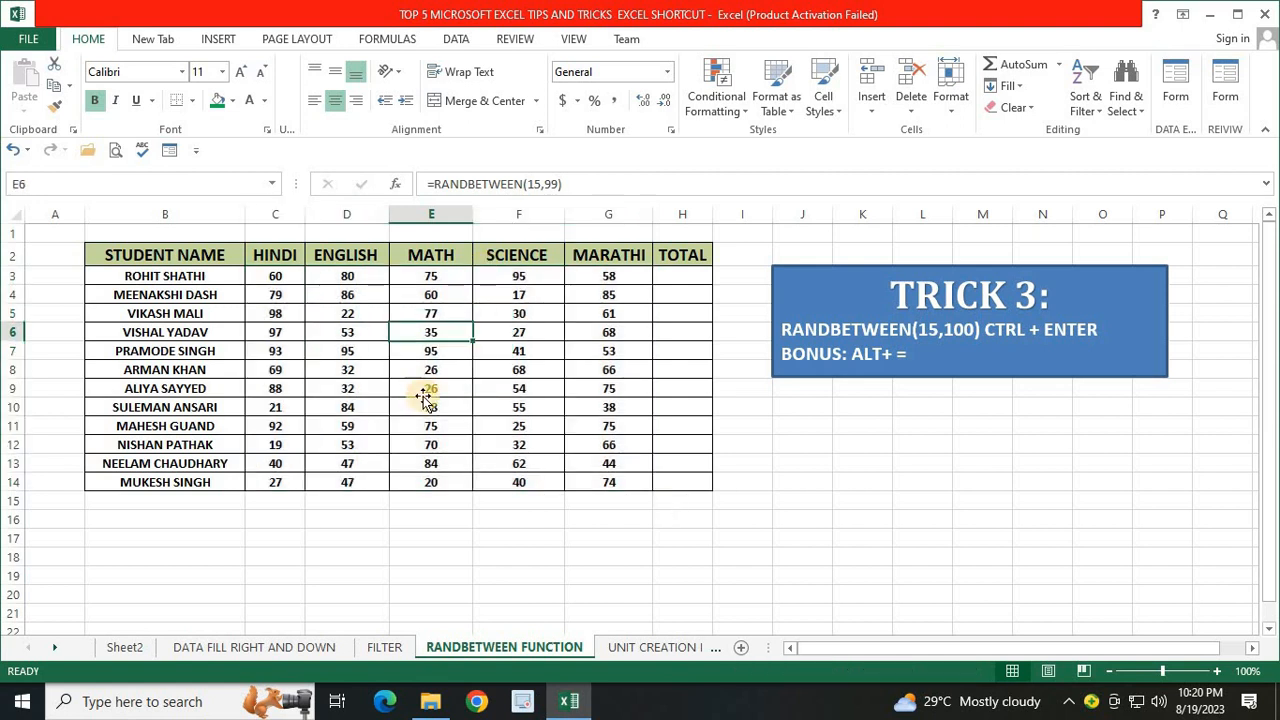
left_click(341, 411)
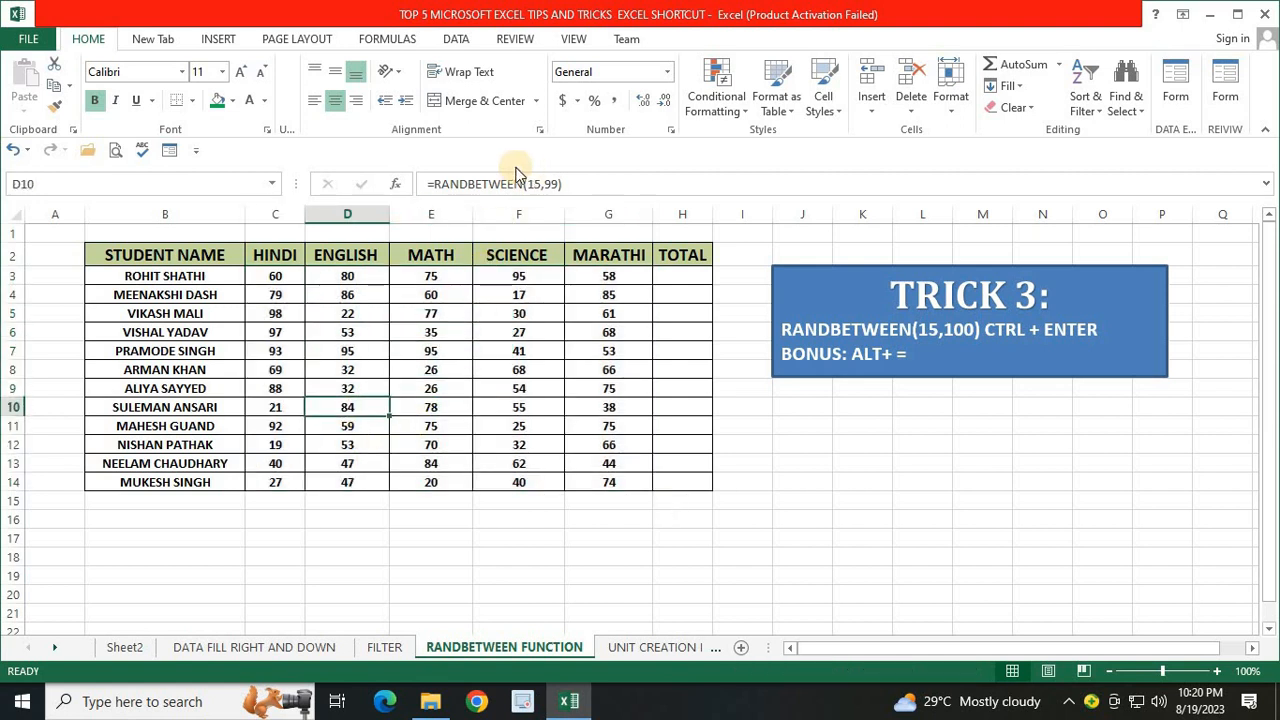
left_click(516, 330)
left_click(515, 407)
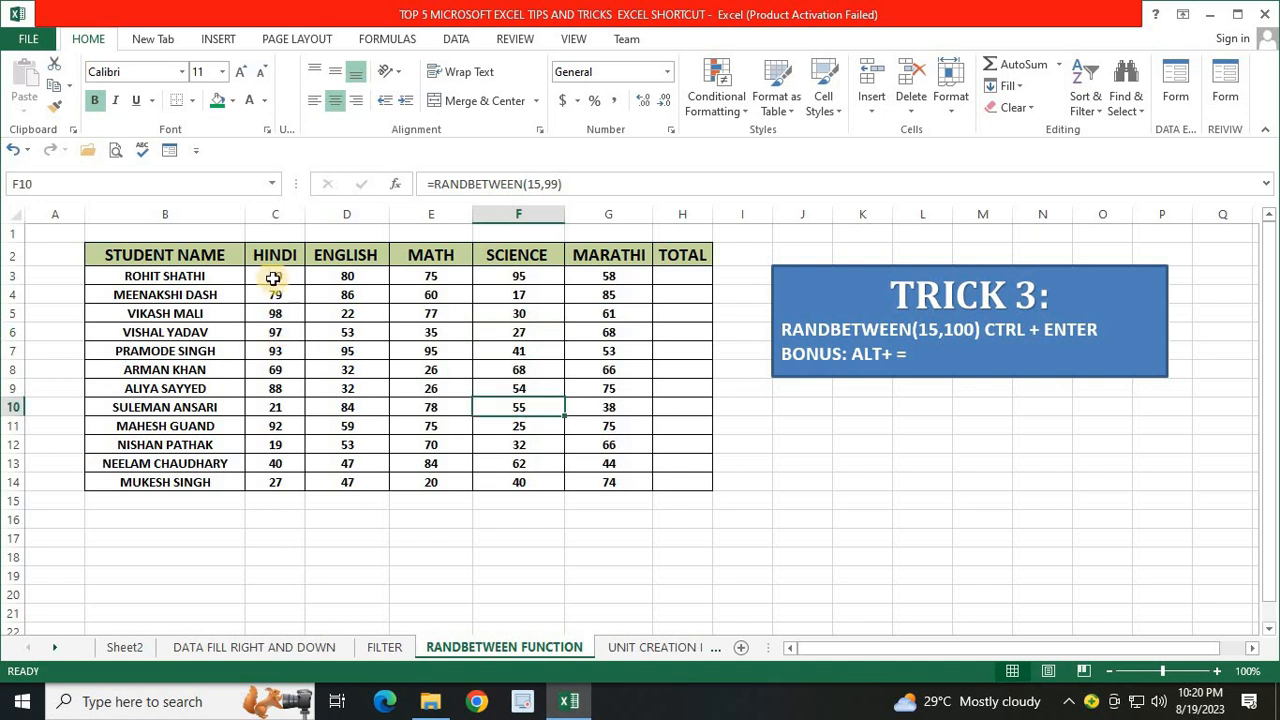
- Total the first student's marks in H3 with =SUM(C3:G3)
left_click(691, 280)
type("=SUM(")
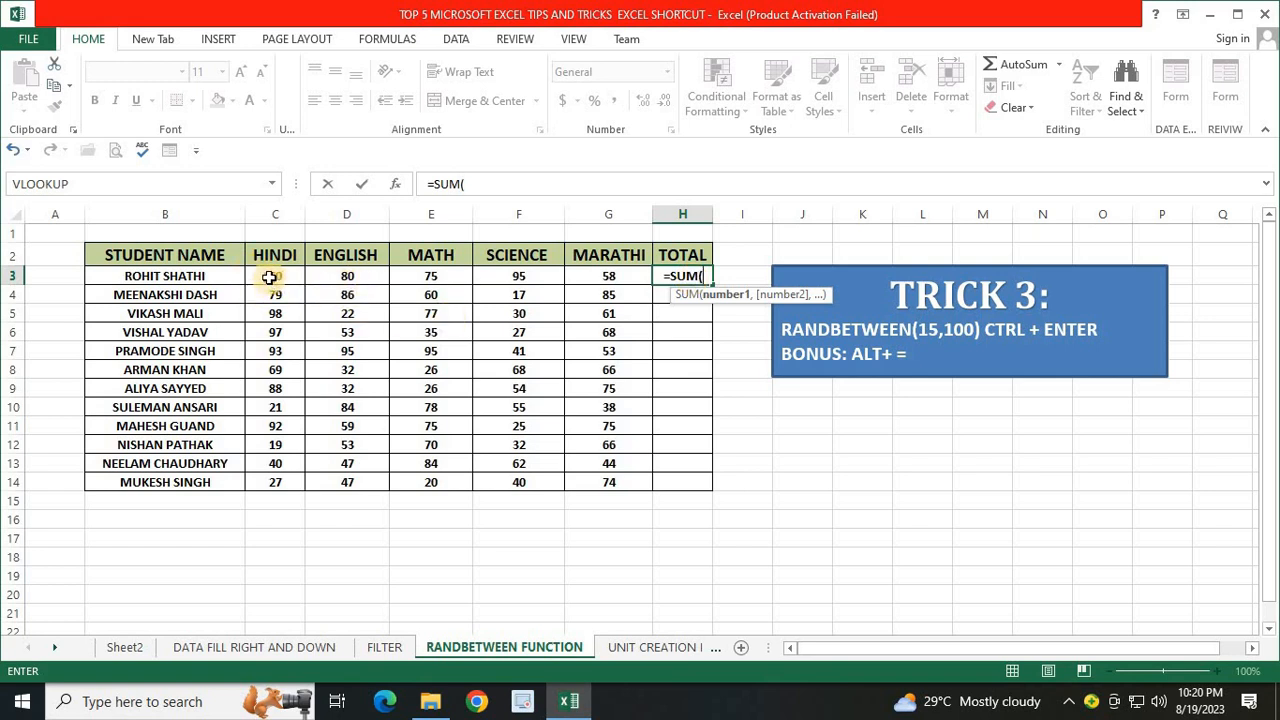
left_click_drag(268, 277, 616, 277)
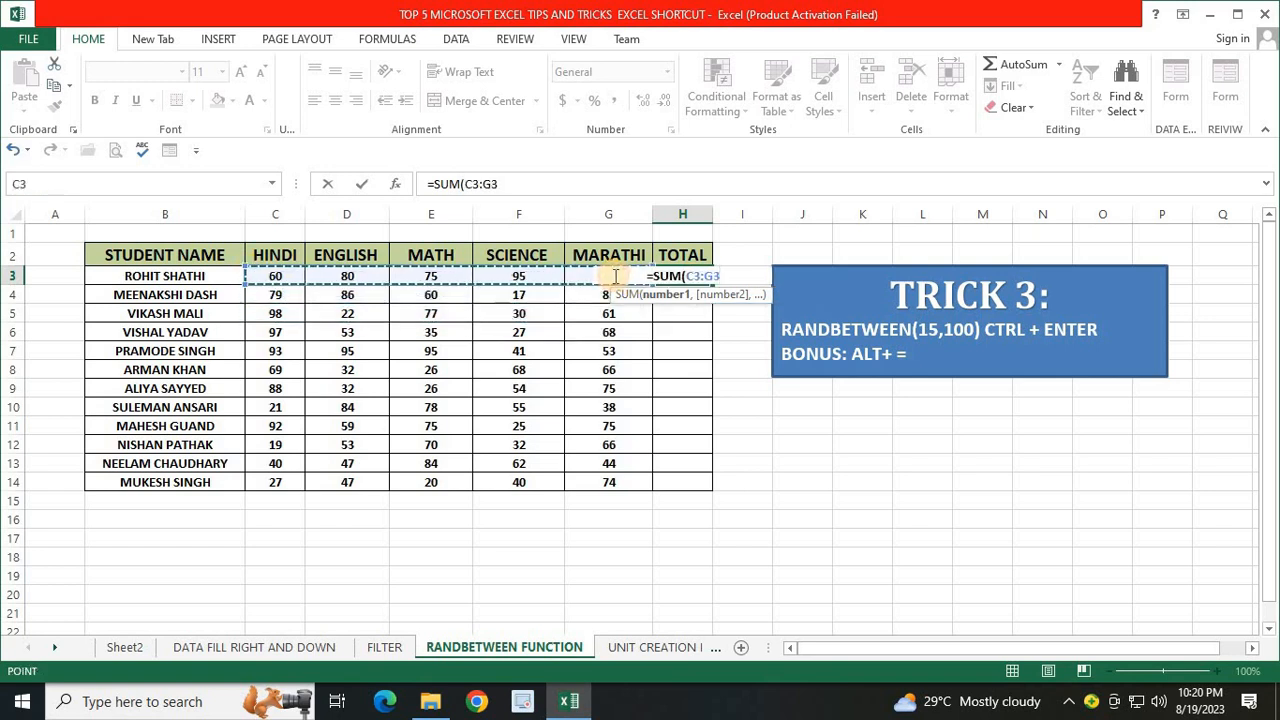
key("Return")
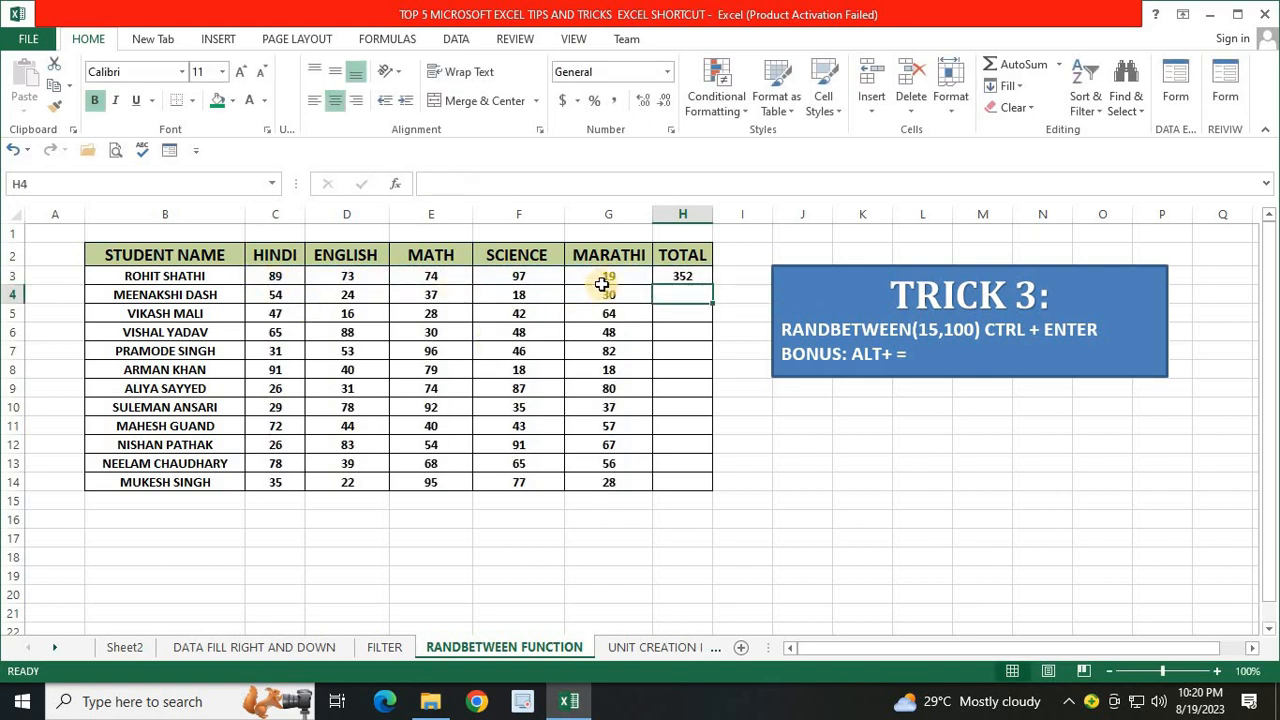
- Convert the RANDBETWEEN formulas in C3:G14 to fixed marks by copying the range and pasting it over itself as Values
left_click(404, 285)
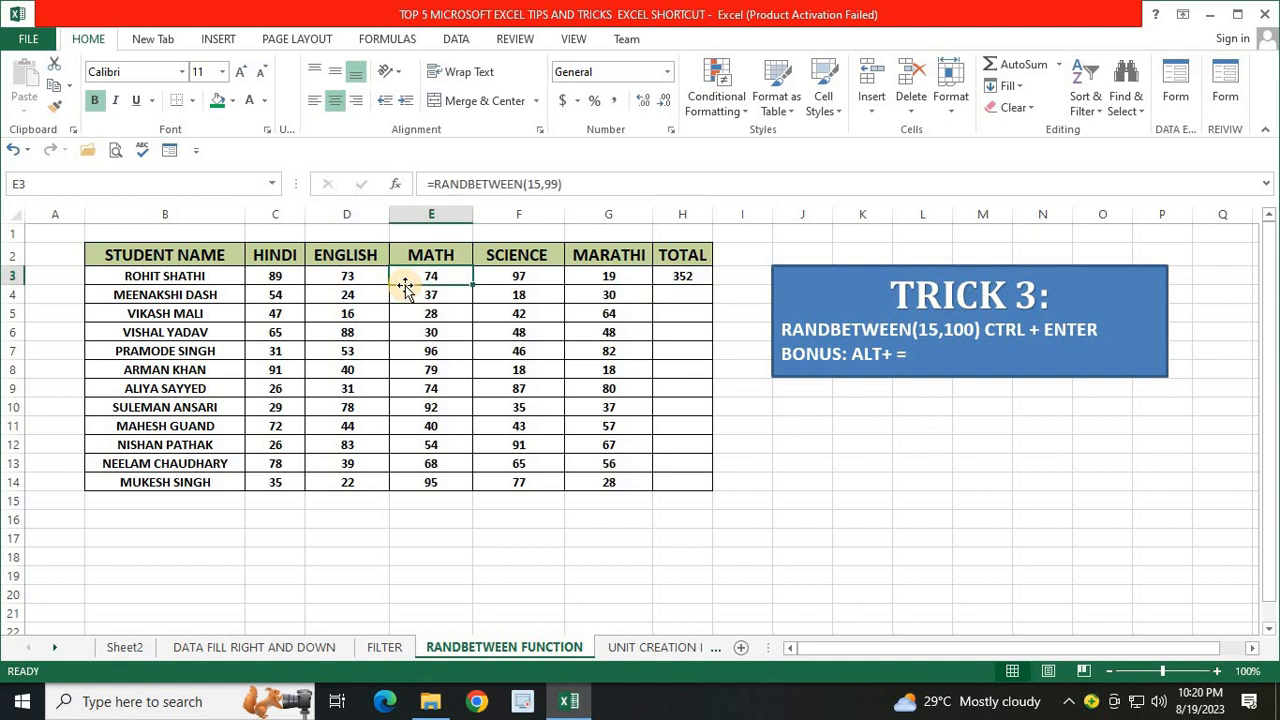
left_click_drag(271, 257, 599, 288)
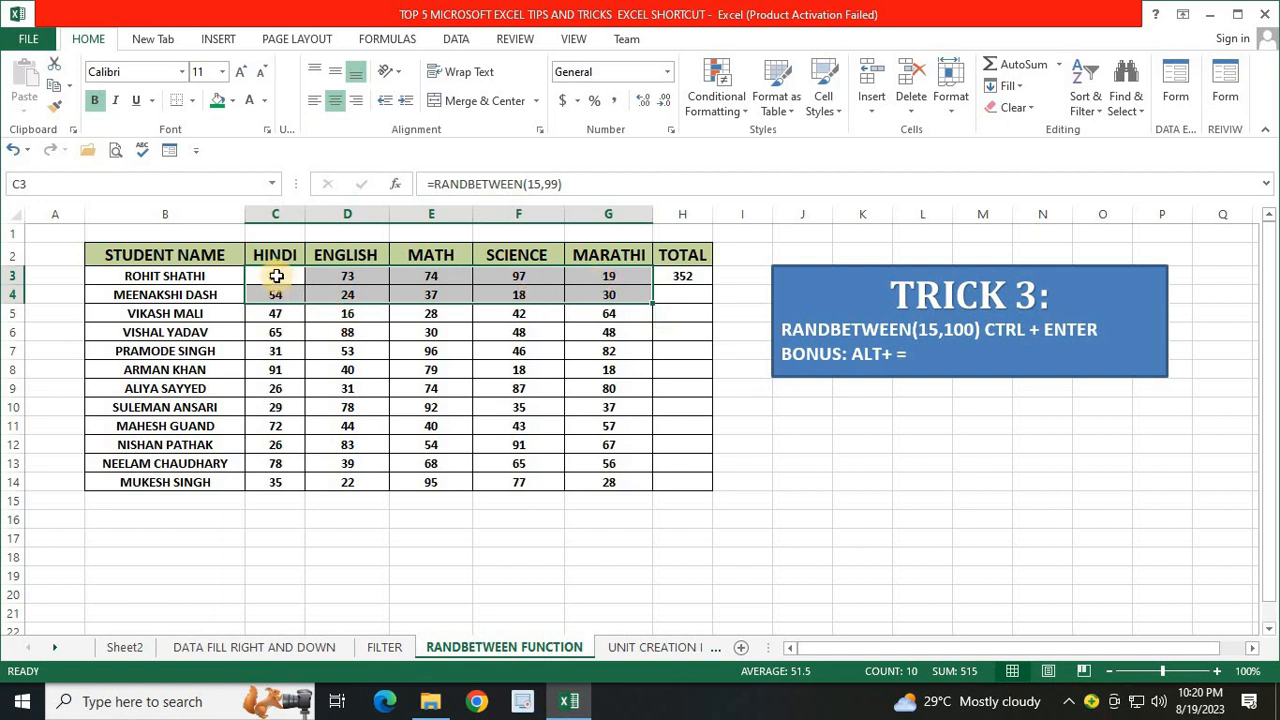
left_click_drag(276, 276, 597, 477)
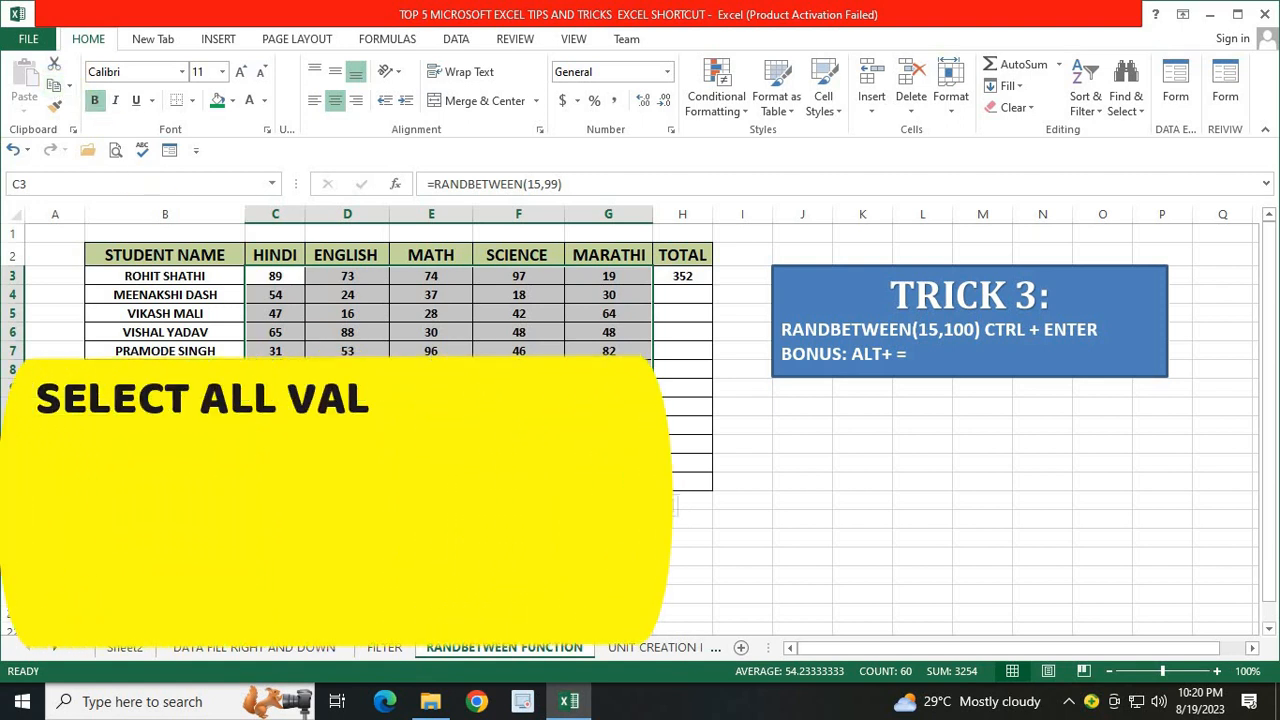
key("ctrl+c")
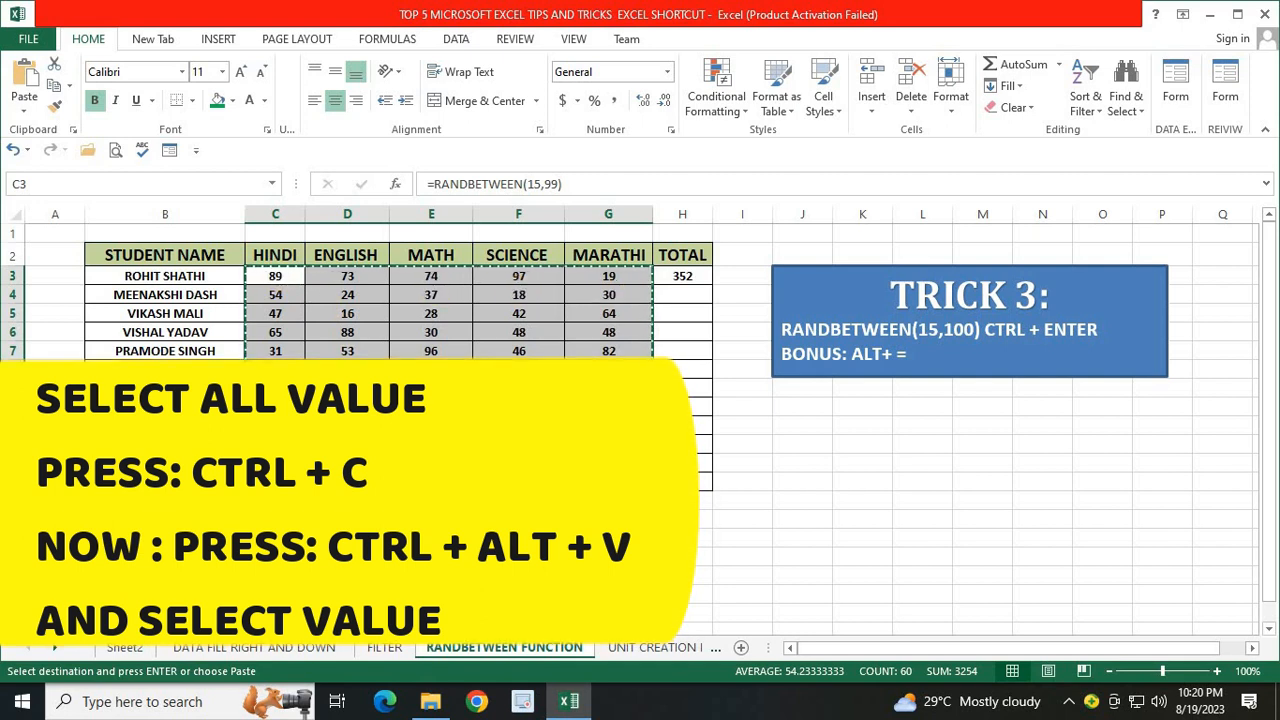
key("ctrl+alt+v")
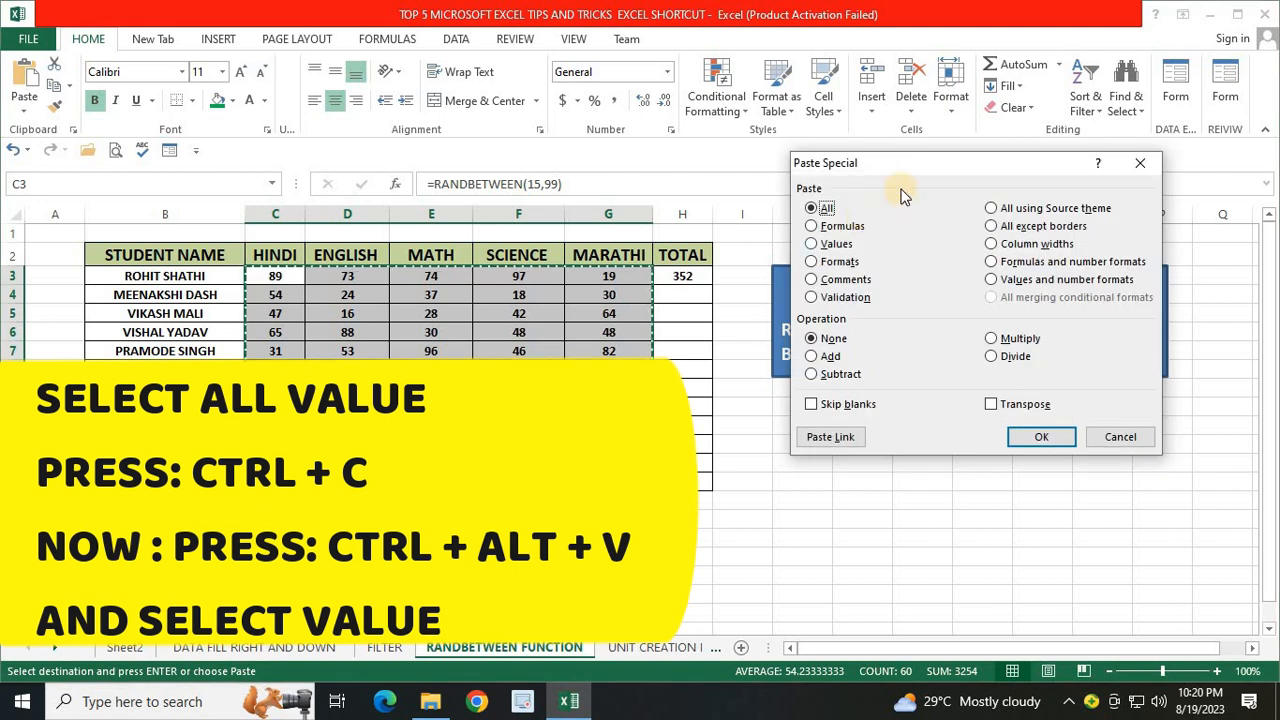
left_click_drag(894, 166, 783, 192)
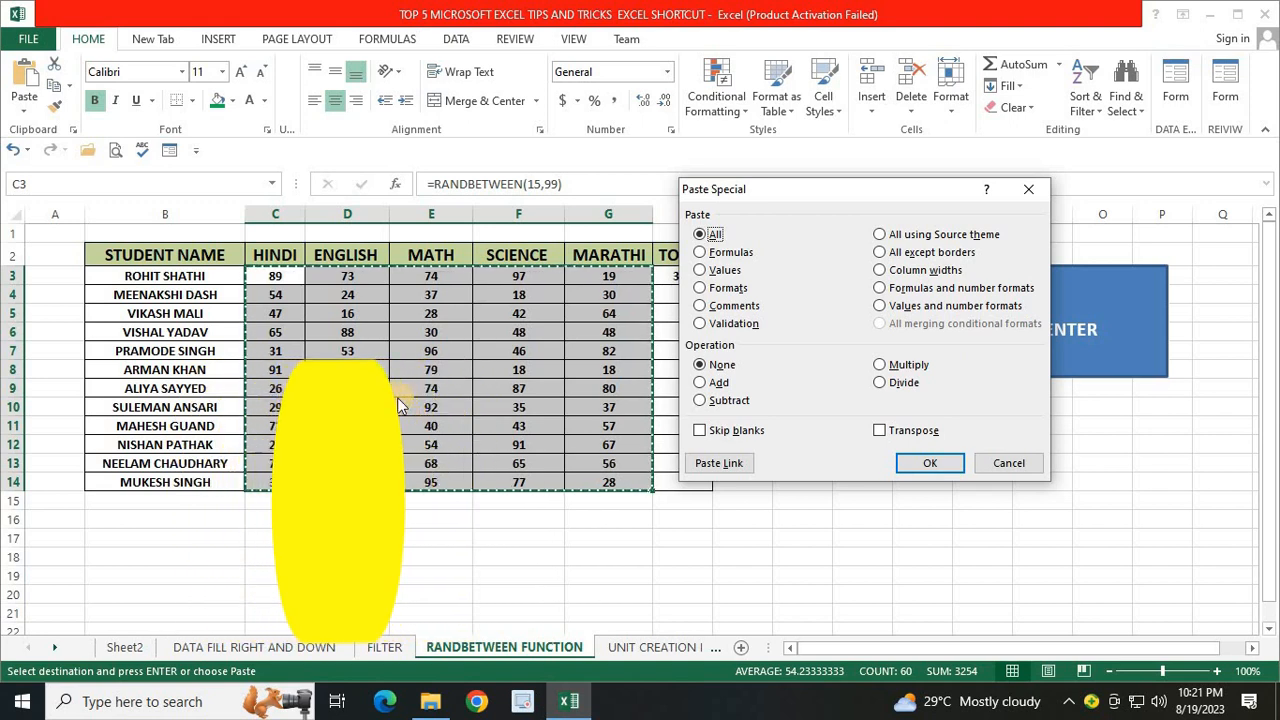
left_click(713, 270)
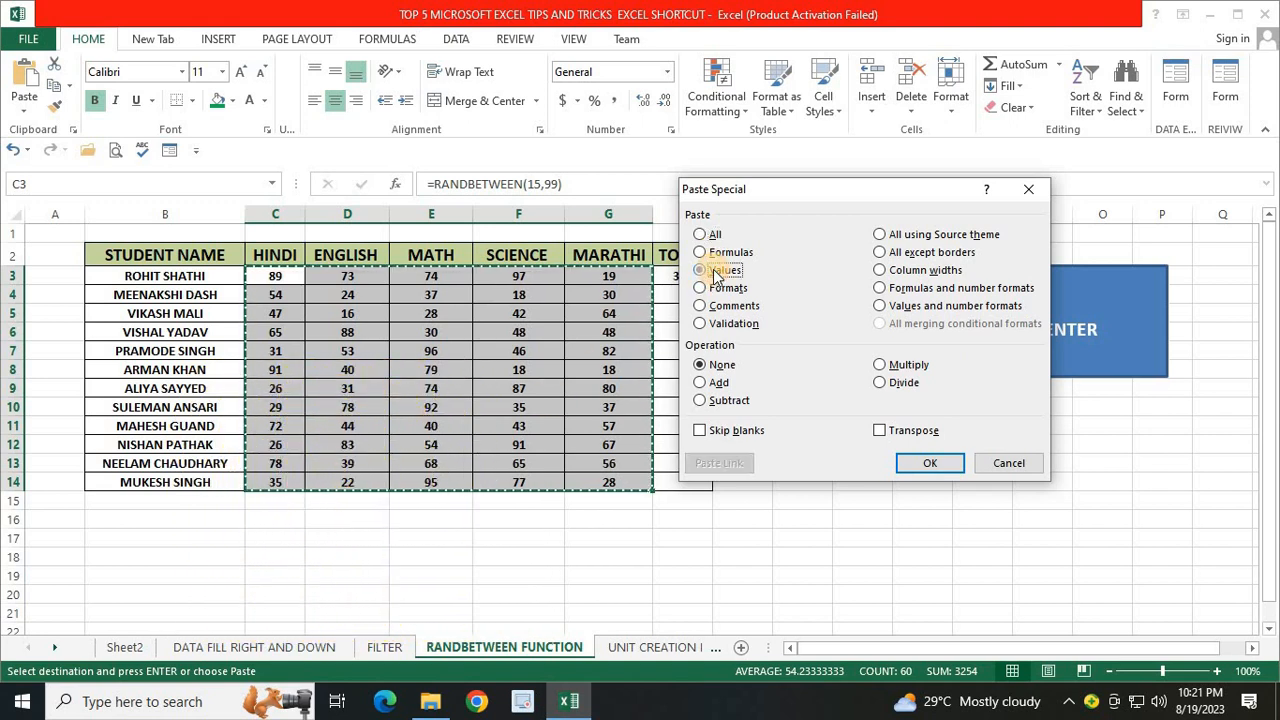
left_click(940, 462)
- Check the contents of several MATH and ENGLISH marks after pasting them as values
left_click(424, 312)
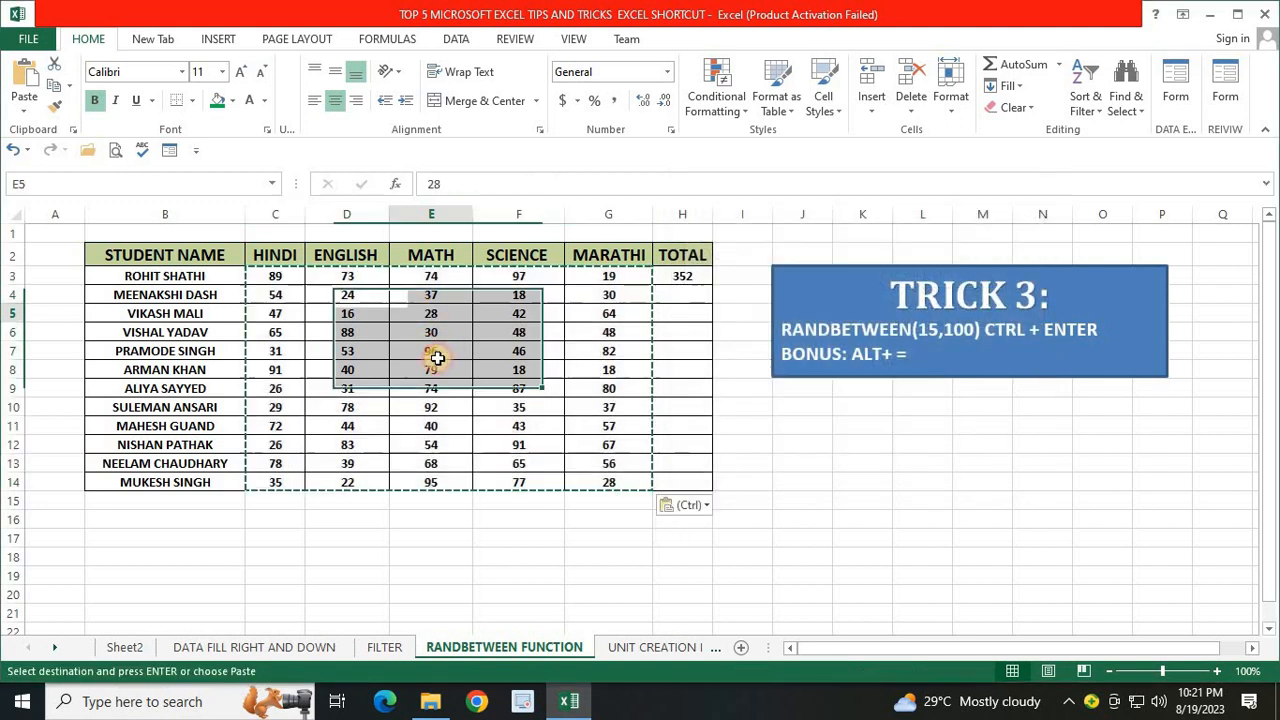
left_click(438, 404)
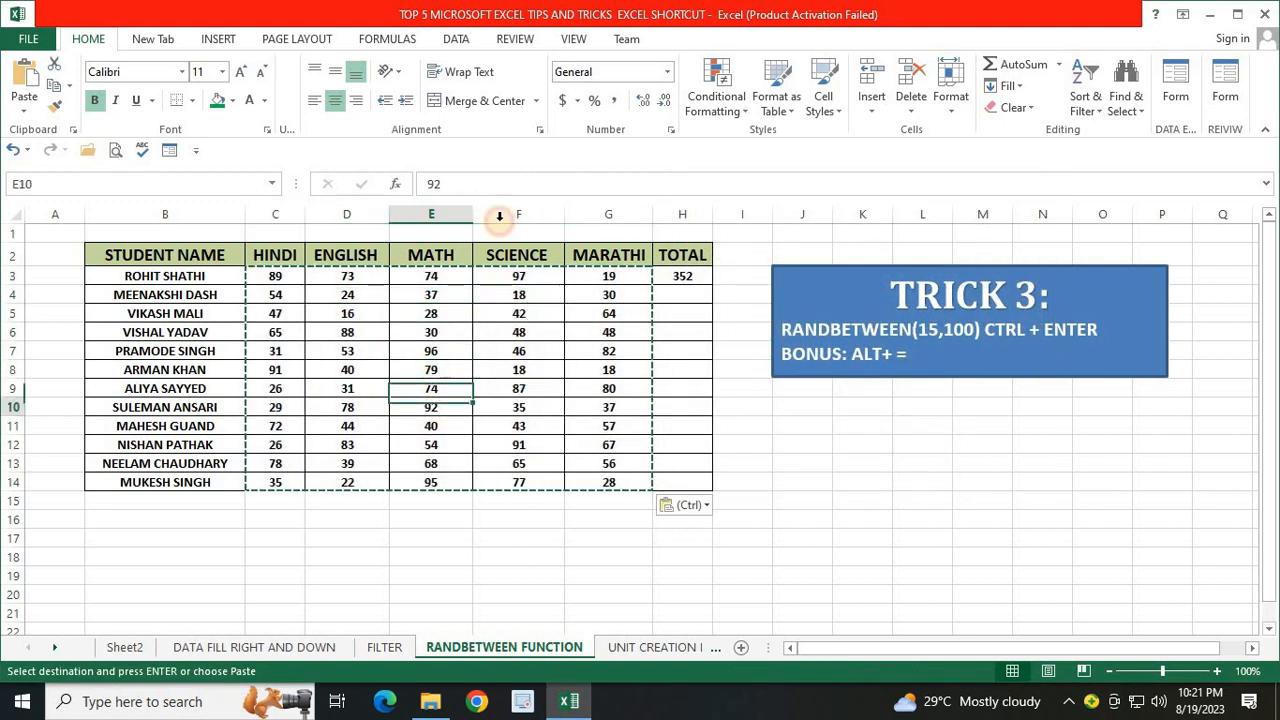
left_click(347, 370)
left_click(352, 406)
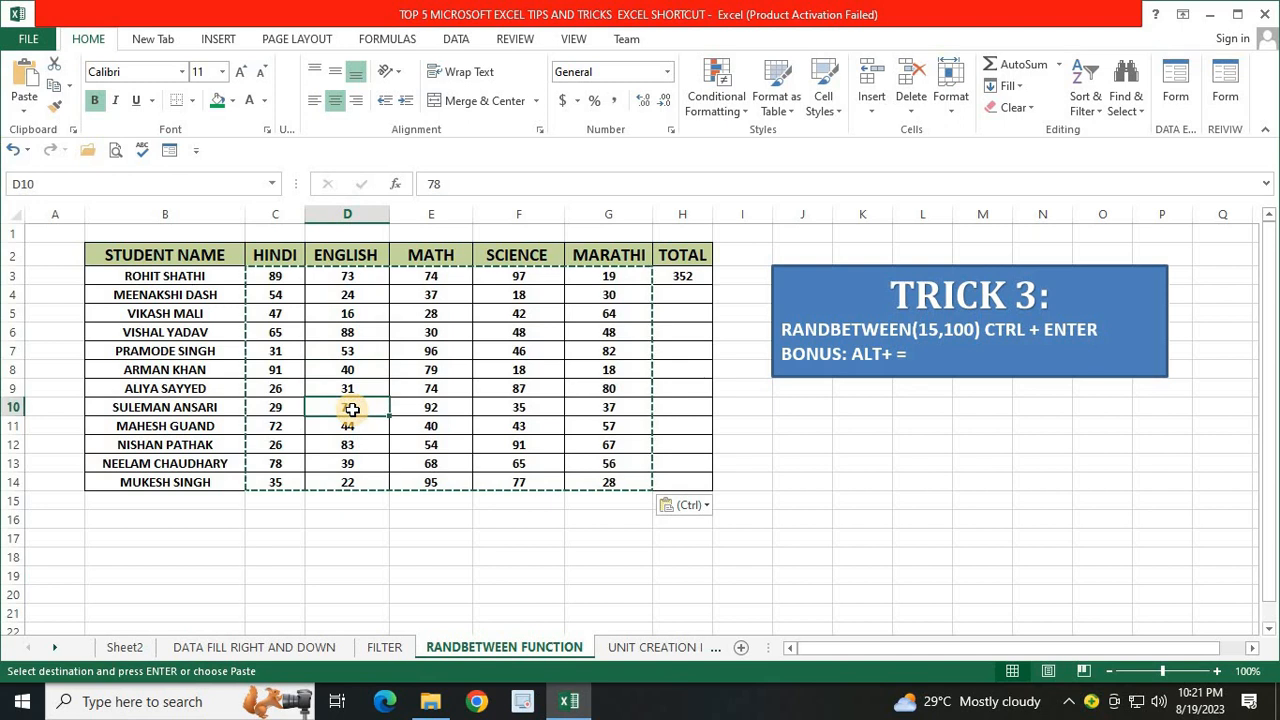
- Clear the first student's total, re-enter it in H3 as =SUM(C3:G3), and delete it again
left_click(702, 276)
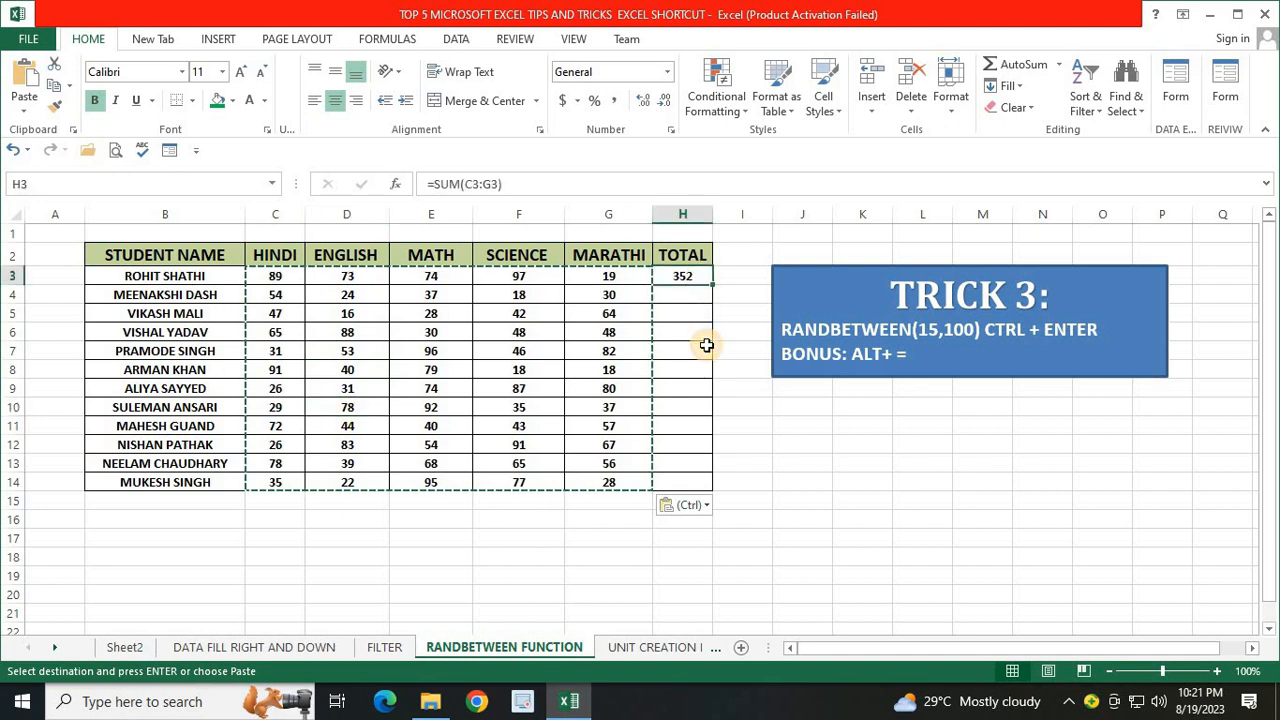
key("Delete")
type("=SUM(")
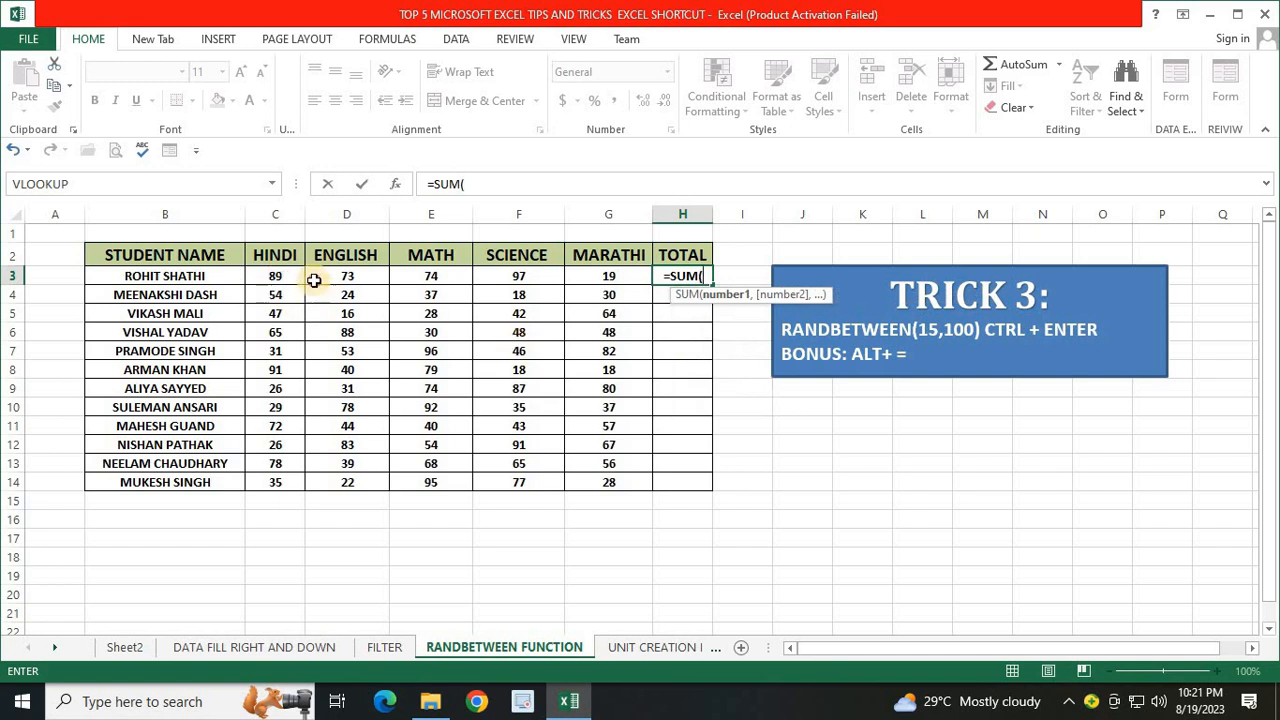
left_click_drag(275, 276, 600, 277)
key("Return")
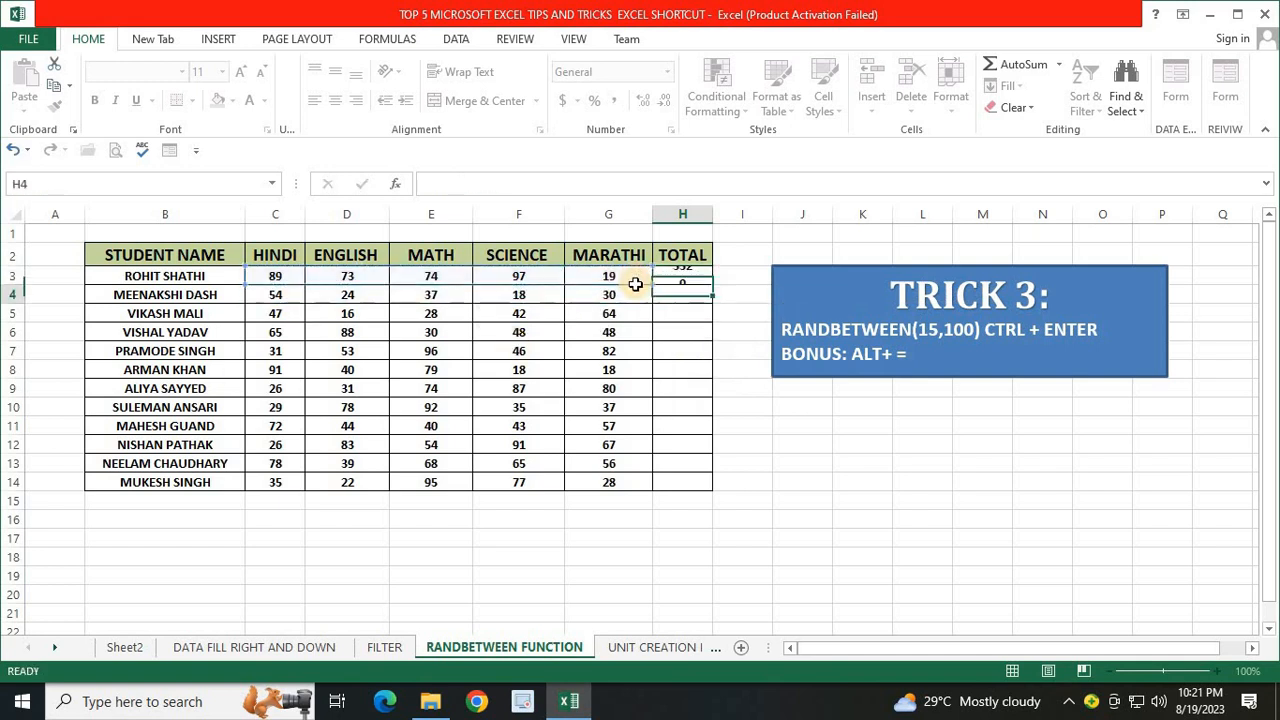
left_click(689, 280)
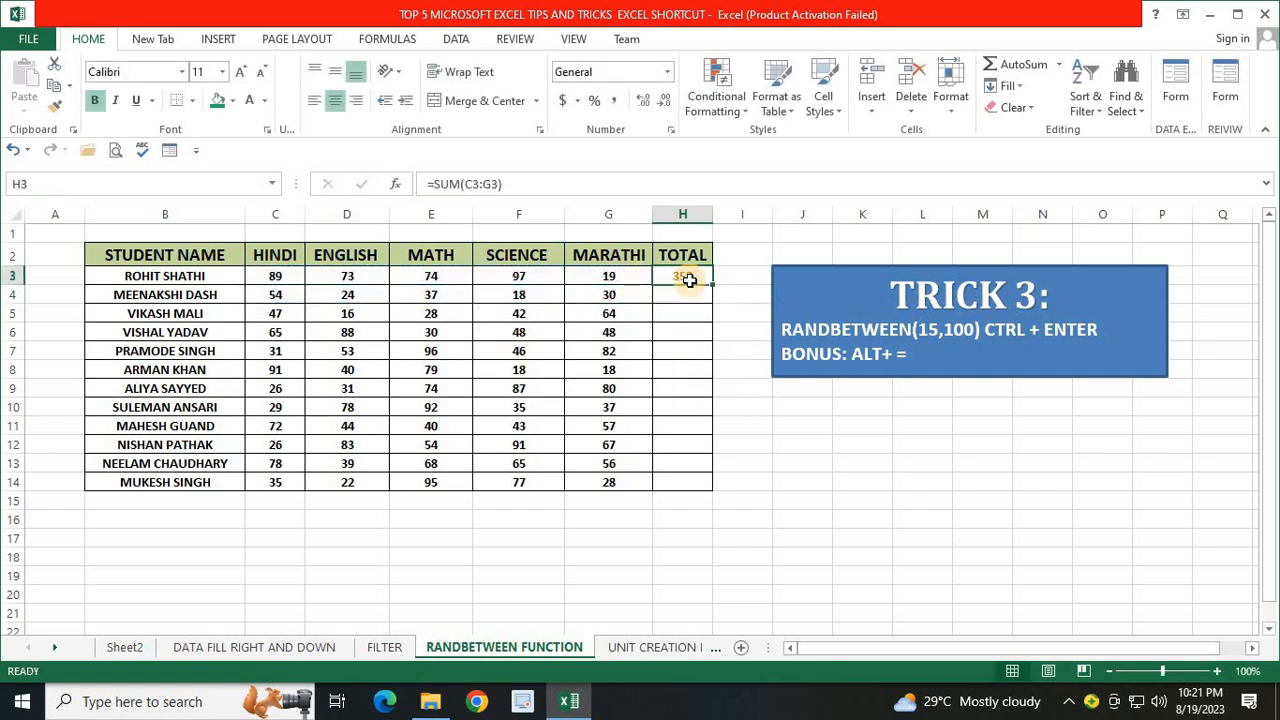
key("Delete")
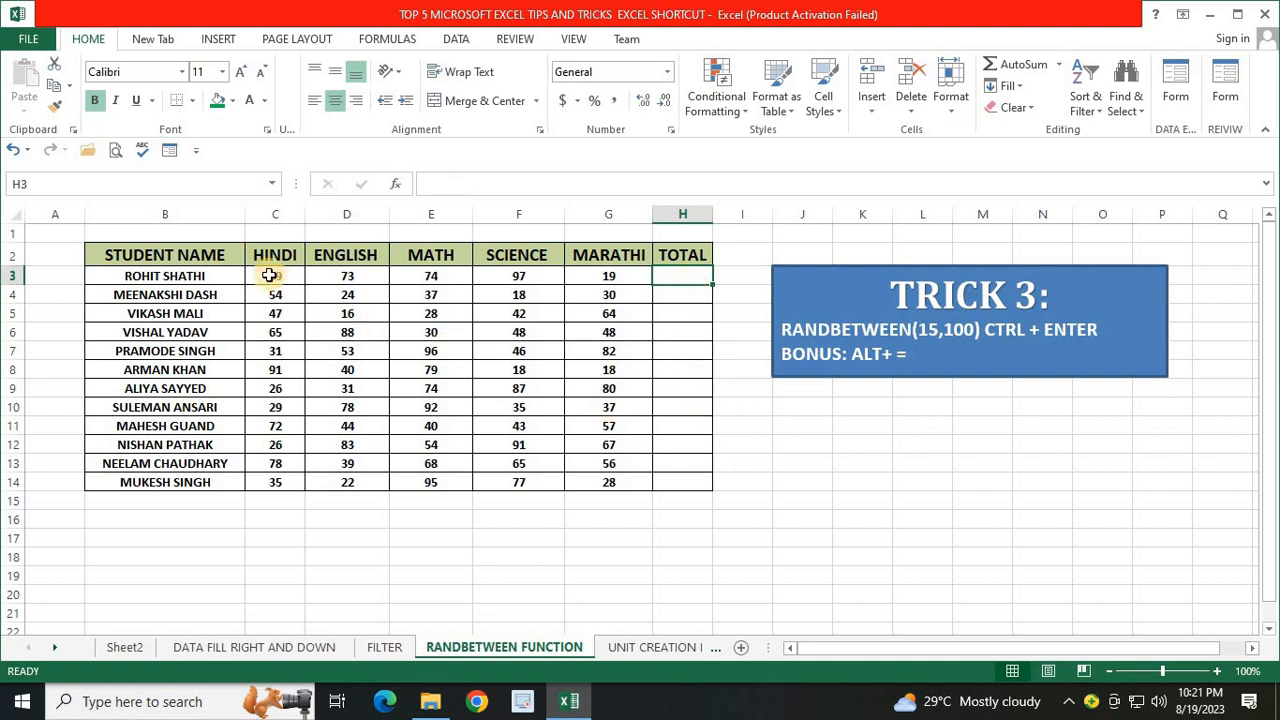
- Look over the marks in C3:G14 and the students' cells in the TOTAL column
left_click_drag(269, 275, 597, 480)
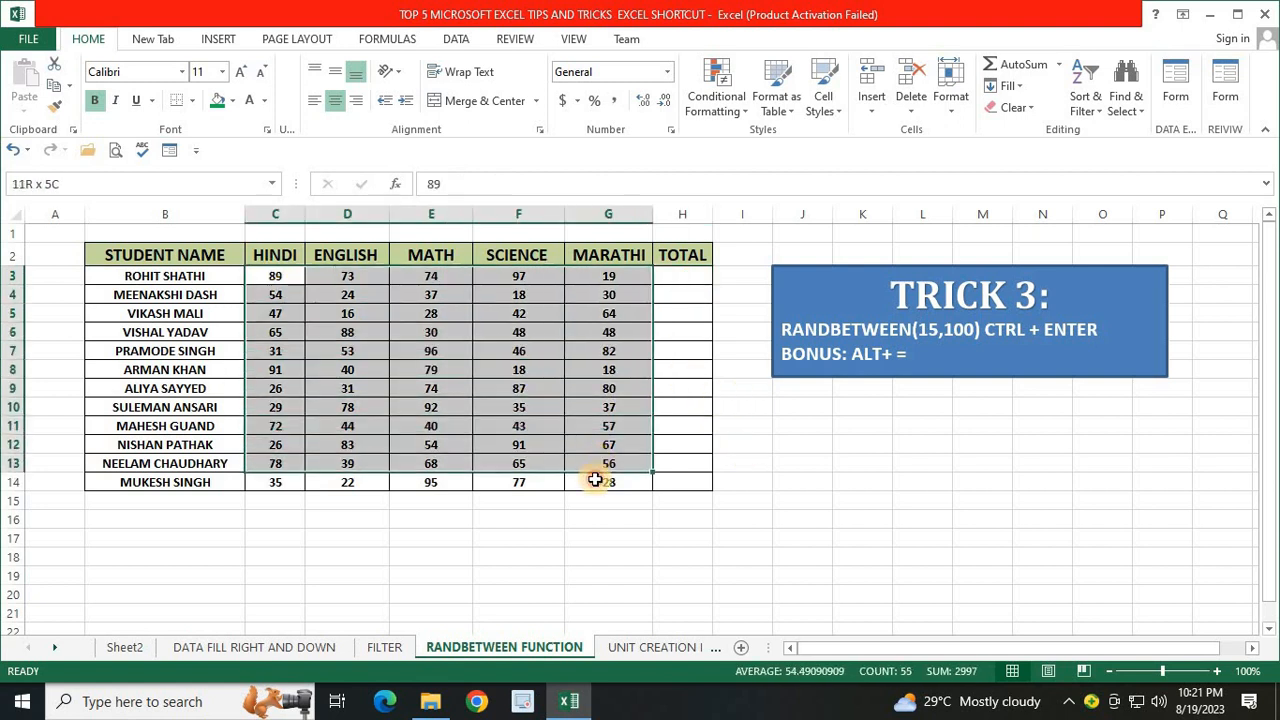
left_click(698, 283)
left_click(691, 316)
left_click(690, 334)
left_click(689, 350)
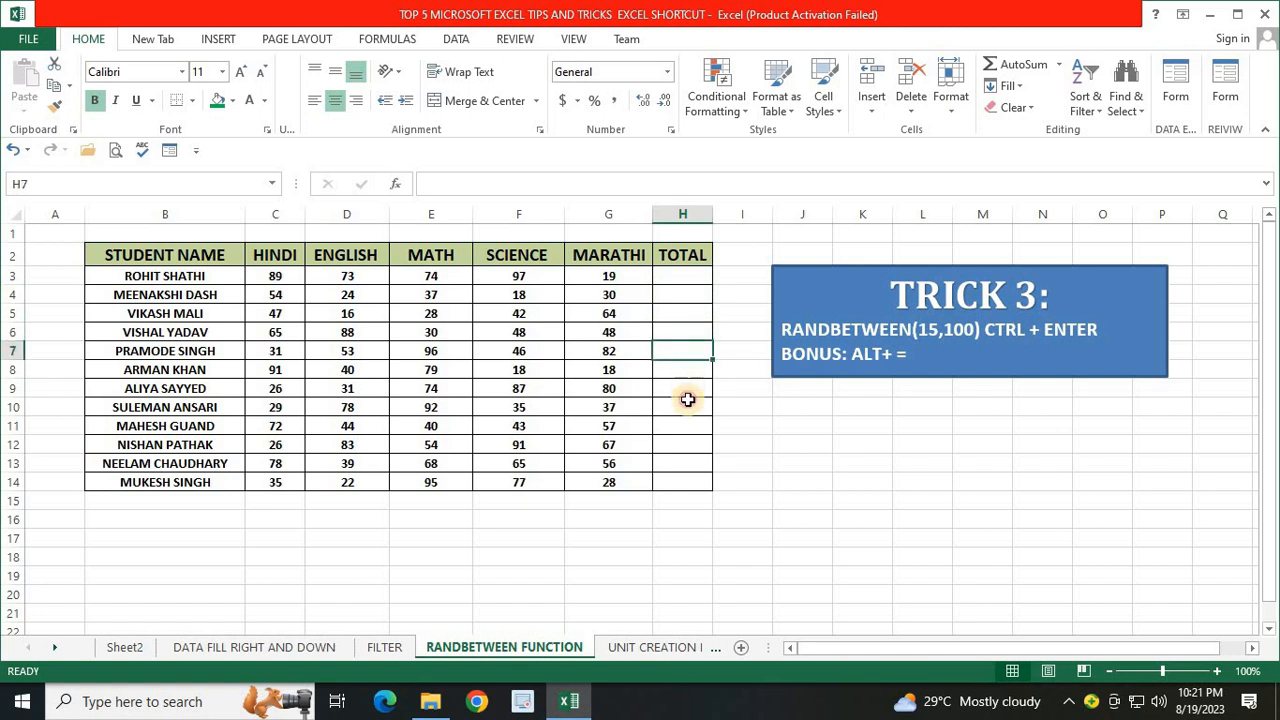
left_click(686, 402)
left_click(681, 426)
left_click(677, 441)
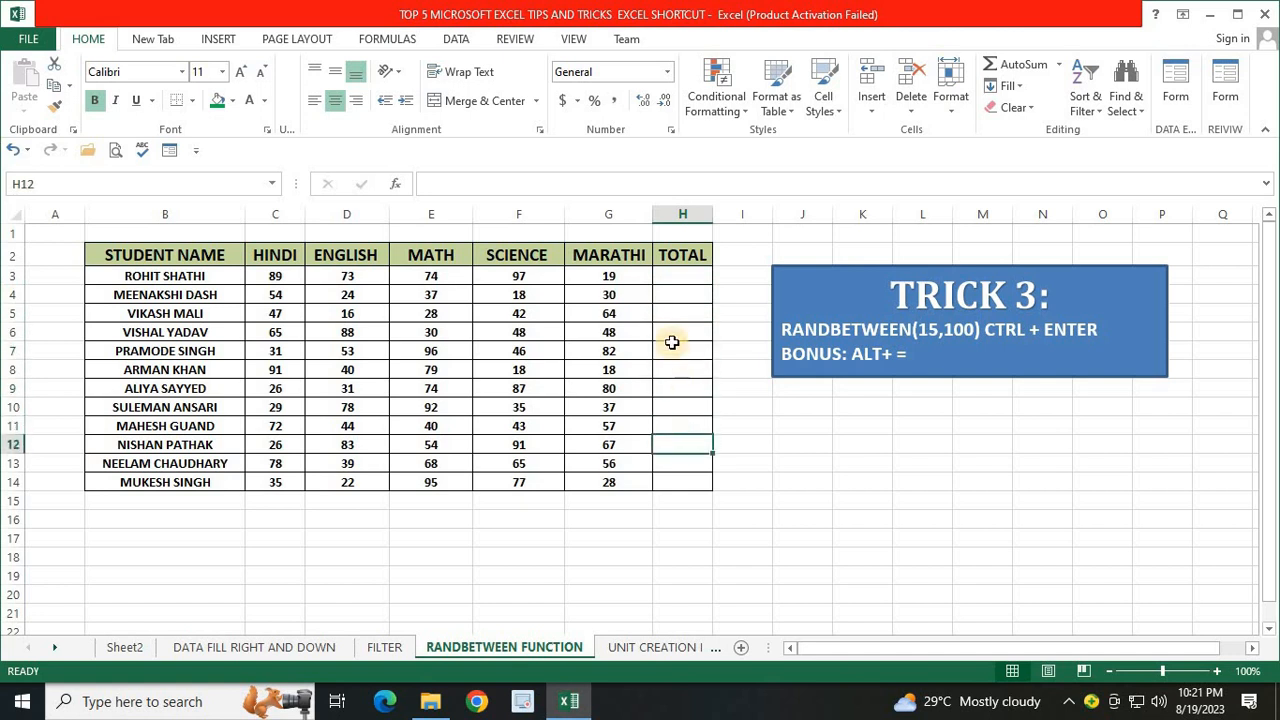
left_click_drag(260, 273, 589, 478)
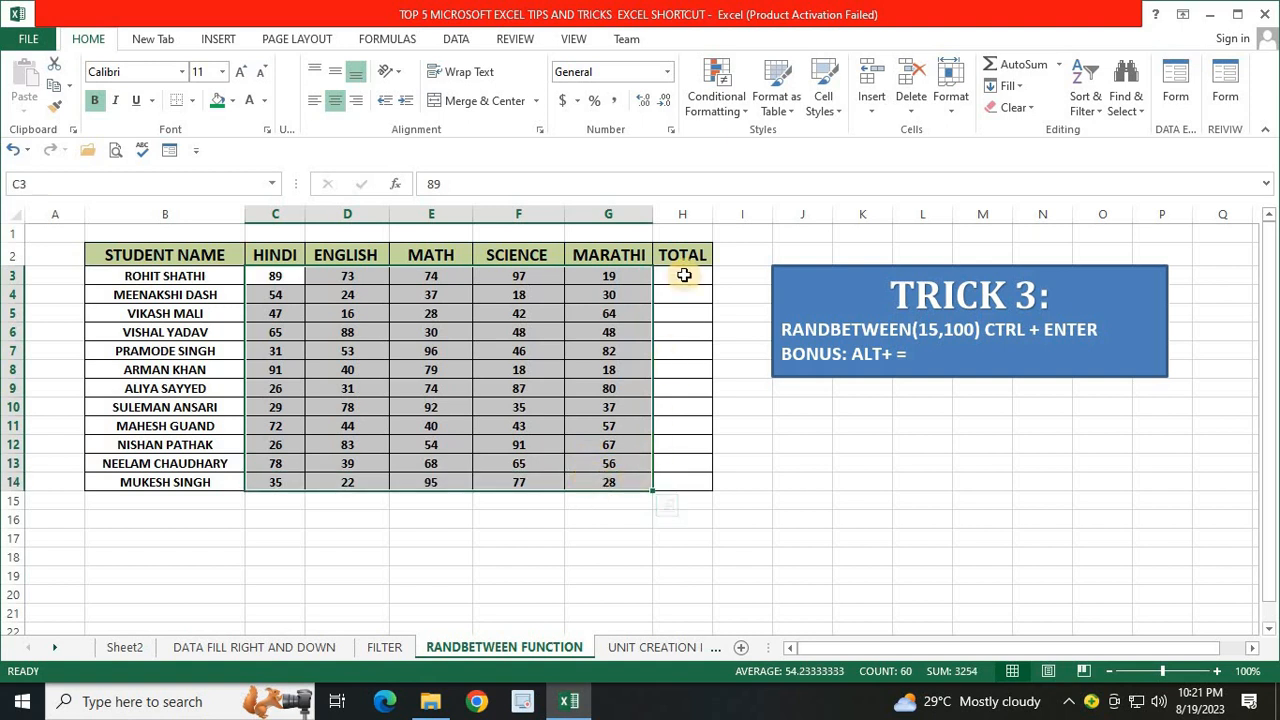
- Fill H3:H14 with each student's total of all five subjects using AutoSum, and centre the totals
left_click_drag(684, 276, 690, 484)
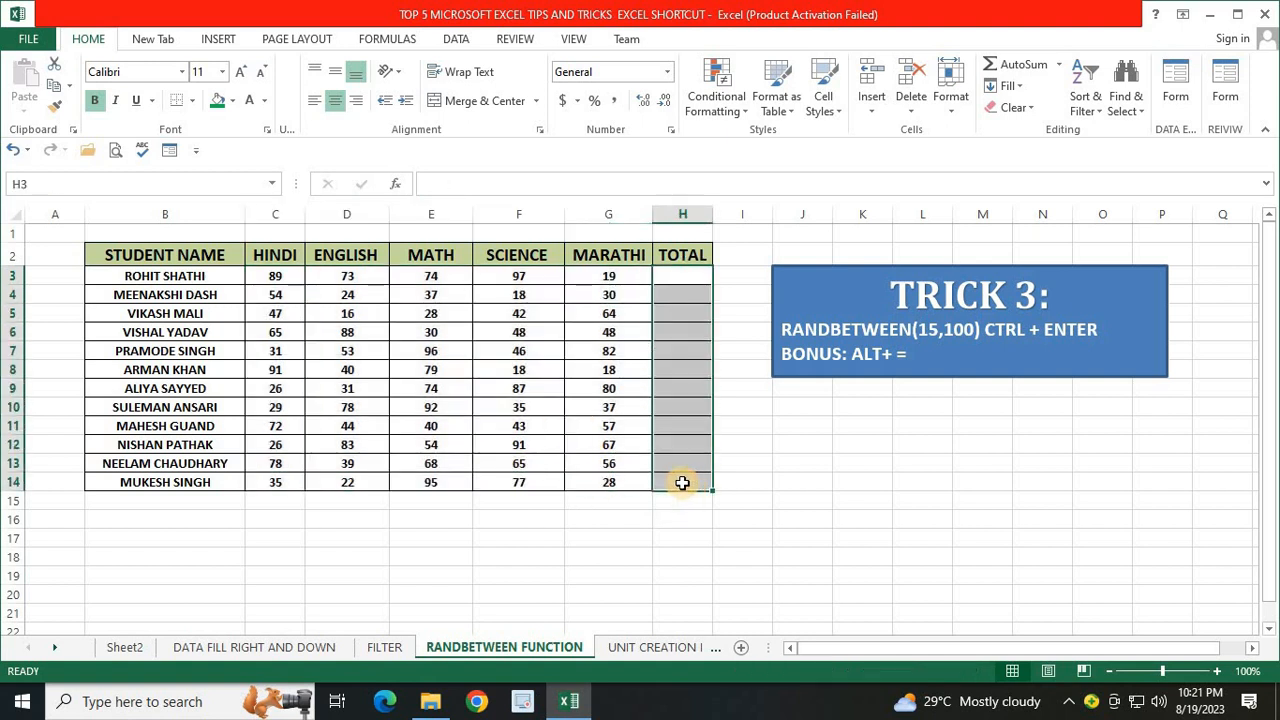
left_click_drag(673, 271, 684, 481)
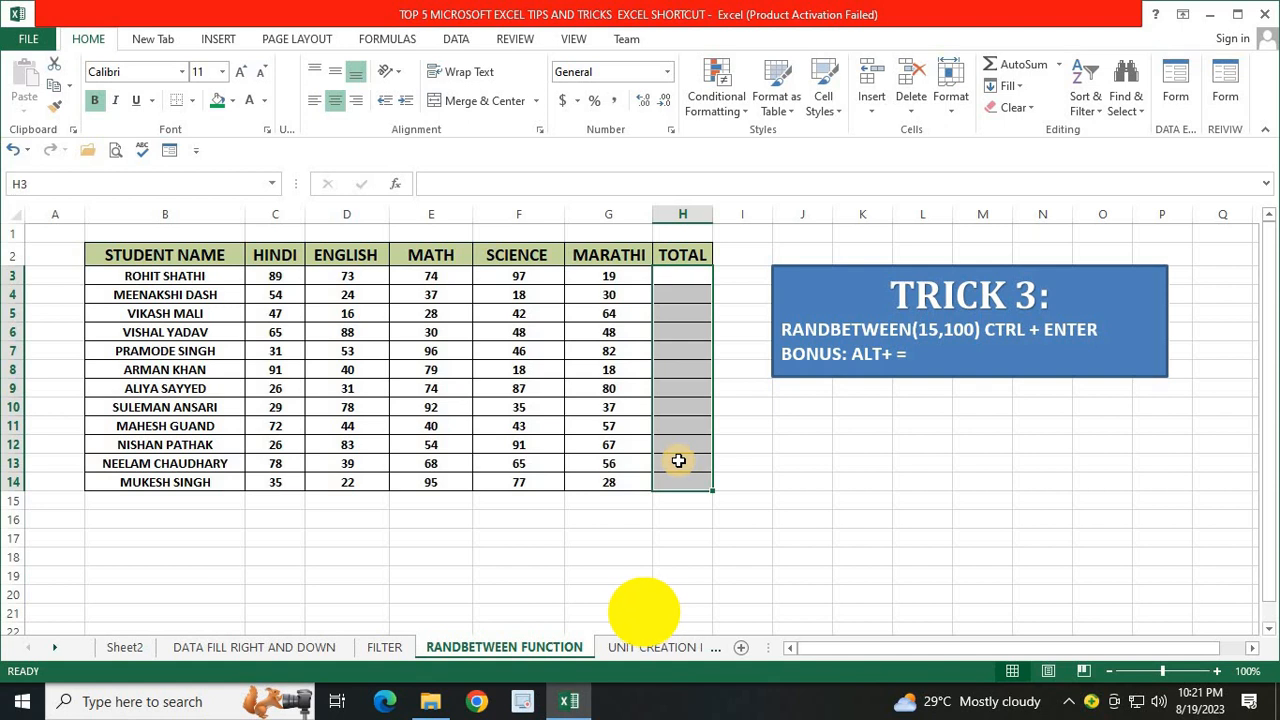
key("alt+equal")
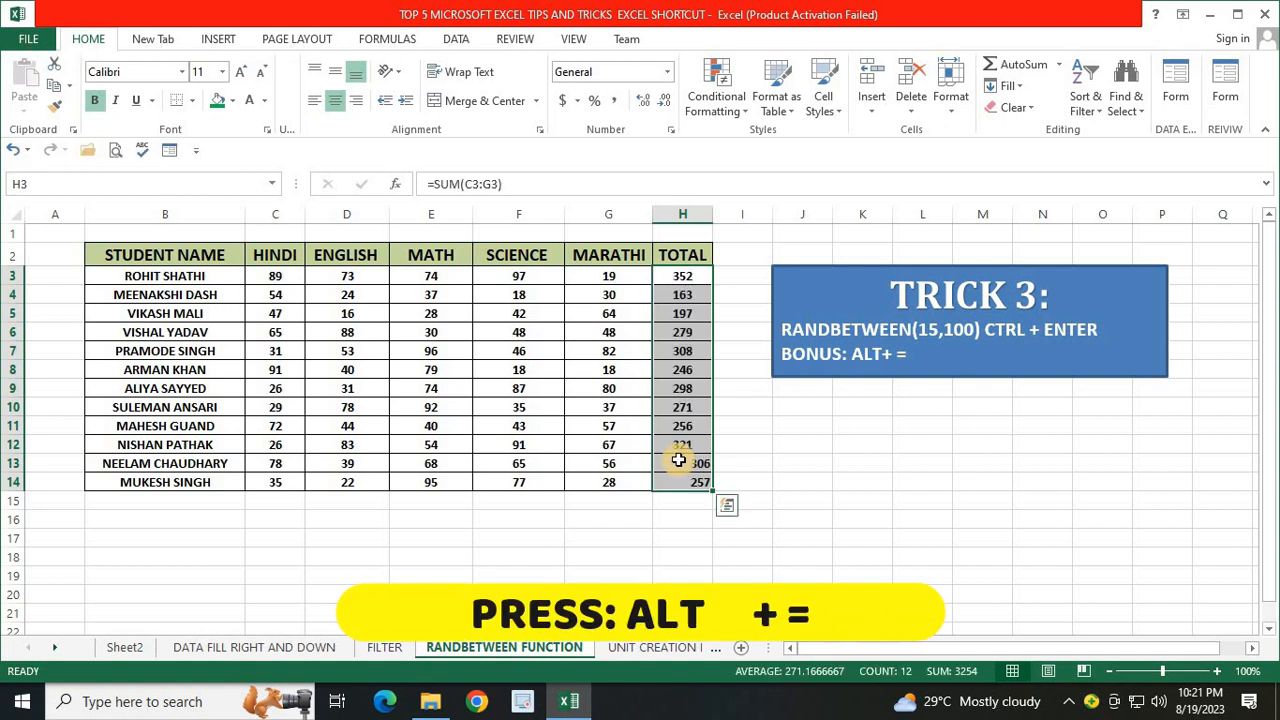
left_click(333, 110)
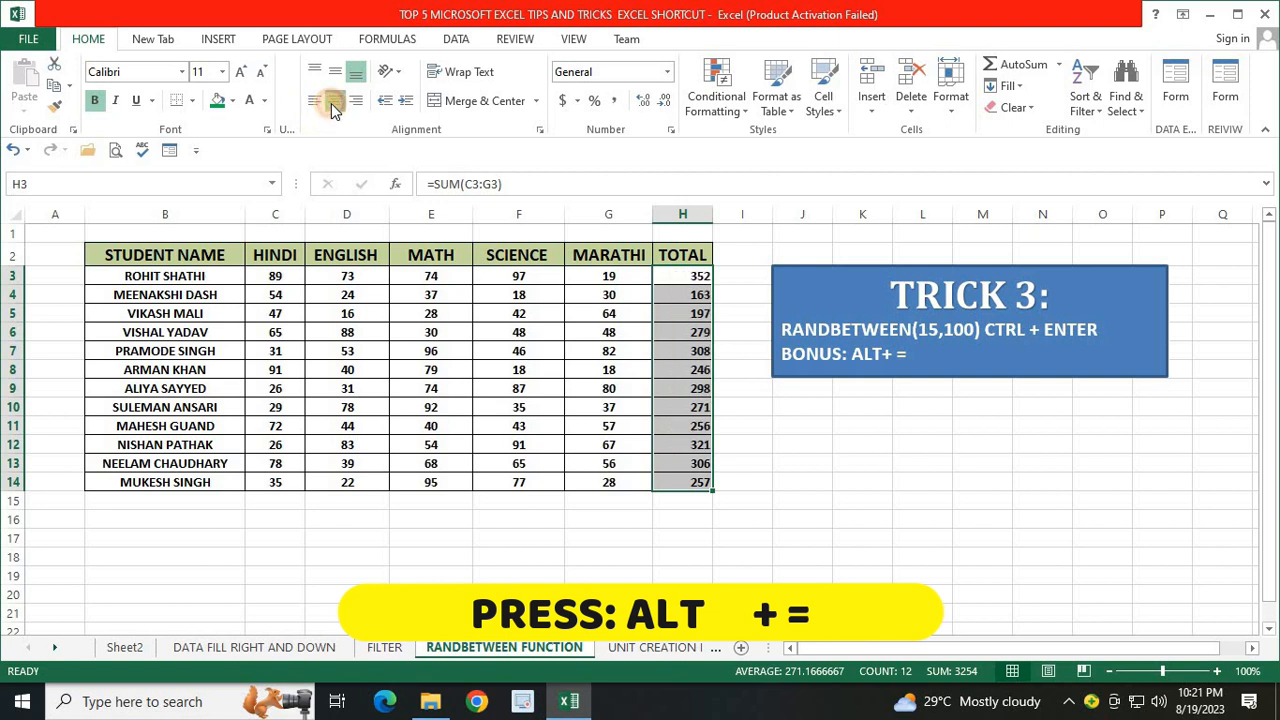
- Clear the totals in H3:H14 and fill the range again with AutoSum
left_click_drag(683, 280, 687, 487)
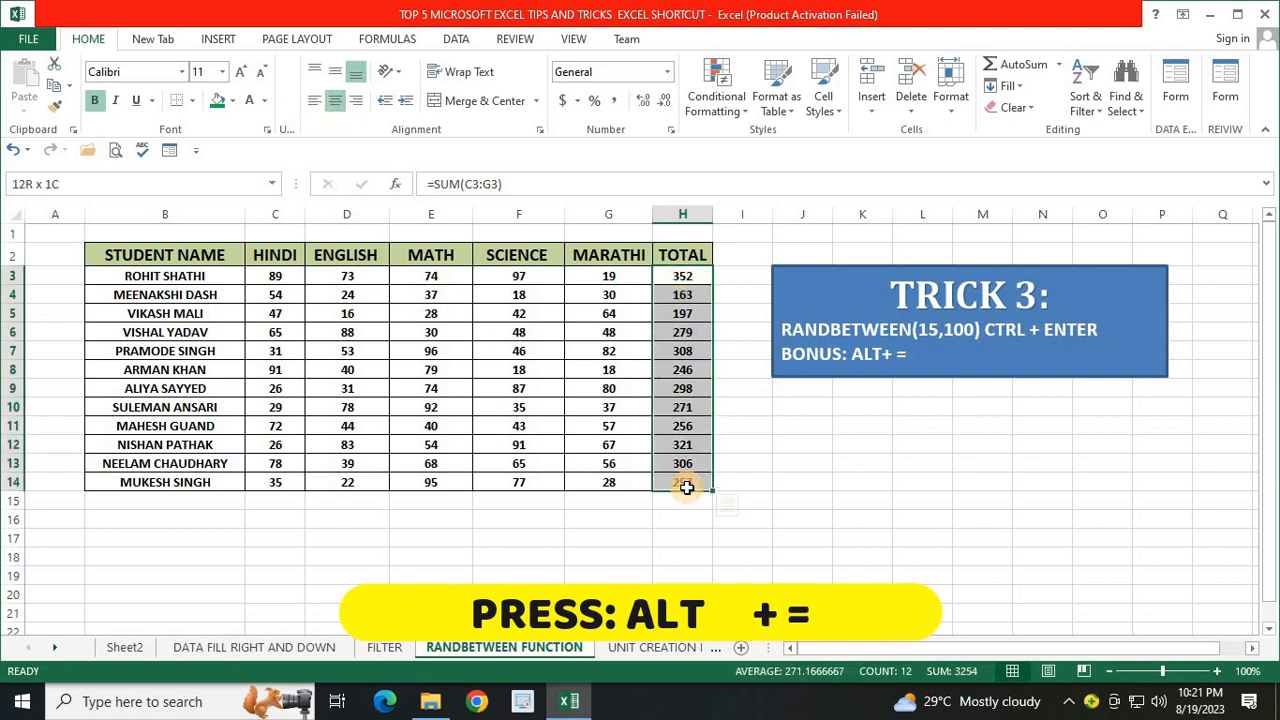
key("Delete")
left_click_drag(692, 374, 693, 478)
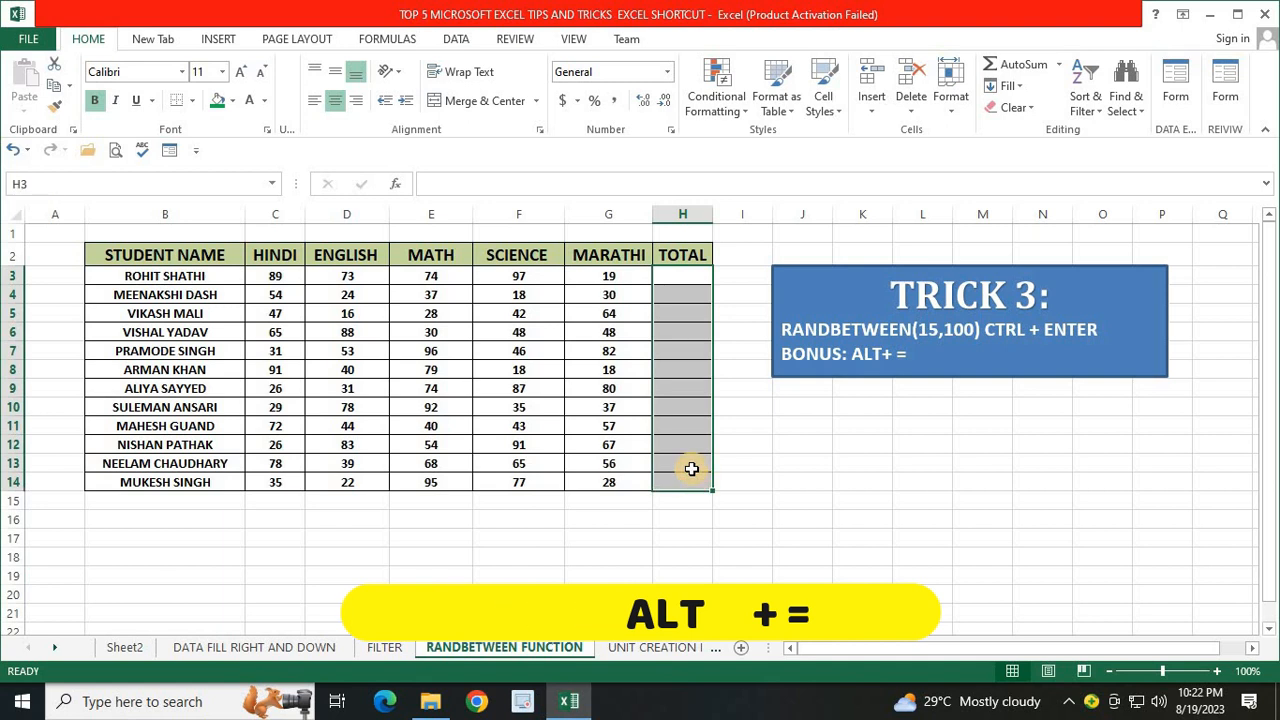
key("alt")
key("alt+equal")
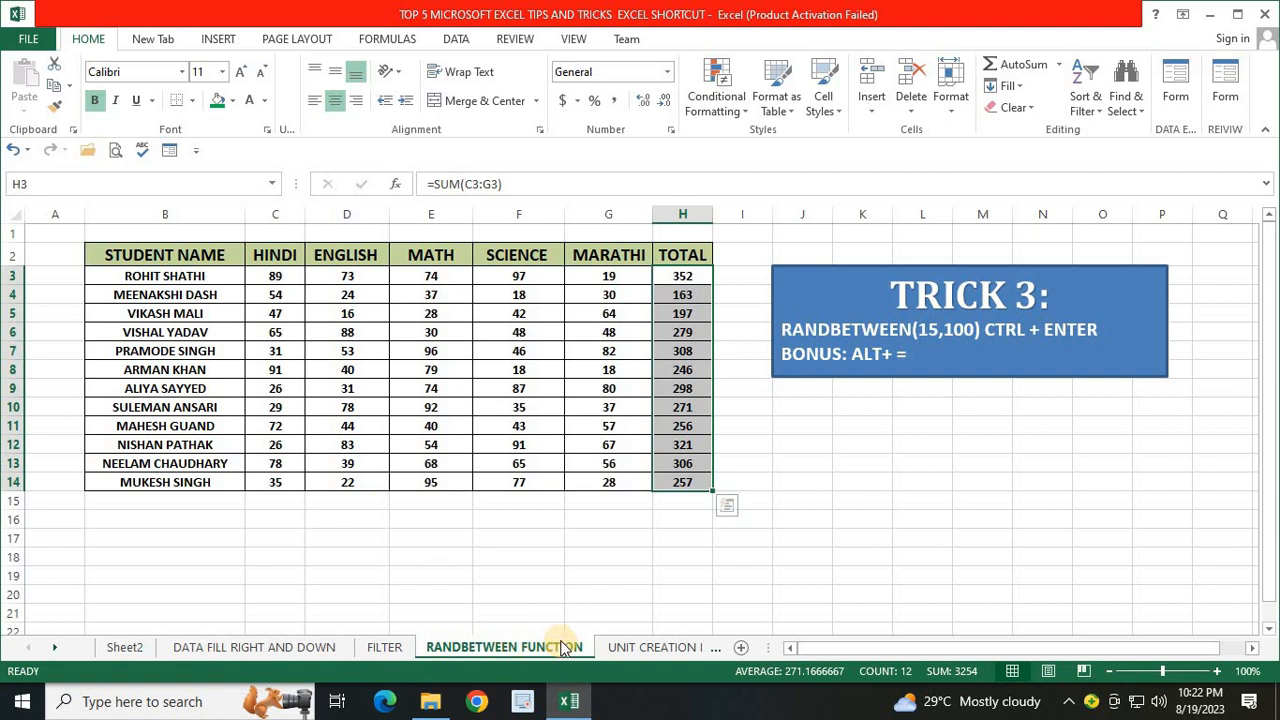
- Open the UNIT CREATION IN KG sheet and look over the SR NO, PRODUCT NAME, PRODUCT PRICE, QUANTITY and TOTAL columns
left_click(618, 647)
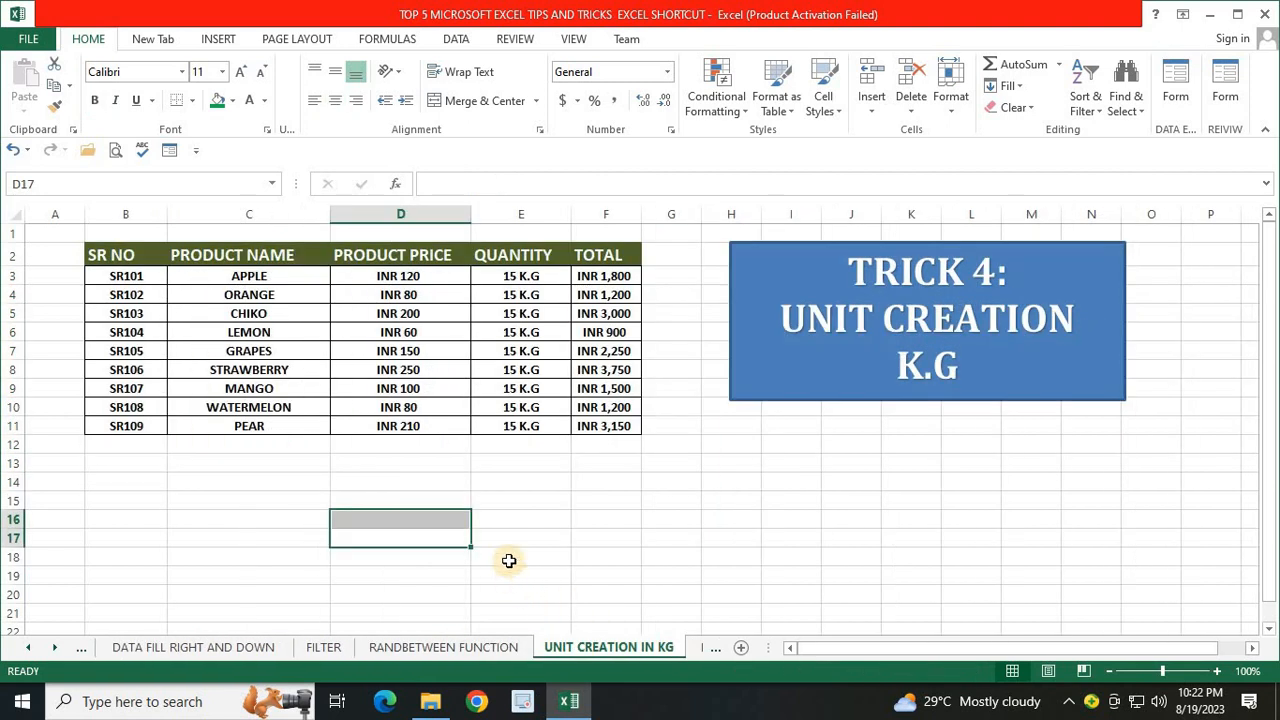
left_click(518, 497)
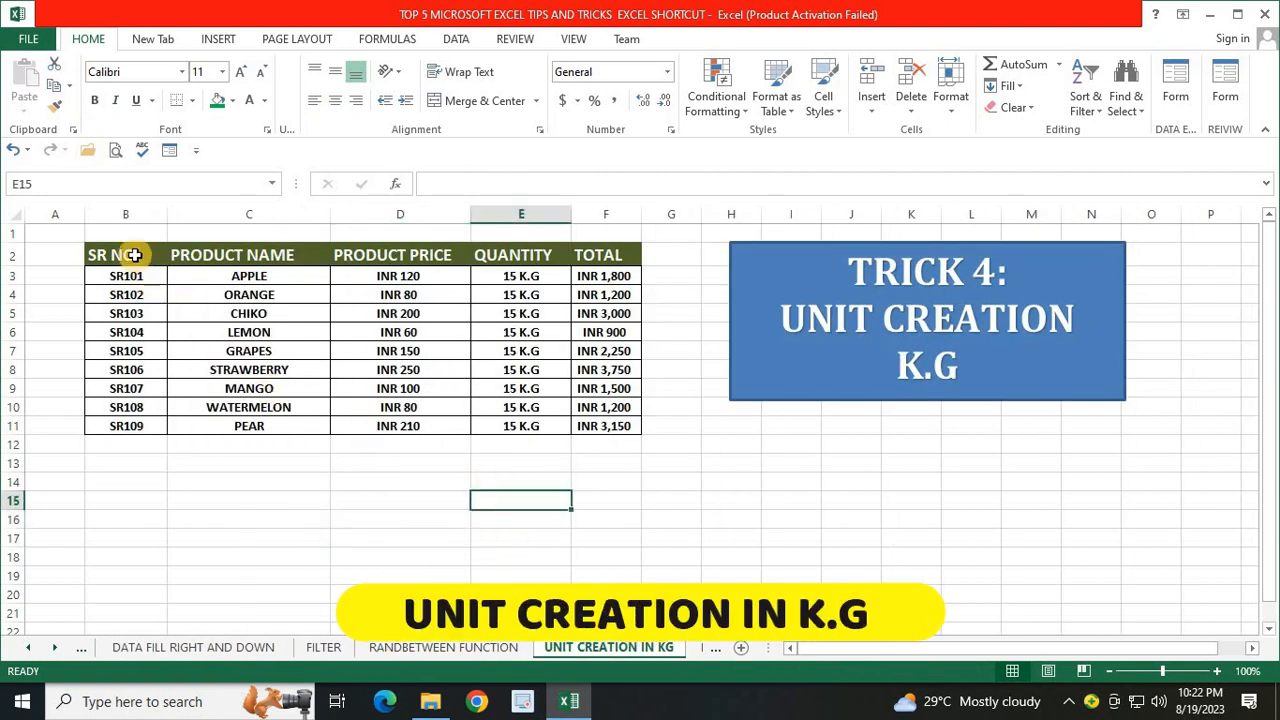
left_click_drag(134, 255, 126, 426)
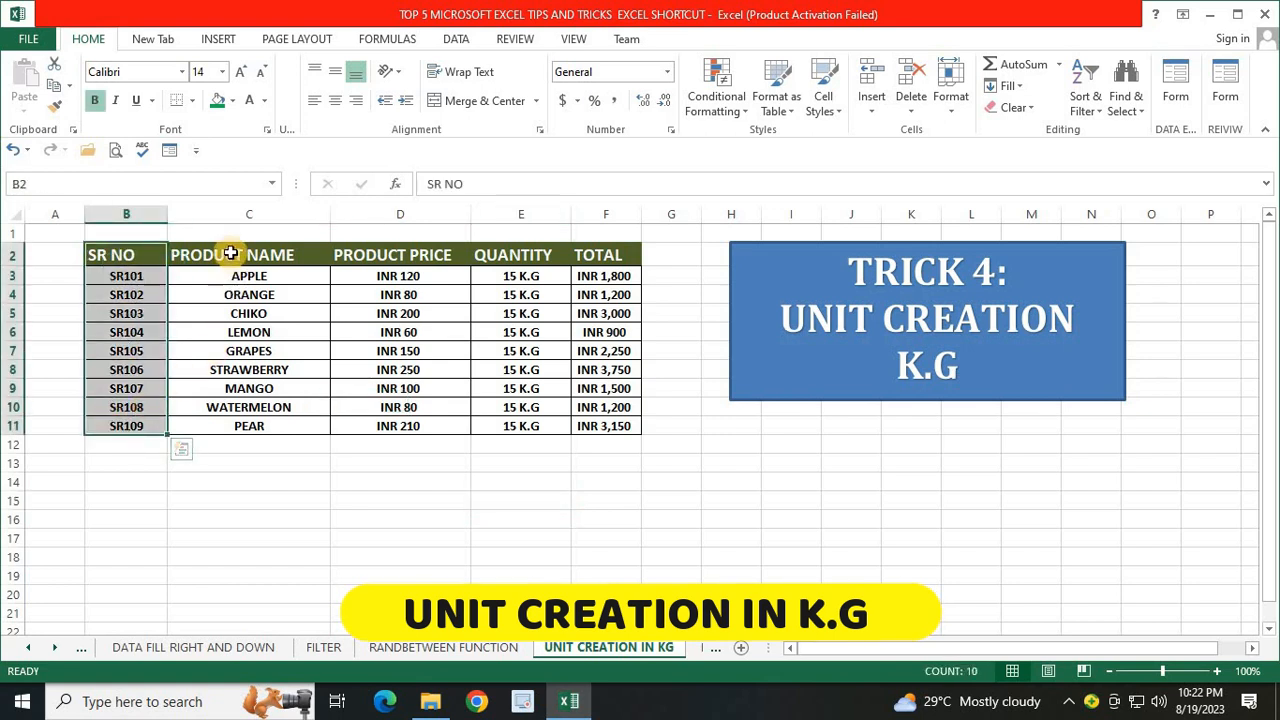
left_click_drag(231, 253, 245, 409)
left_click_drag(445, 250, 445, 410)
left_click_drag(529, 251, 527, 410)
left_click_drag(620, 251, 621, 413)
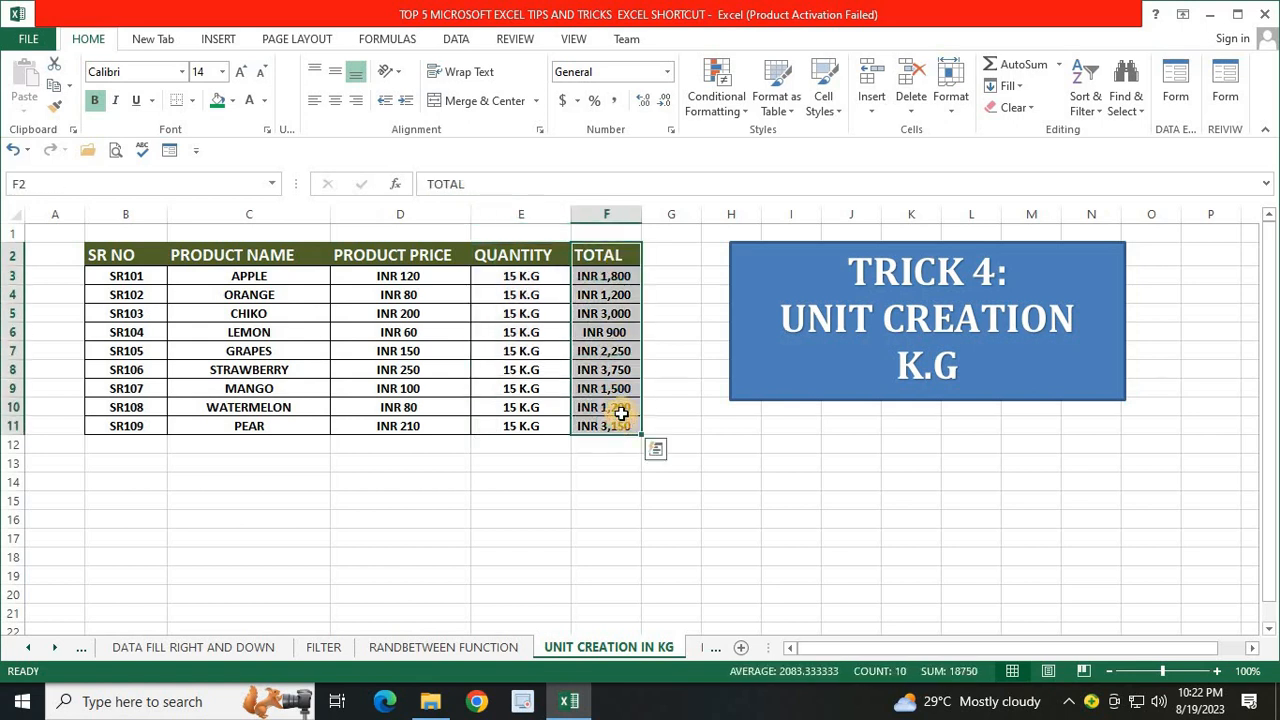
left_click_drag(420, 253, 416, 414)
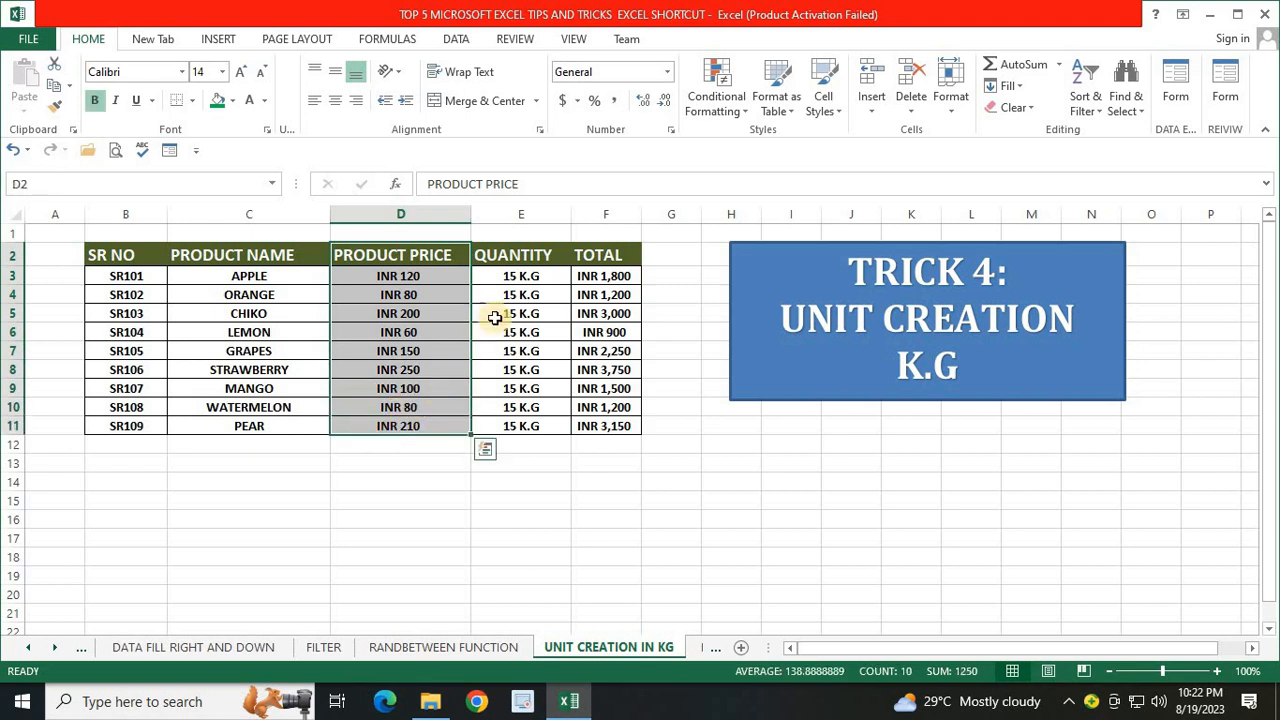
left_click_drag(521, 276, 514, 442)
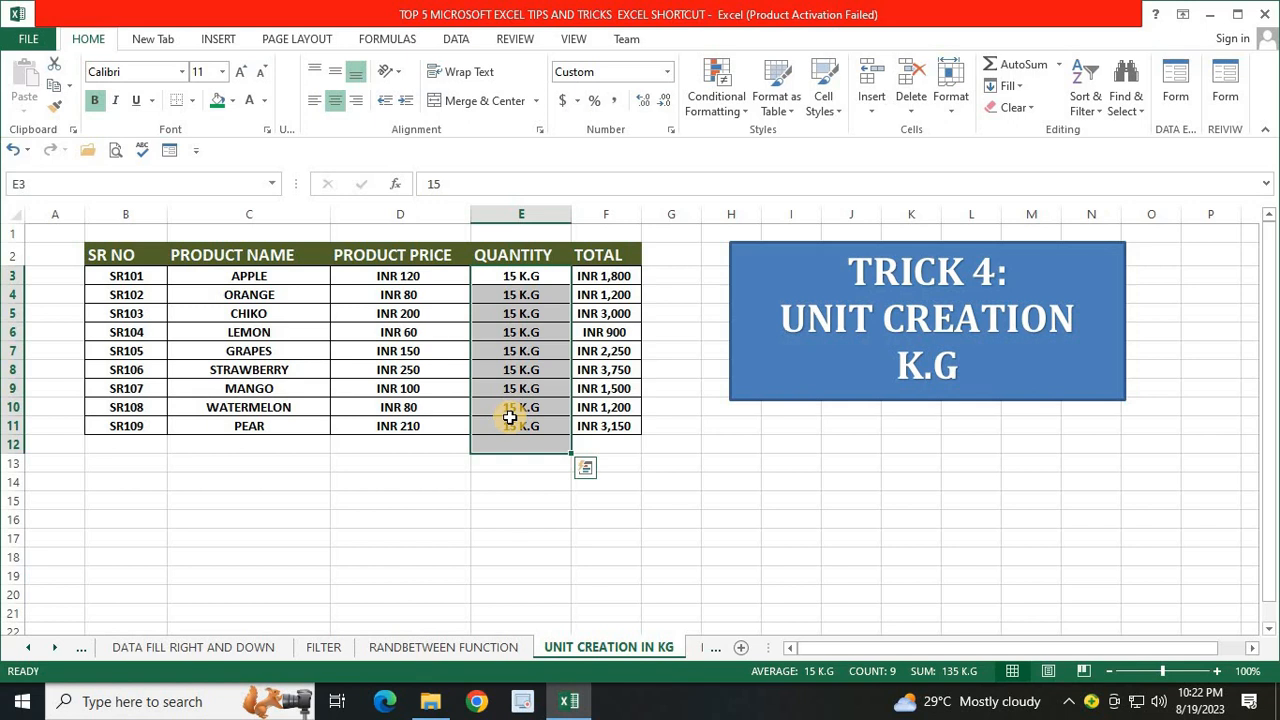
- Enter =SUM(E3:E11) in E12 to total the QUANTITY column, and clear the cell again
left_click(511, 442)
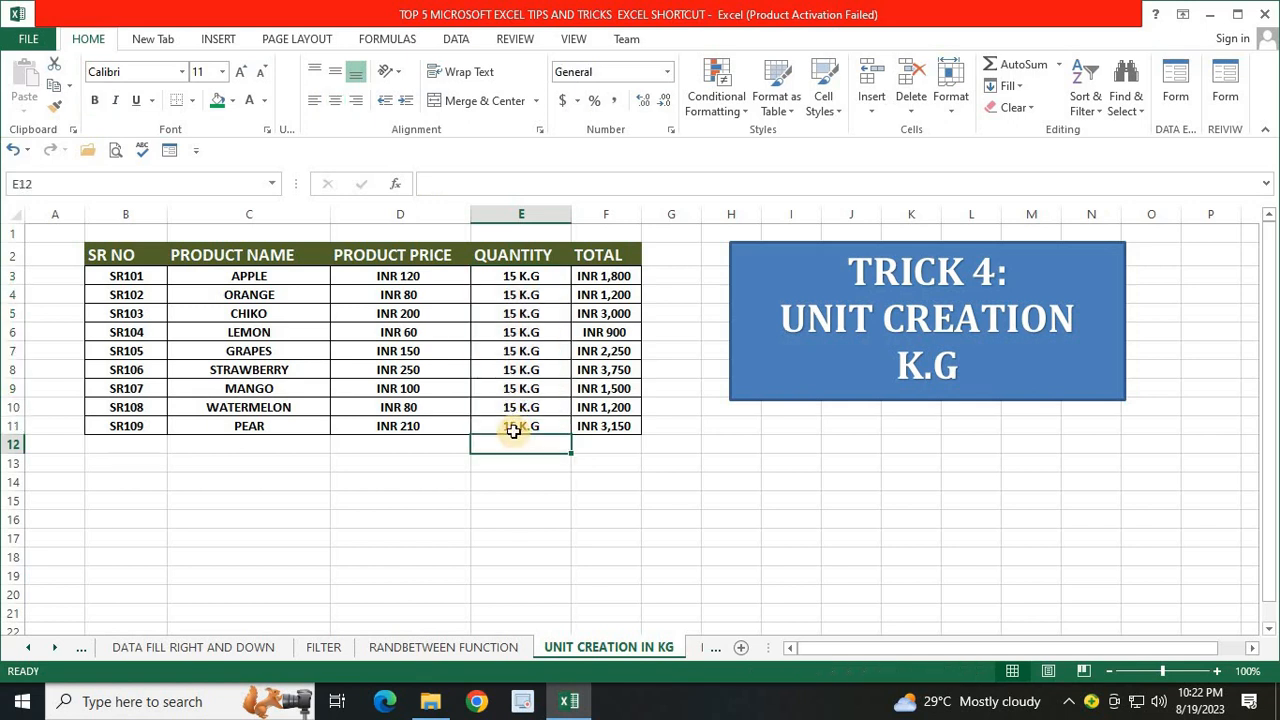
type("=S")
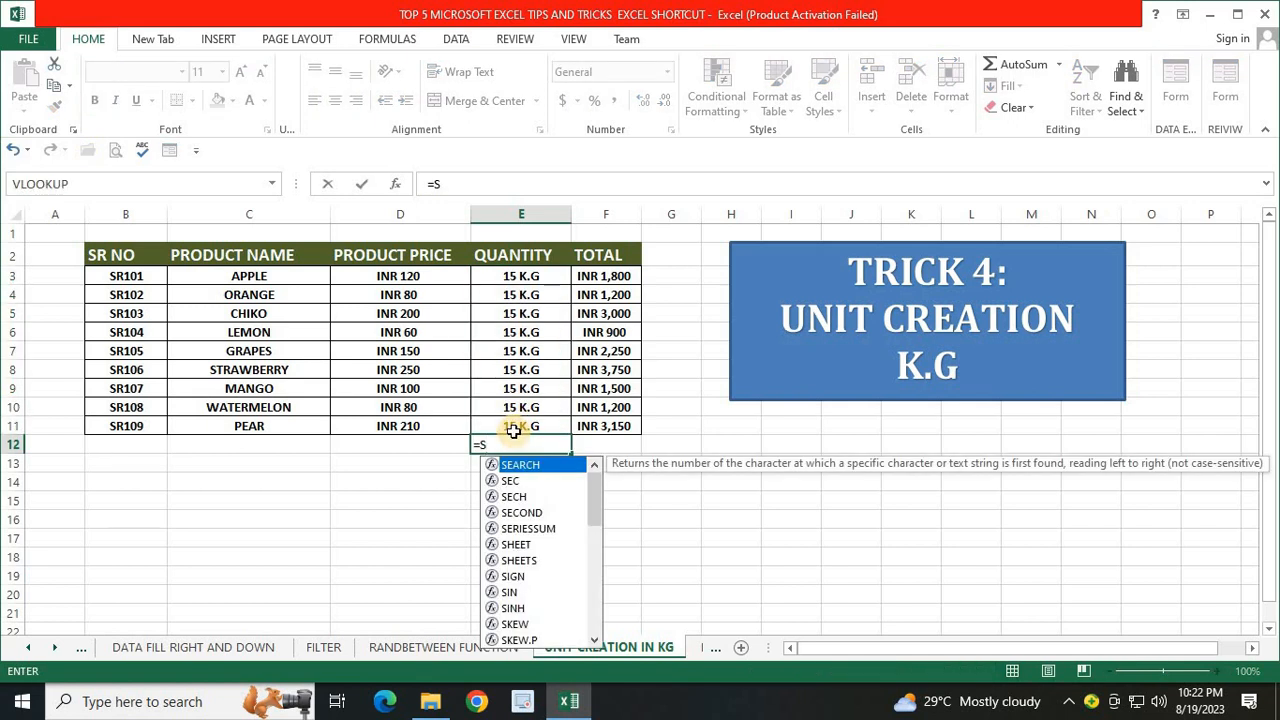
type("UM(")
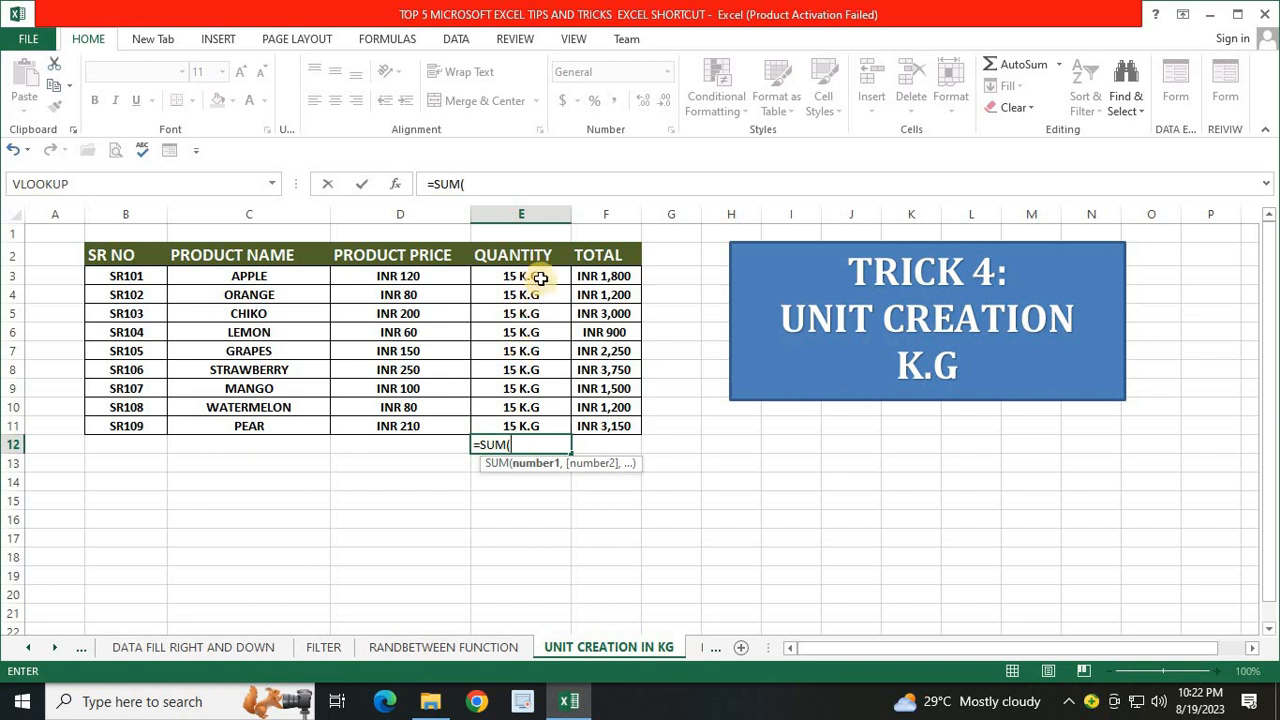
left_click_drag(540, 279, 536, 422)
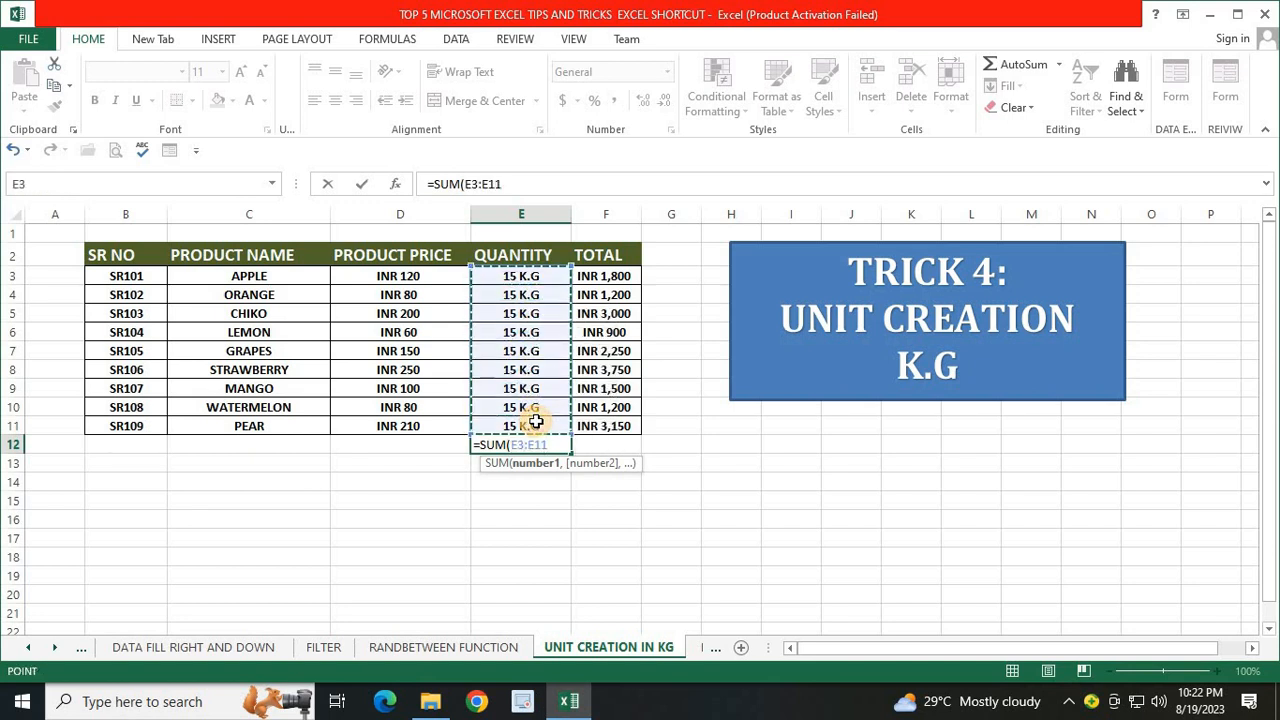
key("Return")
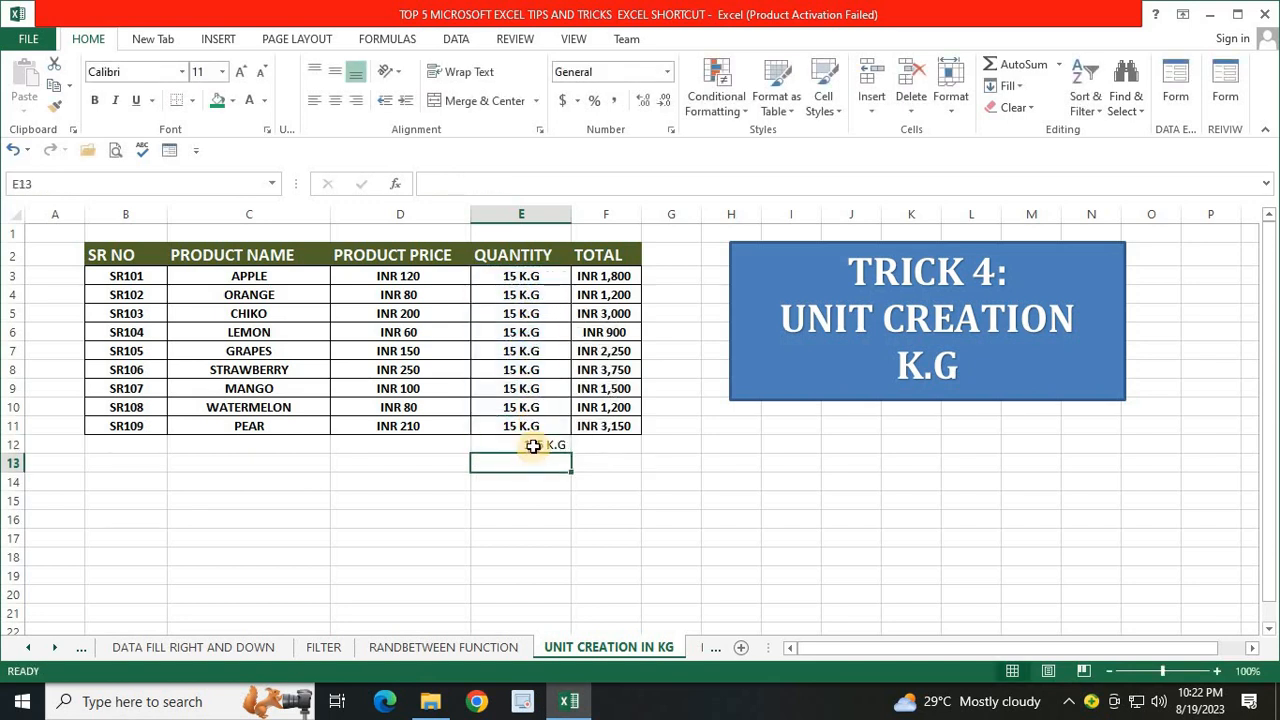
left_click(534, 446)
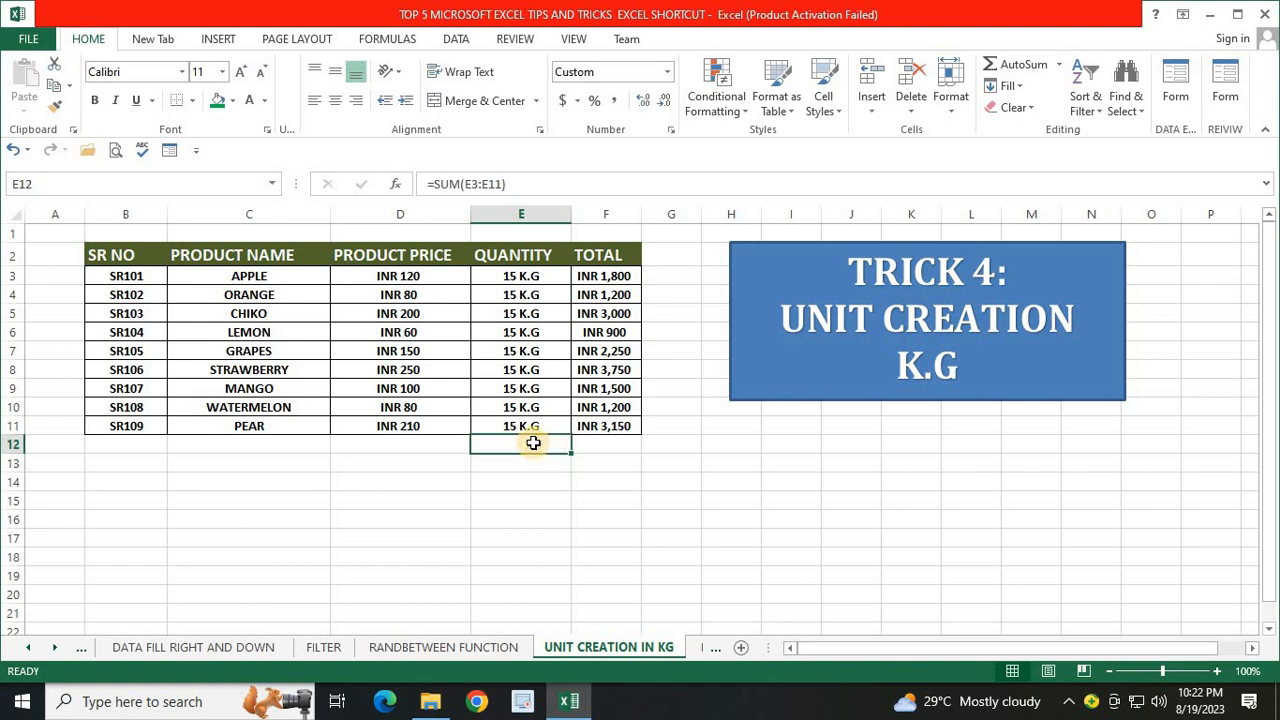
- Enter 15 K.G, 25 K.G, 36 K.G and 85 K.G in cells G14 to G17 with the unit as text
left_click(672, 484)
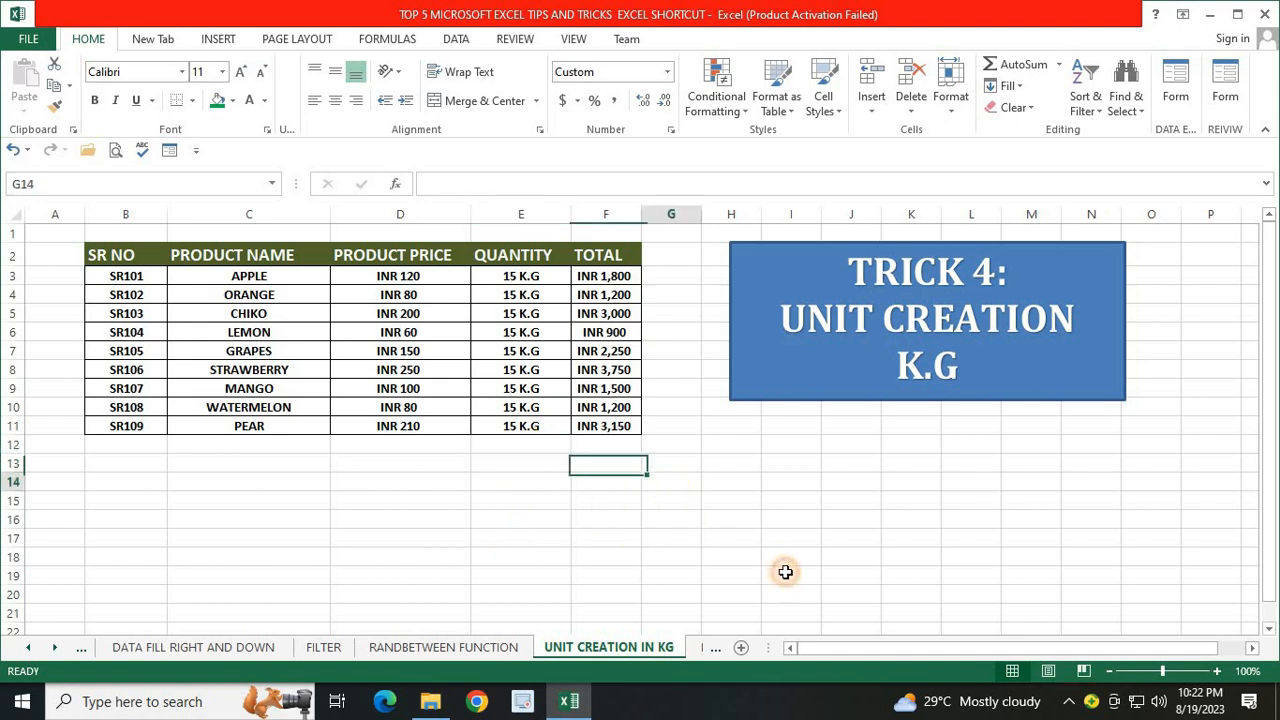
type("15")
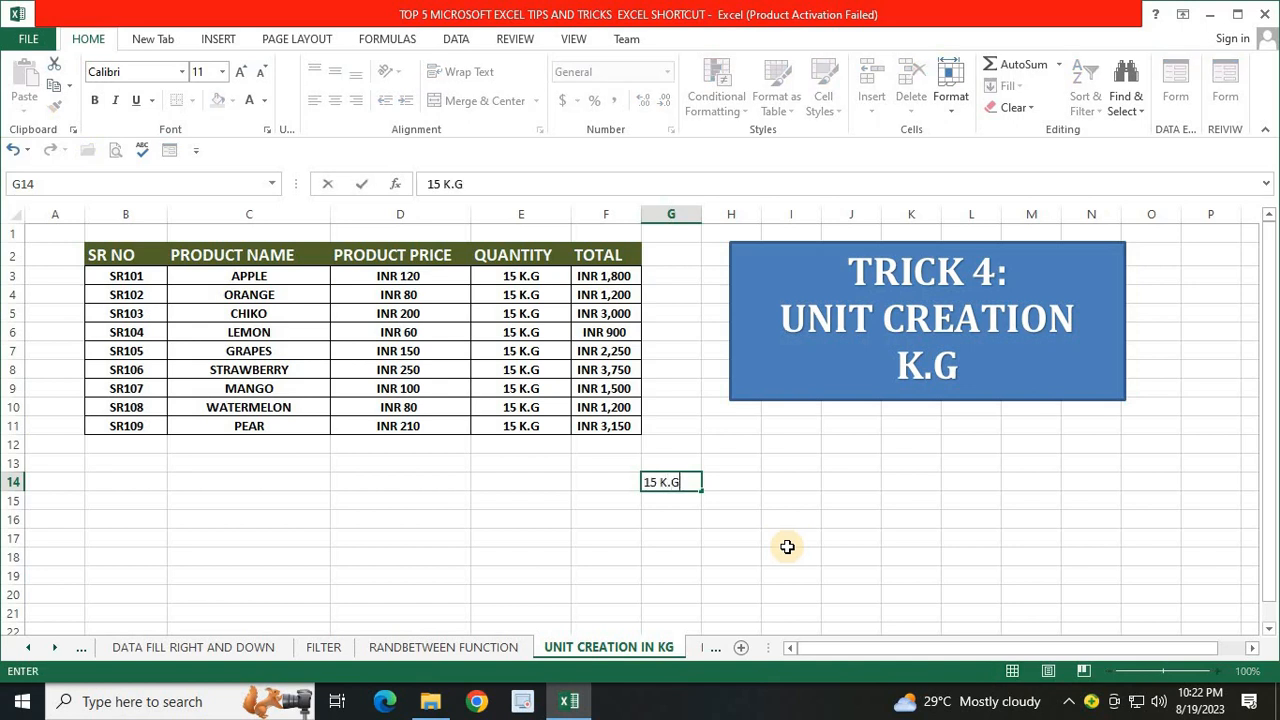
type(" K.G")
key("Return")
type("25")
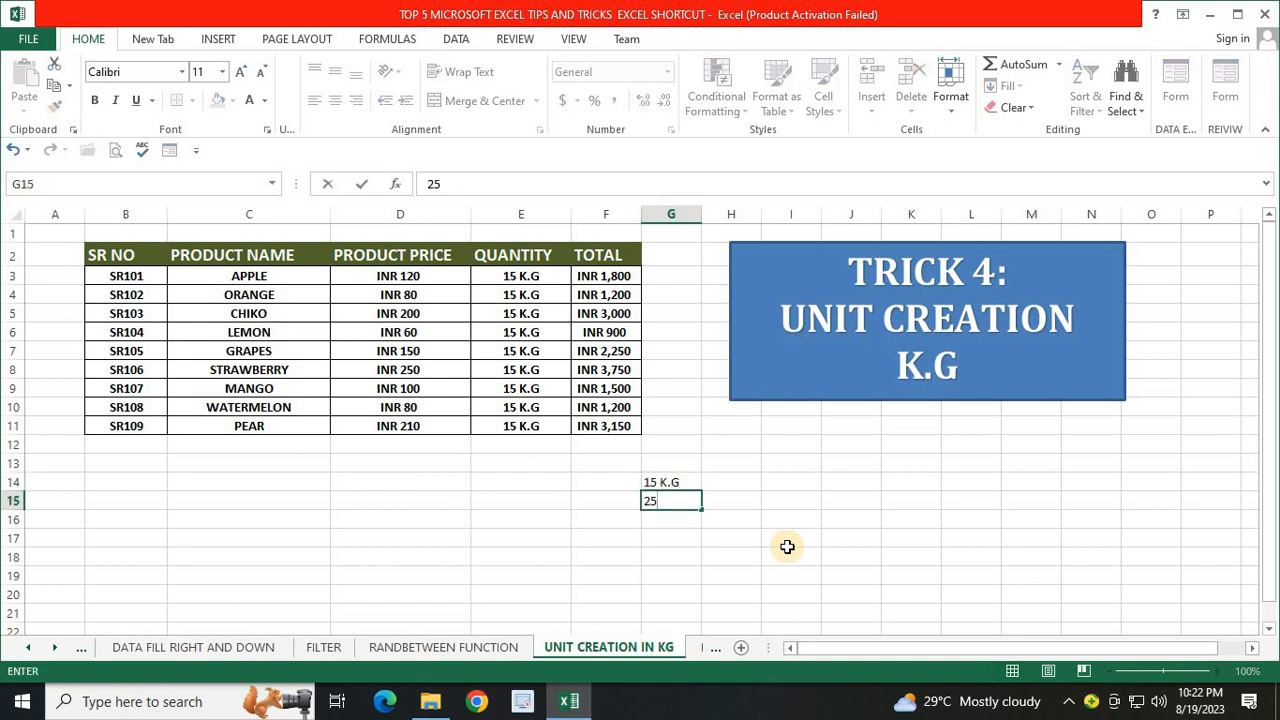
key("Return")
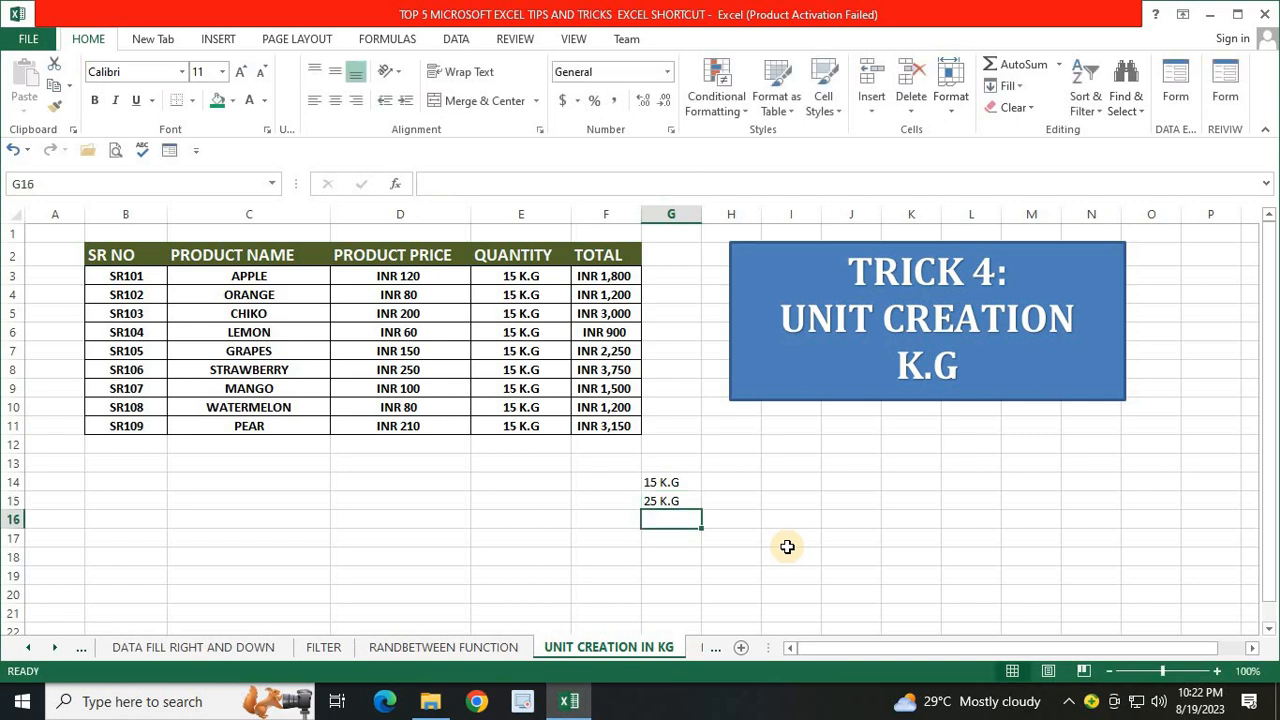
type("36 K.G")
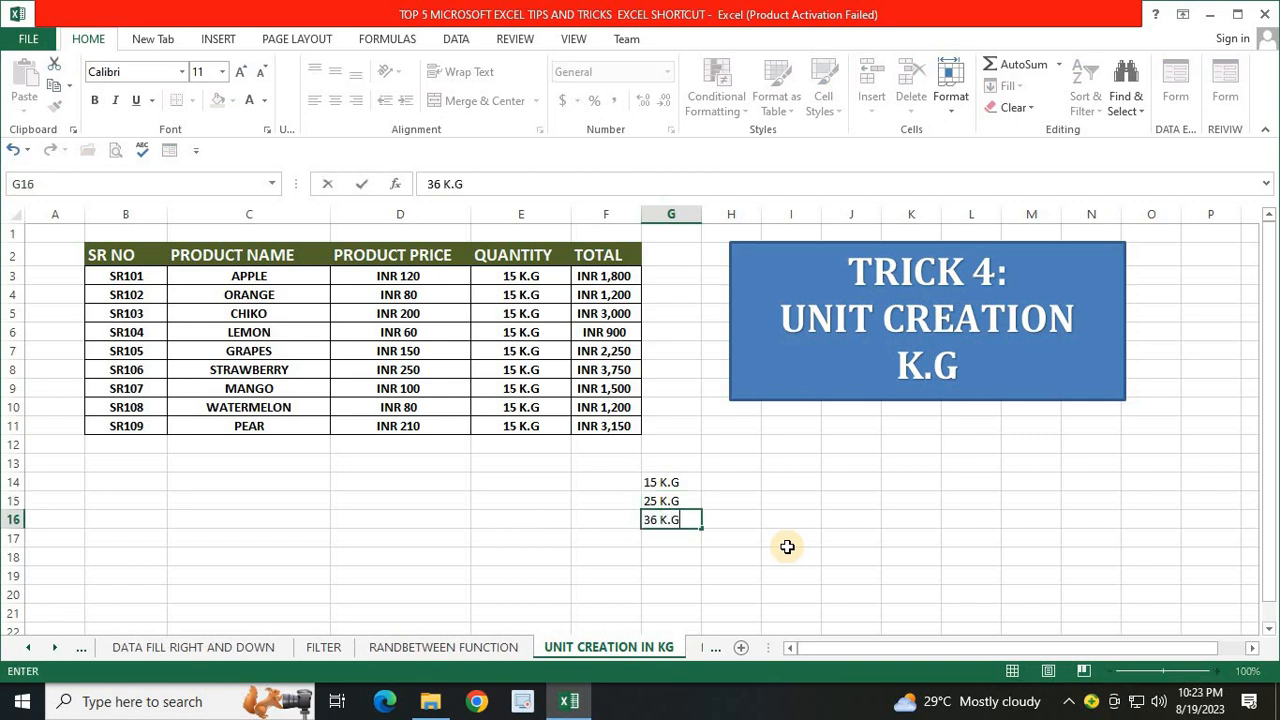
key("Return")
type("85")
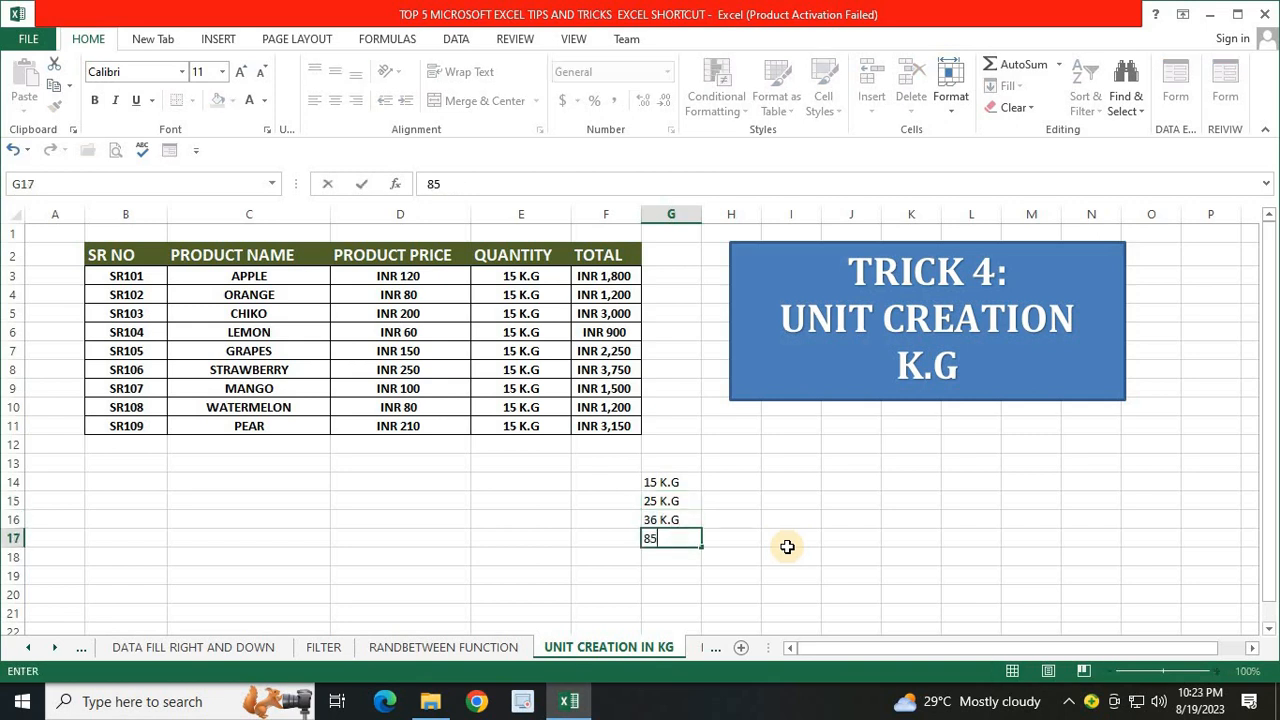
type(" K.G")
key("Return")
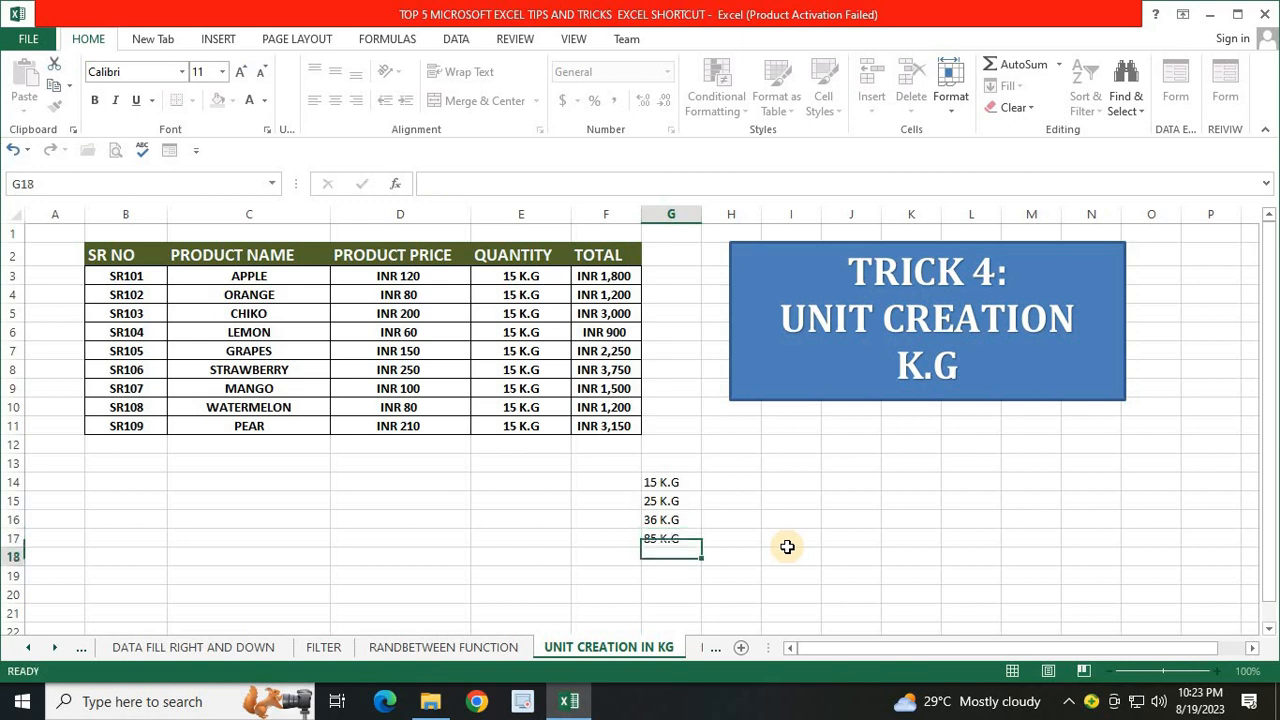
- Try to total the quantities with text units in G18 using =SUM(G14:G17)
type("=SUM(")
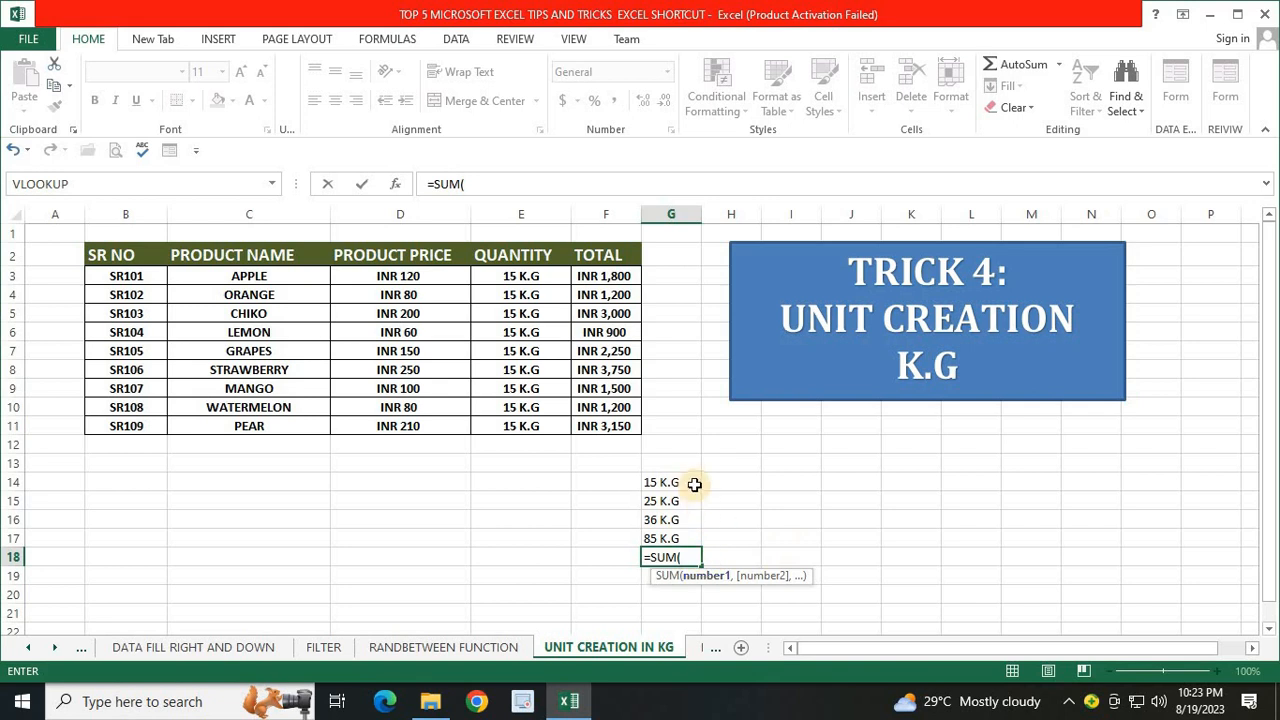
left_click_drag(687, 482, 679, 533)
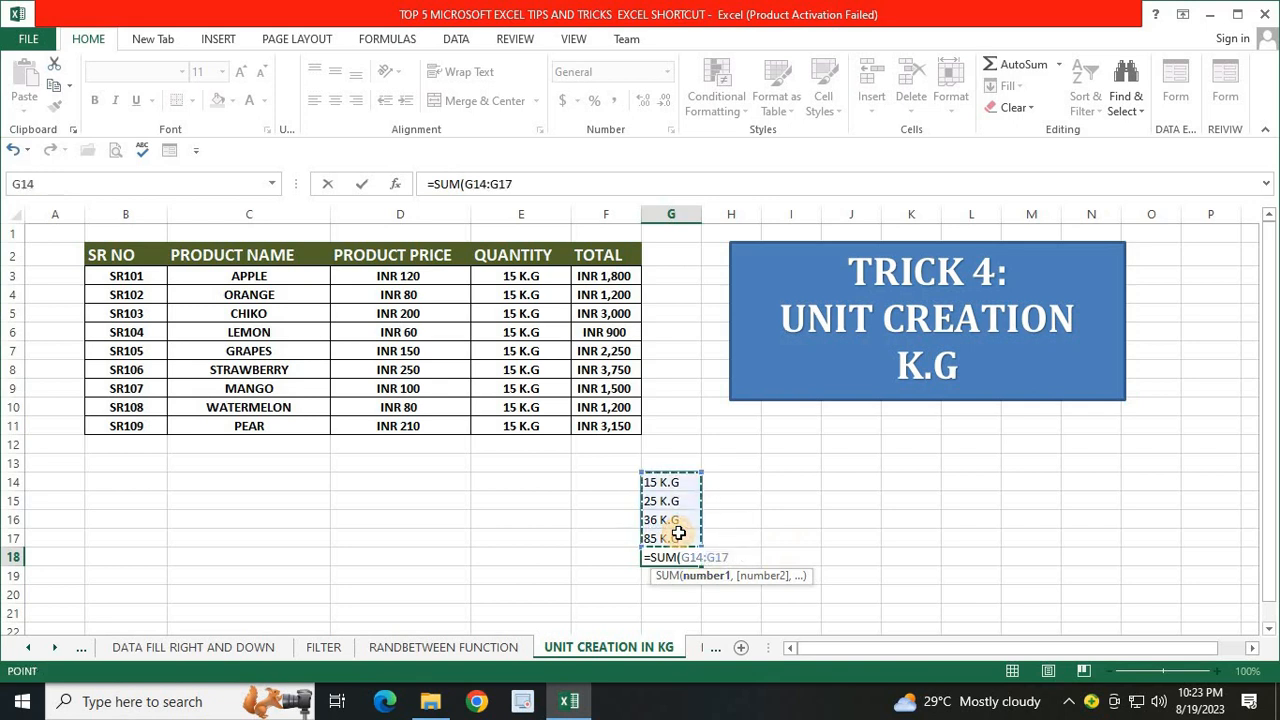
key("Return")
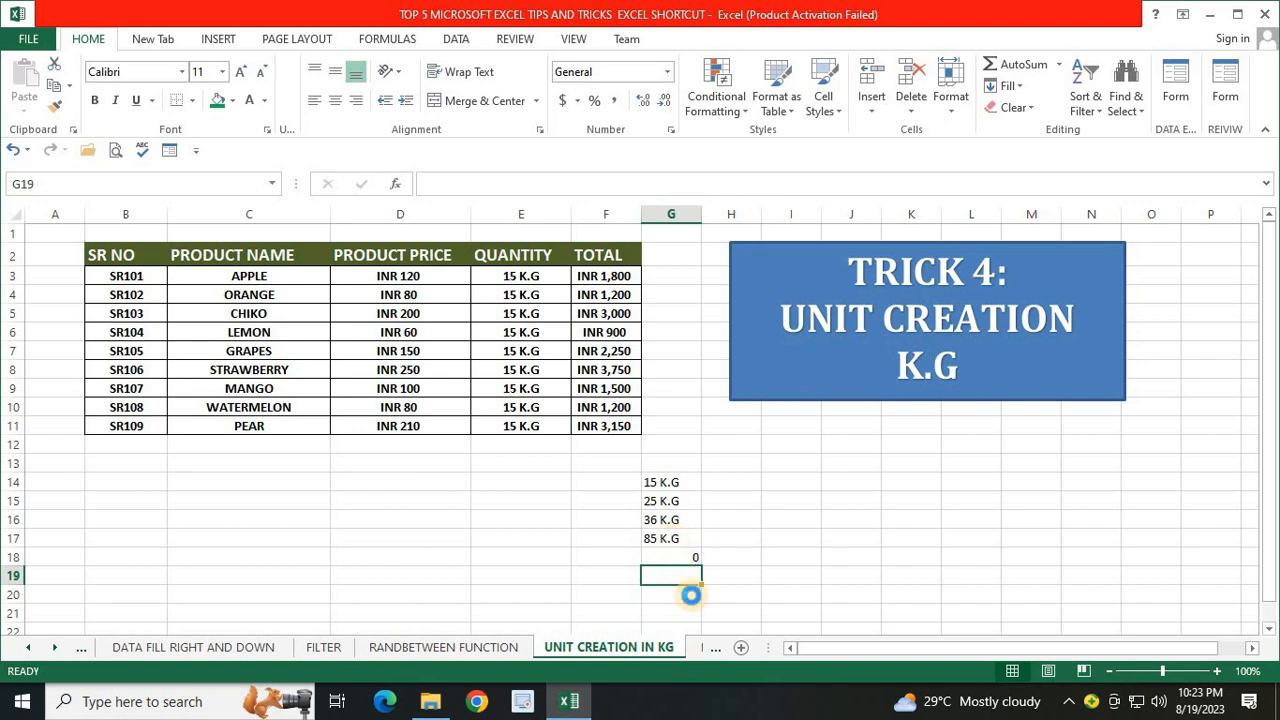
scroll(686, 571, "up", 3, "ctrl")
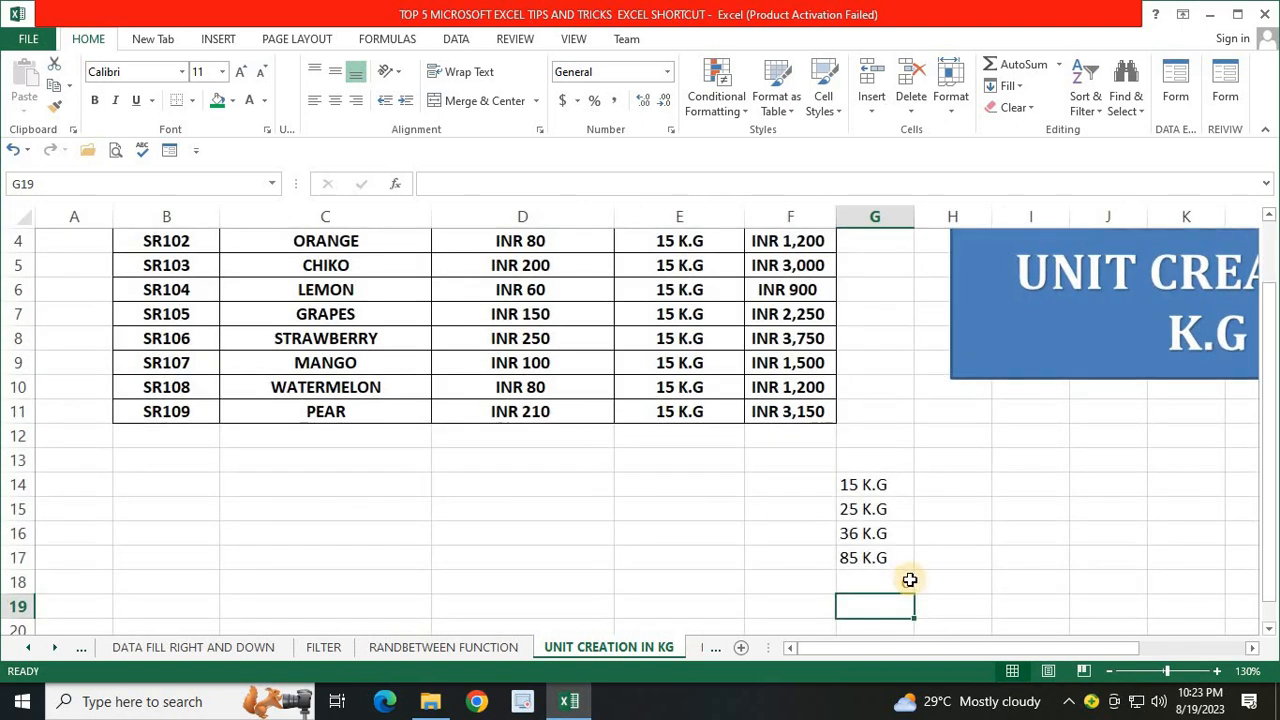
- Total the custom-formatted quantities in E12 with =SUM(E3:E11) and check the cell's formula
left_click(712, 444)
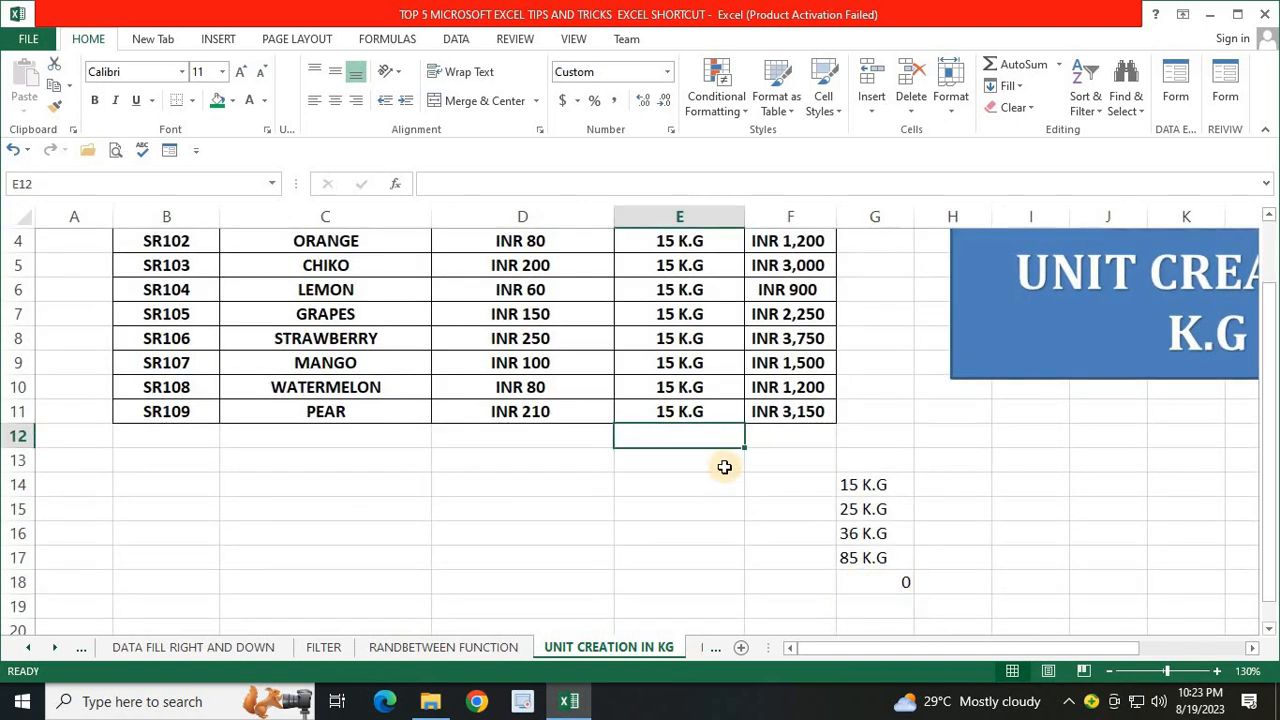
scroll(700, 490, "up", 1)
type("=")
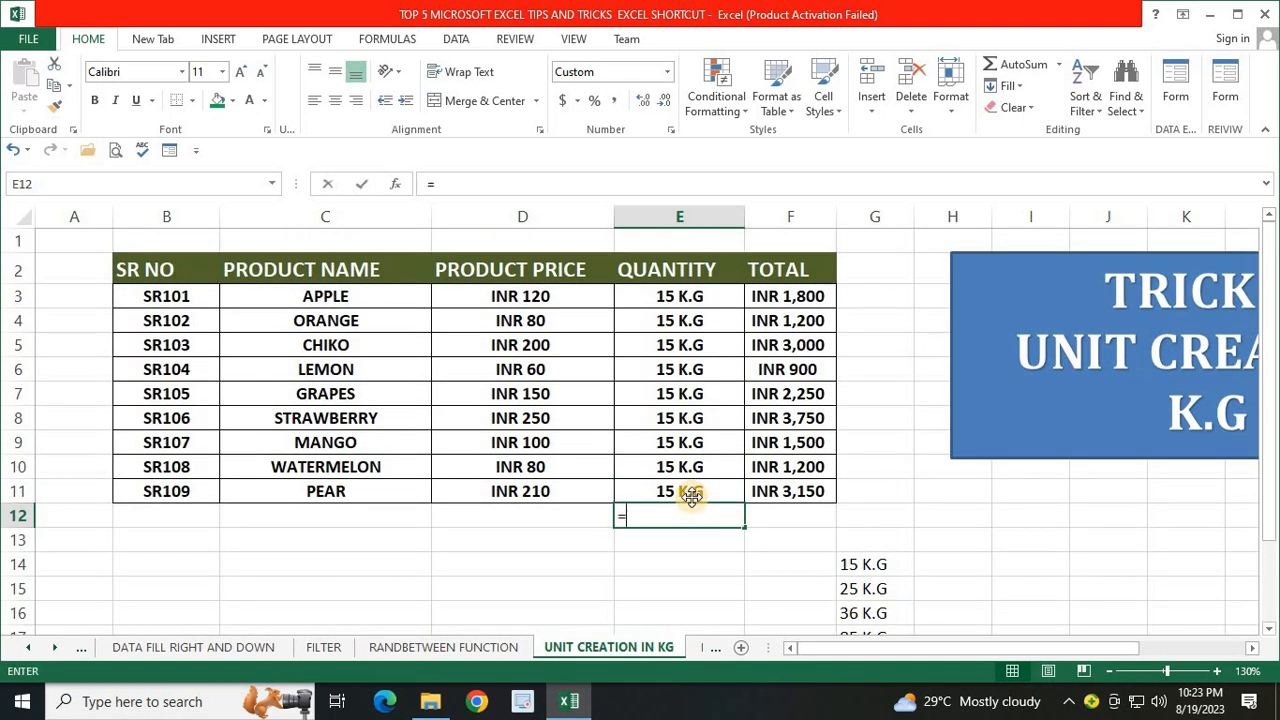
type("SUM(")
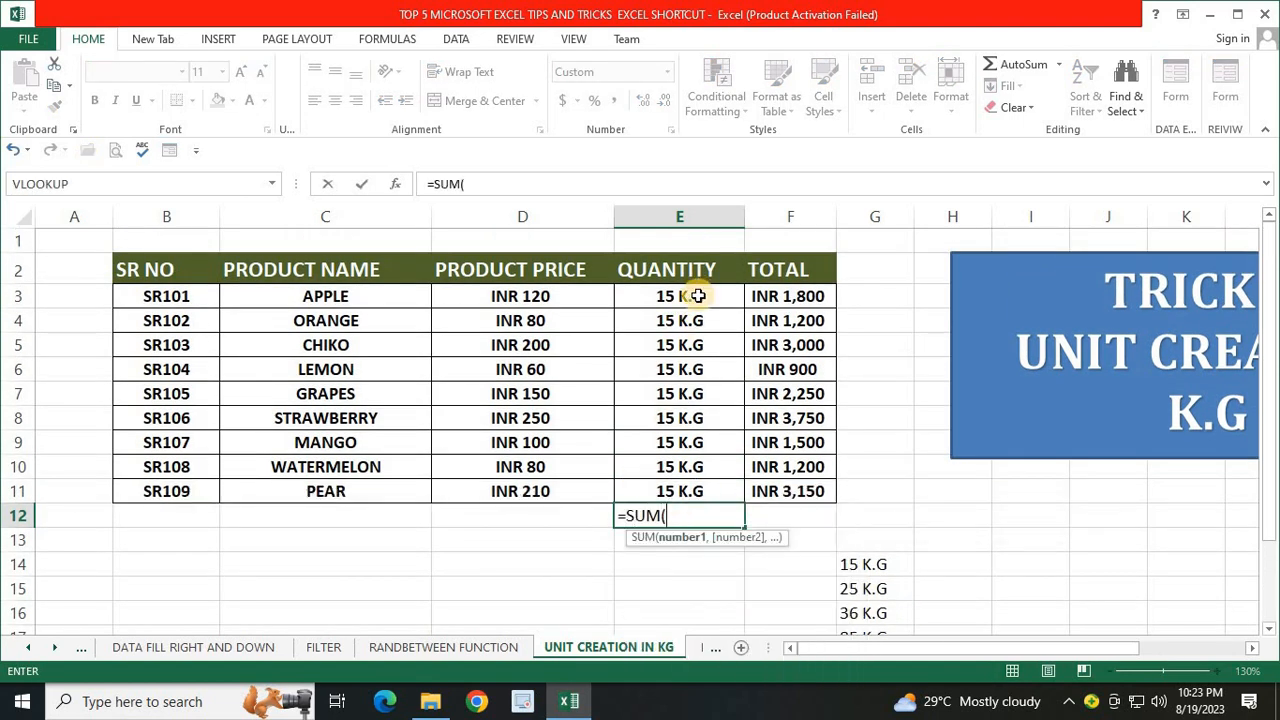
left_click_drag(697, 296, 694, 480)
key("Return")
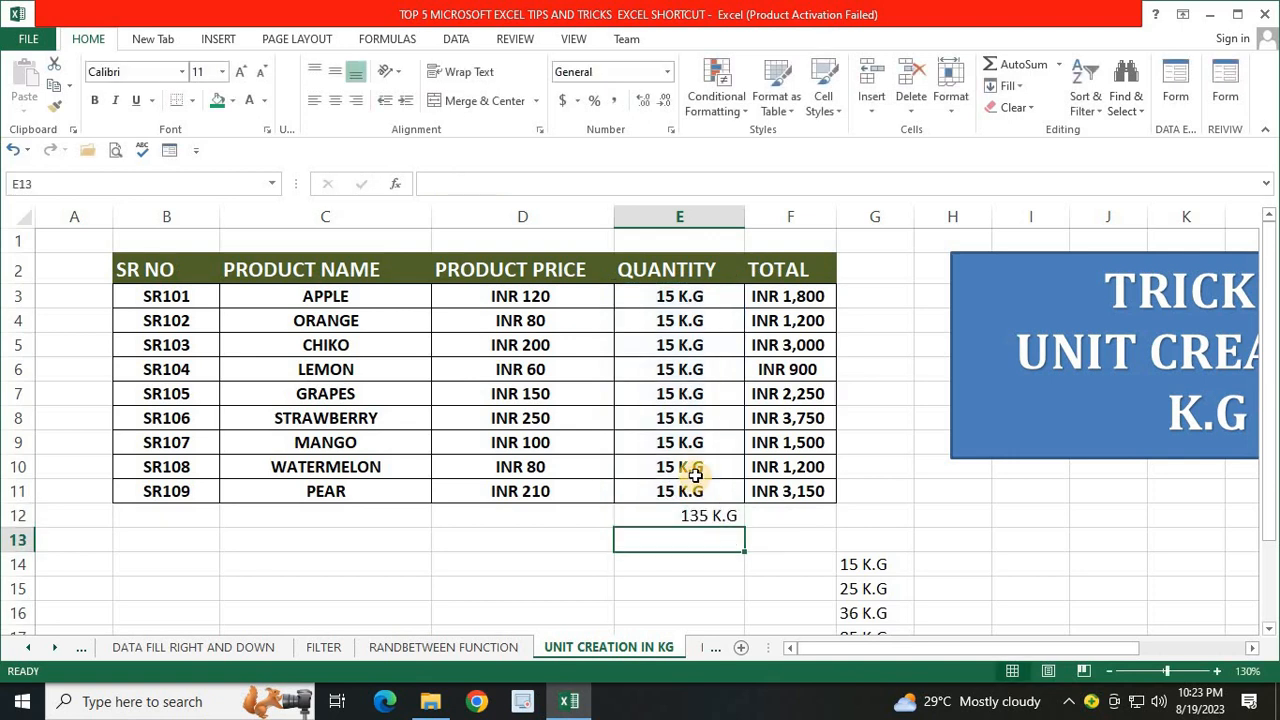
left_click(698, 515)
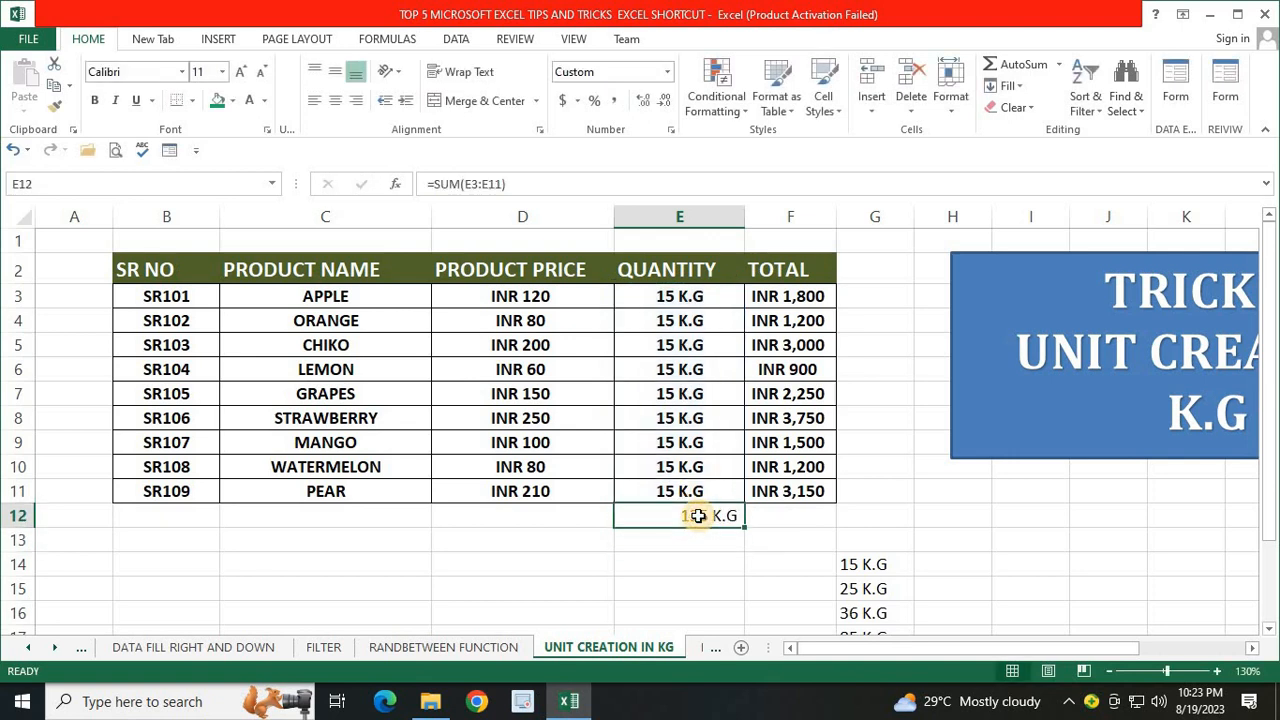
- Clear the total in E12 and compare the text quantities in column G with the formatted quantities in E3:E11
key("Delete")
scroll(860, 580, "down", 3)
left_click_drag(872, 345, 872, 412)
scroll(687, 297, "up", 3)
left_click_drag(687, 297, 698, 492)
scroll(808, 559, "down", 2)
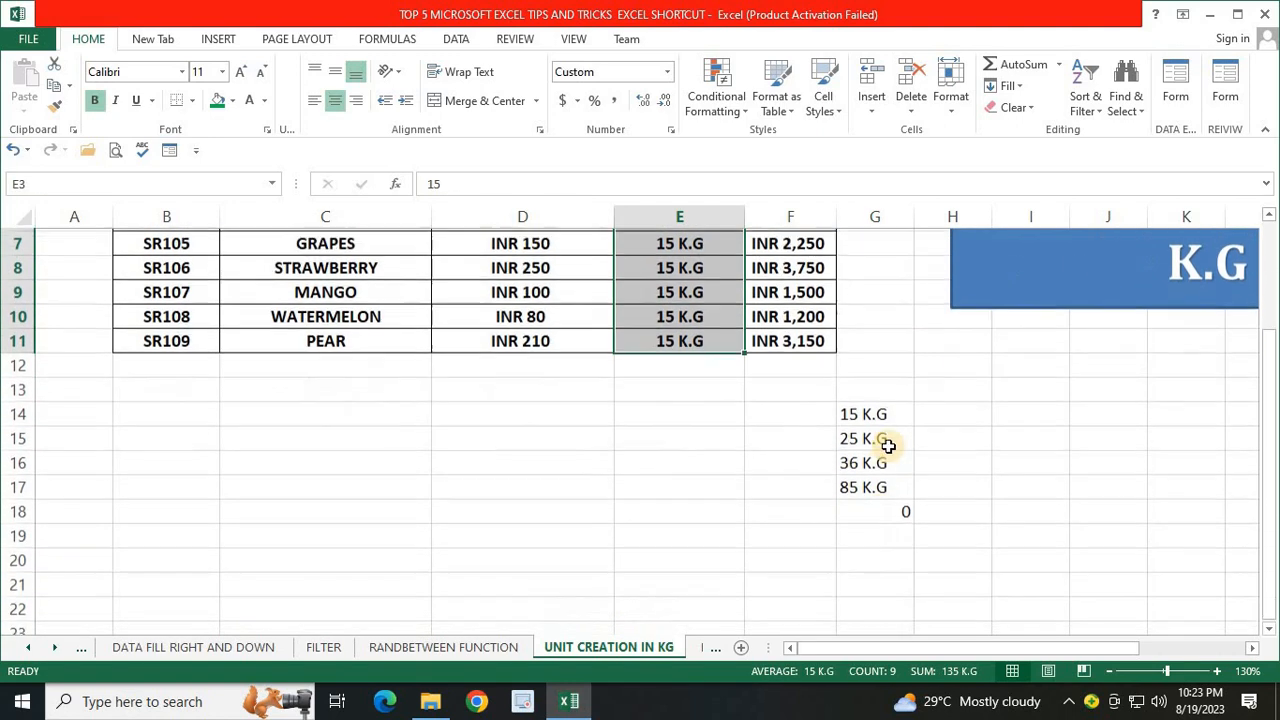
- Enter the letter H in E14 and the number 25 in F14 as text and number samples
left_click(667, 412)
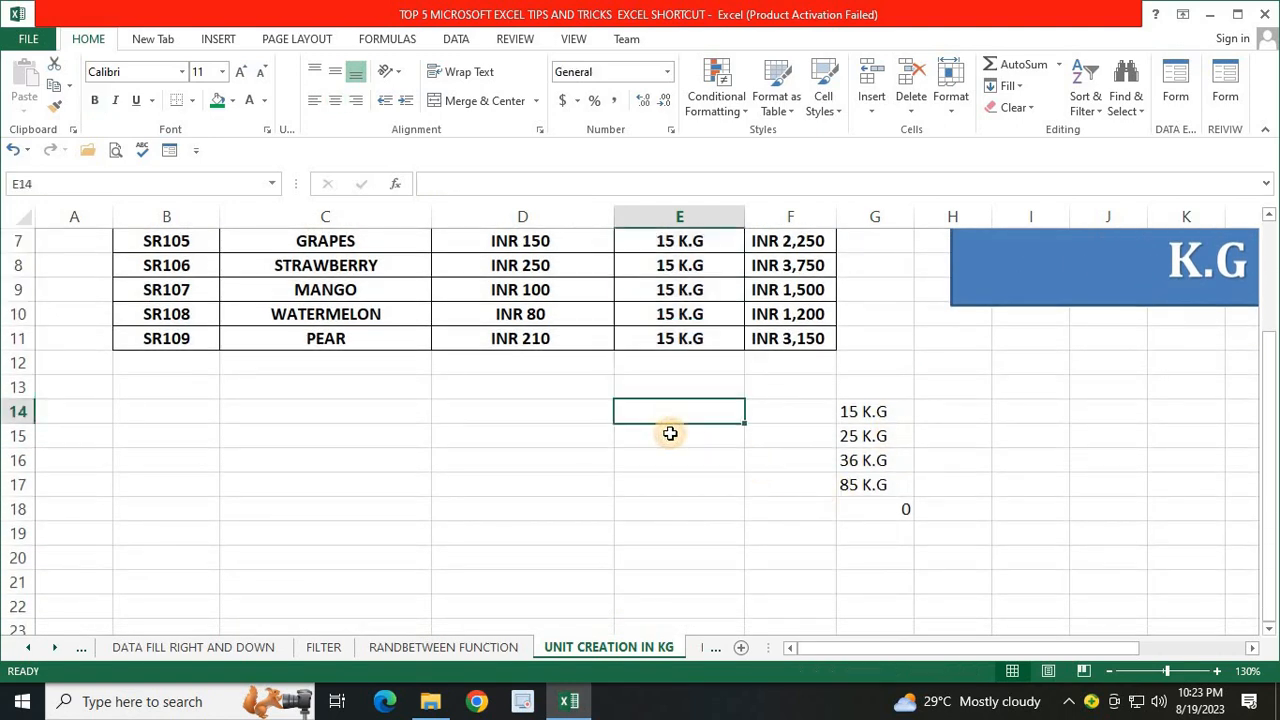
type("H")
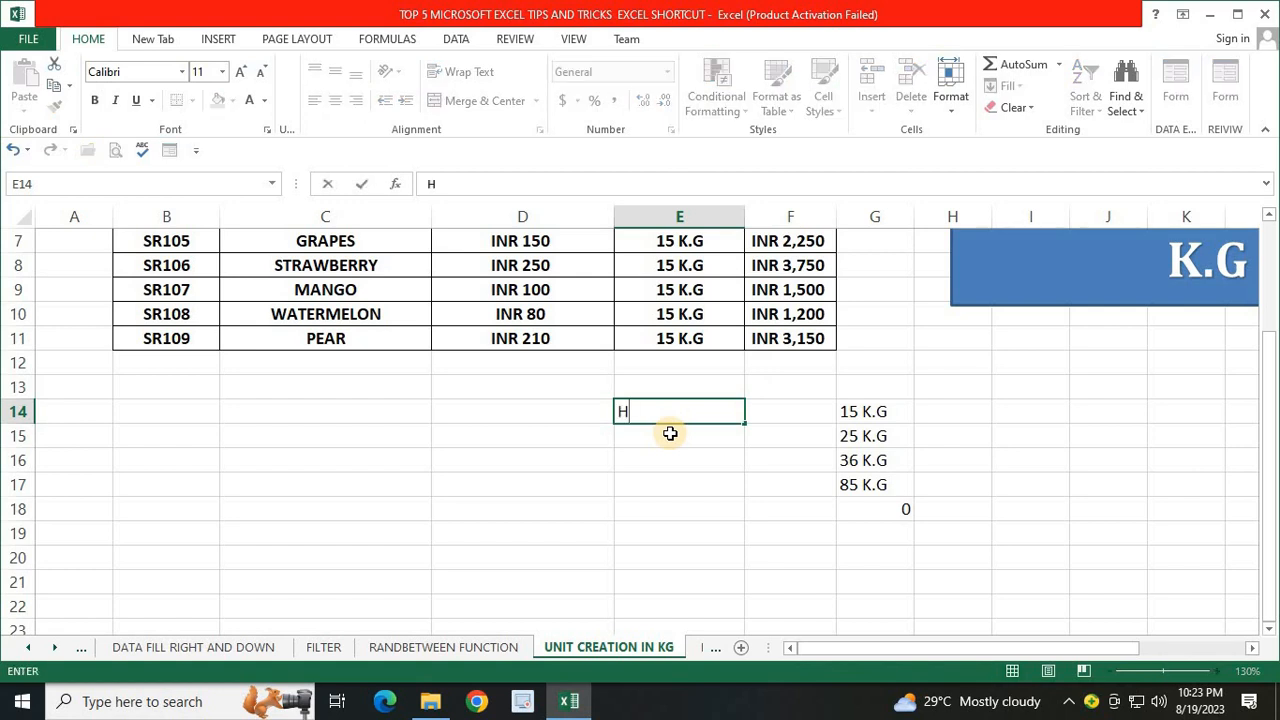
key("Tab")
type("25")
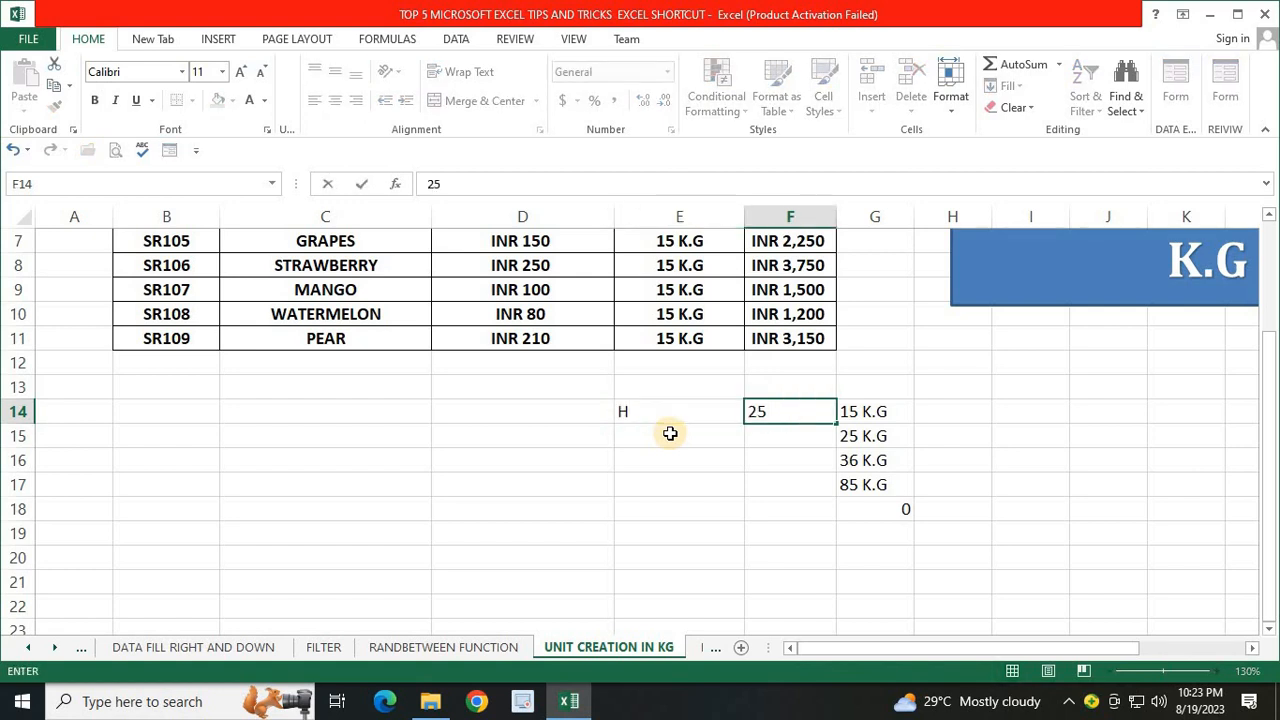
key("Return")
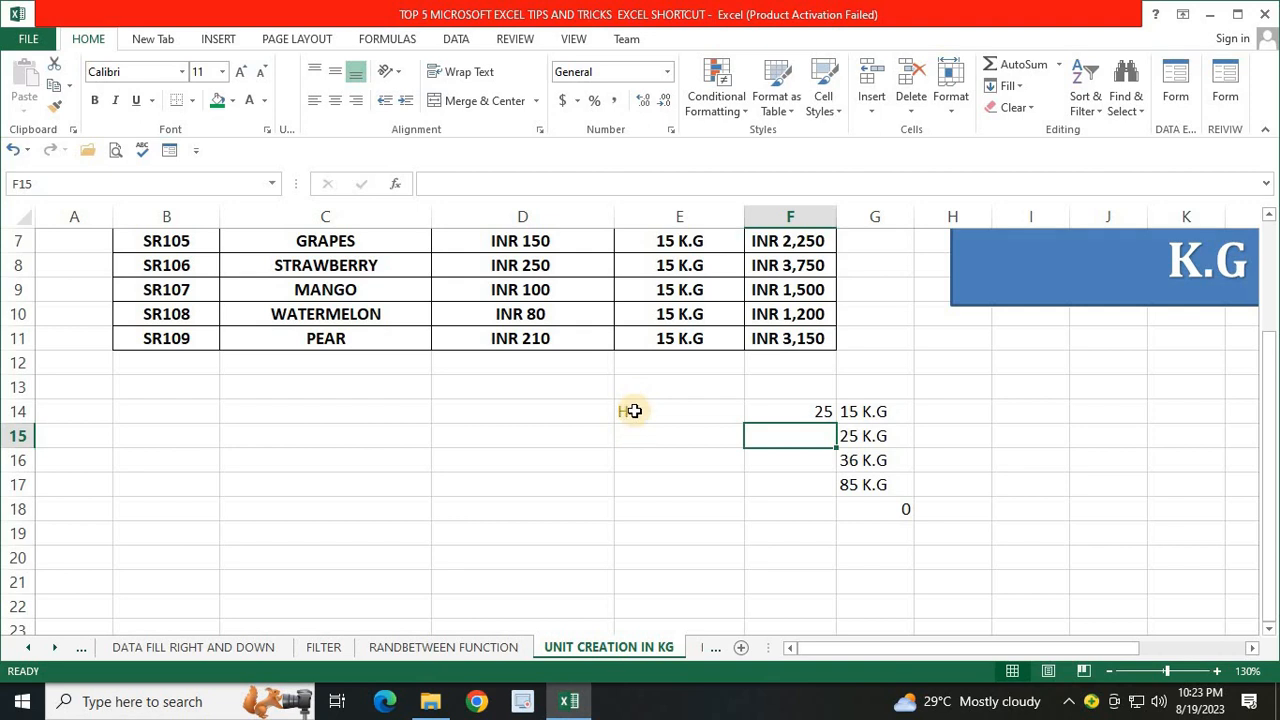
- Compare the alignment of E14 and F14 with the text quantities in G14:G17, and check the formula in G18
left_click(632, 411)
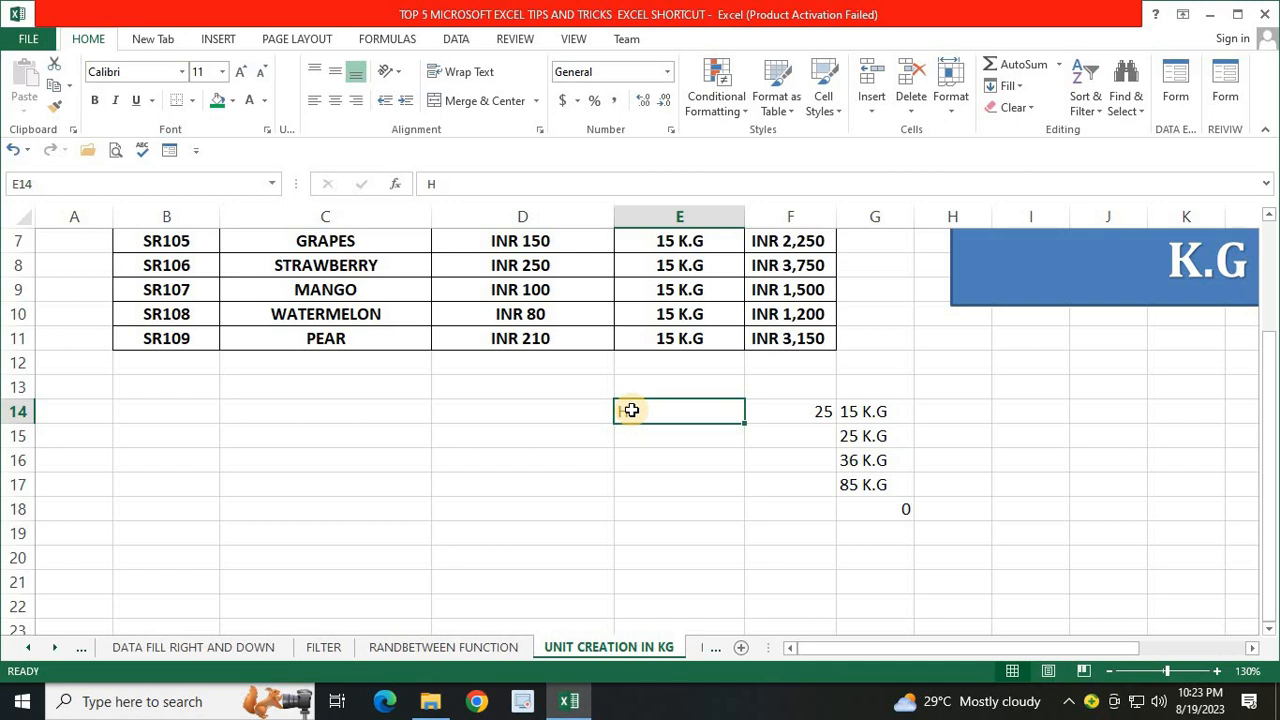
left_click(657, 460)
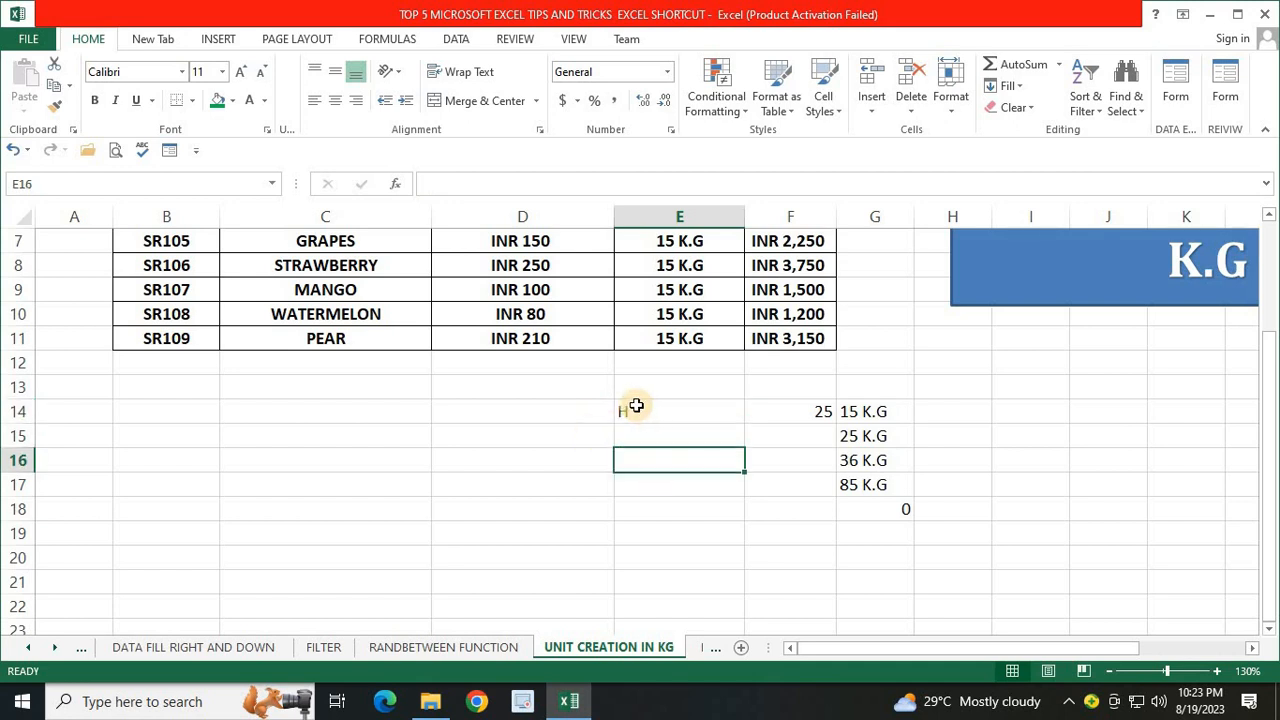
left_click(636, 406)
left_click(777, 420)
left_click(666, 420)
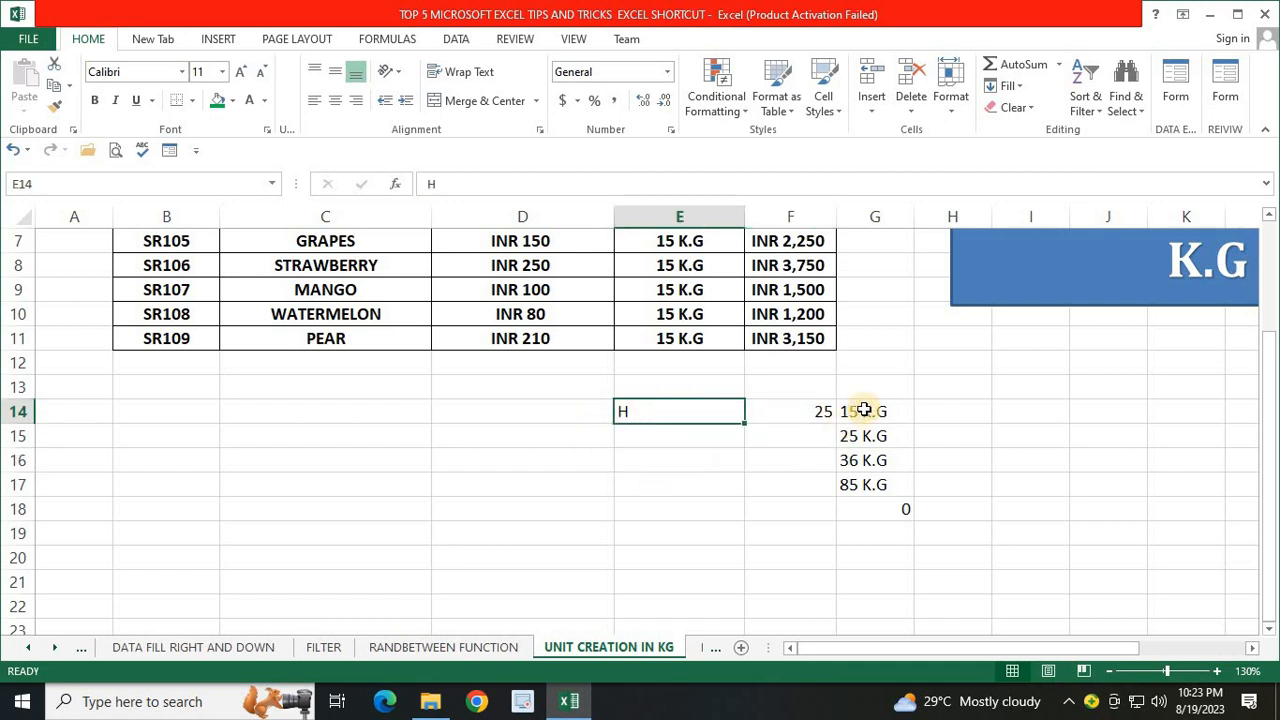
left_click_drag(876, 411, 880, 483)
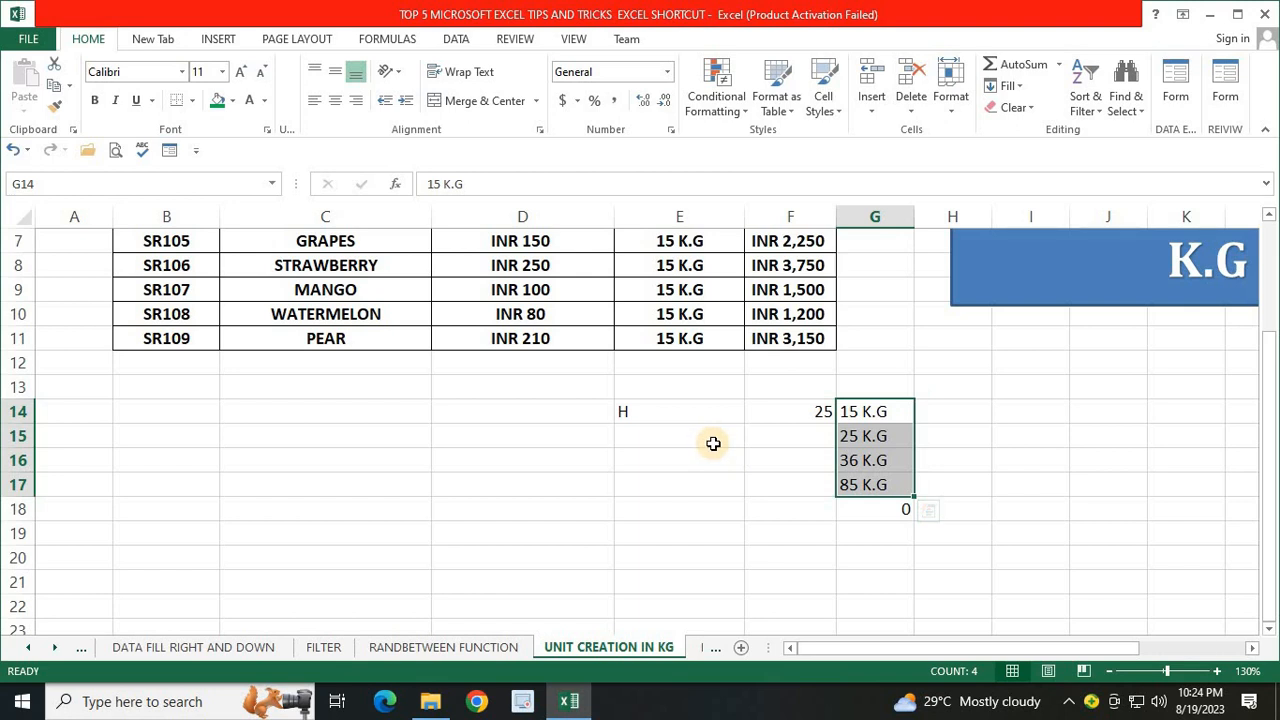
left_click(895, 510)
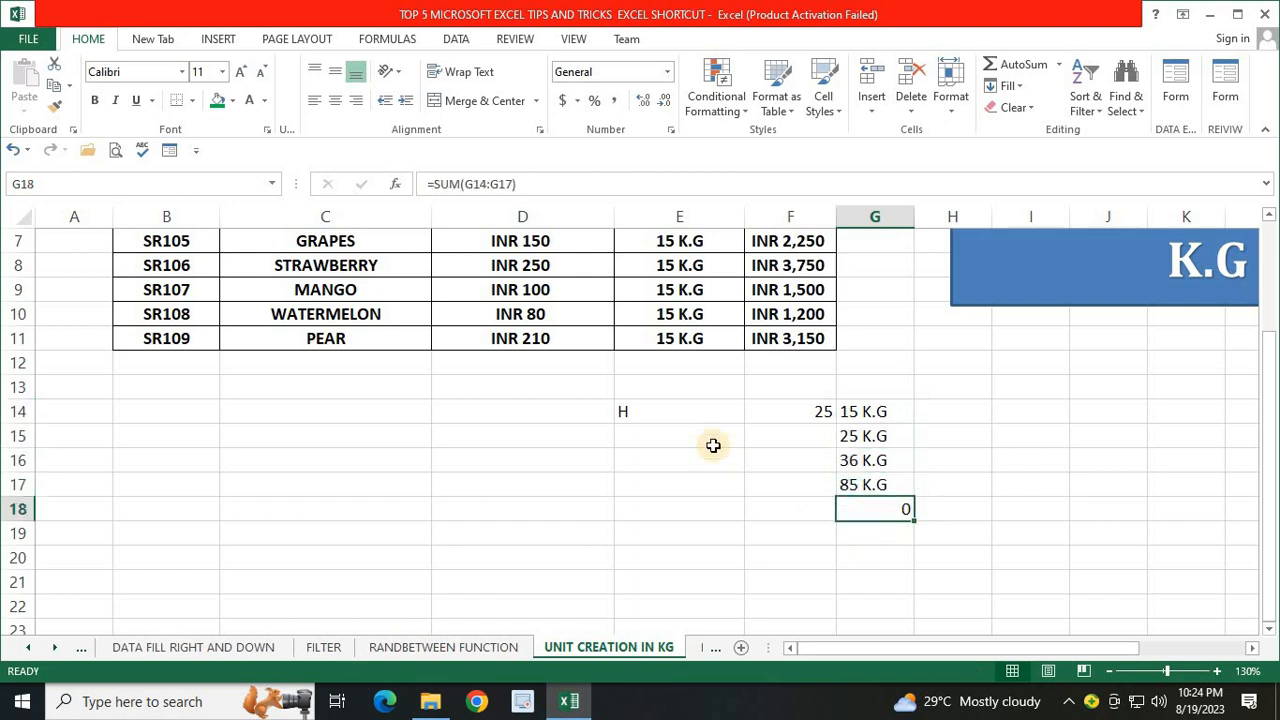
- Clear the sample entries and the text-unit quantities with their sum from E14:G19
left_click_drag(628, 411, 894, 525)
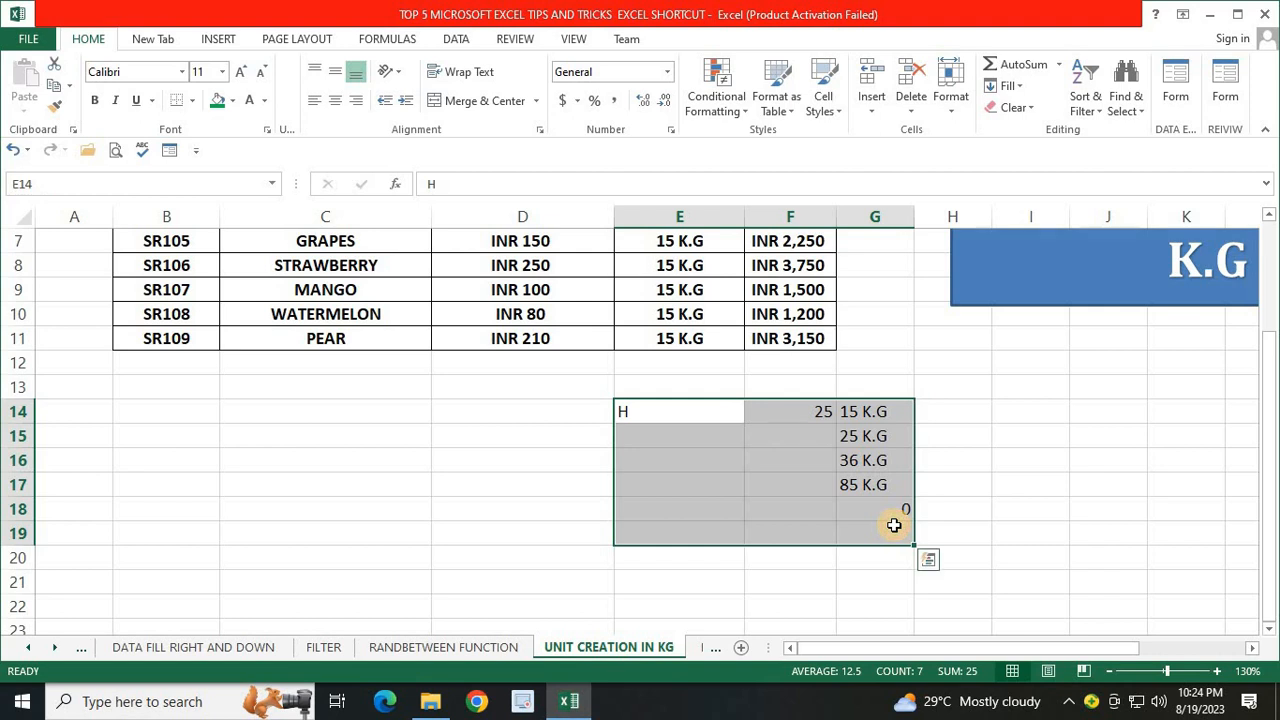
key("Delete")
scroll(810, 495, "up", 2)
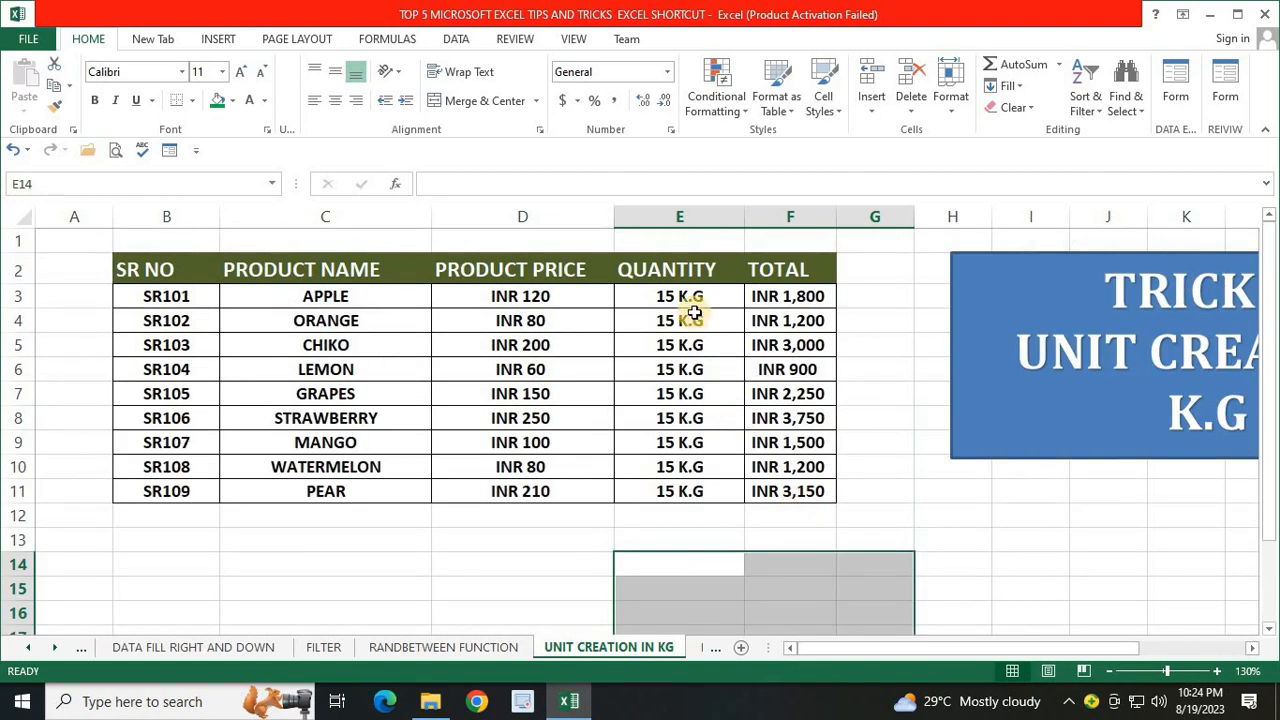
- Clear the quantities in E3:E11 and delete their custom # "K.G" number format
left_click_drag(691, 299, 678, 488)
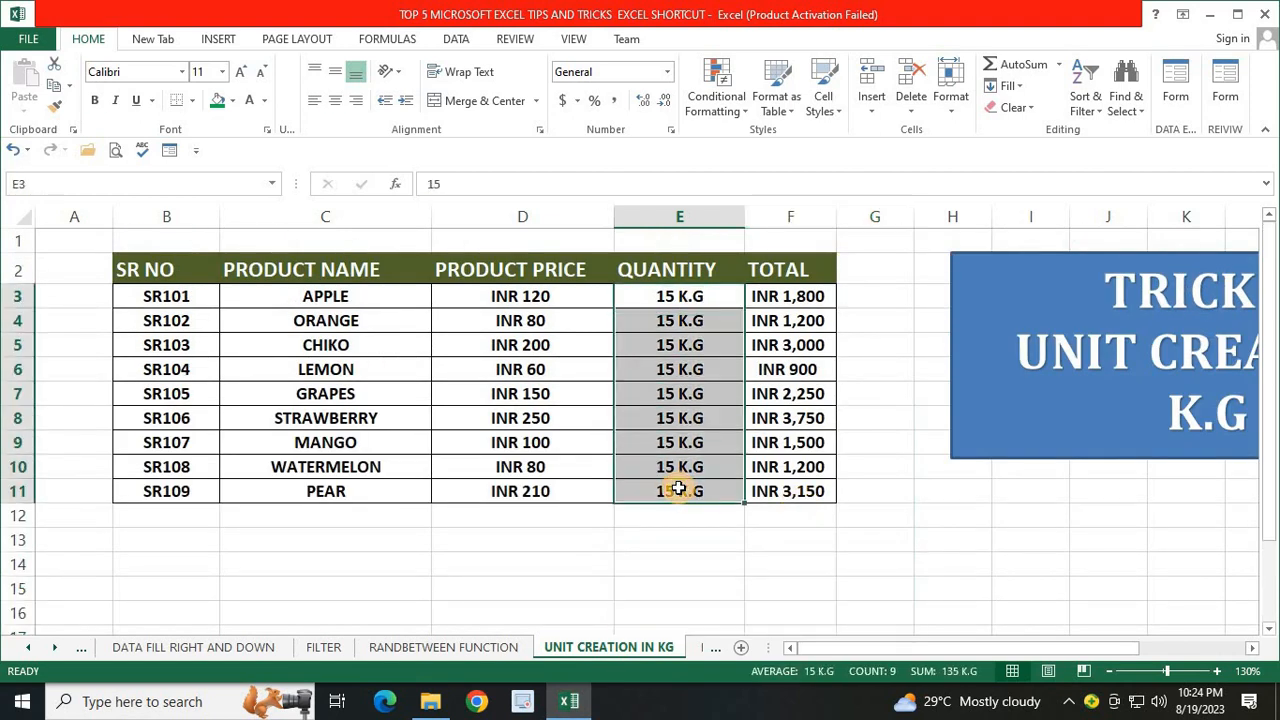
key("Delete")
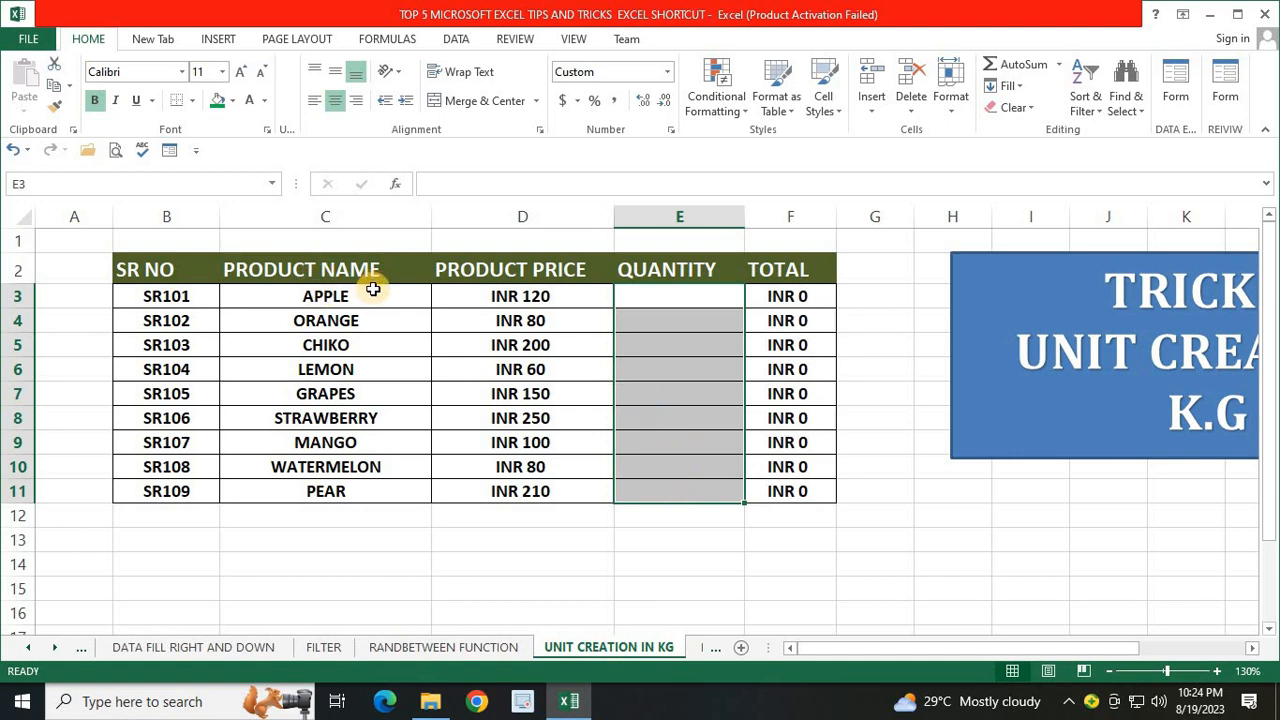
key("ctrl+1")
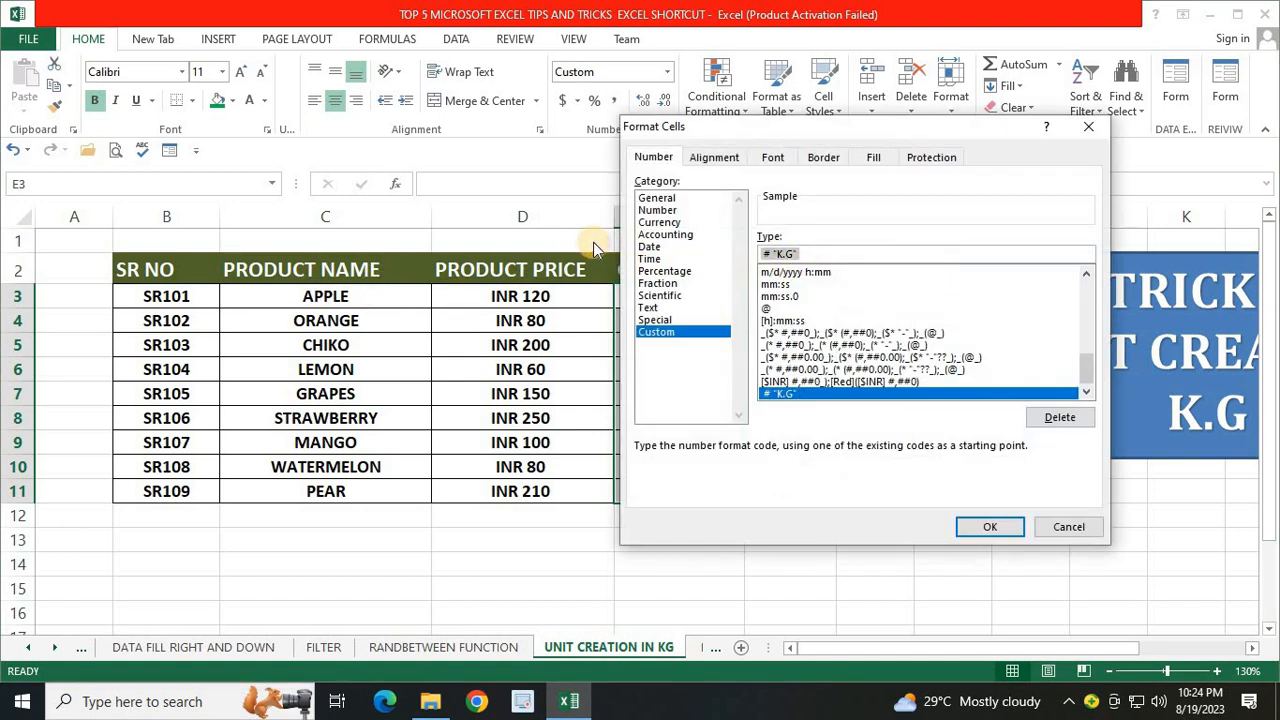
left_click(1010, 528)
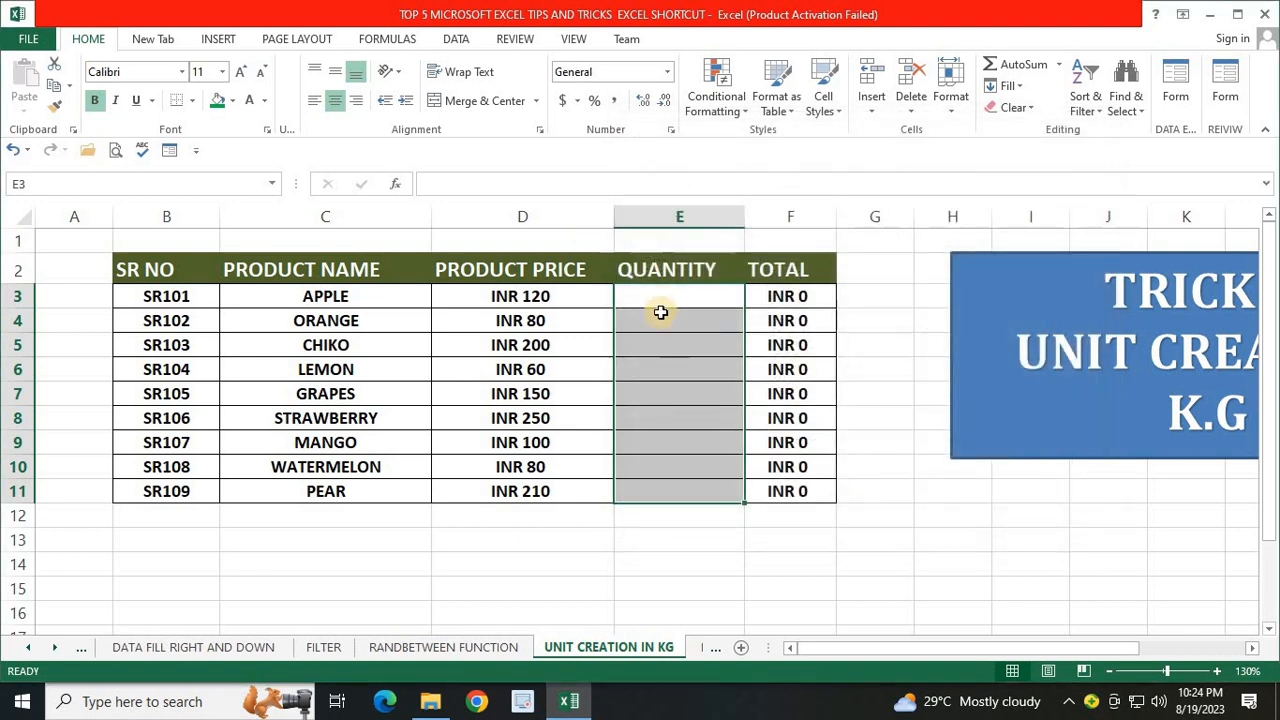
- Enter the plain quantities 15, 45 and 25 in E3:E5
left_click(660, 296)
type("15")
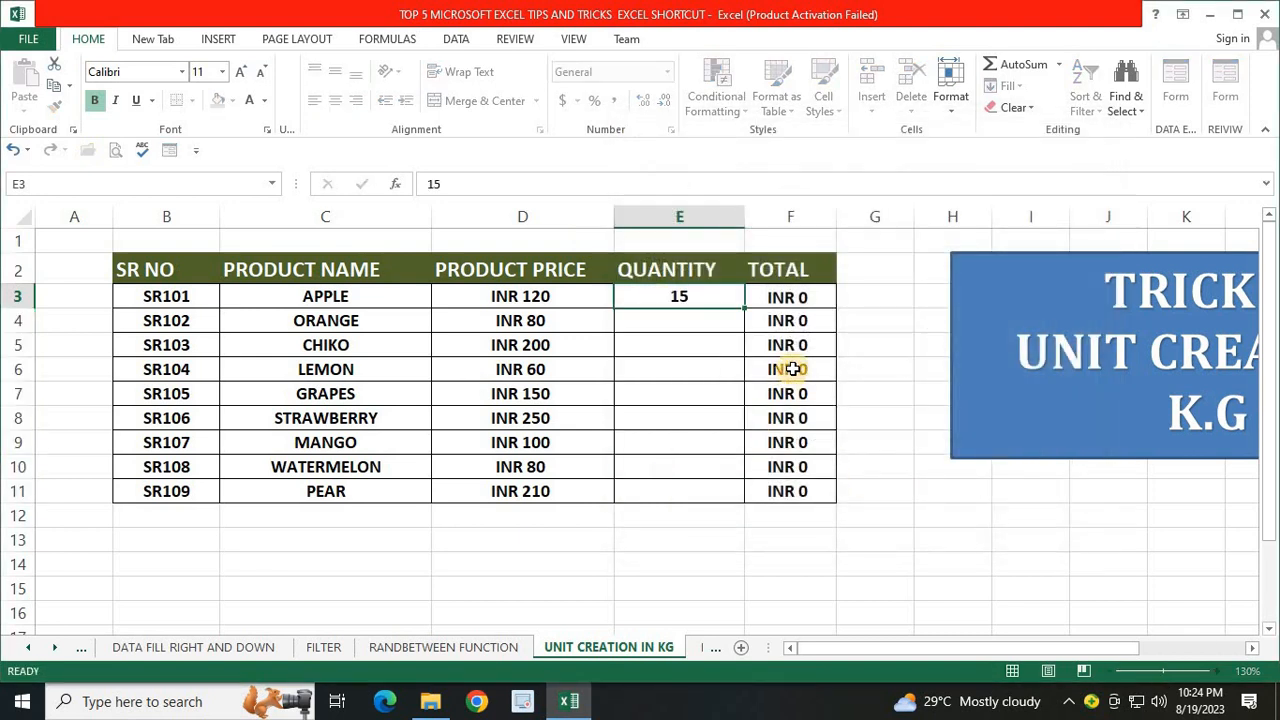
key("Return")
type("45")
key("Return")
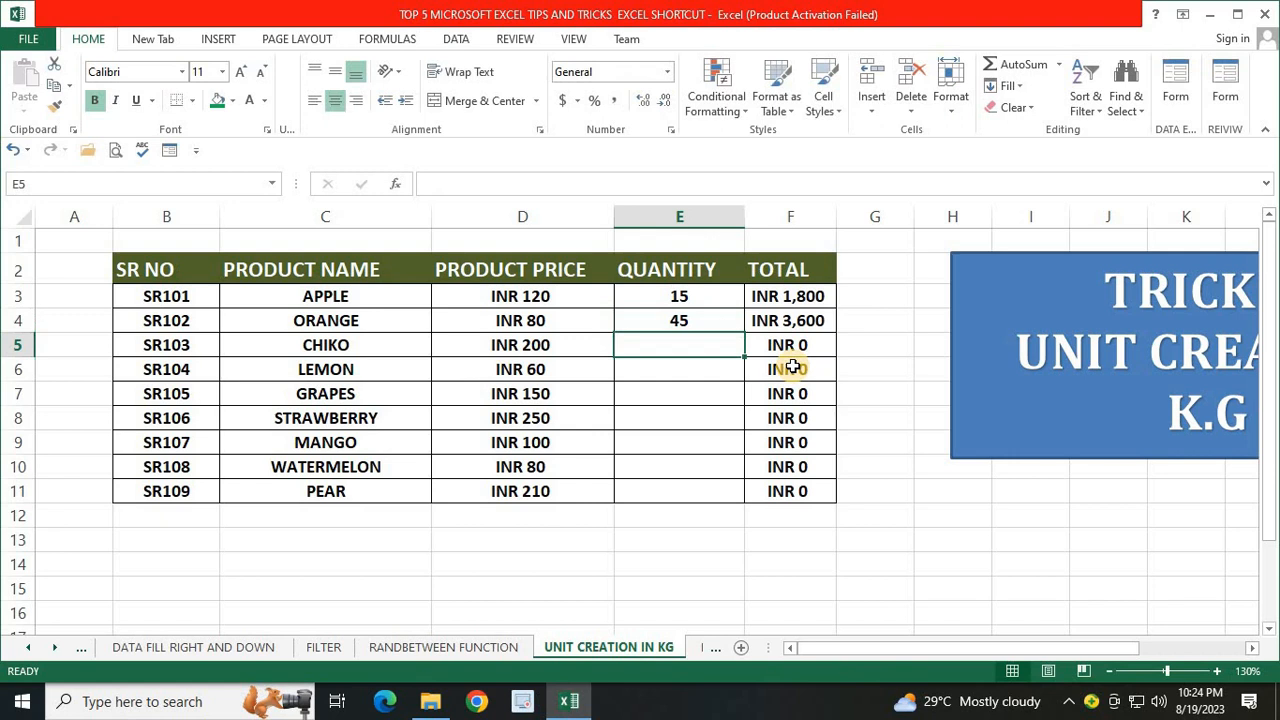
type("25")
key("Return")
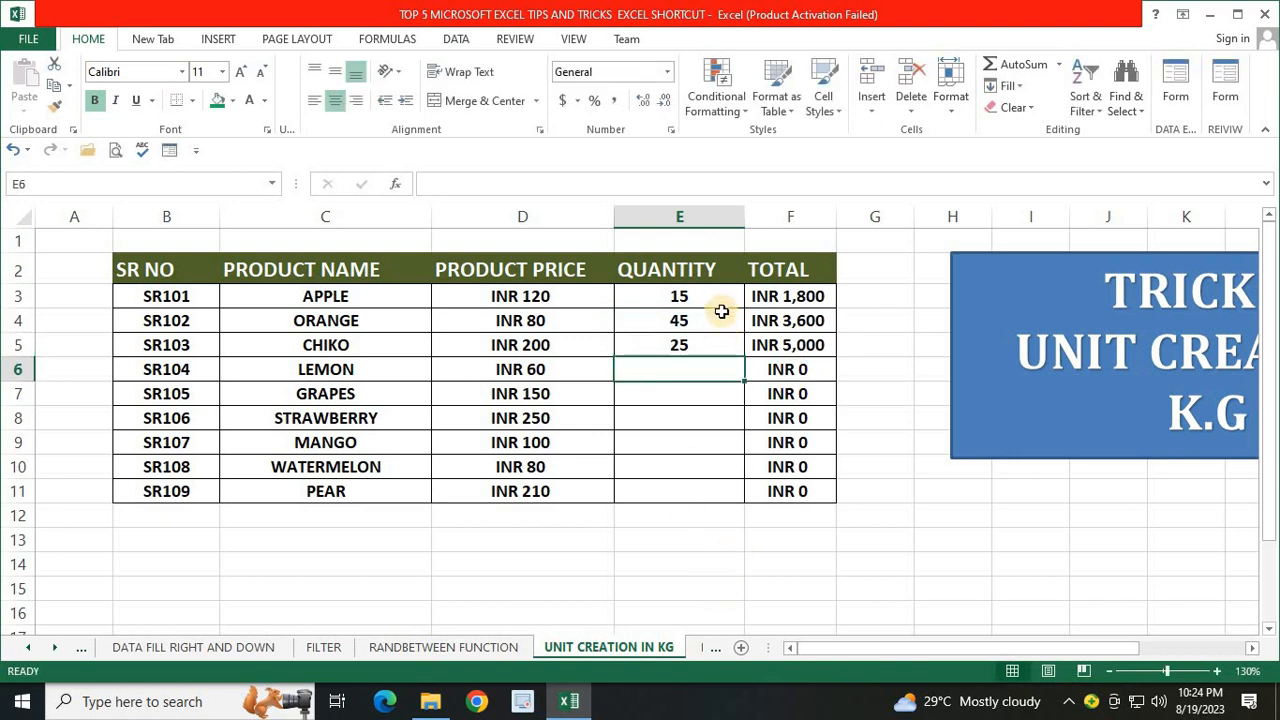
- Change the quantity in E3 to the text 15 KG and check the TOTAL formula in F3
double_click(721, 298)
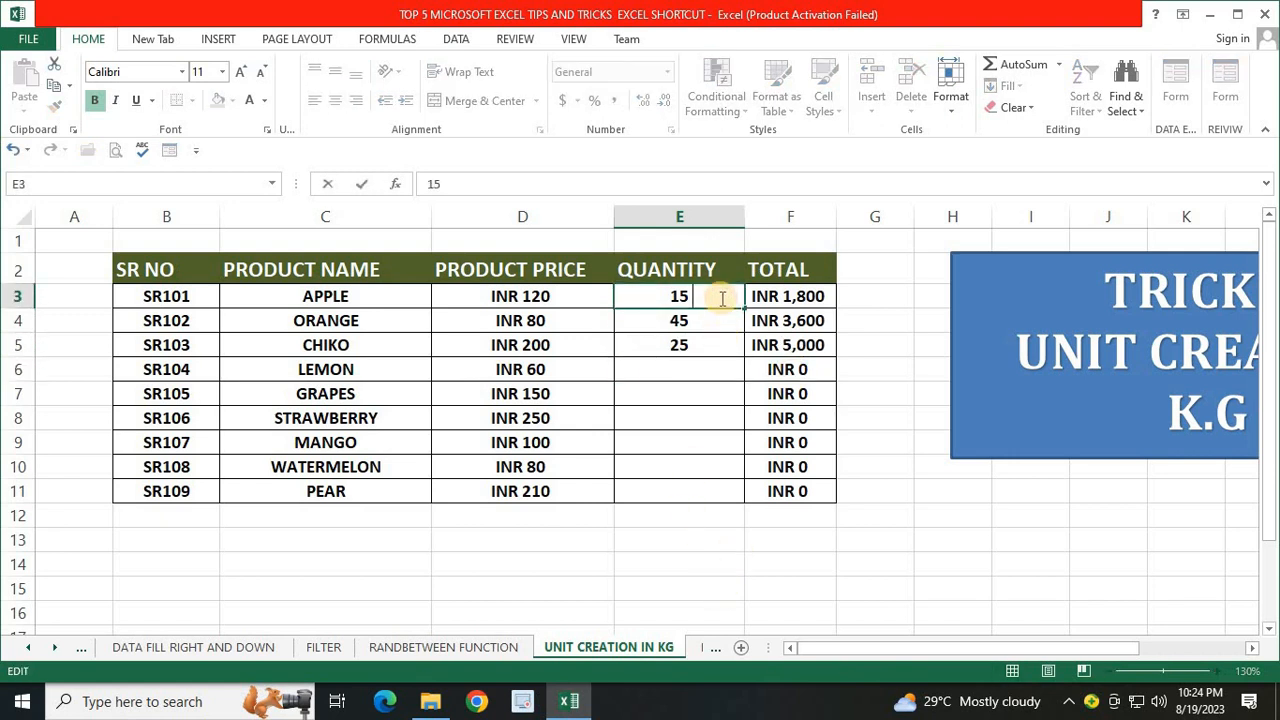
type("KG")
key("Return")
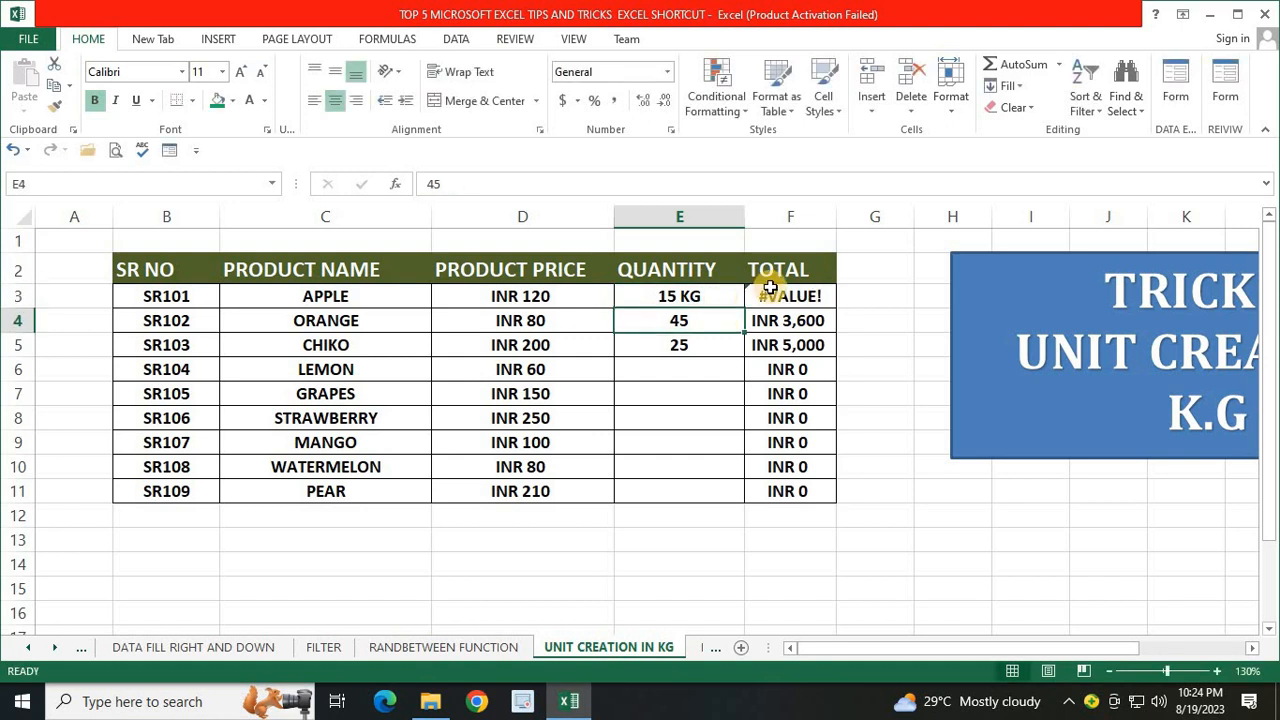
left_click(808, 294)
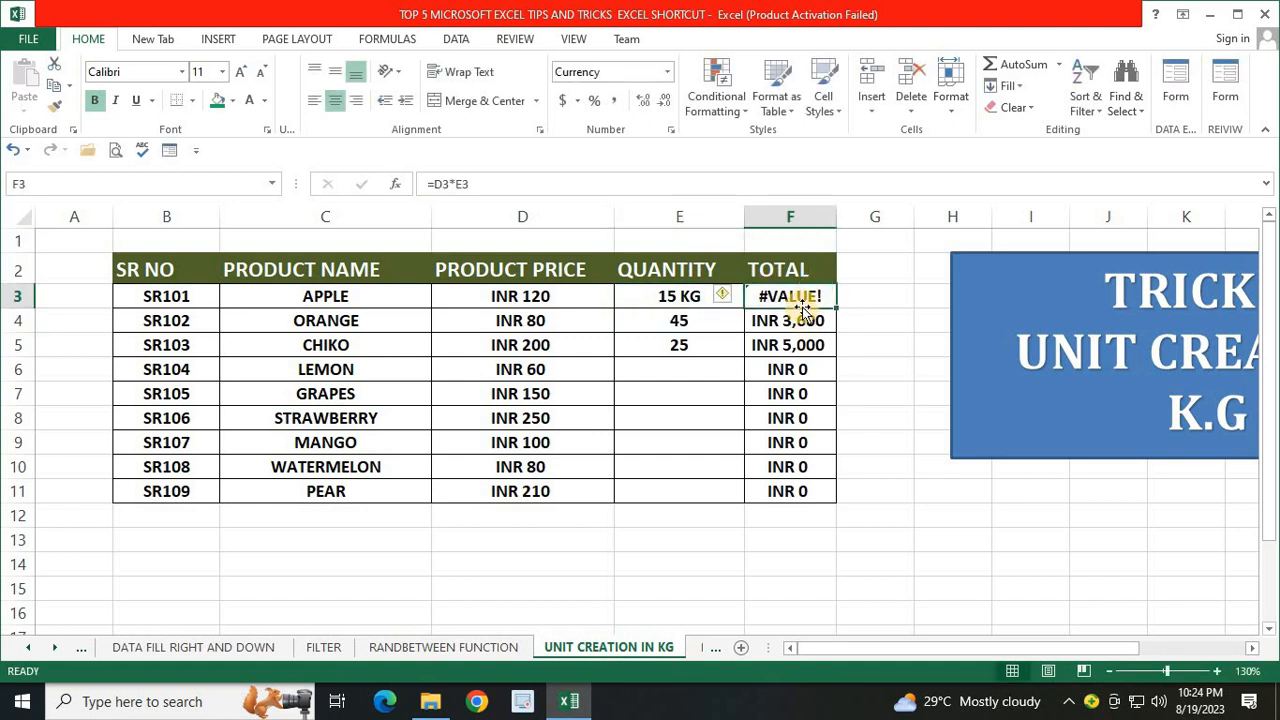
left_click(674, 302)
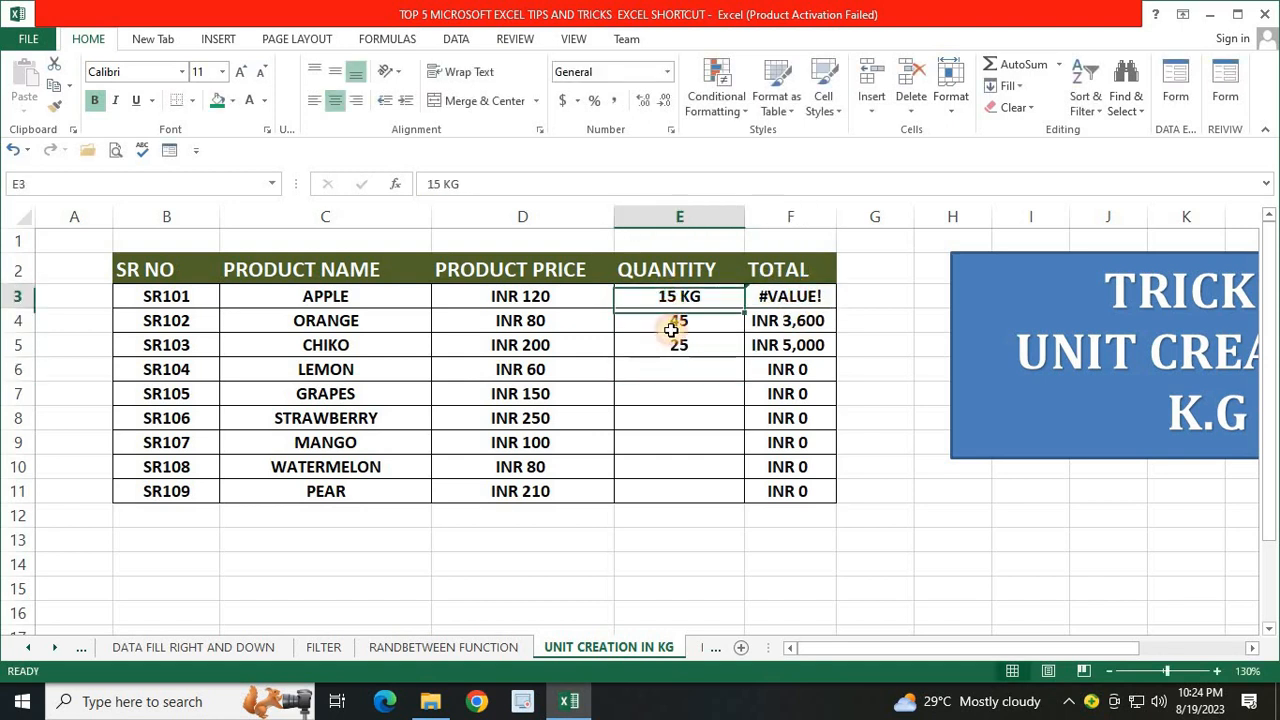
- Clear the trial quantities from E3:E5
left_click_drag(671, 330, 677, 486)
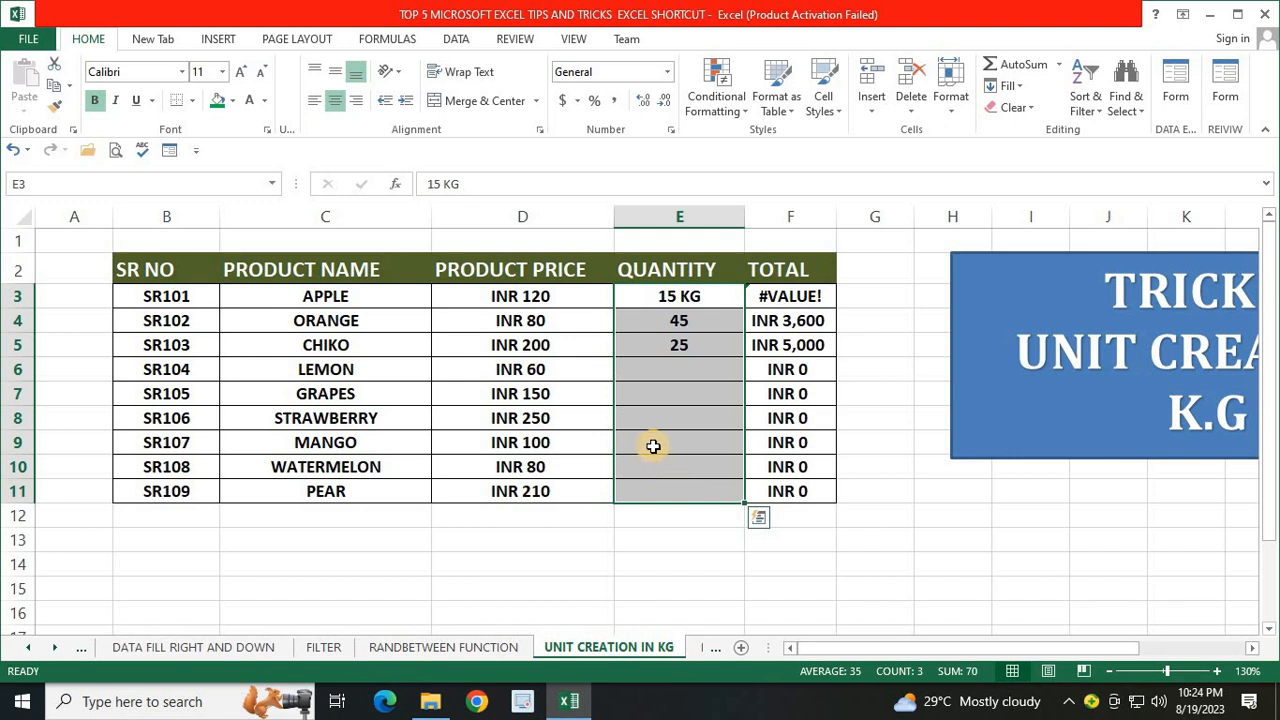
left_click_drag(694, 292, 695, 344)
key("Delete")
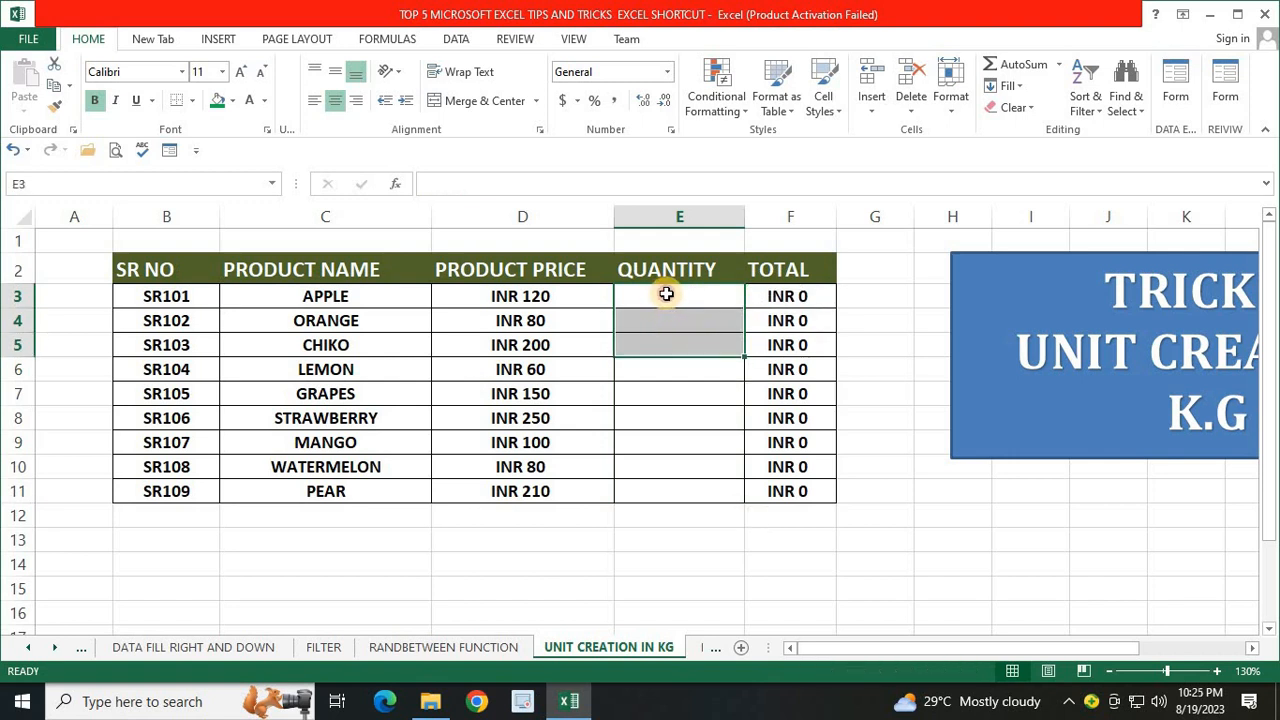
- Apply the custom number format # "K.G" to the QUANTITY cells E3:E11
left_click_drag(663, 291, 660, 491)
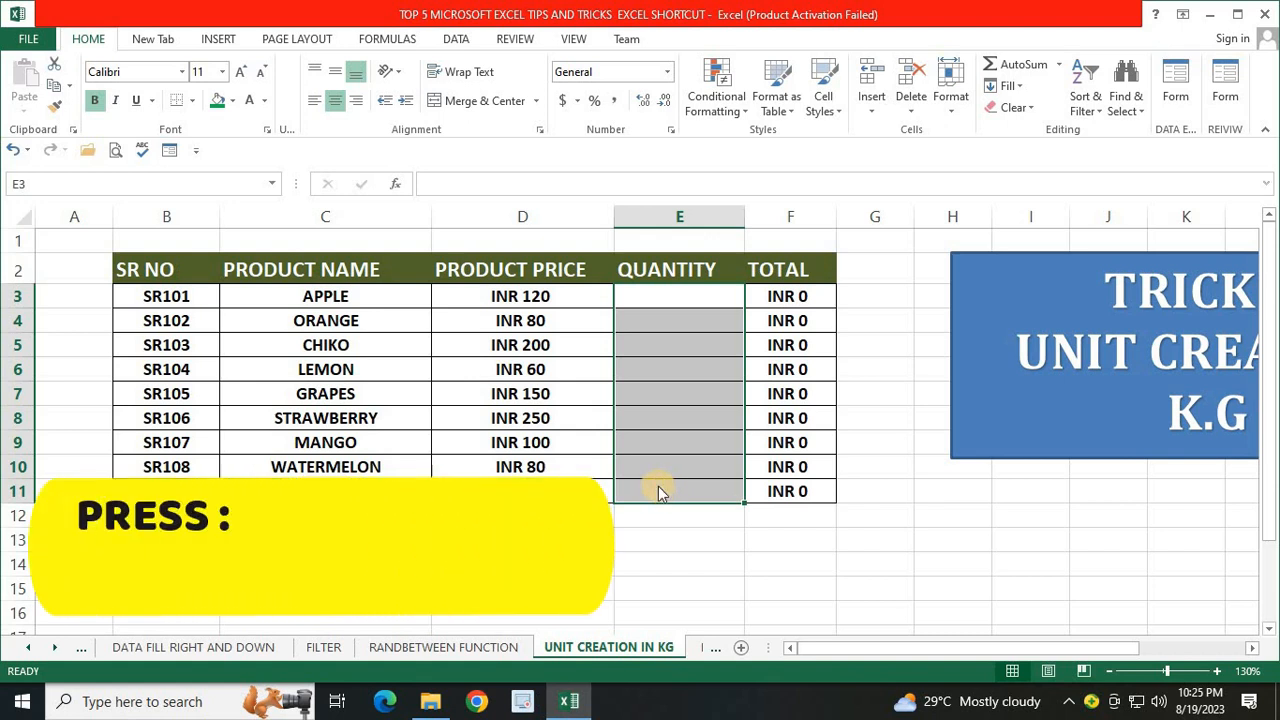
key("ctrl+1")
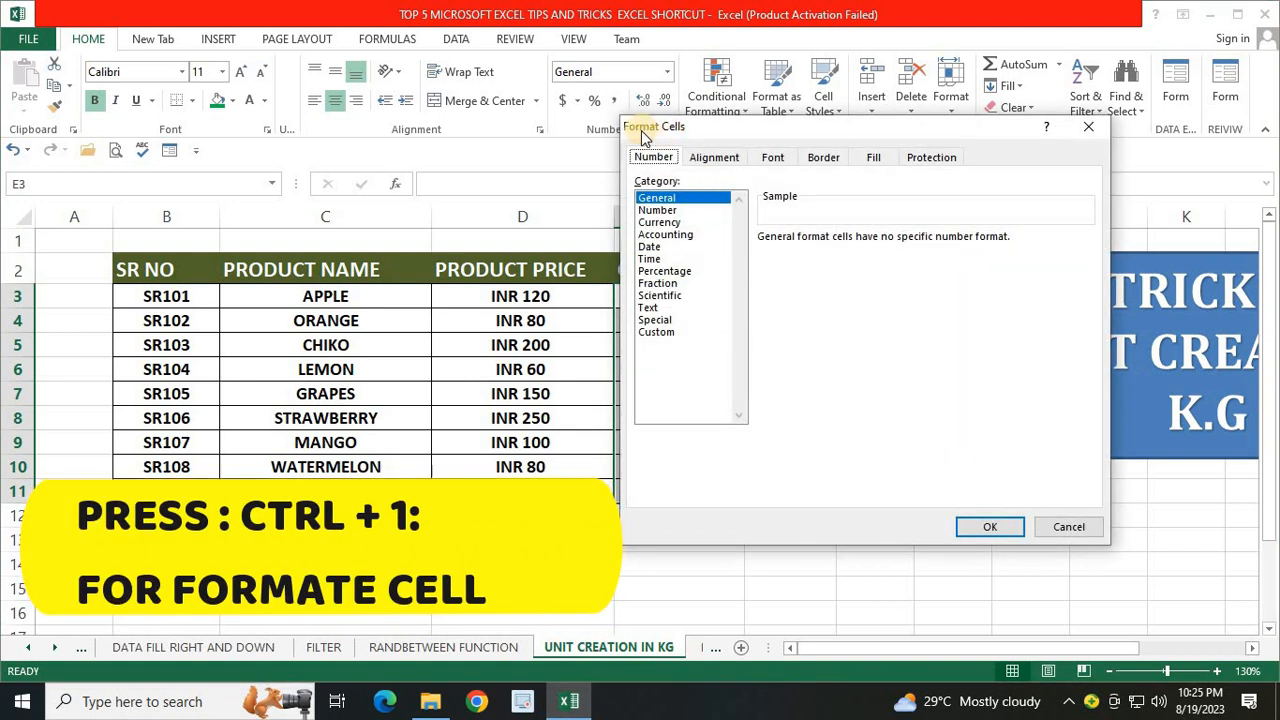
left_click(667, 331)
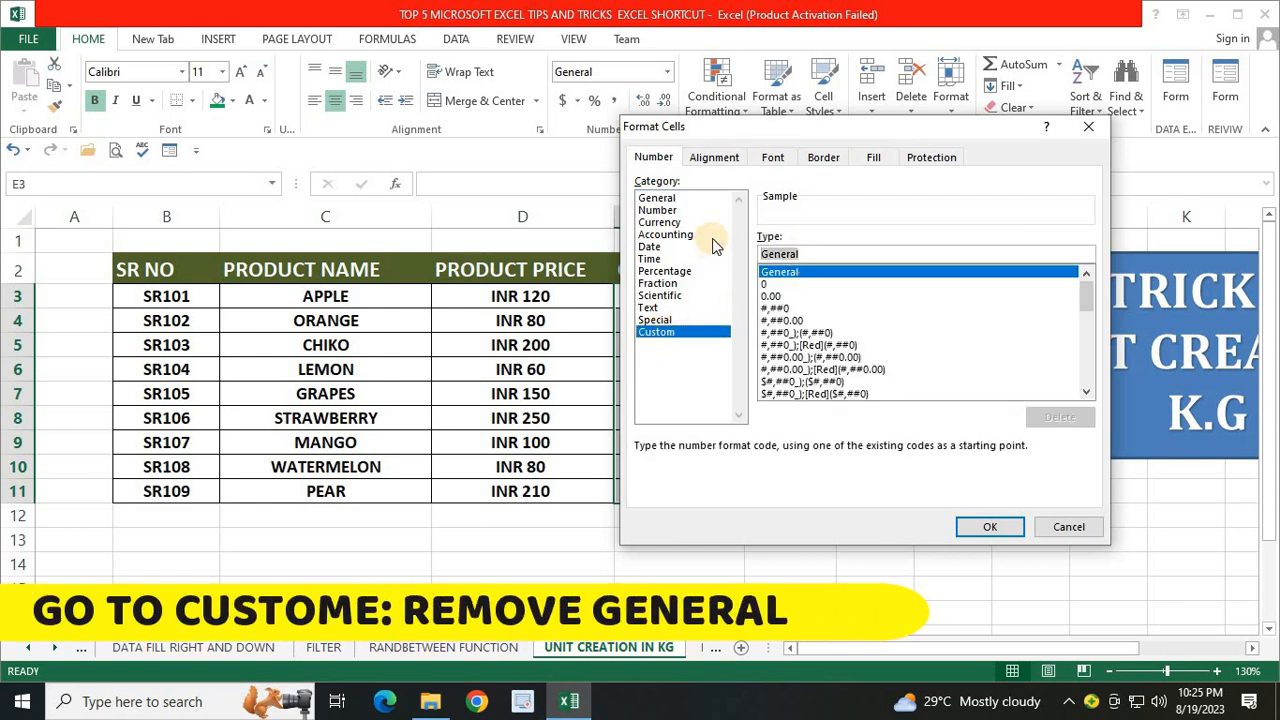
key("BackSpace")
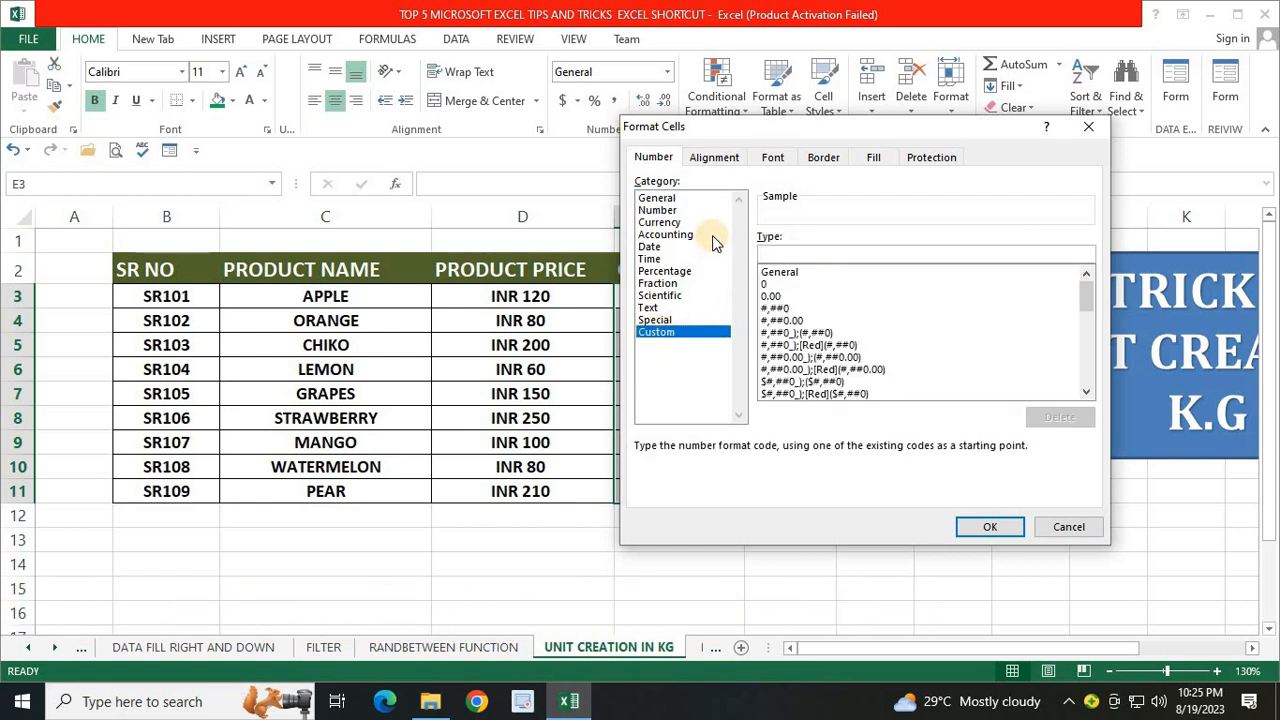
type("# \"K.G")
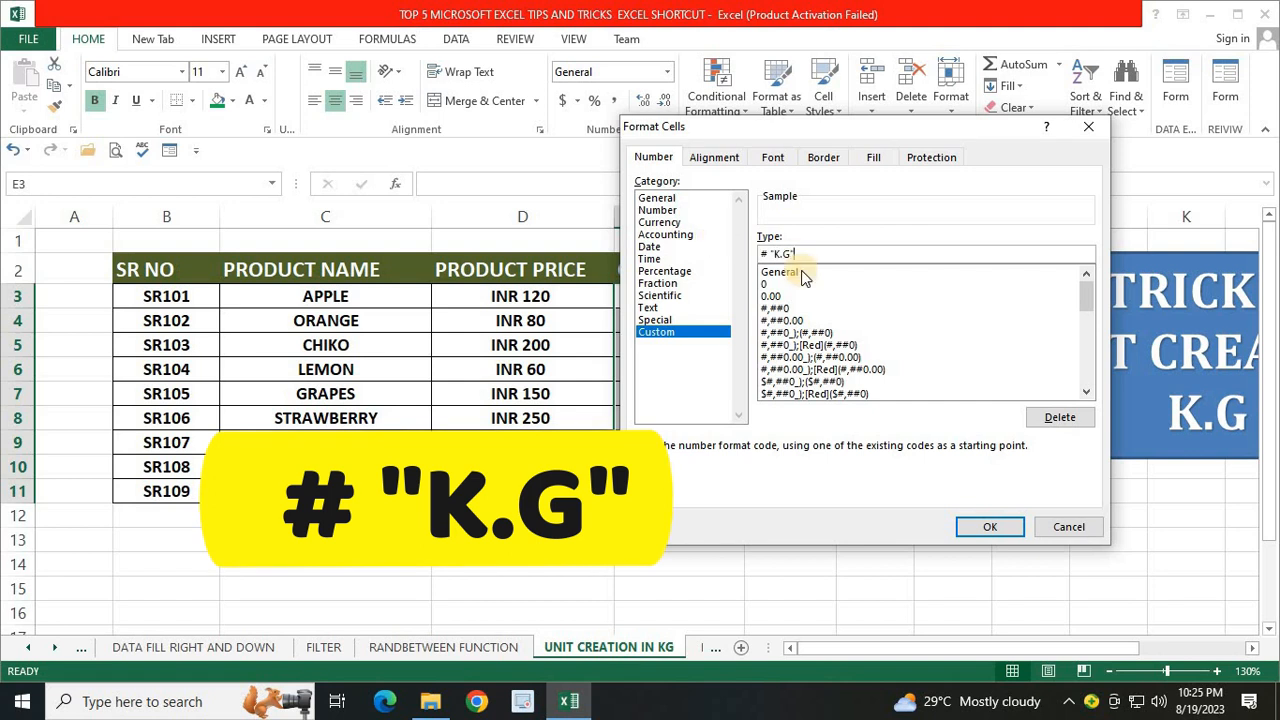
left_click_drag(770, 252, 796, 251)
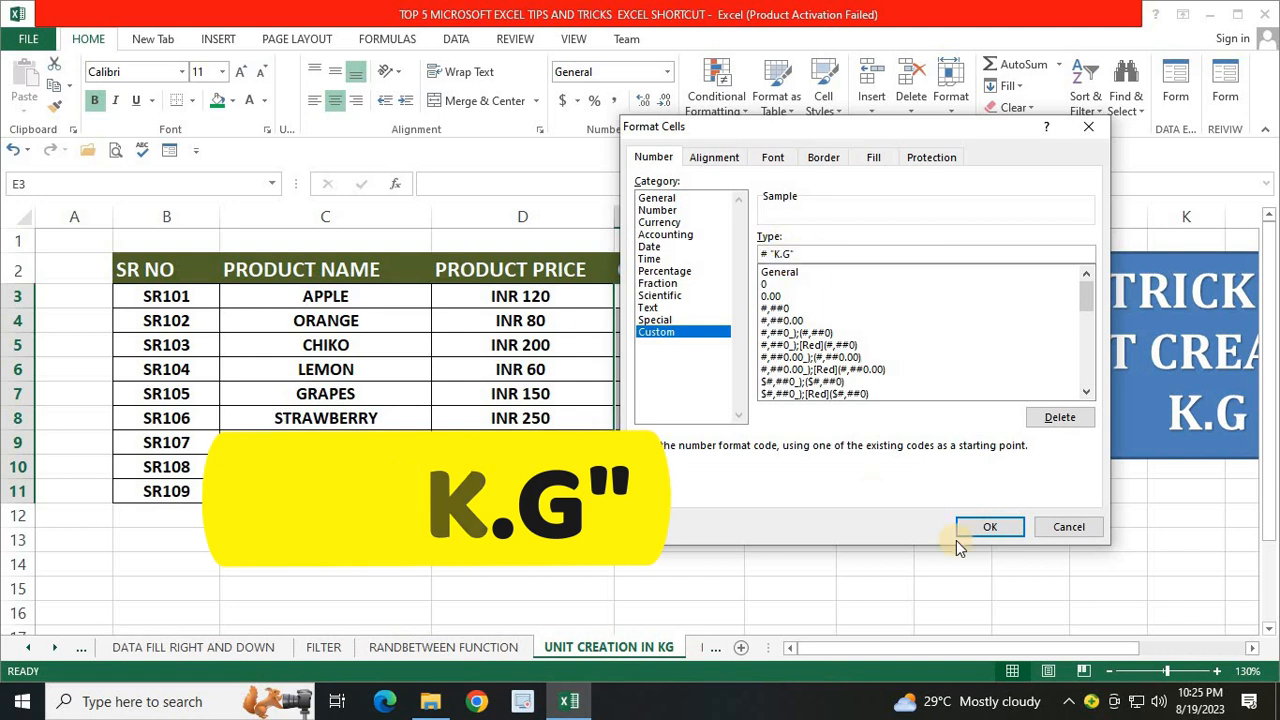
left_click(987, 530)
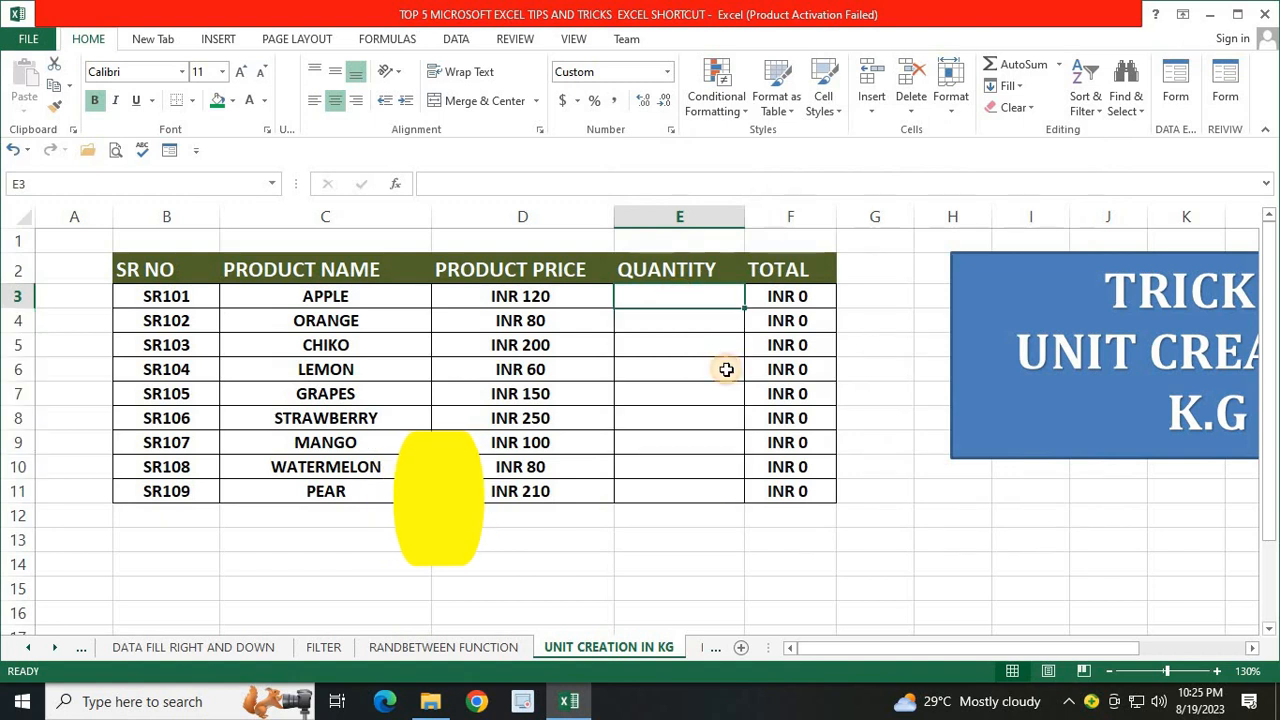
- Enter the quantities 15, 23, 25 and 14 in E3:E6
type("15")
key("Return")
type("23")
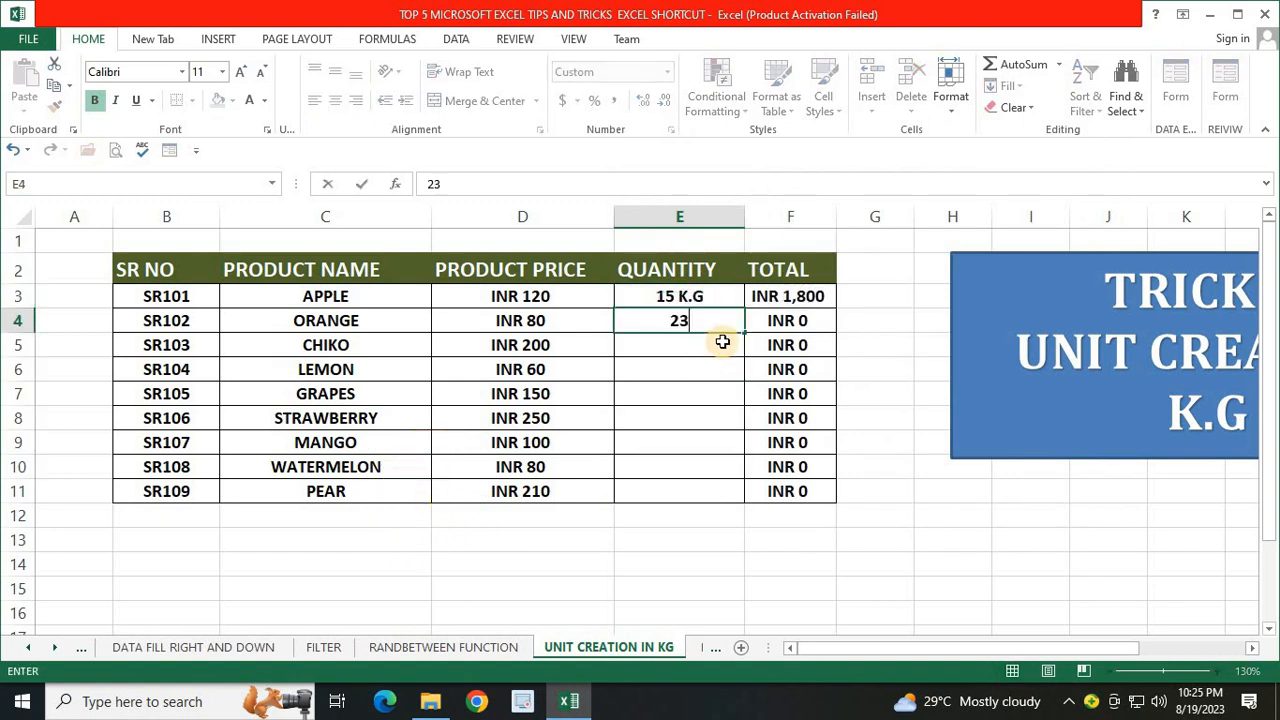
key("Return")
type("25")
key("Return")
type("14")
key("Return")
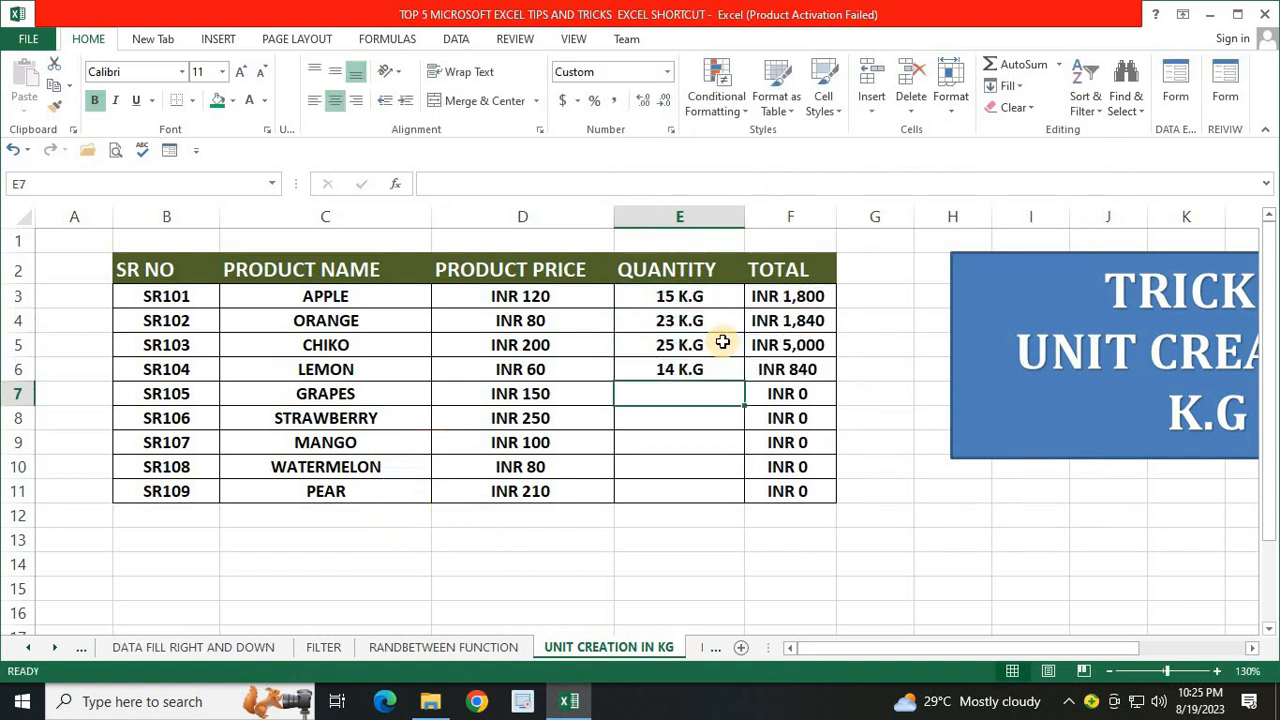
- Enter the quantities 35, 50, 52, 450 and 350 in E7:E11 and widen the TOTAL column to fit its amounts
type("35")
key("Return")
type("50")
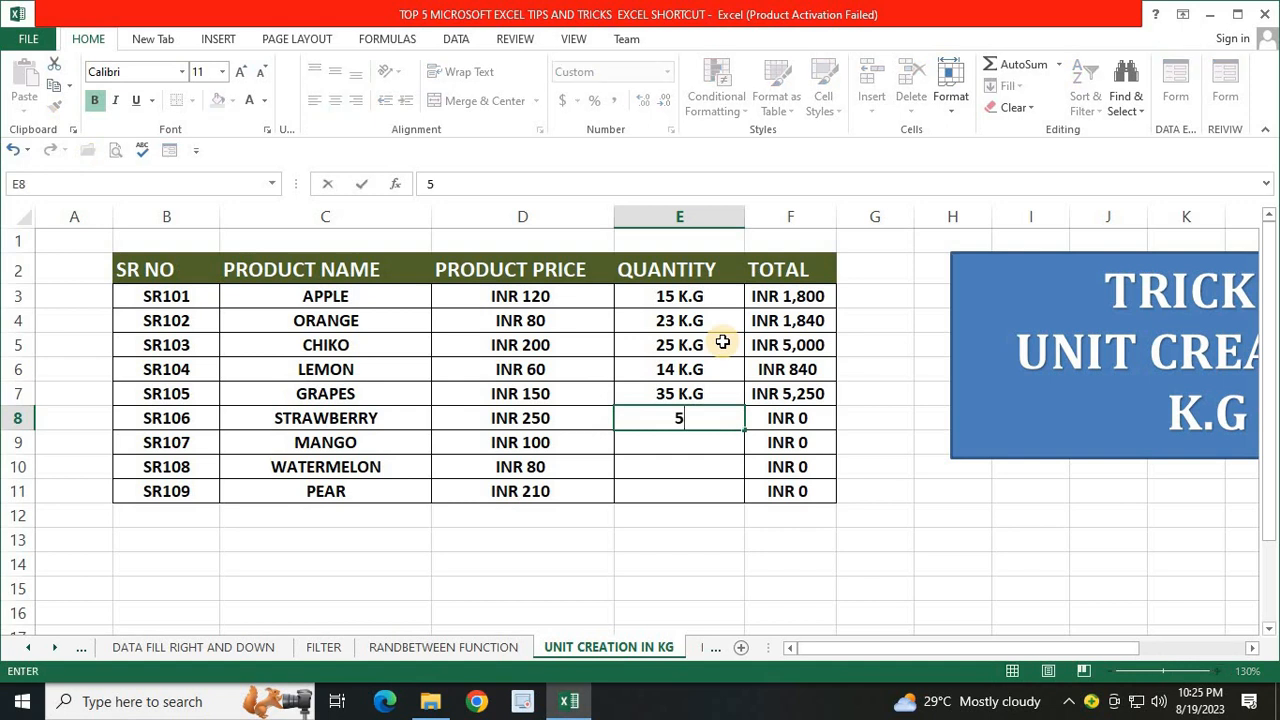
key("Return")
type("52")
key("Return")
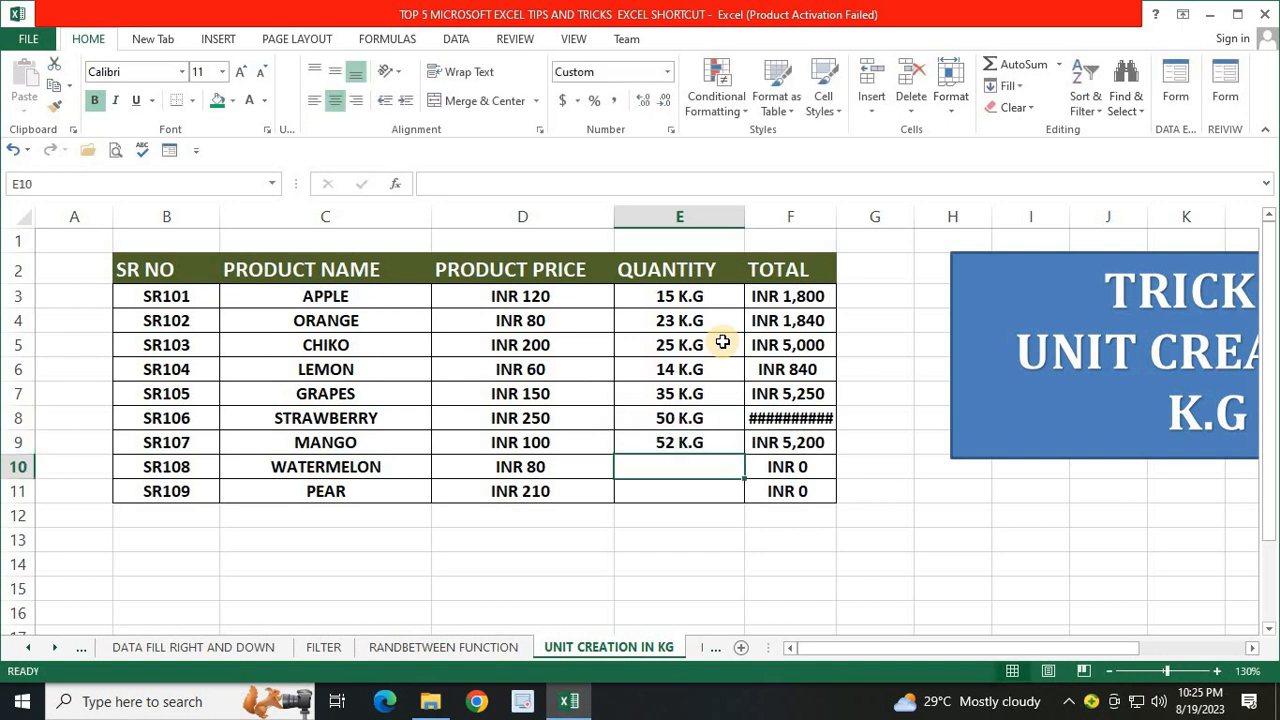
type("450")
key("Return")
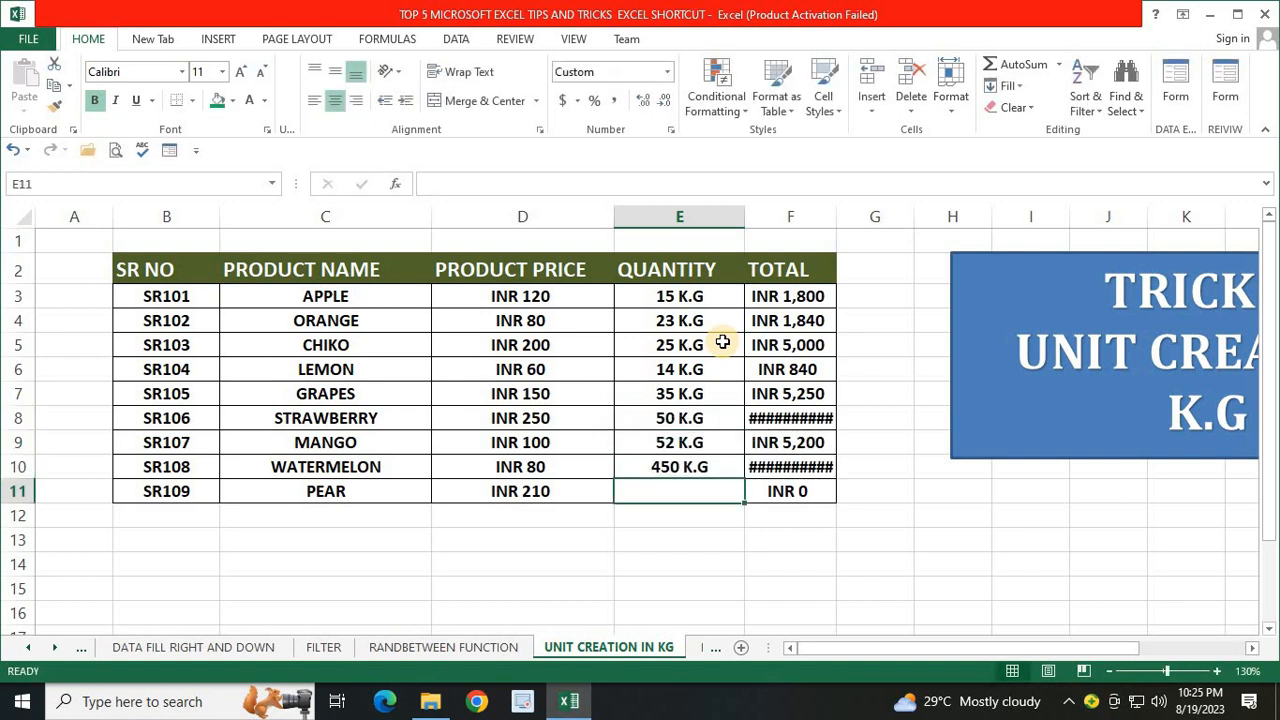
type("350")
key("Return")
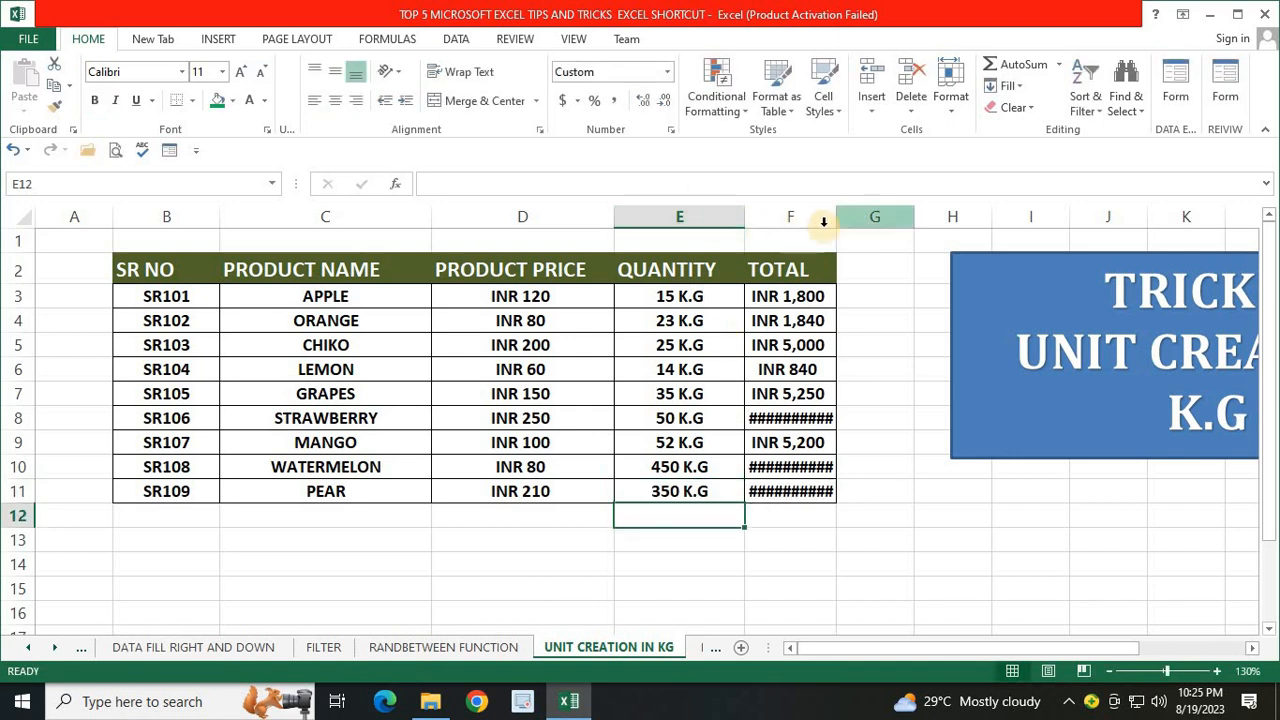
left_click_drag(837, 214, 878, 214)
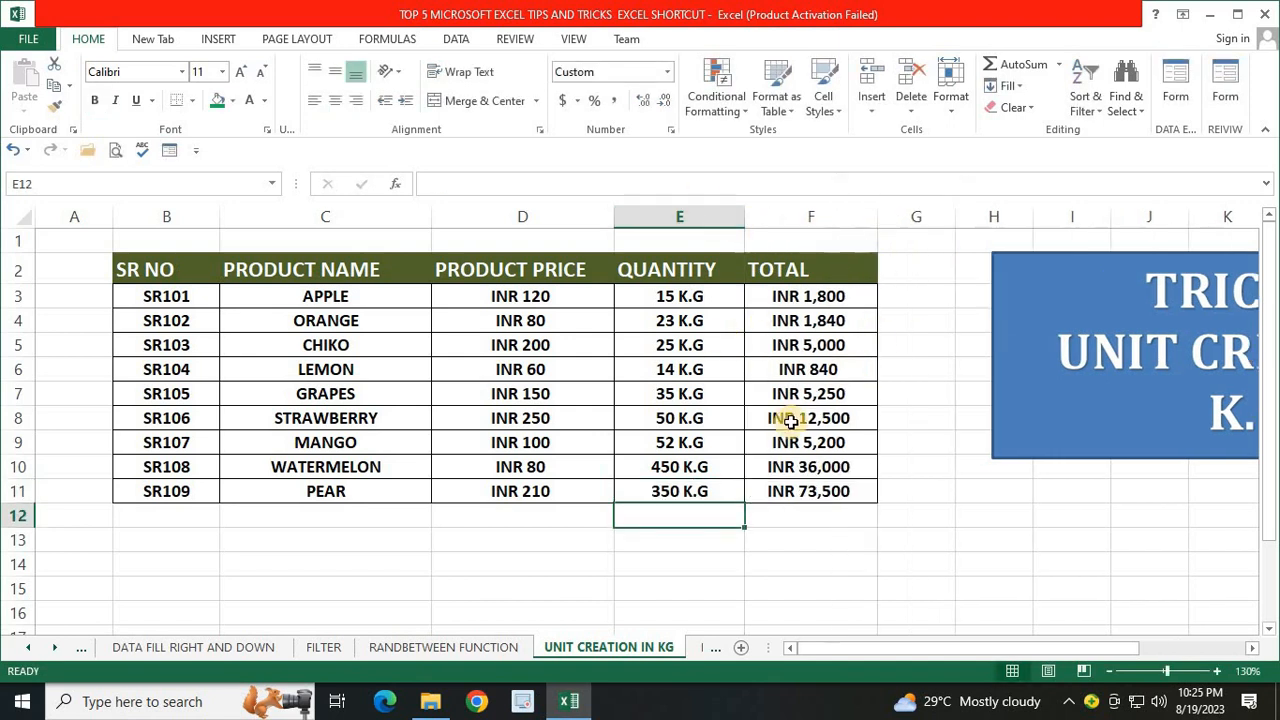
left_click_drag(684, 296, 698, 484)
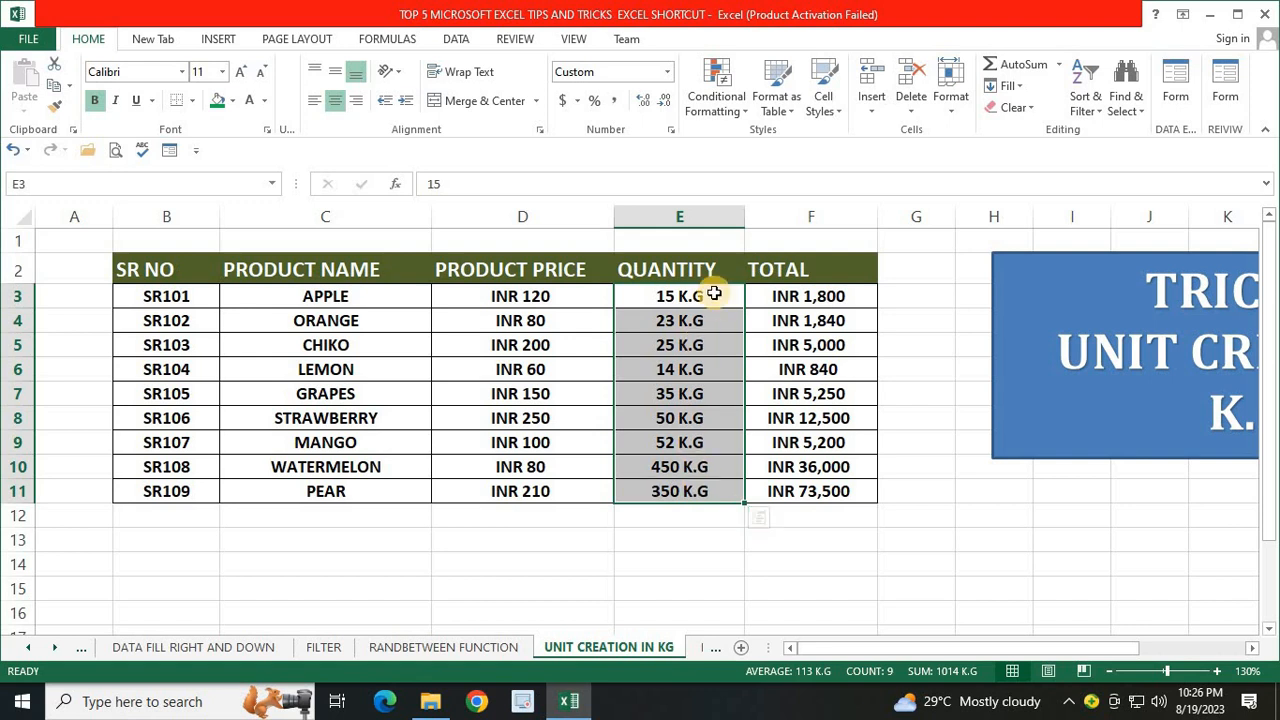
left_click_drag(717, 291, 720, 490)
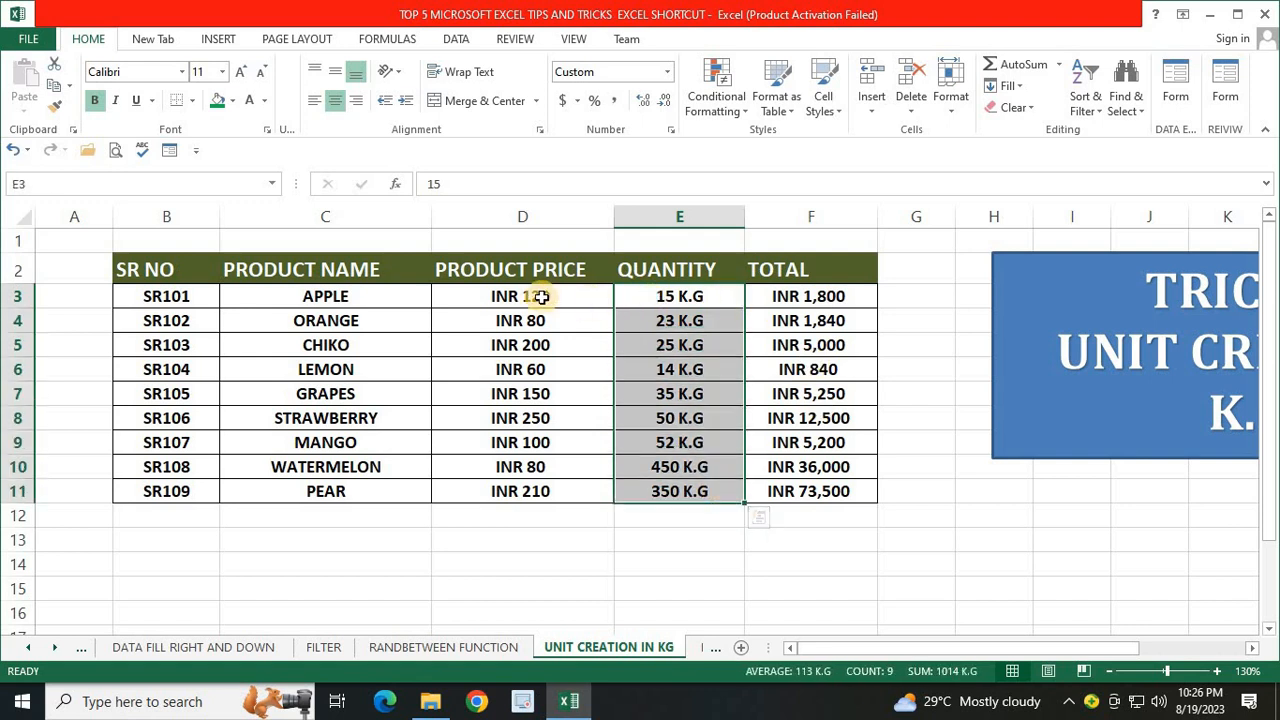
left_click_drag(603, 293, 848, 296)
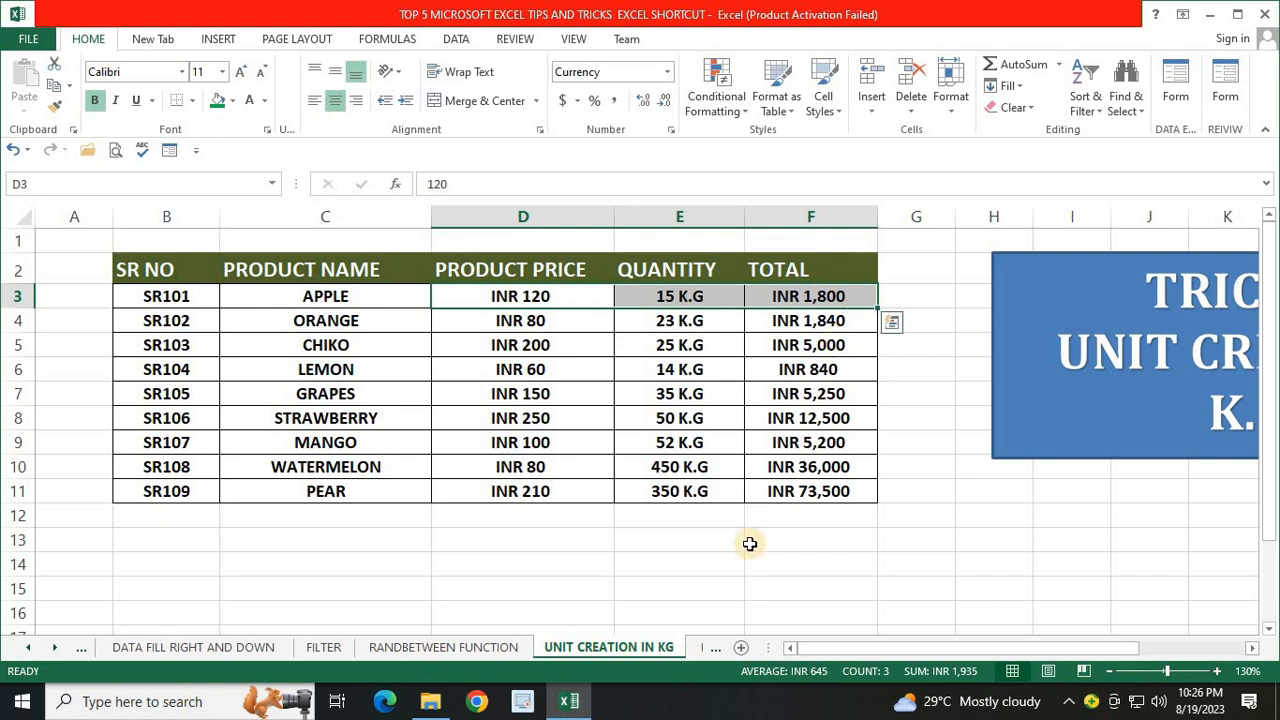
- Total the quantities E3:E11 with a SUM formula in E12, and clear that cell again
left_click(683, 515)
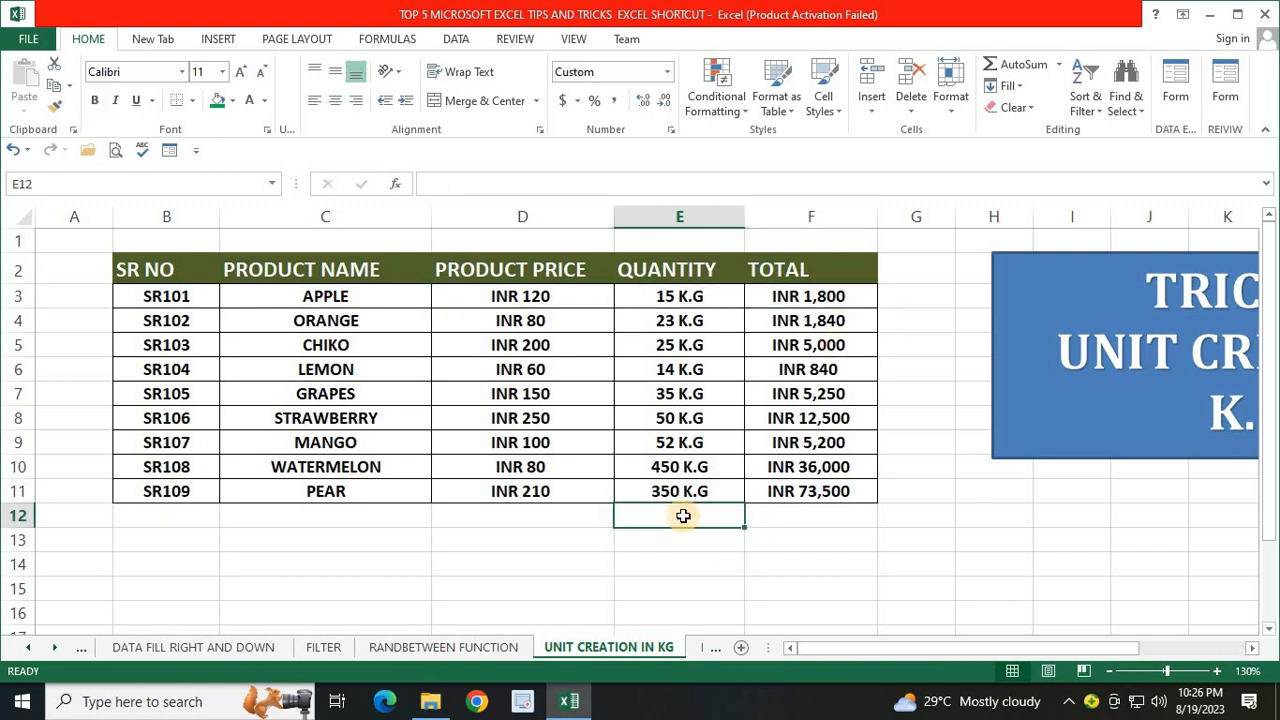
type("=SUM(")
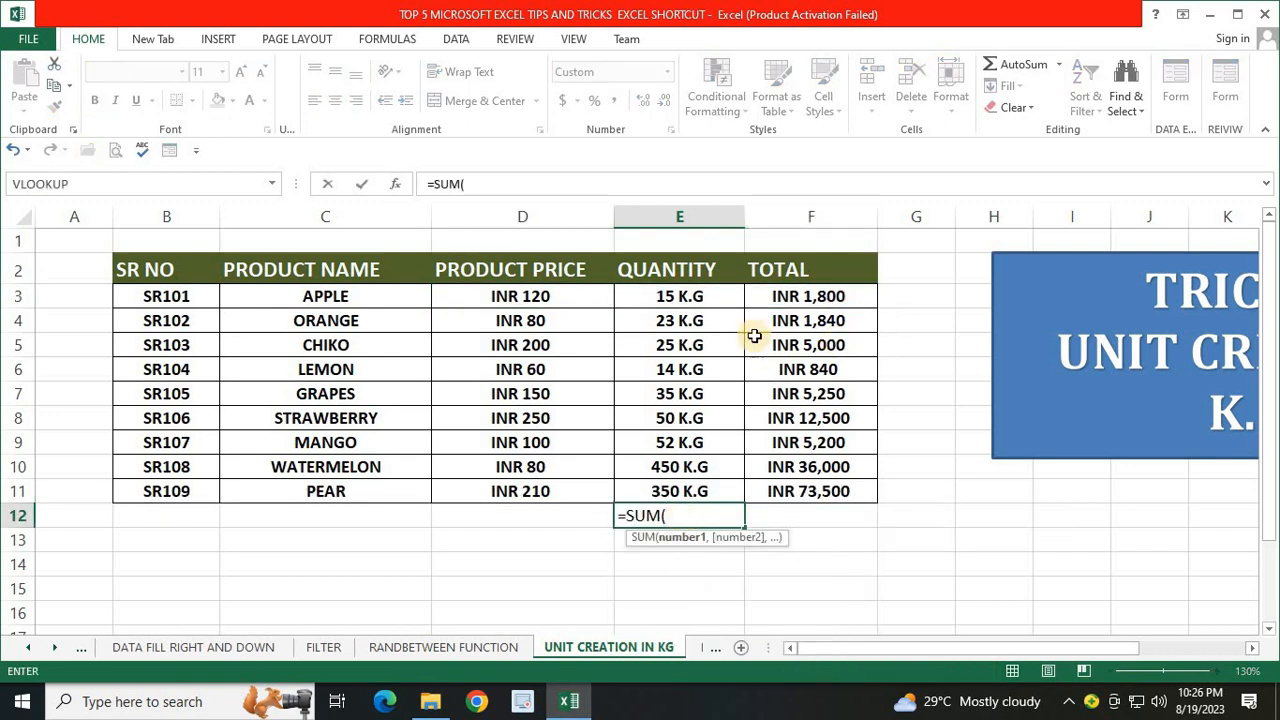
left_click_drag(690, 296, 681, 489)
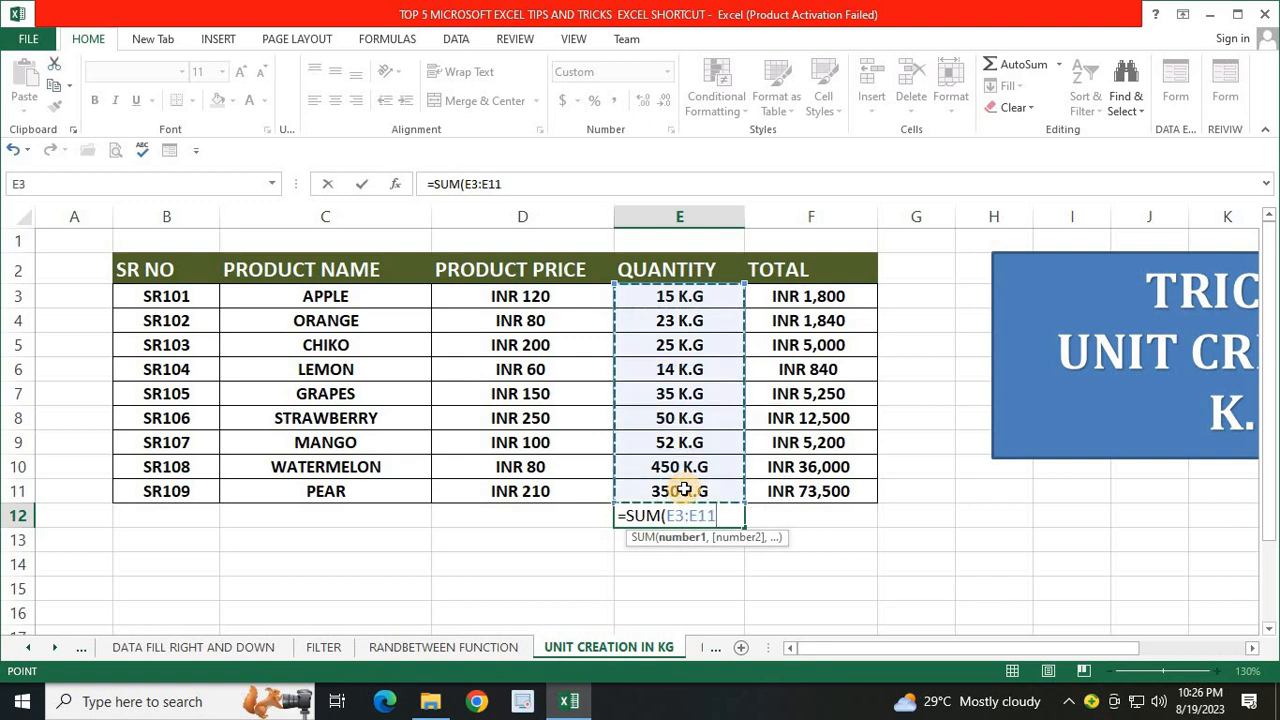
key("Return")
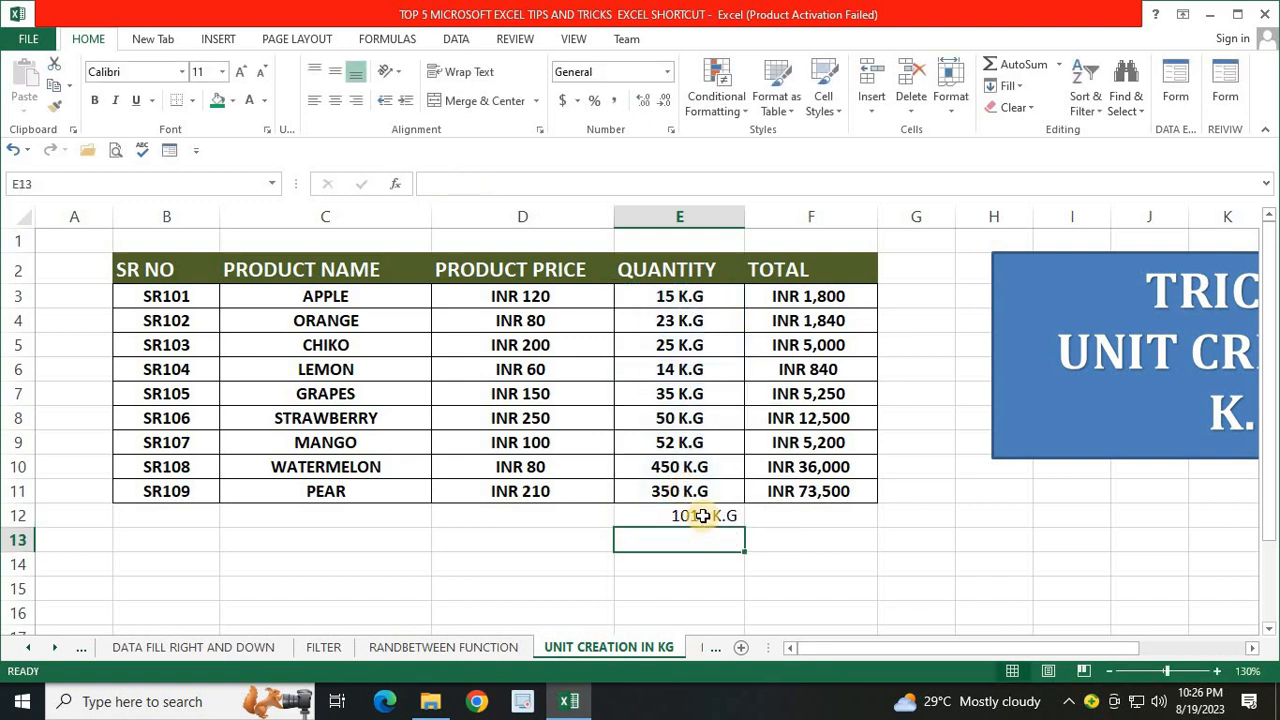
left_click(703, 516)
key("Delete")
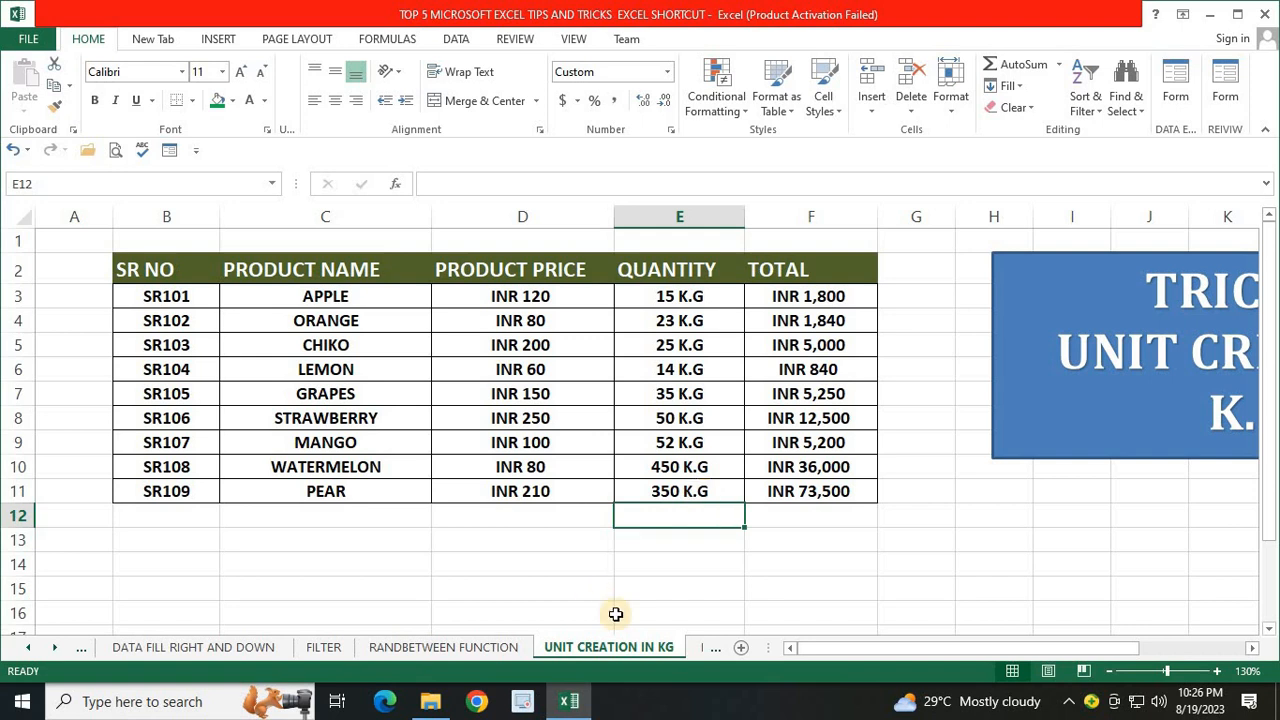
- Switch to the HOW TO USE GUI FORM FOR DATA EN sheet and examine the student table's column headings
left_click(705, 648)
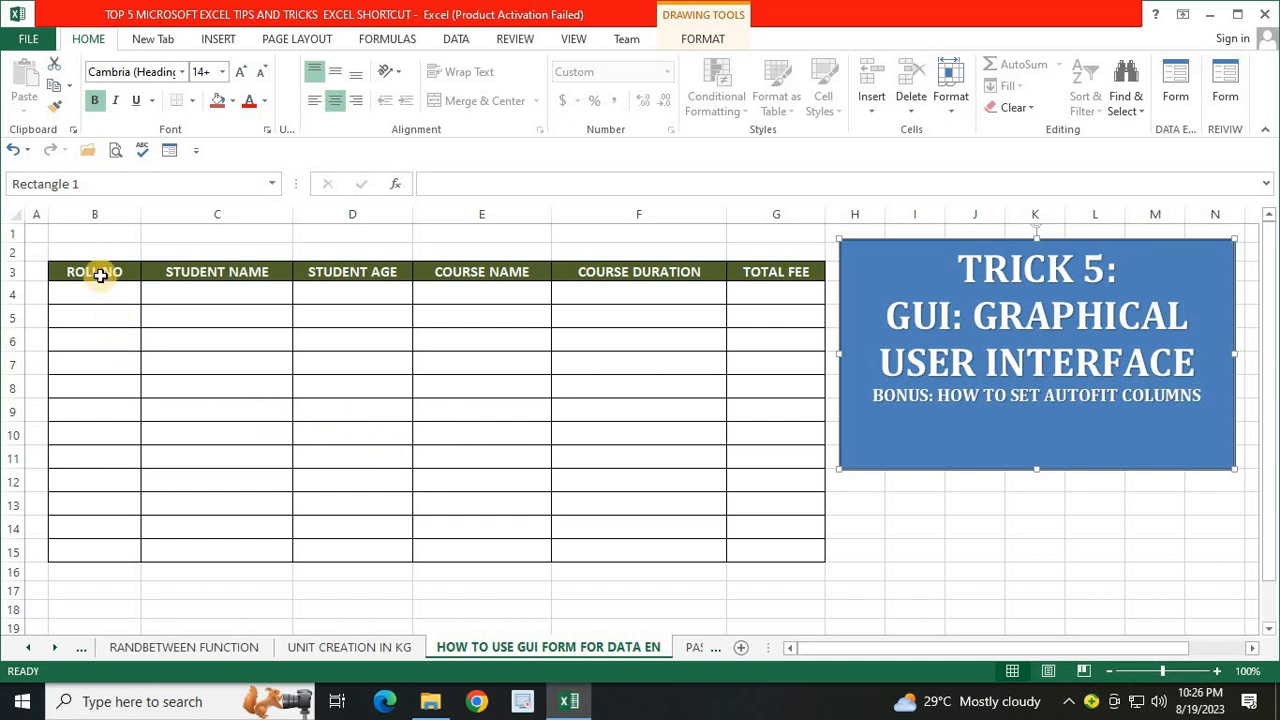
left_click_drag(94, 271, 755, 549)
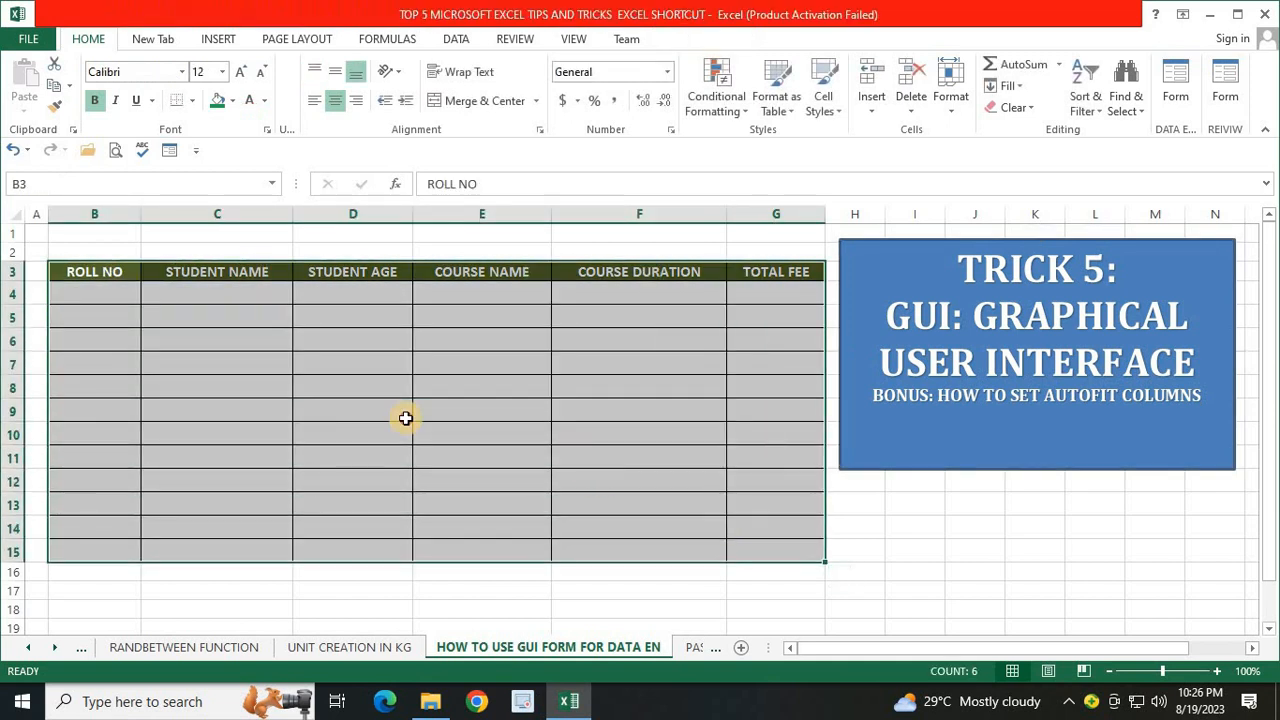
left_click(564, 457)
left_click_drag(82, 270, 262, 318)
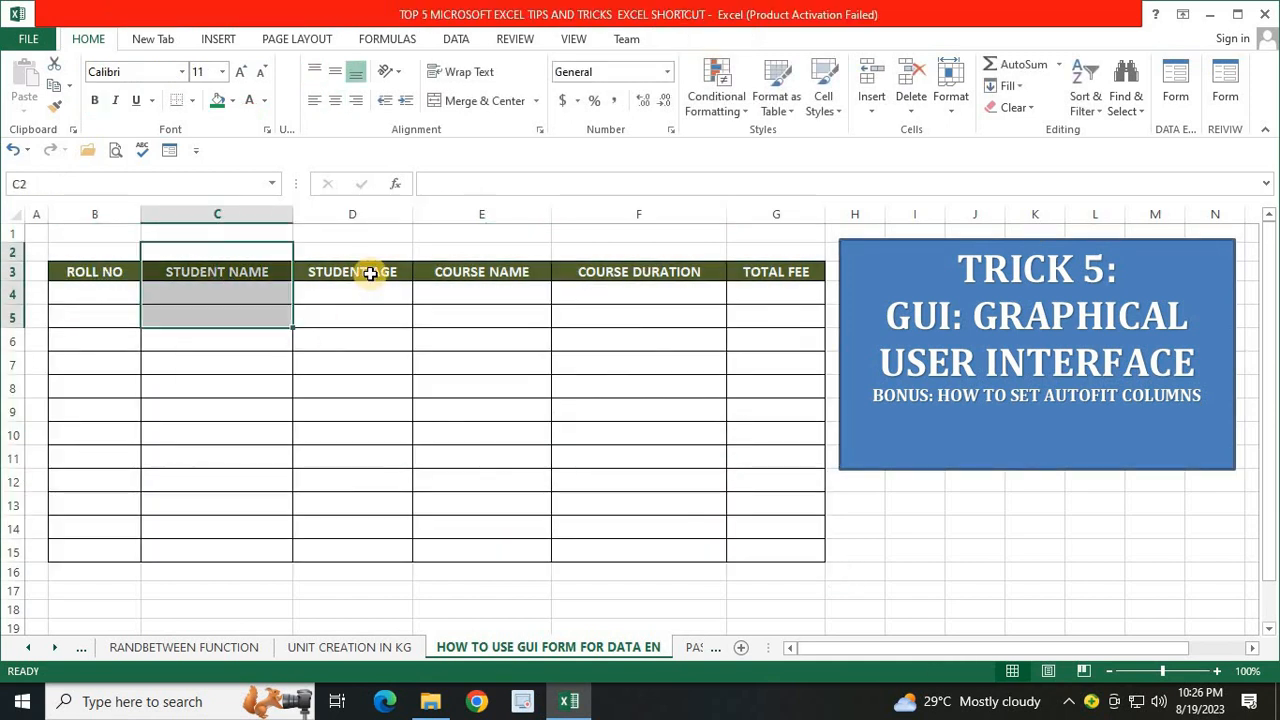
left_click_drag(370, 273, 376, 338)
left_click_drag(481, 272, 514, 300)
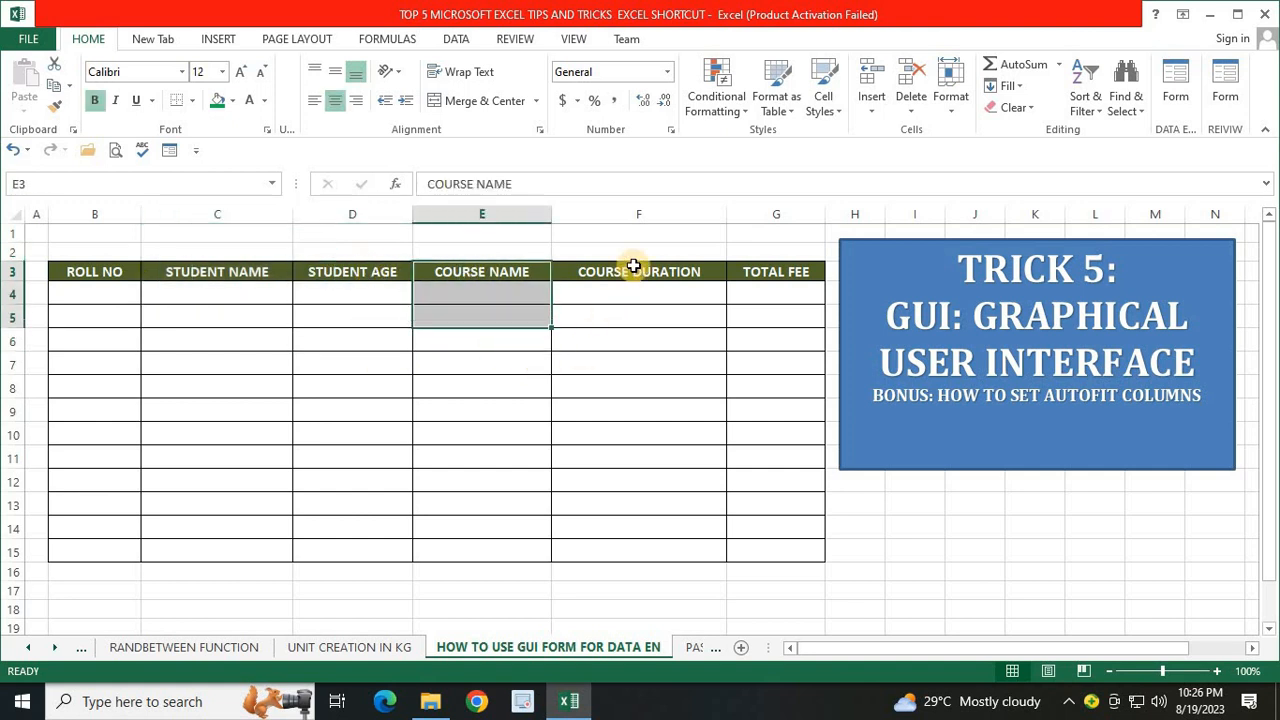
left_click_drag(606, 277, 700, 318)
left_click(770, 272)
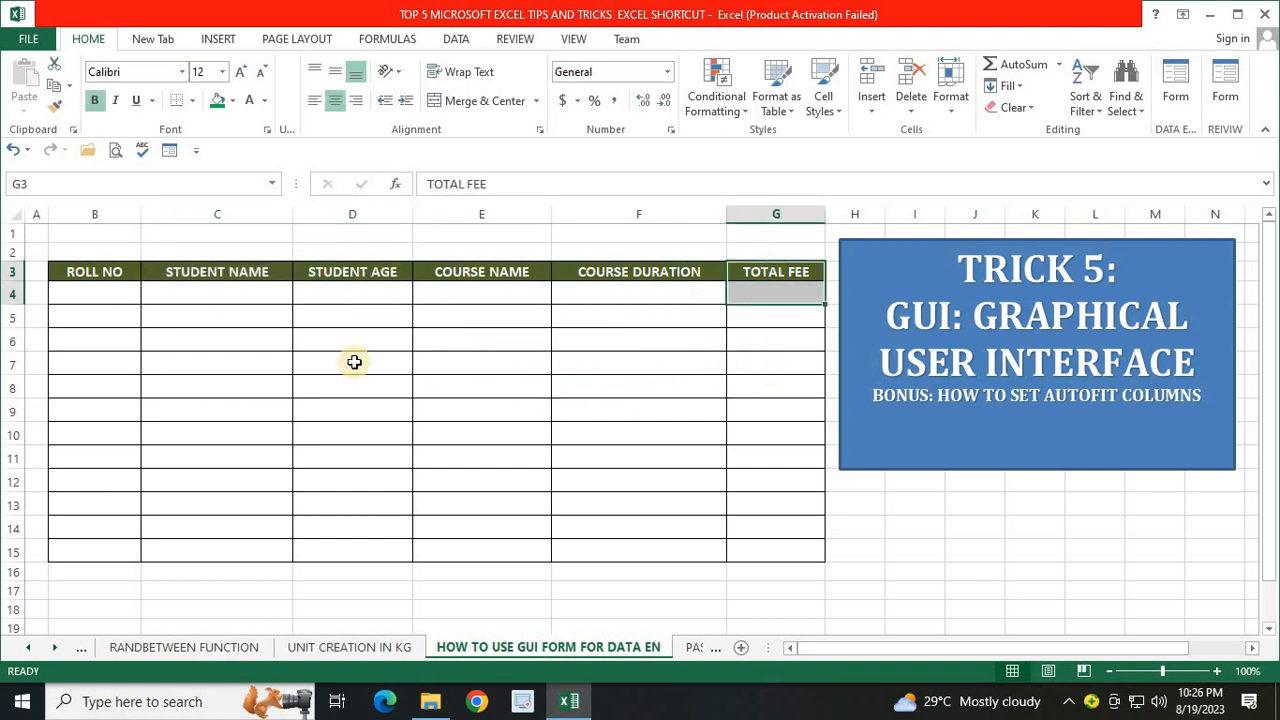
- Try the data entry form on only the empty rows B4:G15, without the header row, and close it
left_click(89, 292)
left_click_drag(454, 313, 751, 543)
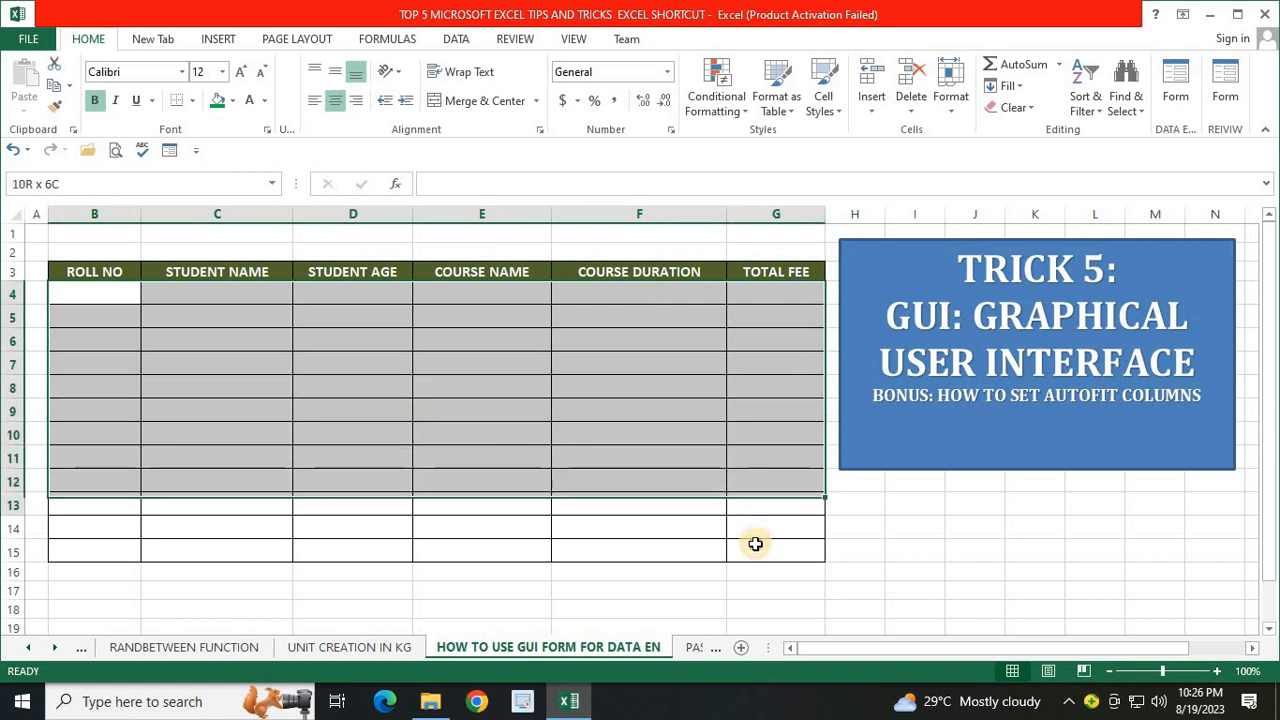
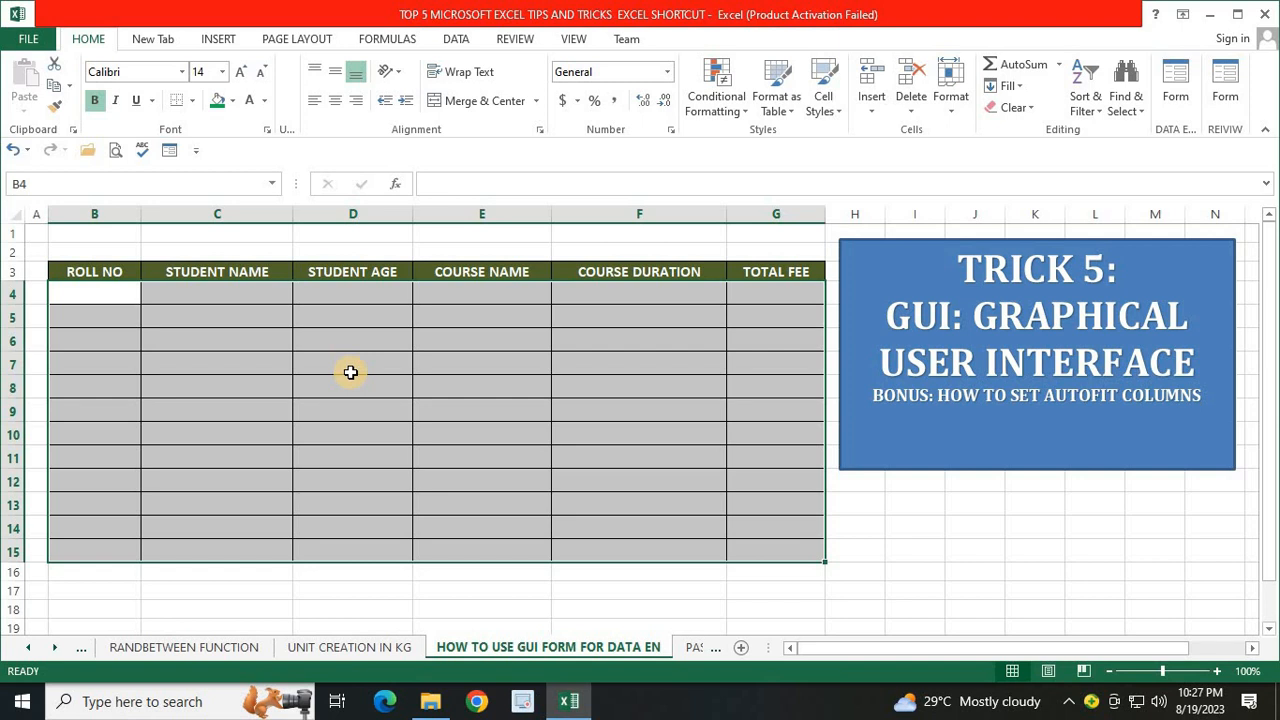
left_click(175, 156)
left_click(588, 422)
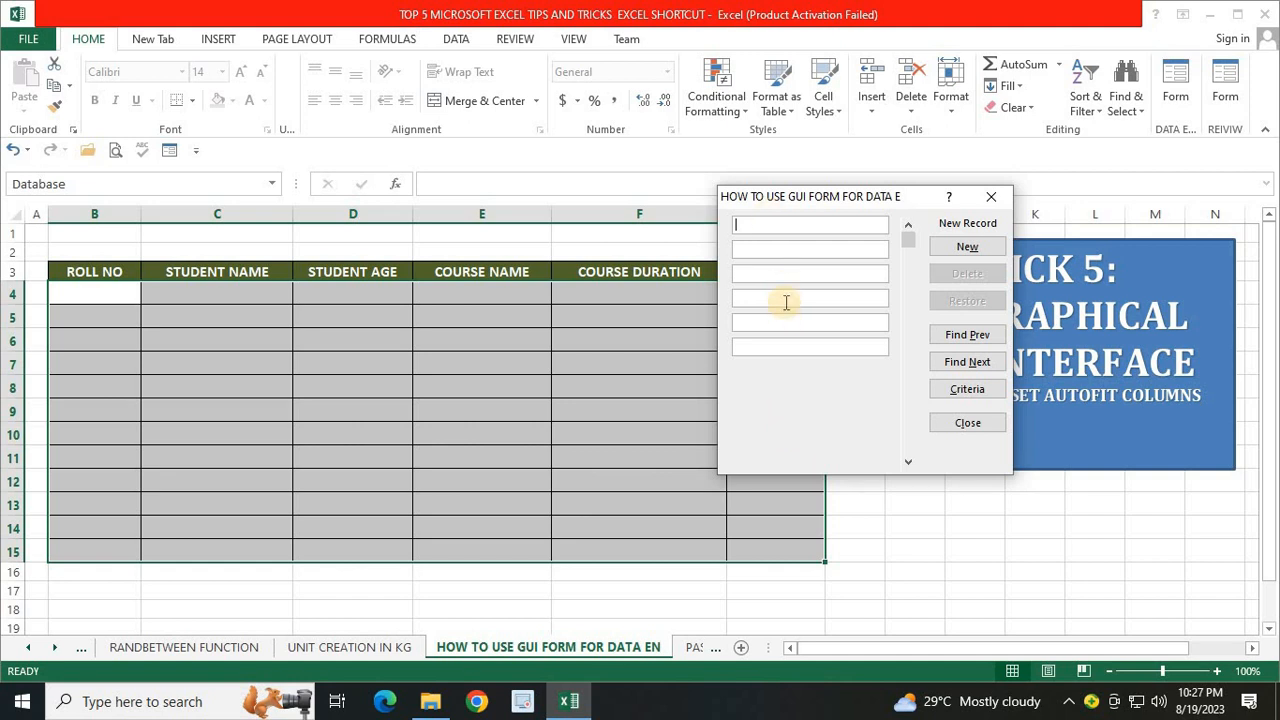
left_click_drag(843, 204, 902, 197)
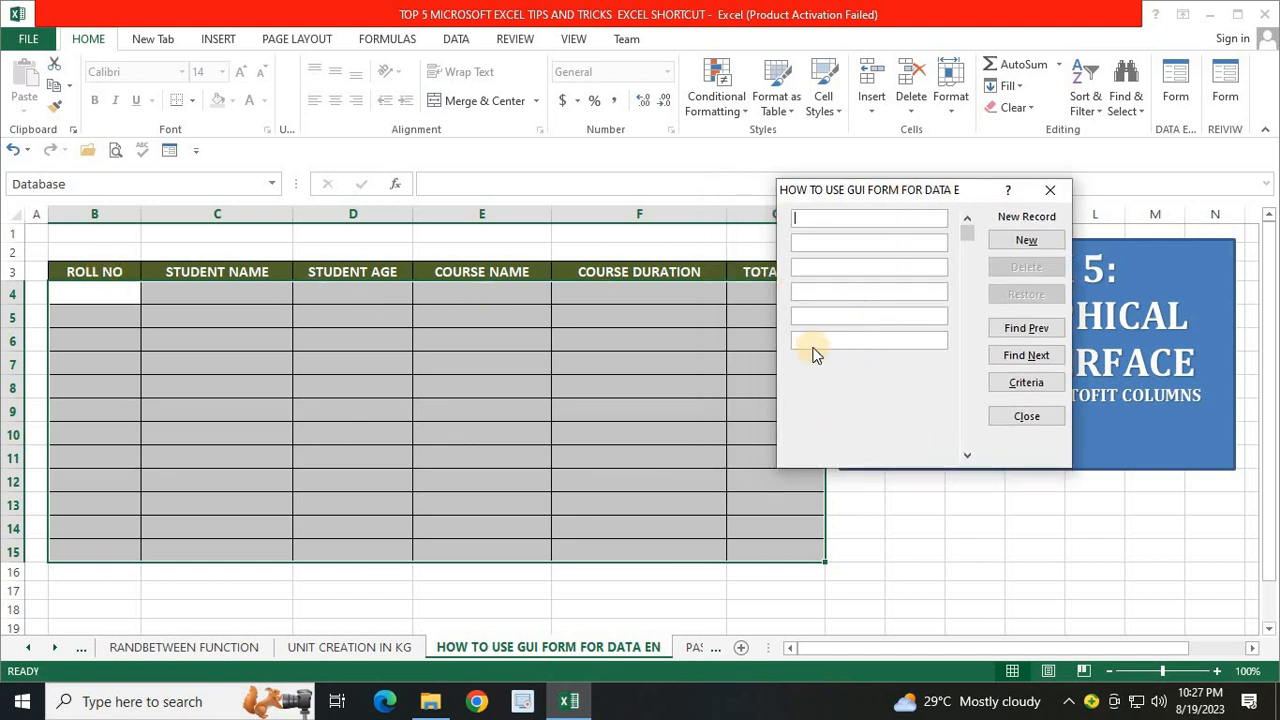
left_click(1047, 191)
- Open the data entry form for the whole student table B3:G15, including its header row
left_click(100, 272)
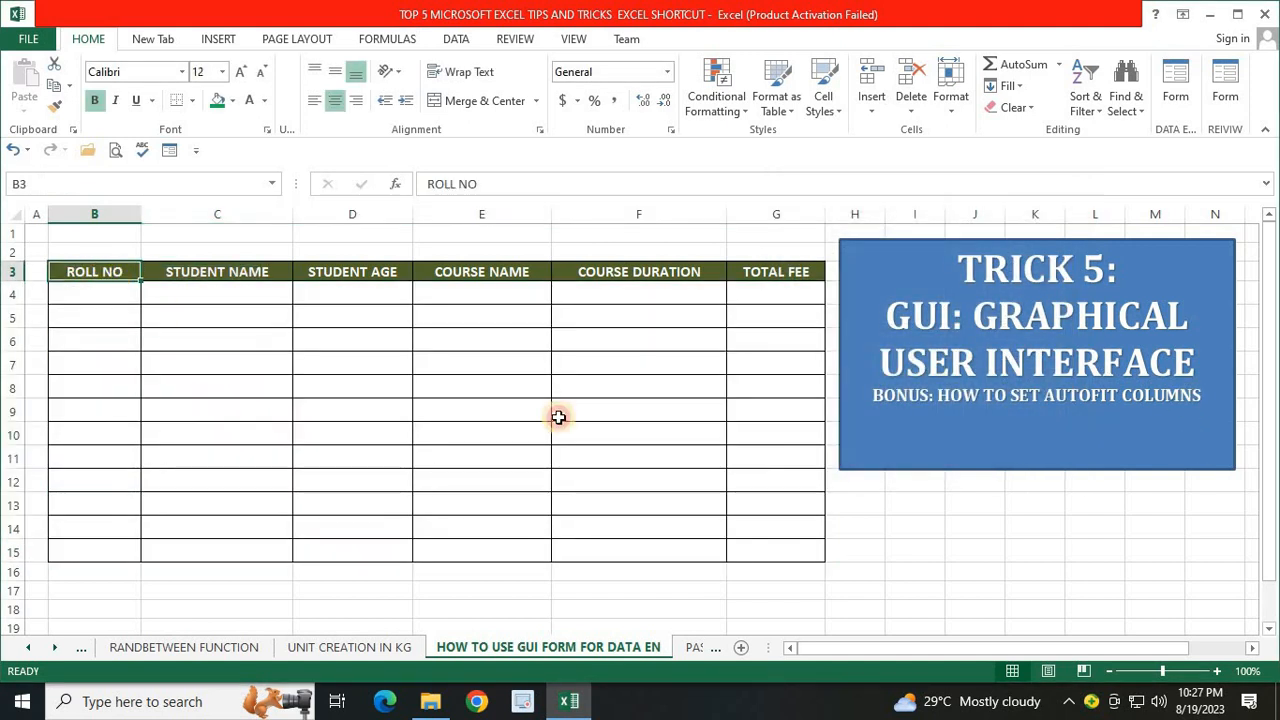
left_click_drag(95, 272, 783, 548)
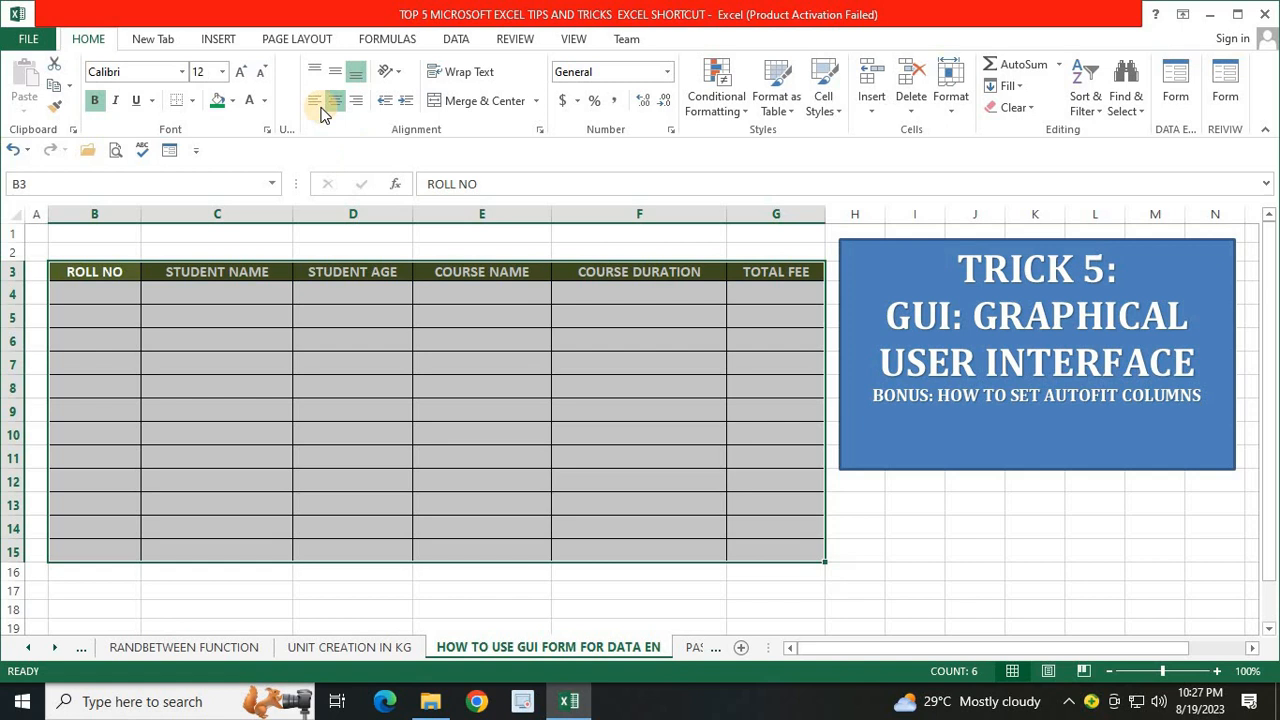
left_click(169, 150)
left_click(594, 421)
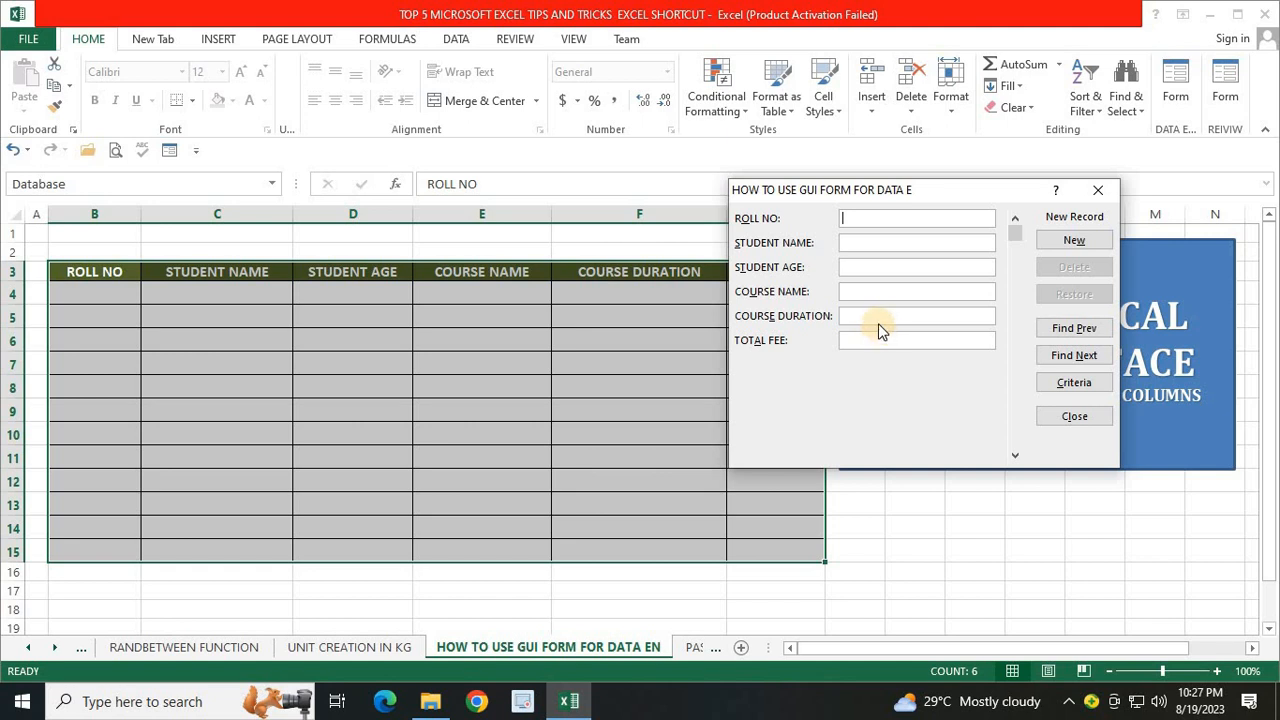
- Add the first student's record with the roll number, full name, age 25, course DCA, duration 6-MONTH and total fee 15500
type("SL101")
key("Tab")
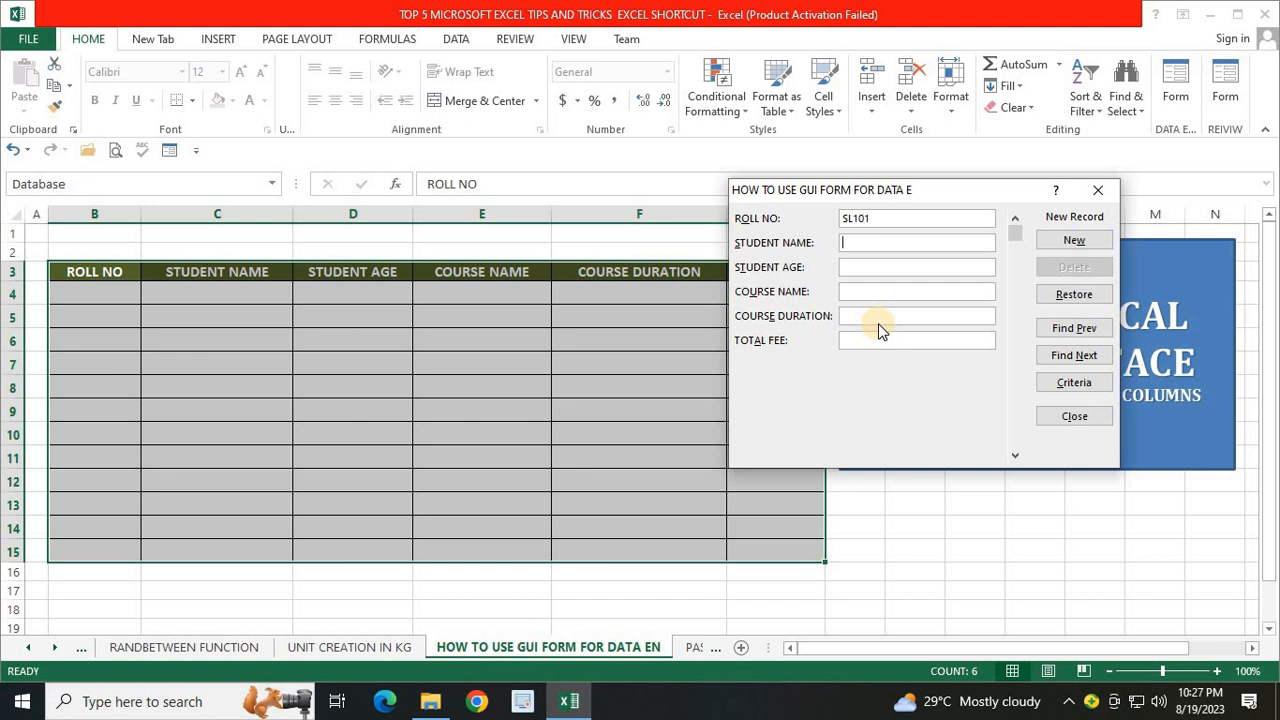
type("RAMESH JAISWAL")
key("Tab")
type("25")
key("Tab")
type("DCA")
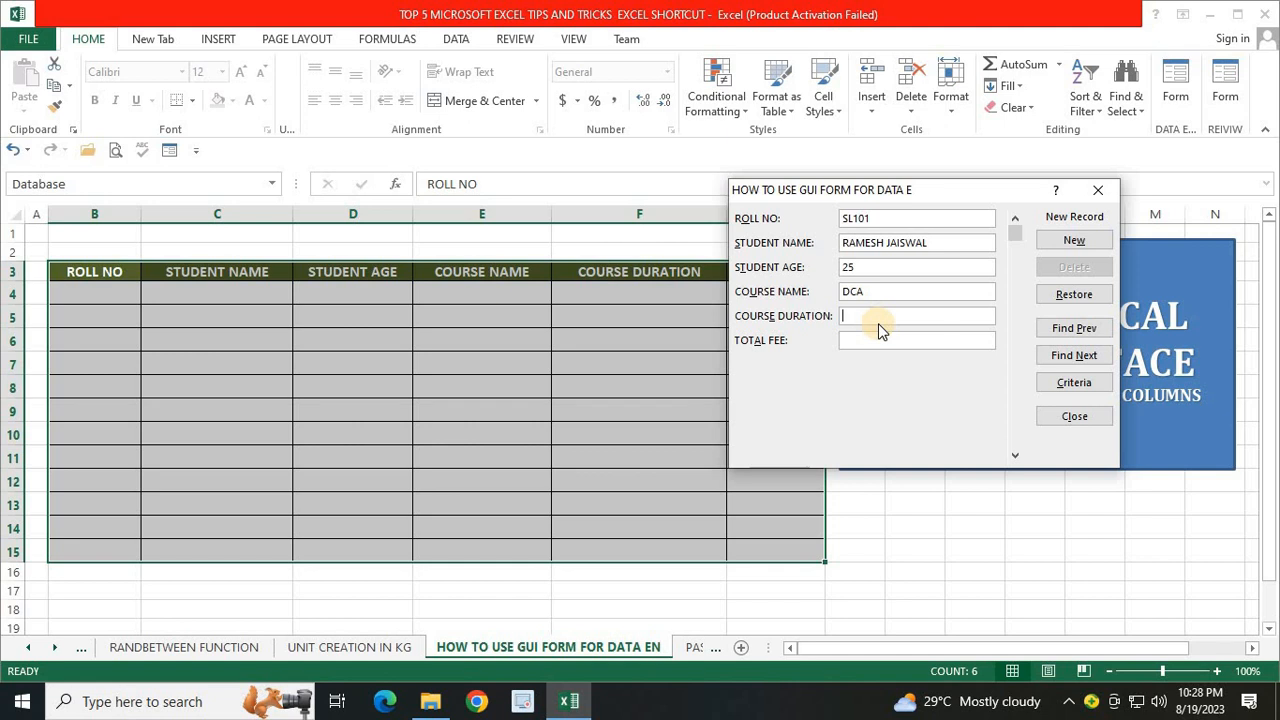
type("6-MONTH")
key("Tab")
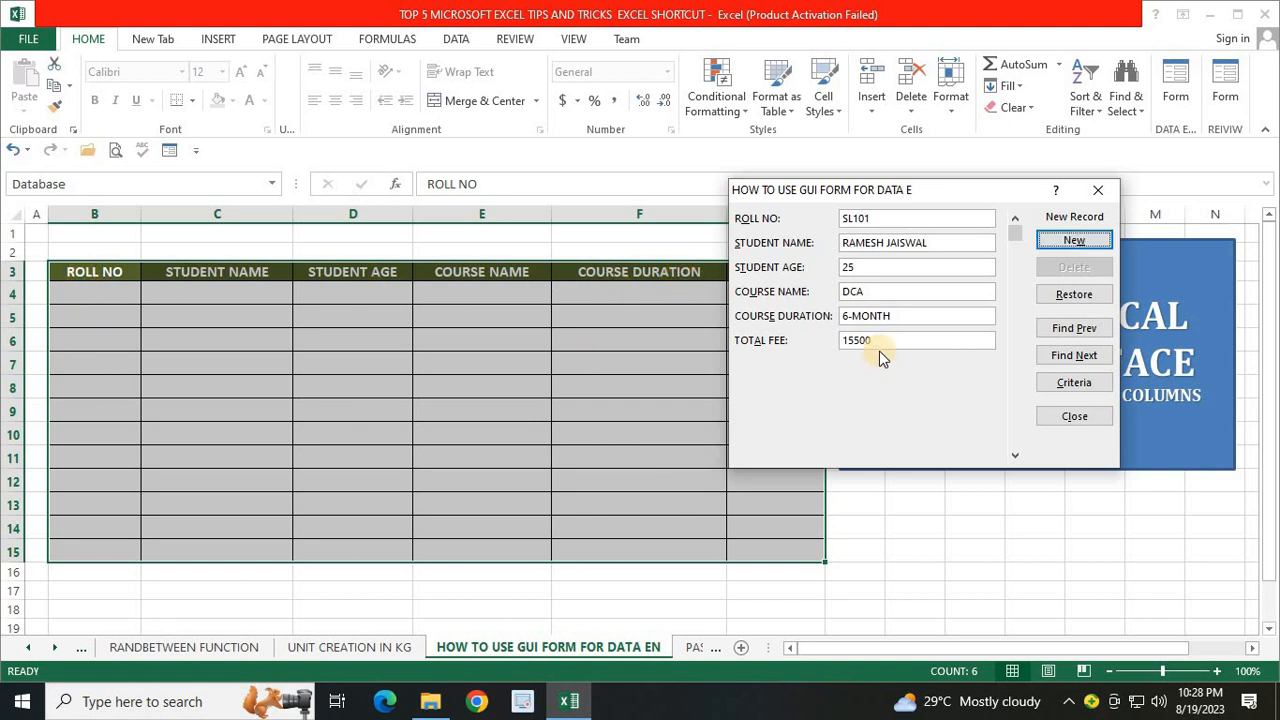
key("Return")
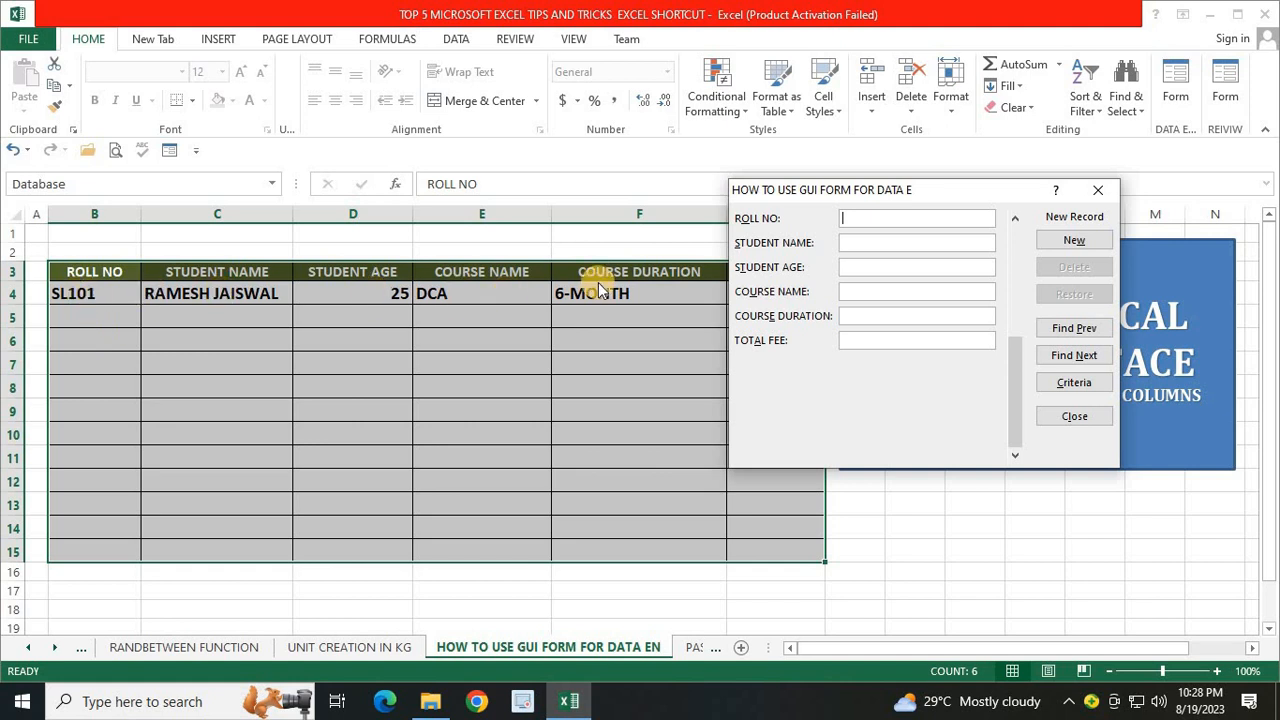
- Add the second student's record with the roll number, full name, age 26, course ADCA, duration 8 MONTHS and total fee 18500
left_click_drag(897, 197, 391, 370)
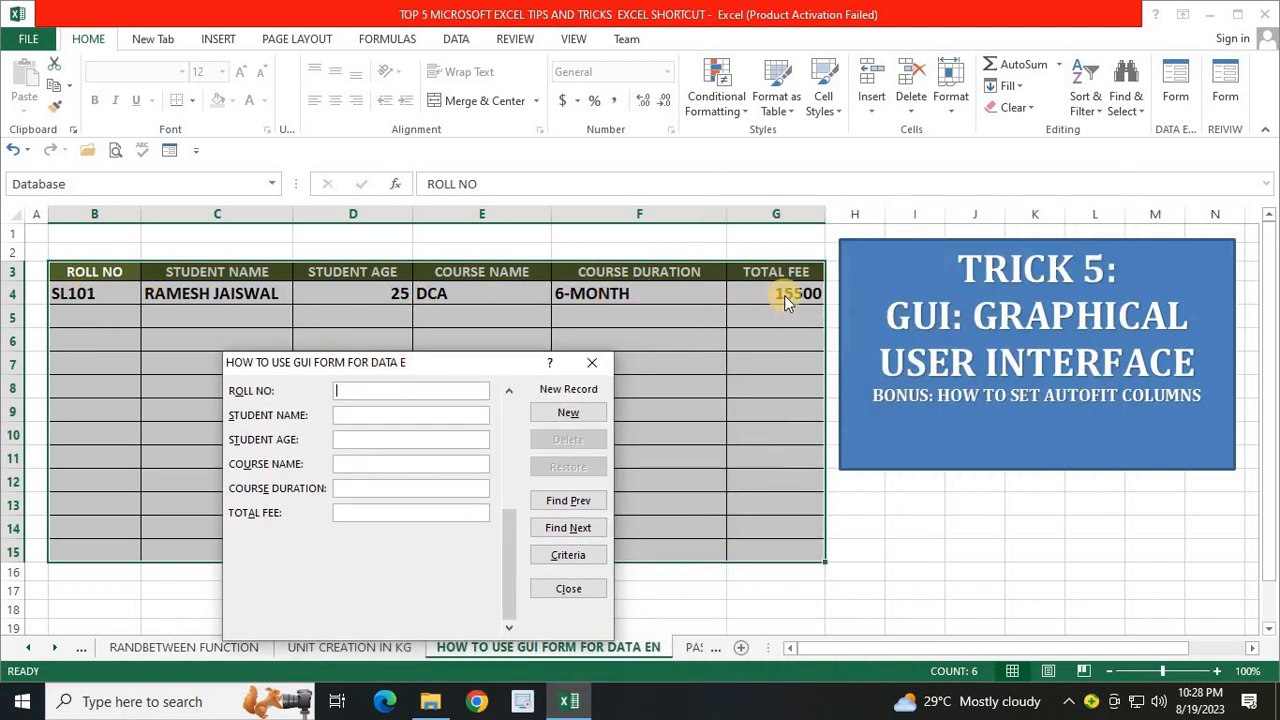
left_click_drag(446, 373, 965, 198)
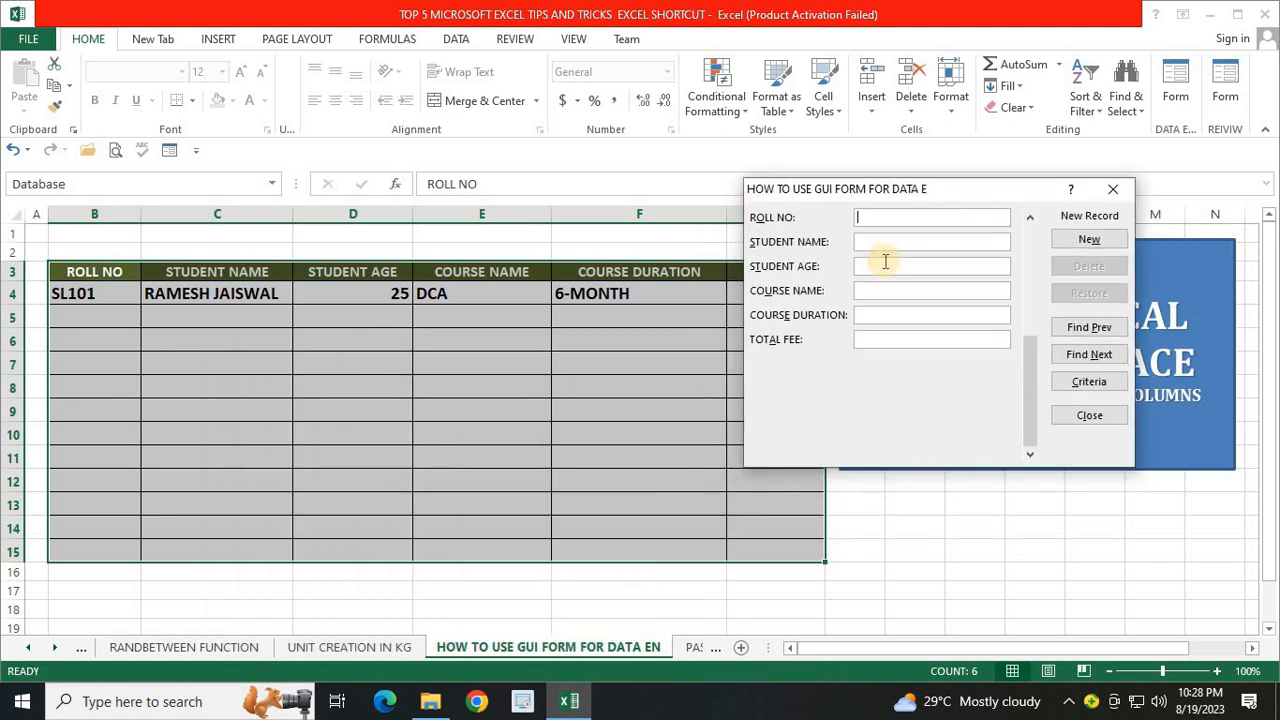
type("SL102")
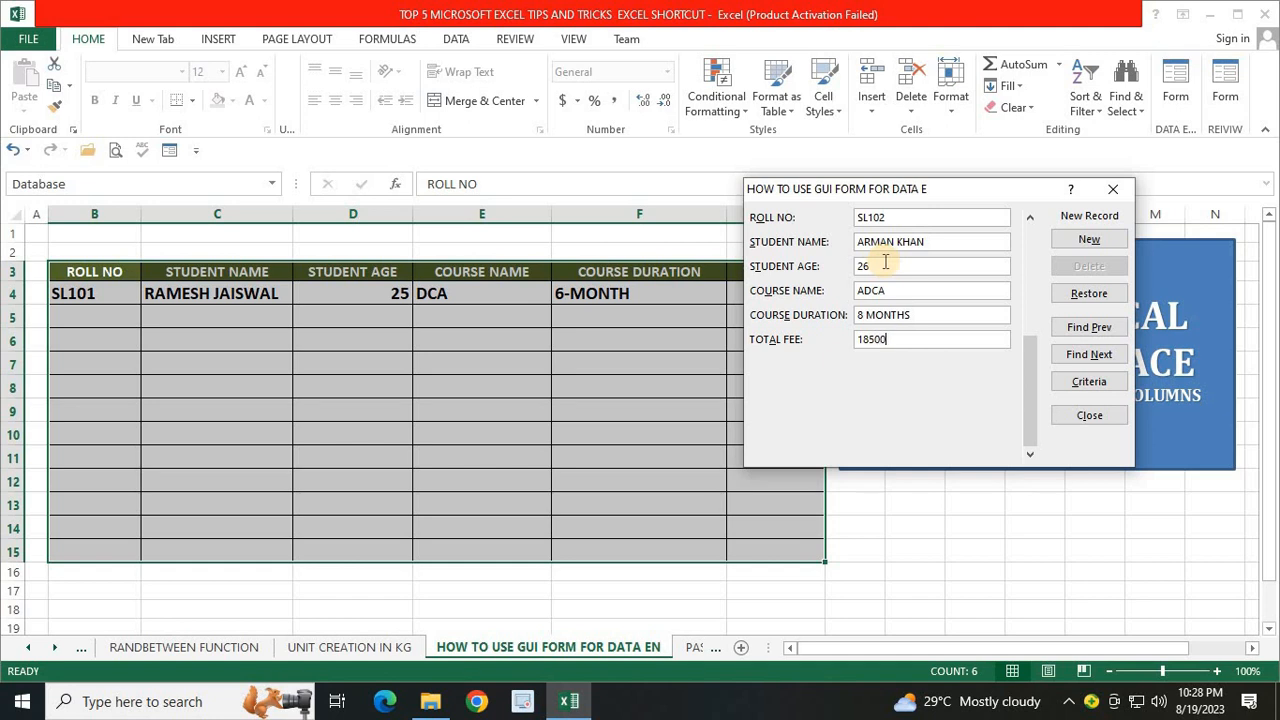
key("Tab")
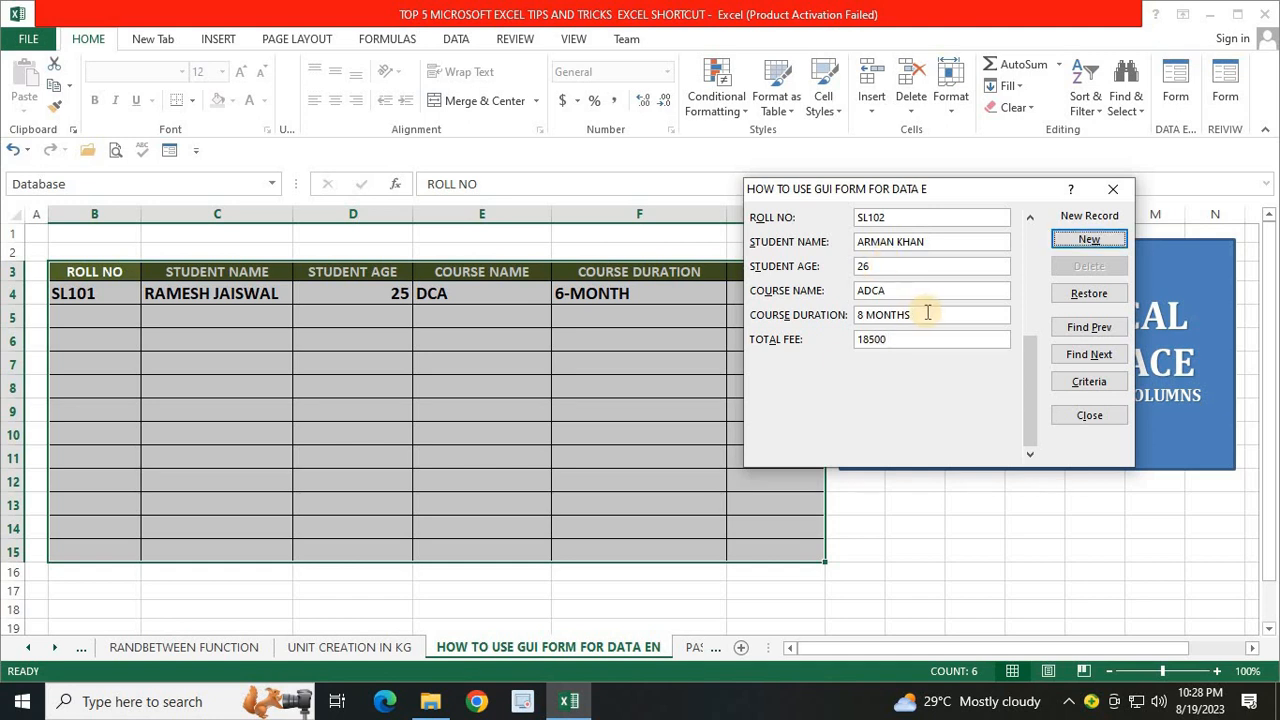
key("Return")
- Close the data entry form and review the two student records entered in the table
left_click_drag(842, 188, 610, 449)
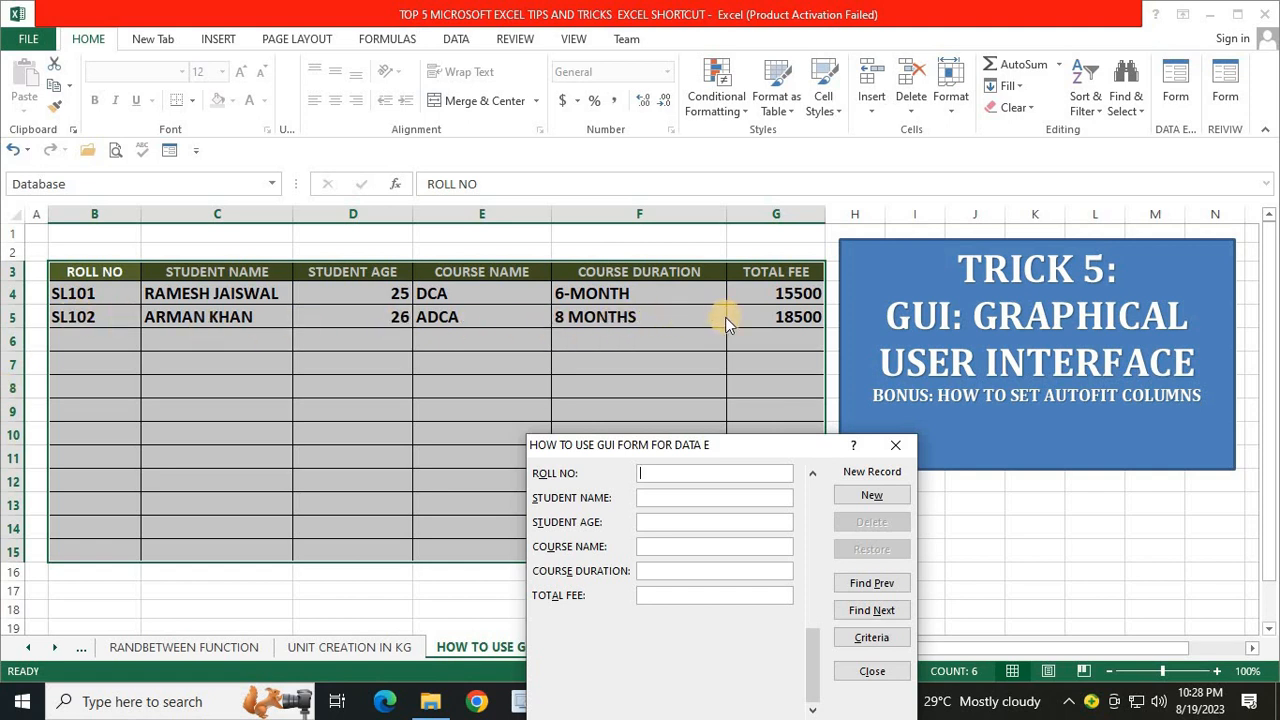
left_click_drag(761, 449, 706, 344)
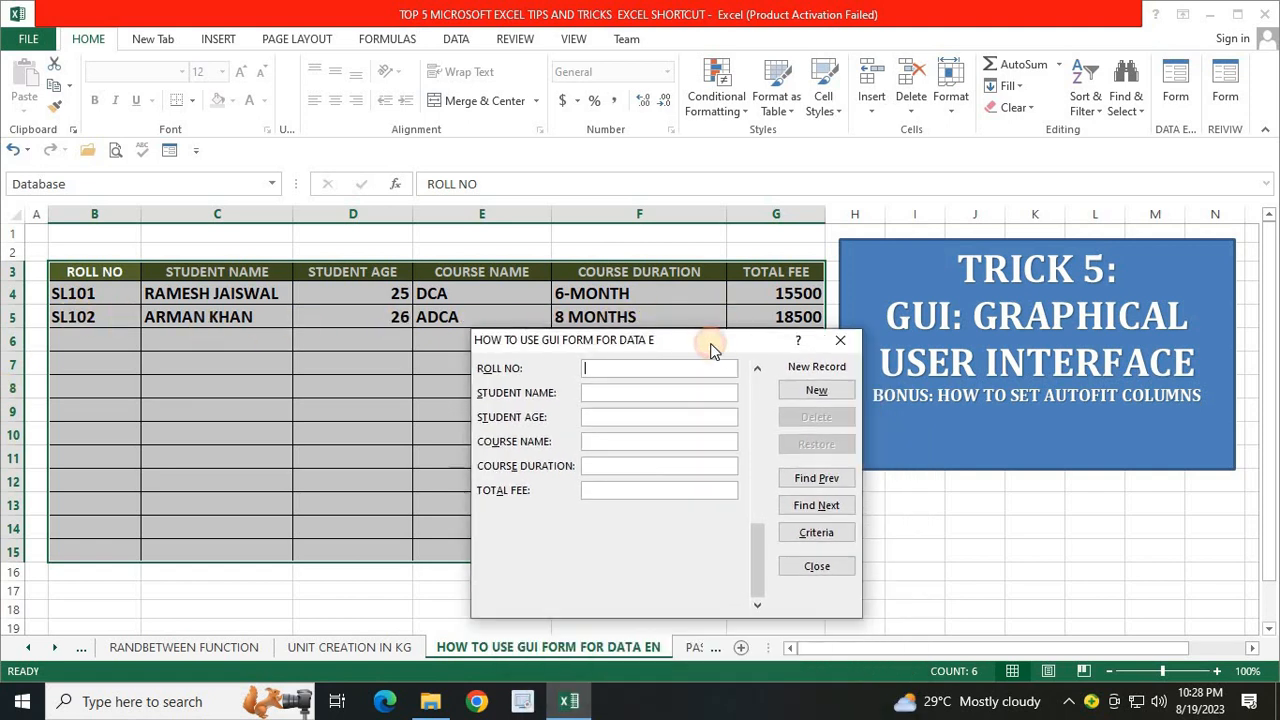
left_click(841, 342)
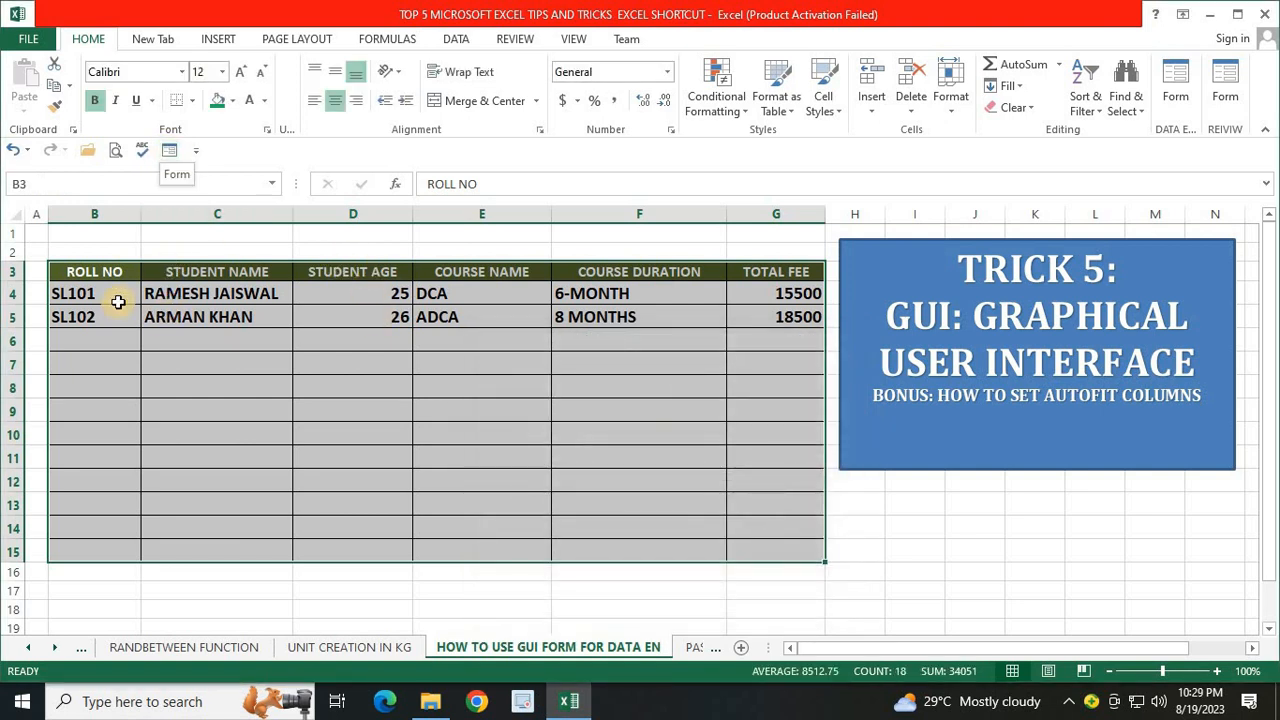
left_click_drag(94, 297, 750, 331)
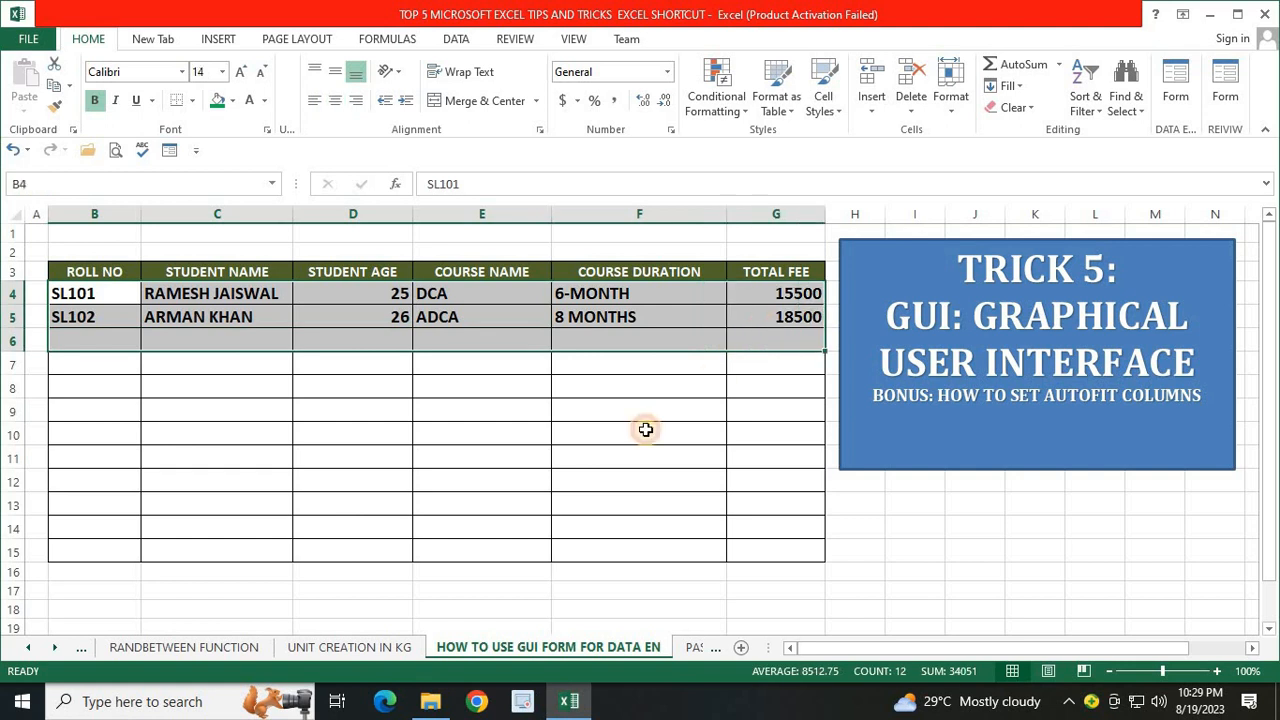
left_click(646, 432)
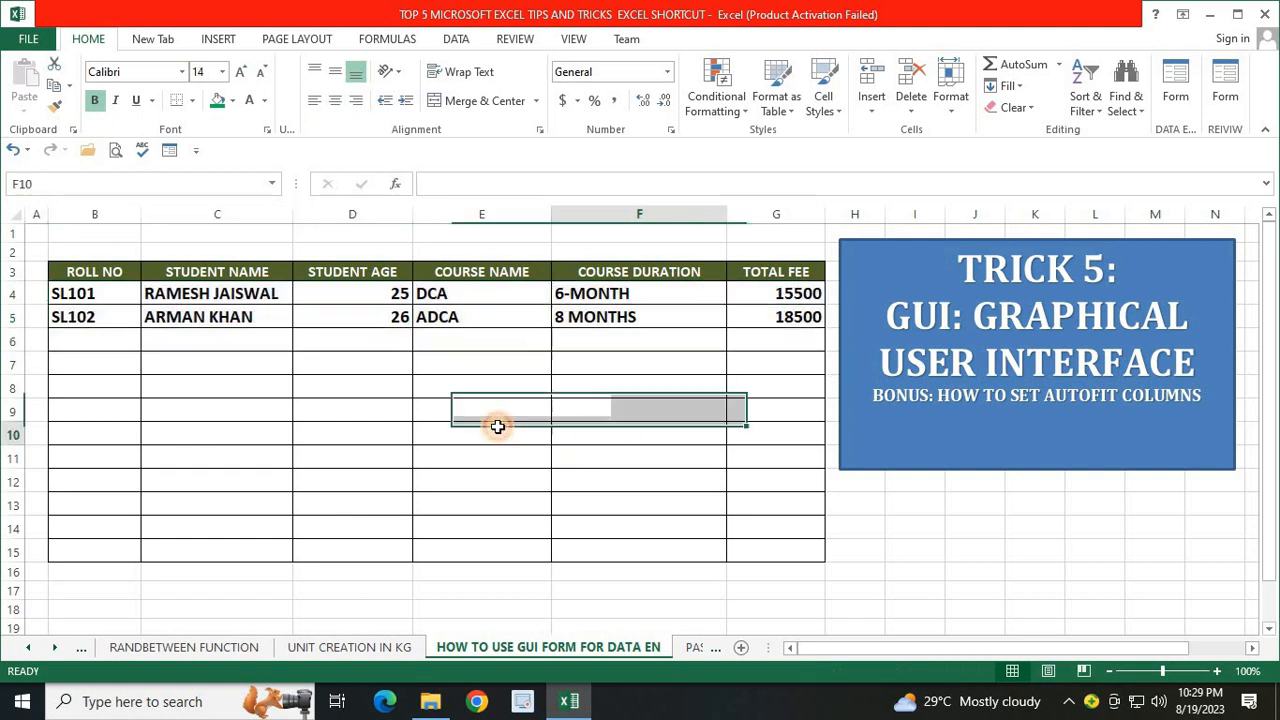
- Open the ribbon customization options and set the command source to All Commands
left_click(28, 45)
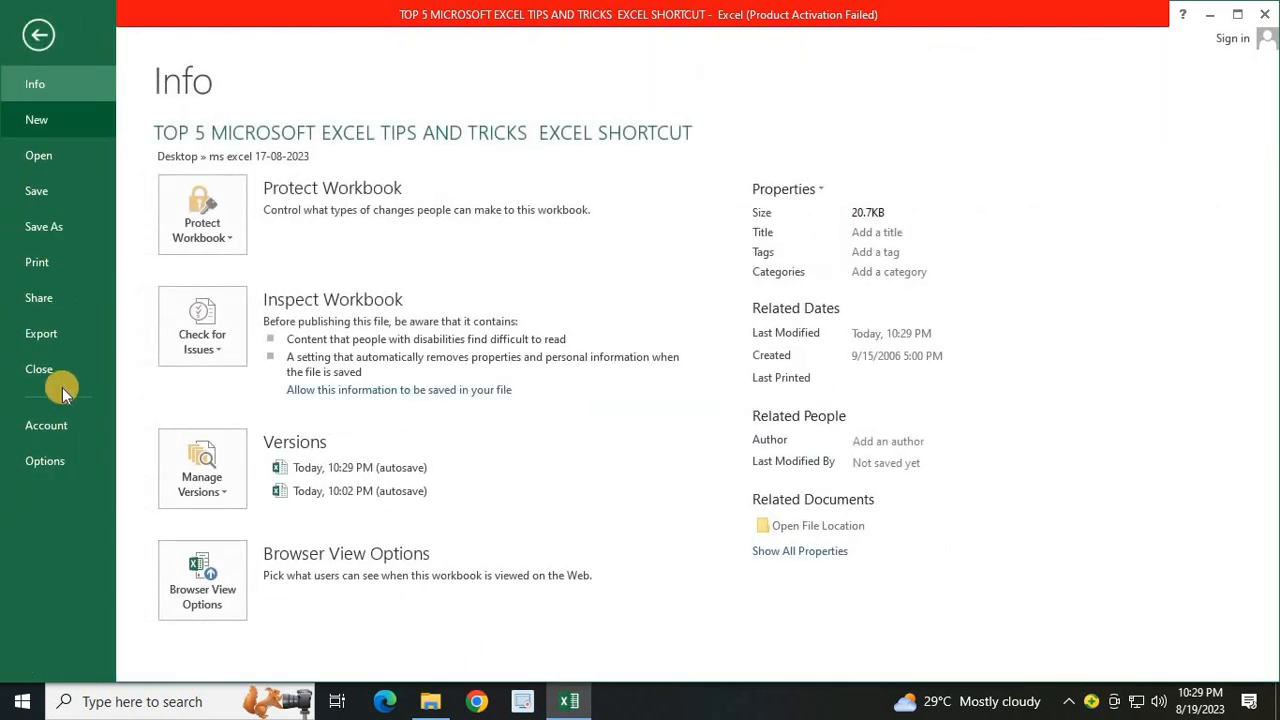
left_click(58, 462)
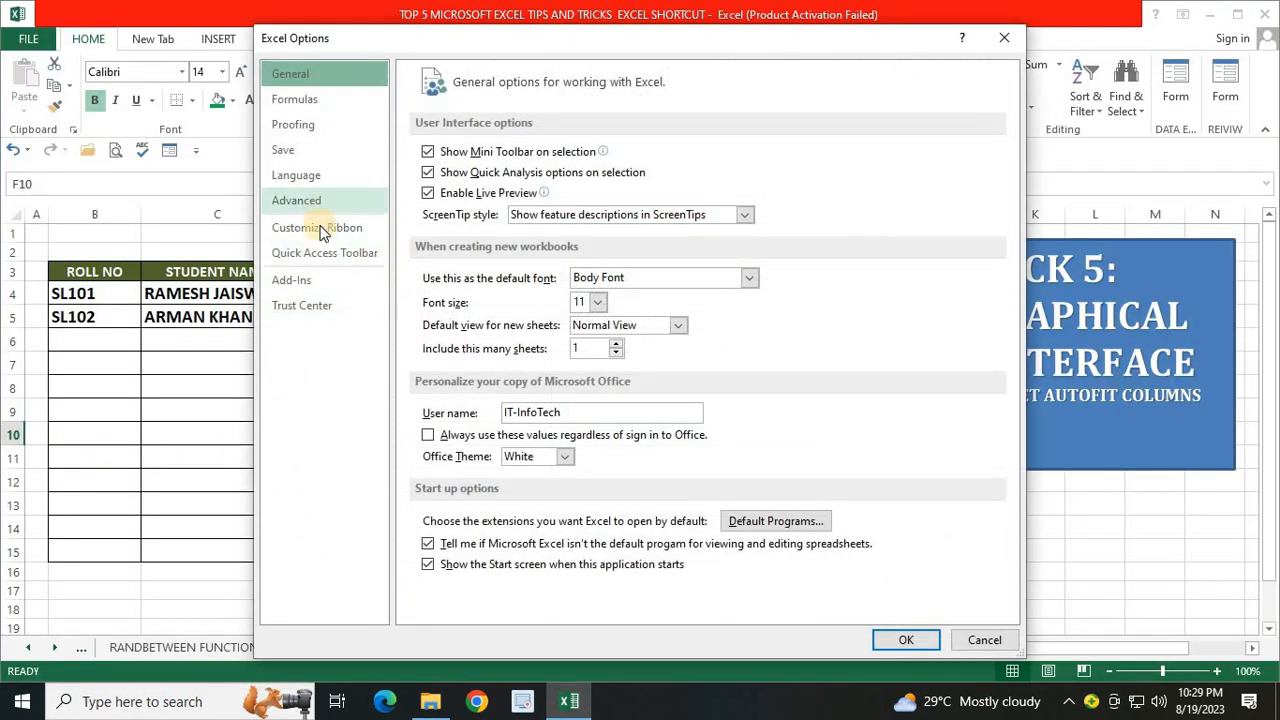
left_click(322, 230)
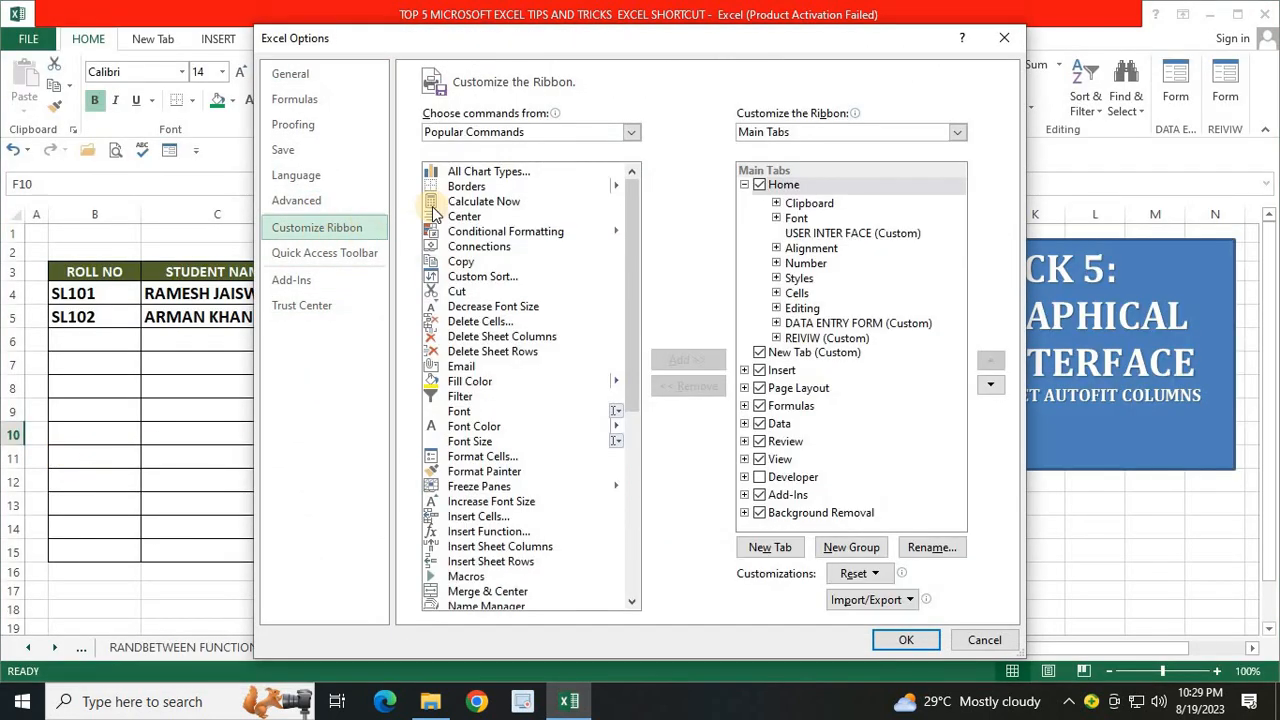
left_click(490, 134)
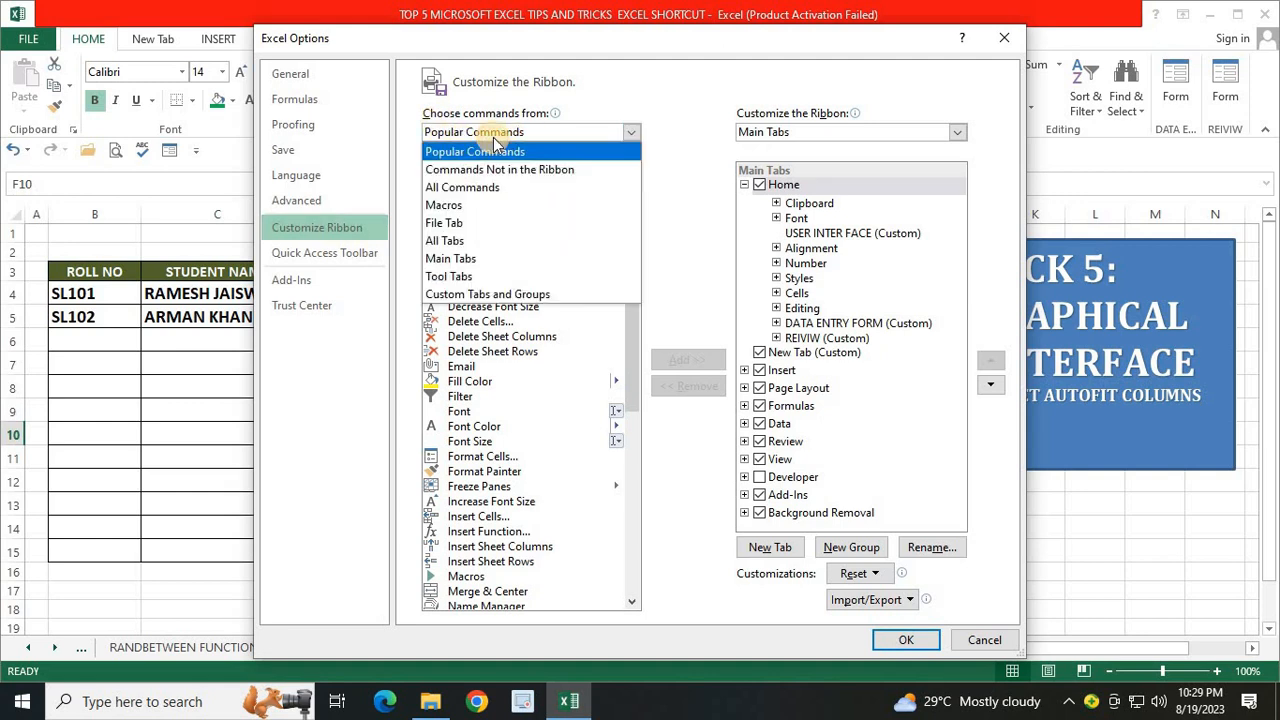
left_click(483, 189)
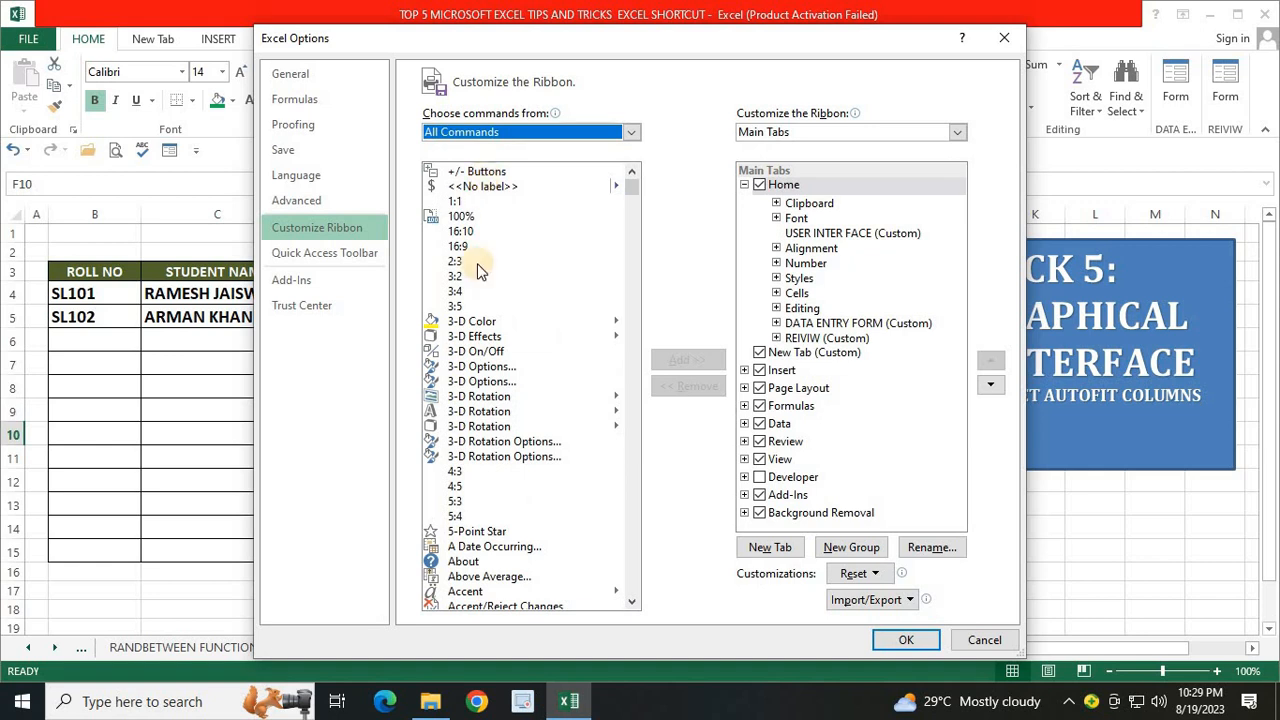
- Find the Form command among all commands and try to add it directly to the Home tab
left_click(456, 276)
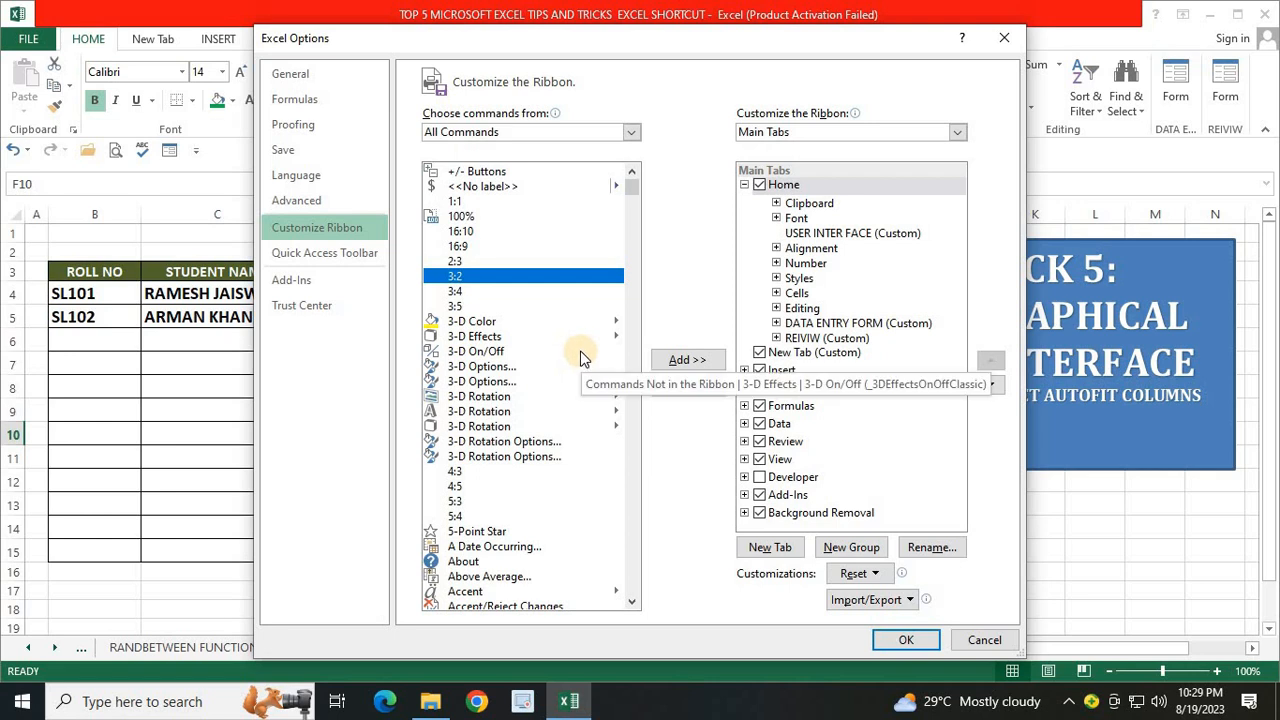
key("f")
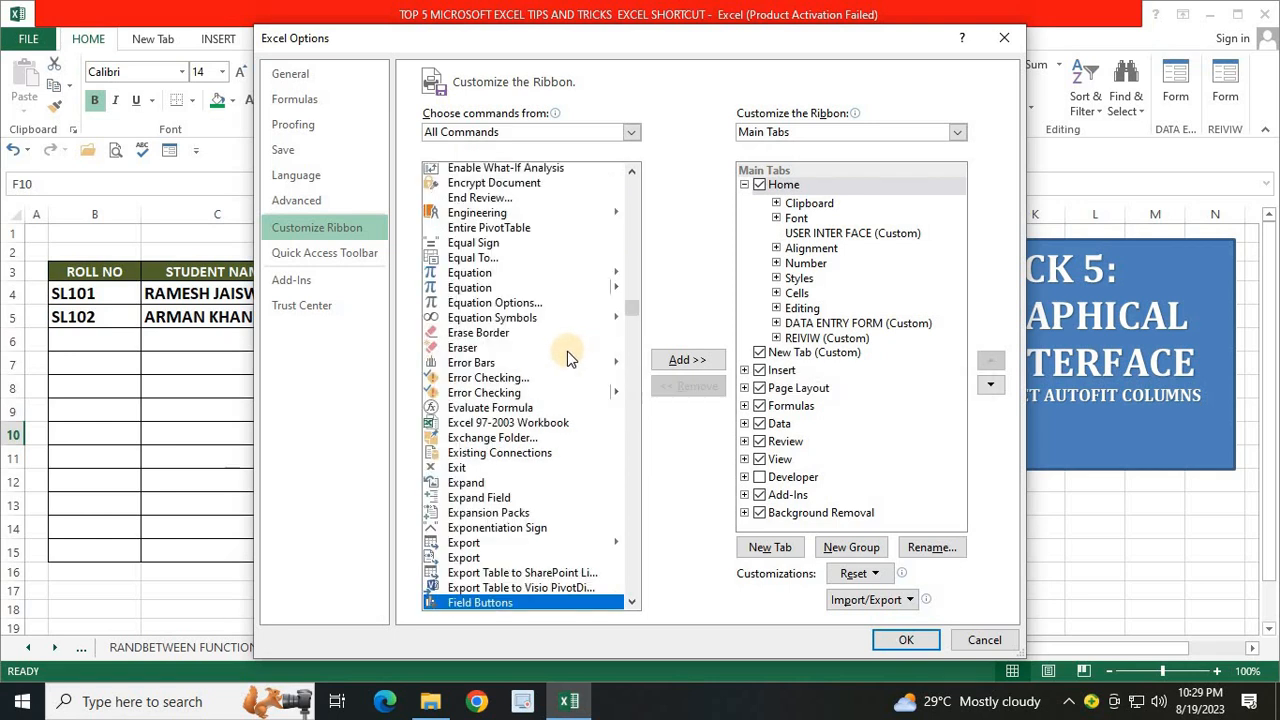
key("Down")
key("Down")
key("Down")
key("Down")
key("Down")
key("Down")
key("Down")
key("Down")
key("Down")
key("Down")
key("Down")
key("Down")
key("Down")
key("Down")
key("Down")
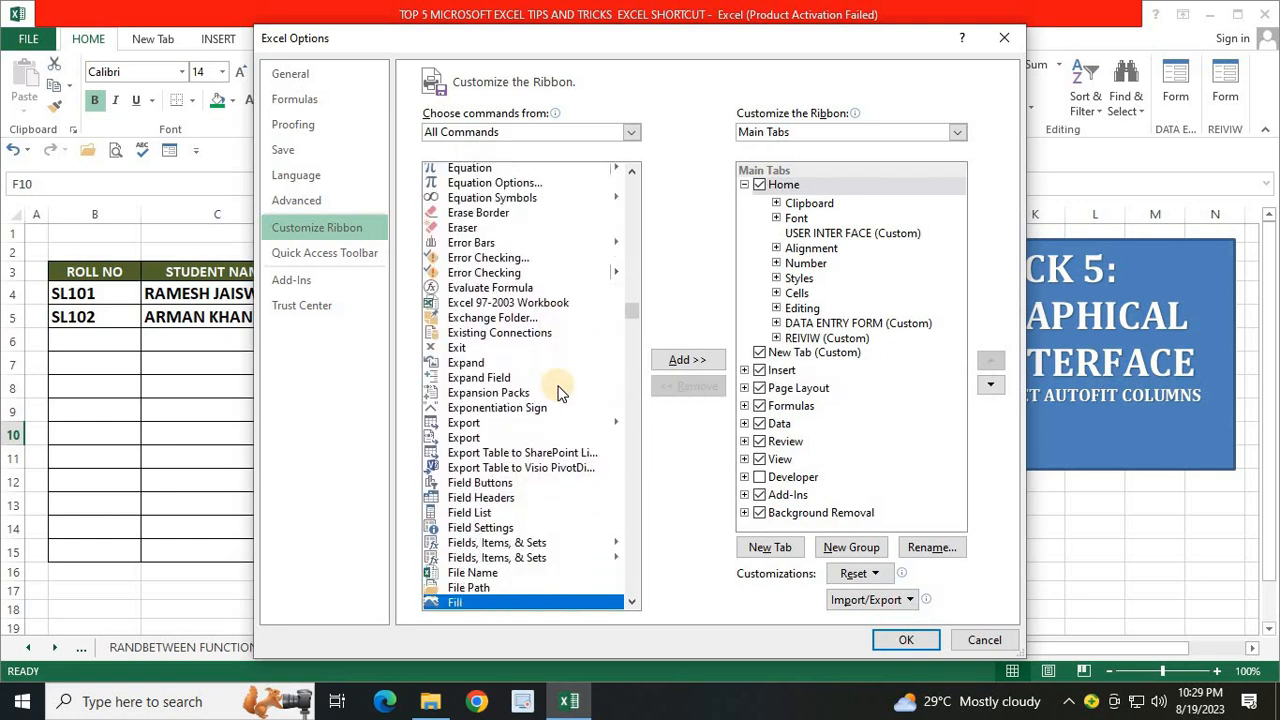
key("Down")
key("Down")
key("Down")
key("Down")
key("Down")
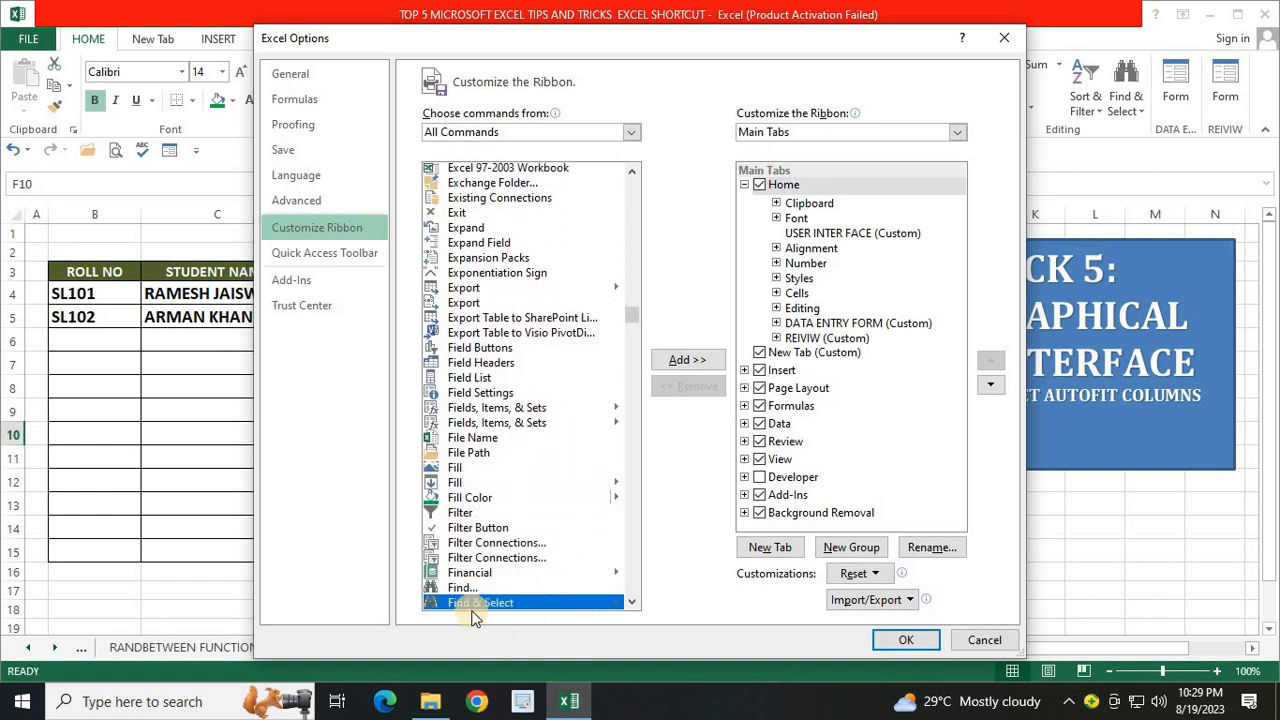
key("Down")
key("Down")
key("Down")
key("Down")
key("Down")
key("Down")
key("Down")
key("Down")
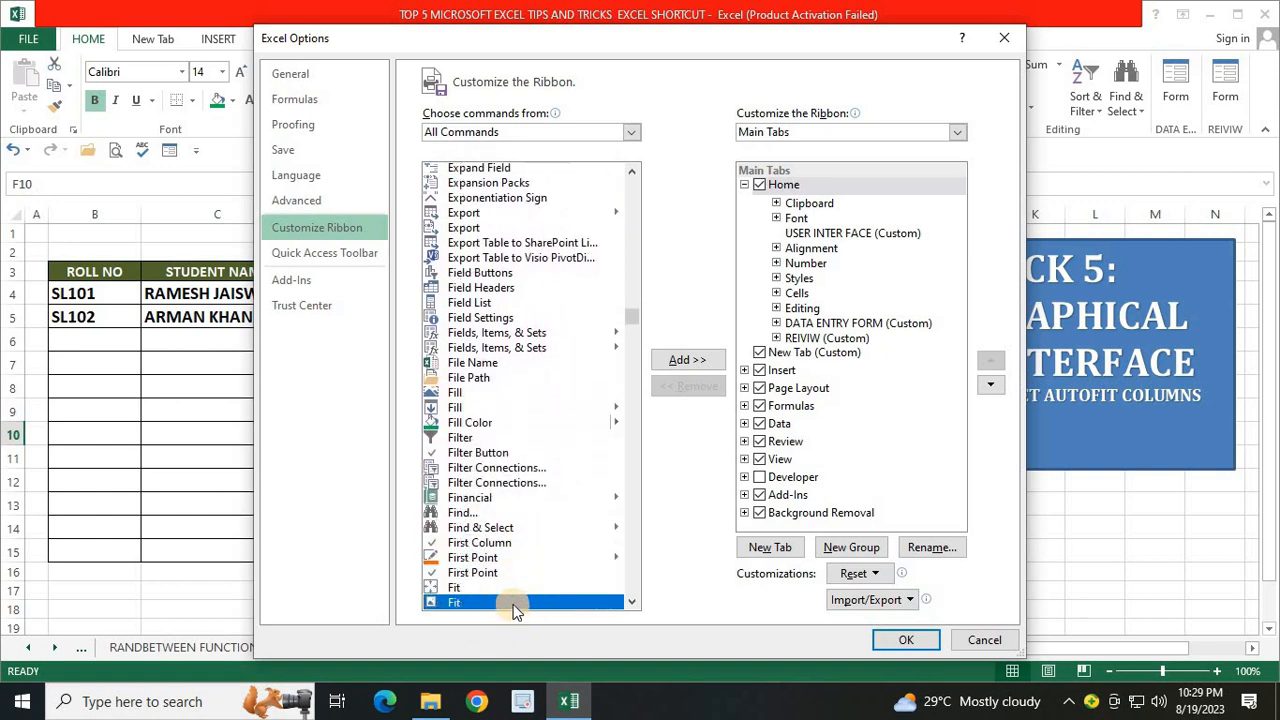
key("Down")
key("Down")
key("Down")
key("Down")
key("Down")
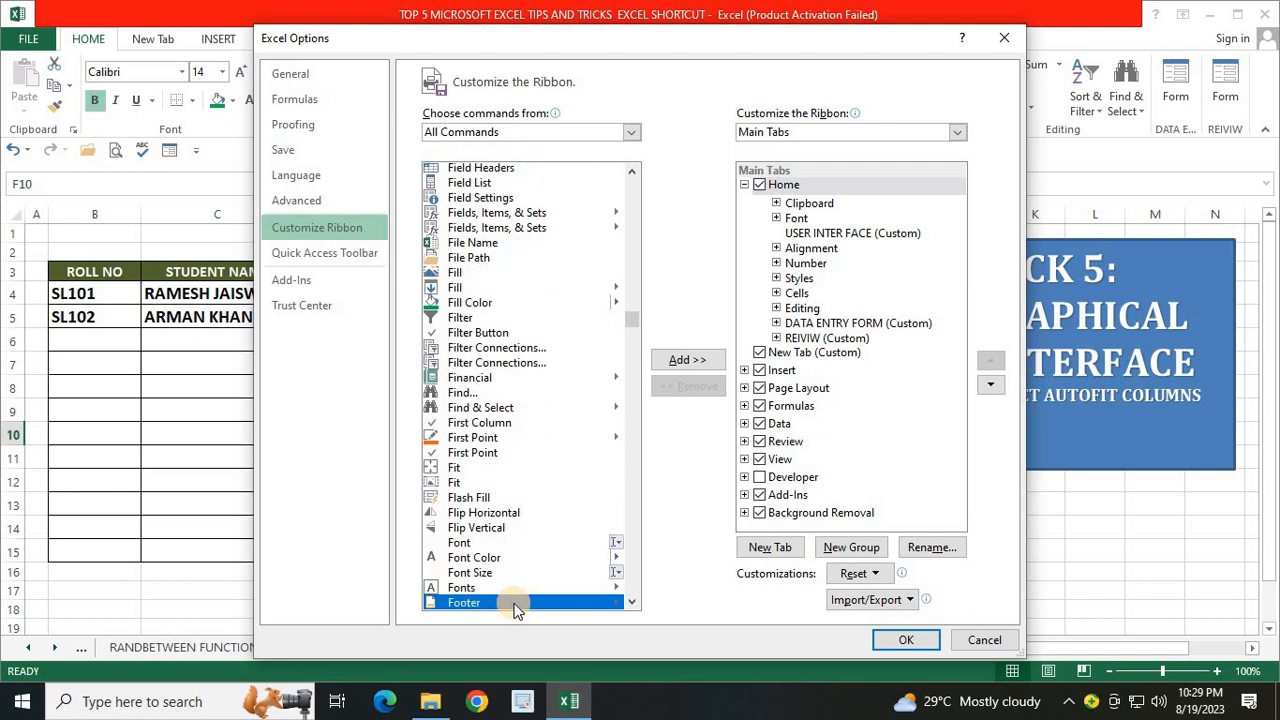
left_click(470, 573)
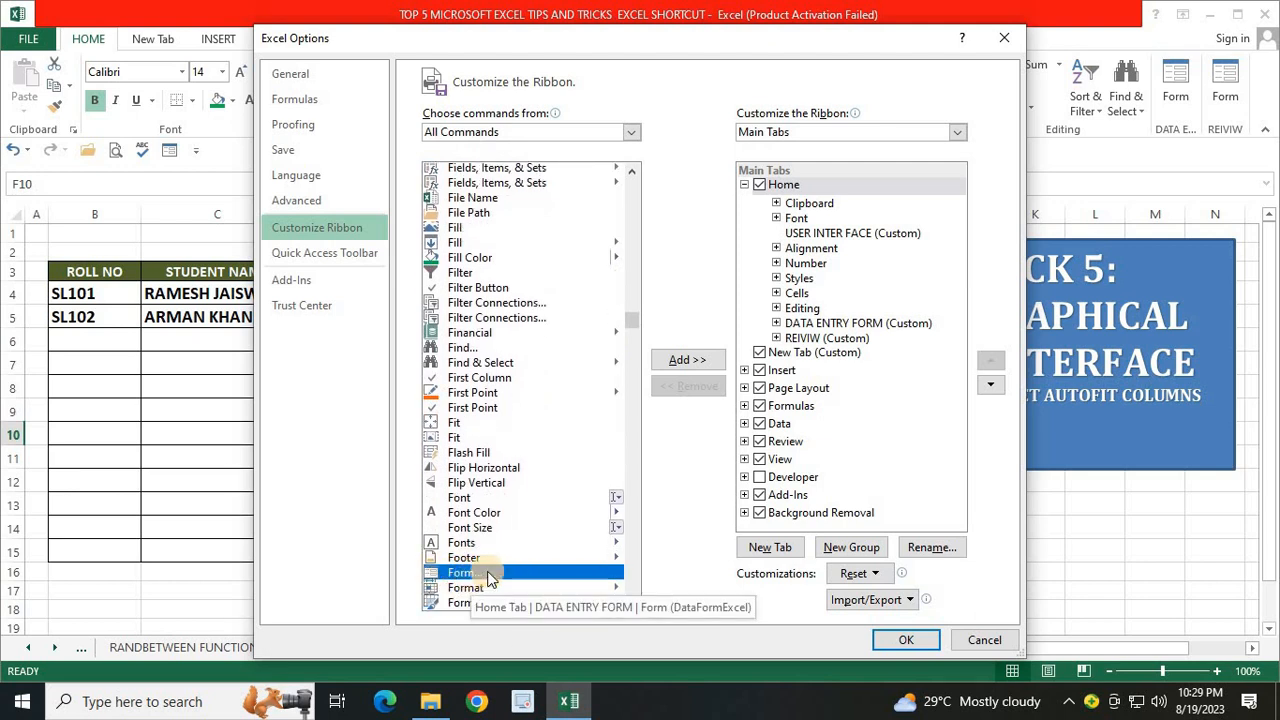
left_click(690, 361)
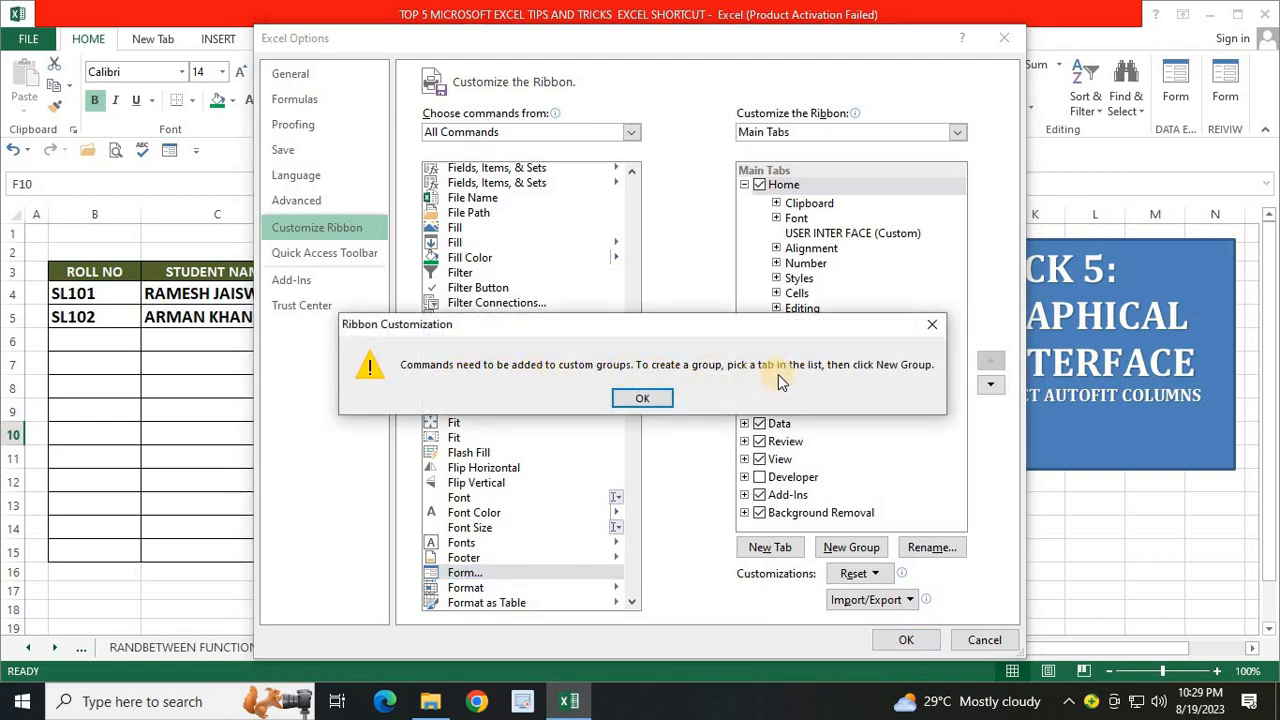
left_click(933, 328)
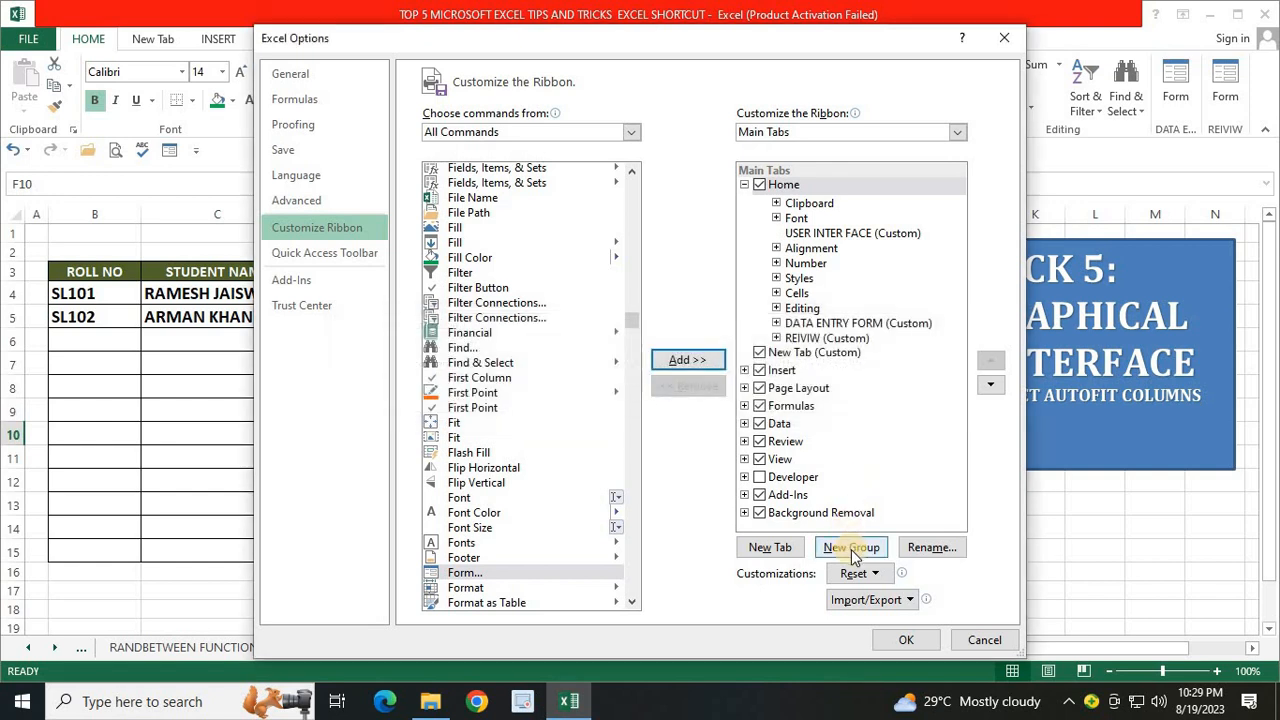
- Create a custom Home tab group named GUI with the calculator symbol and add the Form command to it
left_click(850, 547)
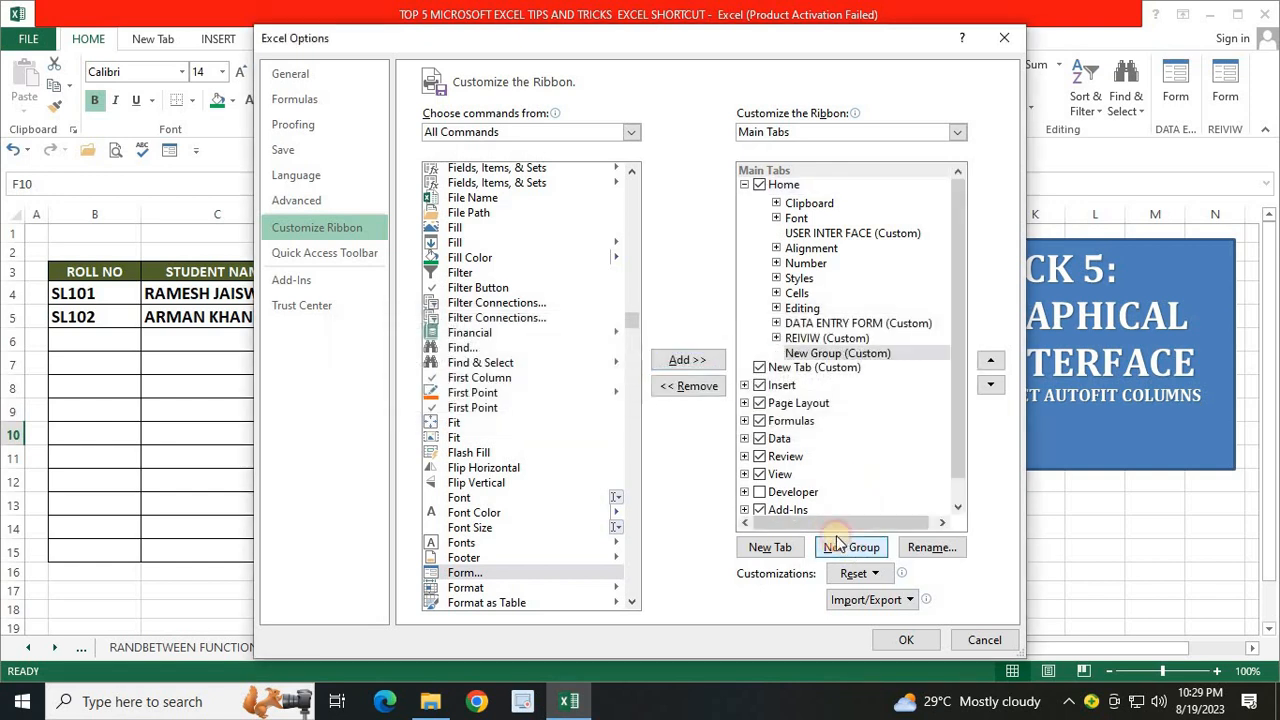
left_click(932, 548)
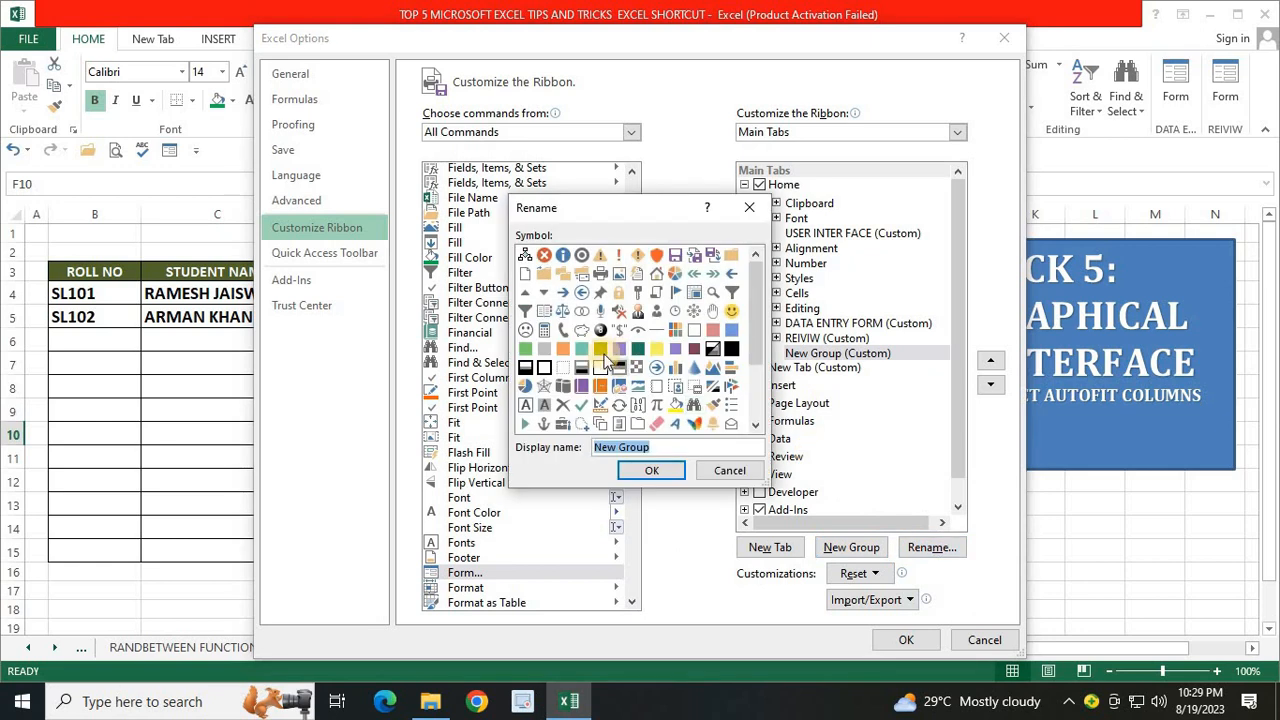
left_click(546, 332)
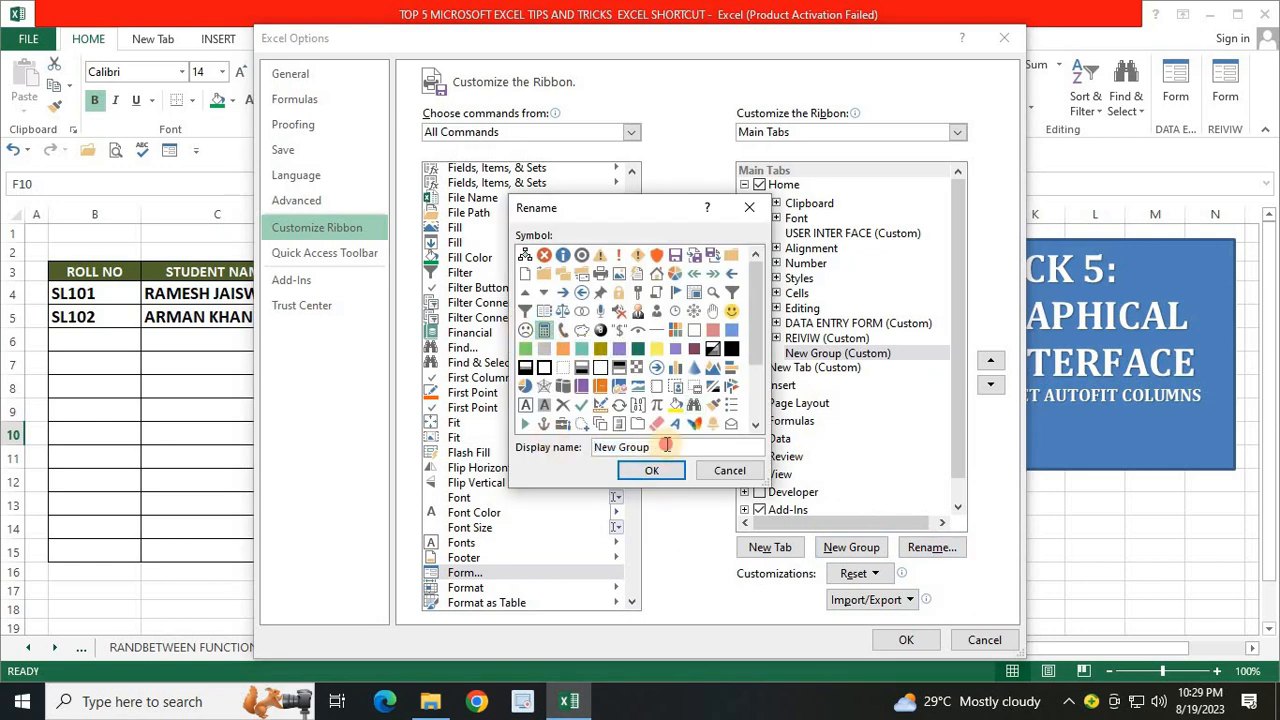
left_click_drag(664, 447, 575, 447)
type("GUI")
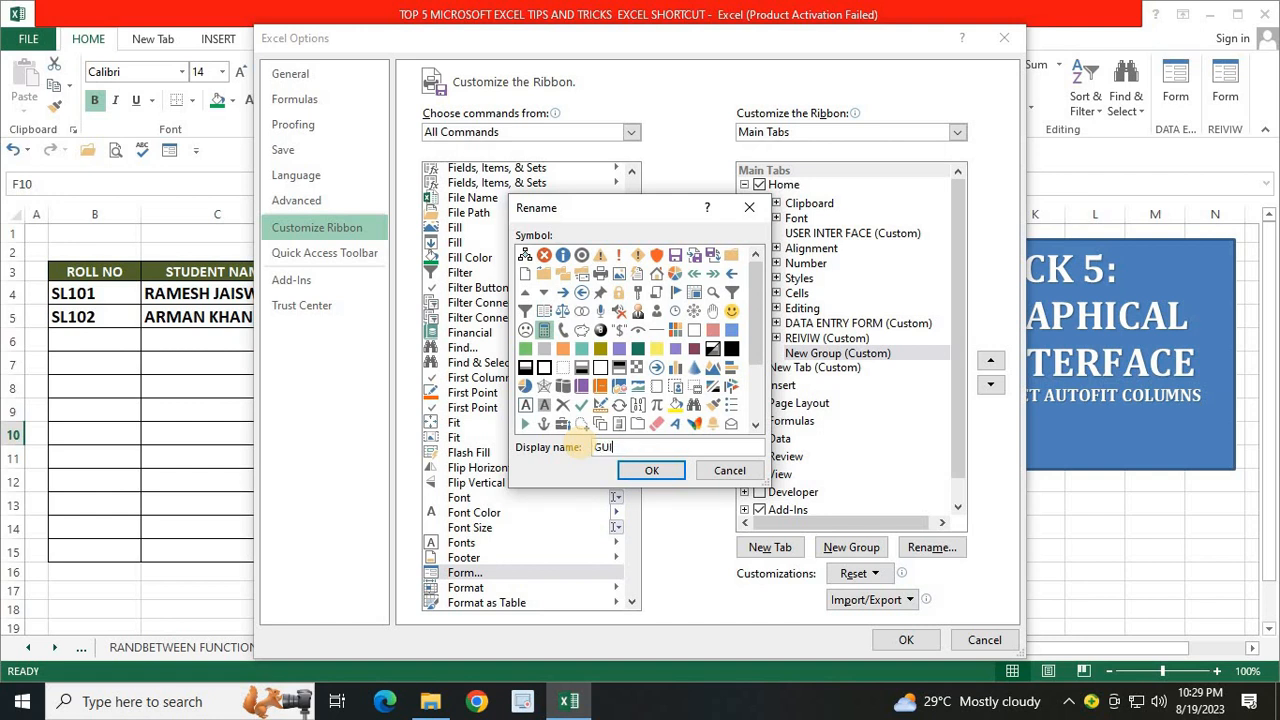
left_click(651, 471)
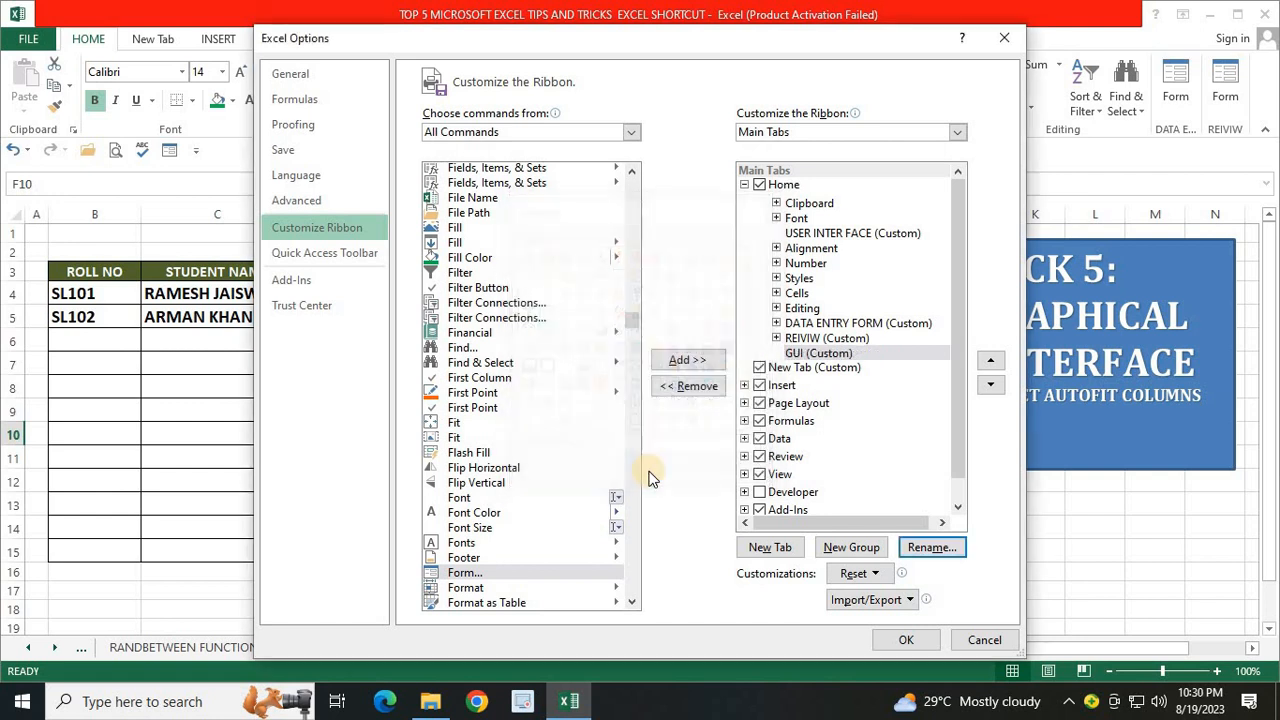
left_click(687, 360)
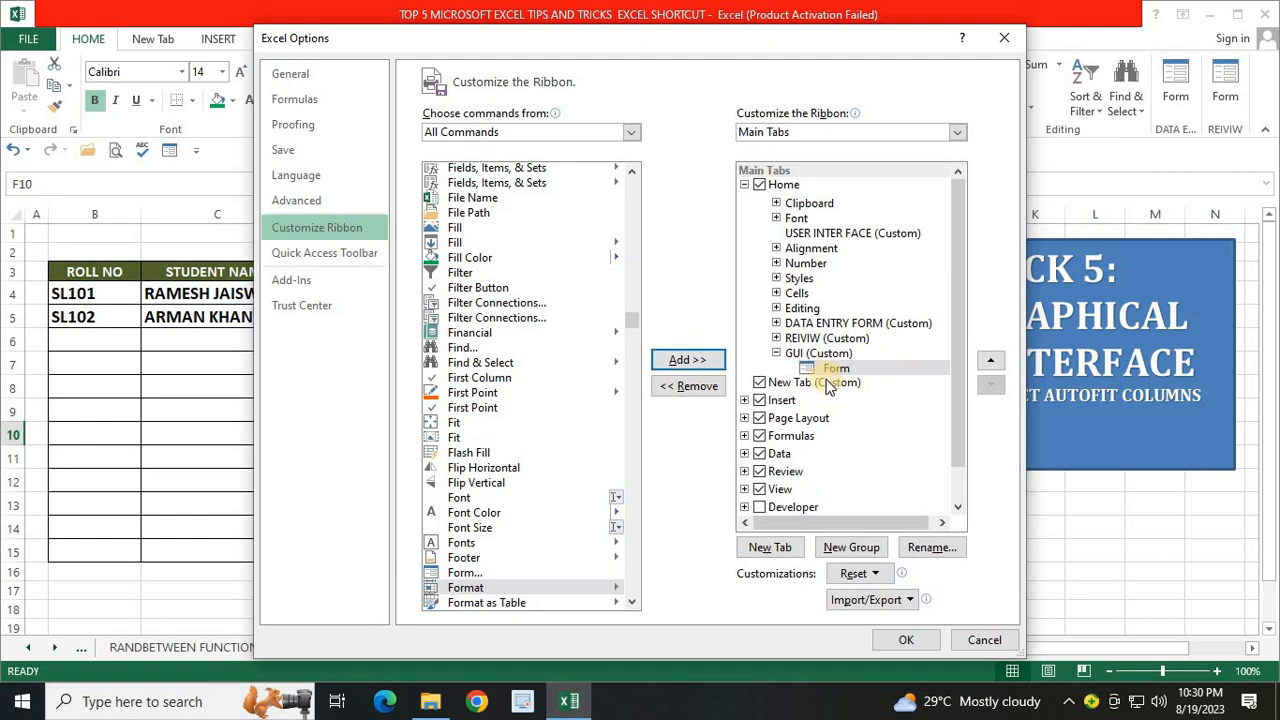
left_click(906, 640)
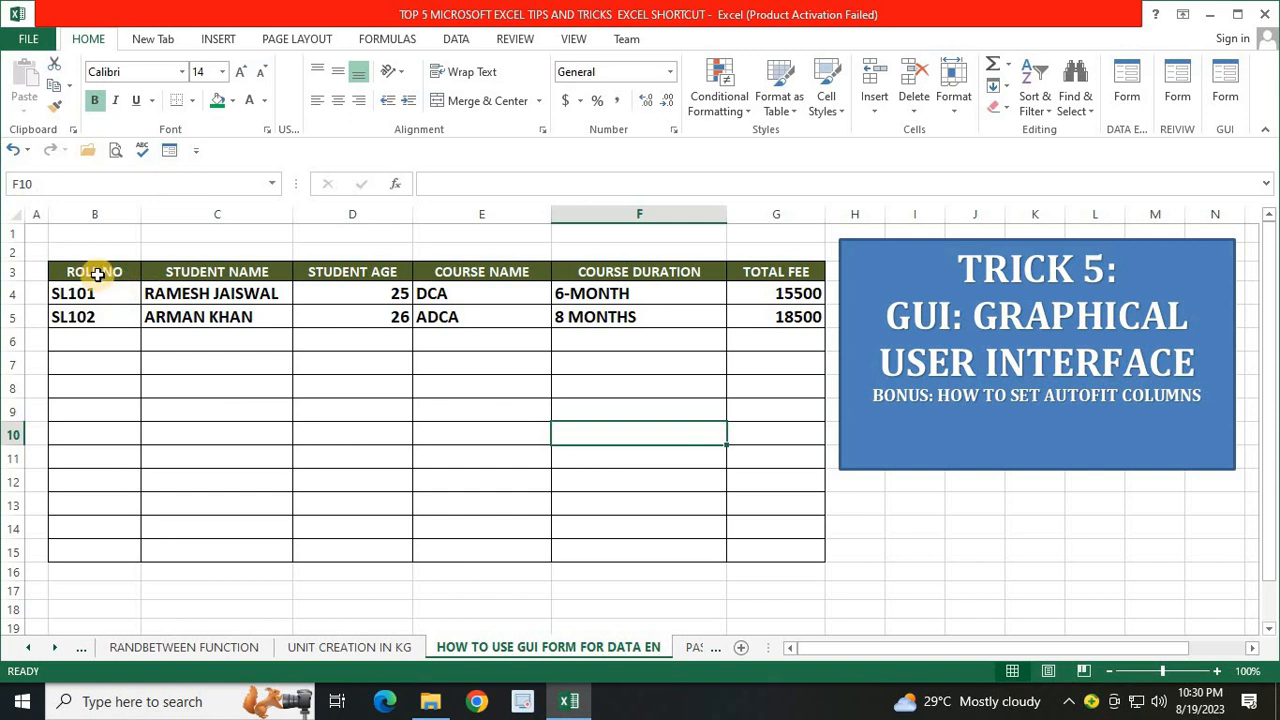
- Open the data entry form for the whole student table B3:G15 to view its first record, and close it
left_click_drag(94, 271, 795, 550)
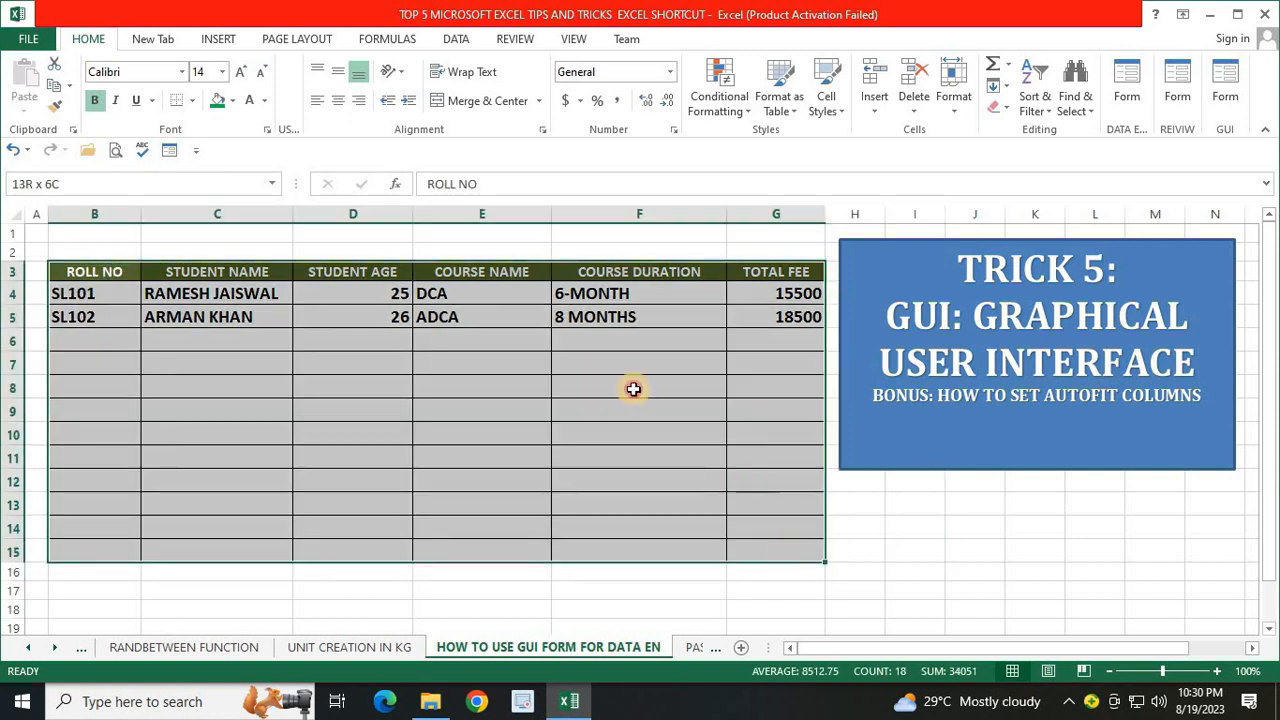
left_click(177, 149)
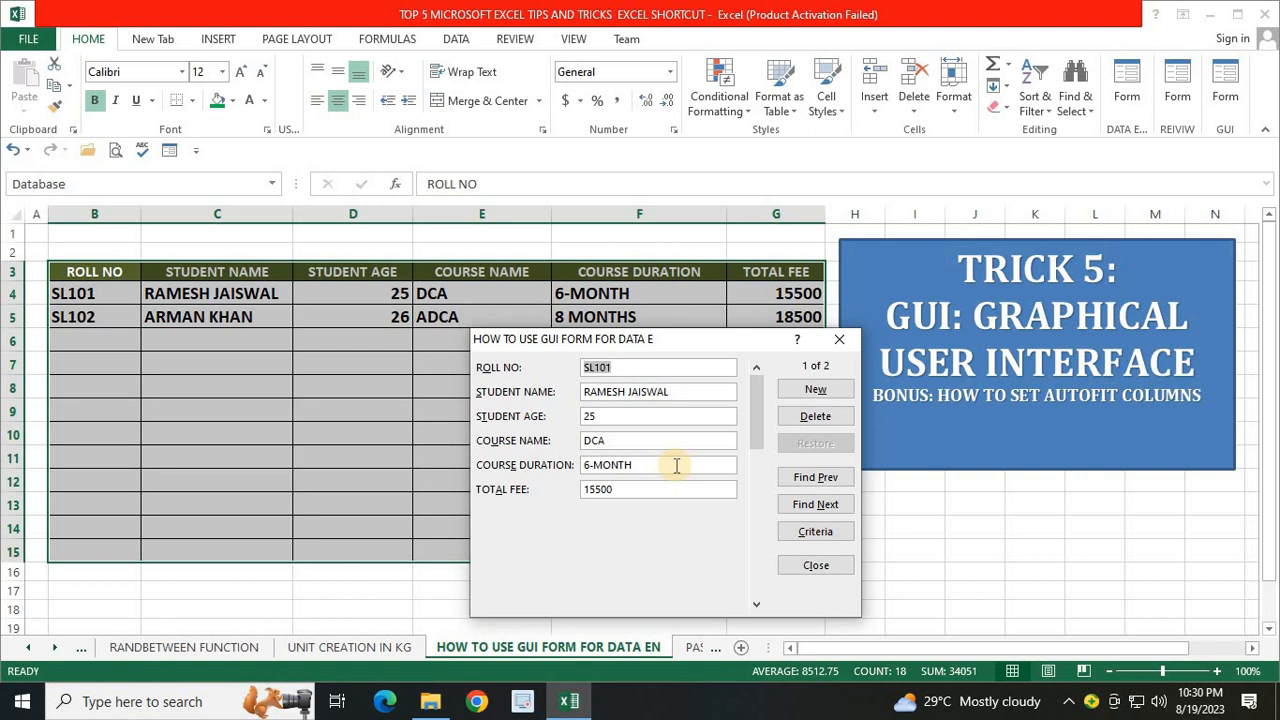
left_click(839, 339)
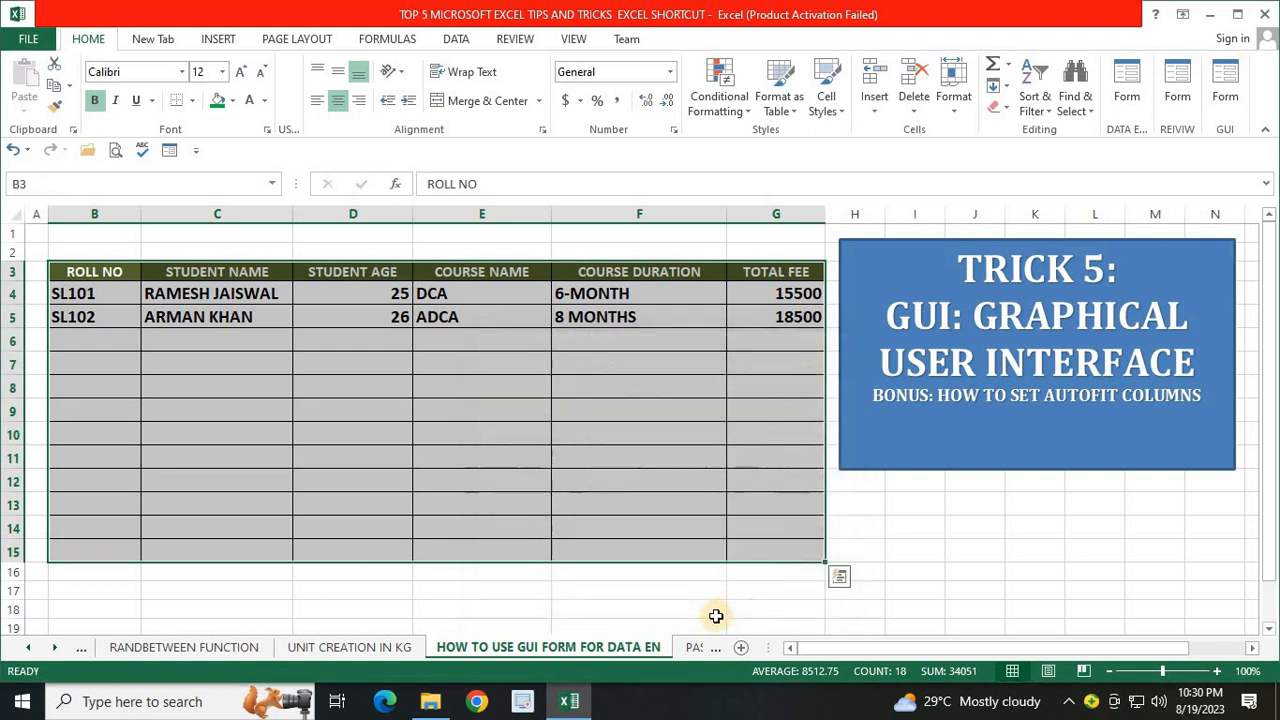
- Switch to the PASTE SPECIAL sheet and examine the Name column of the salary table
left_click(700, 647)
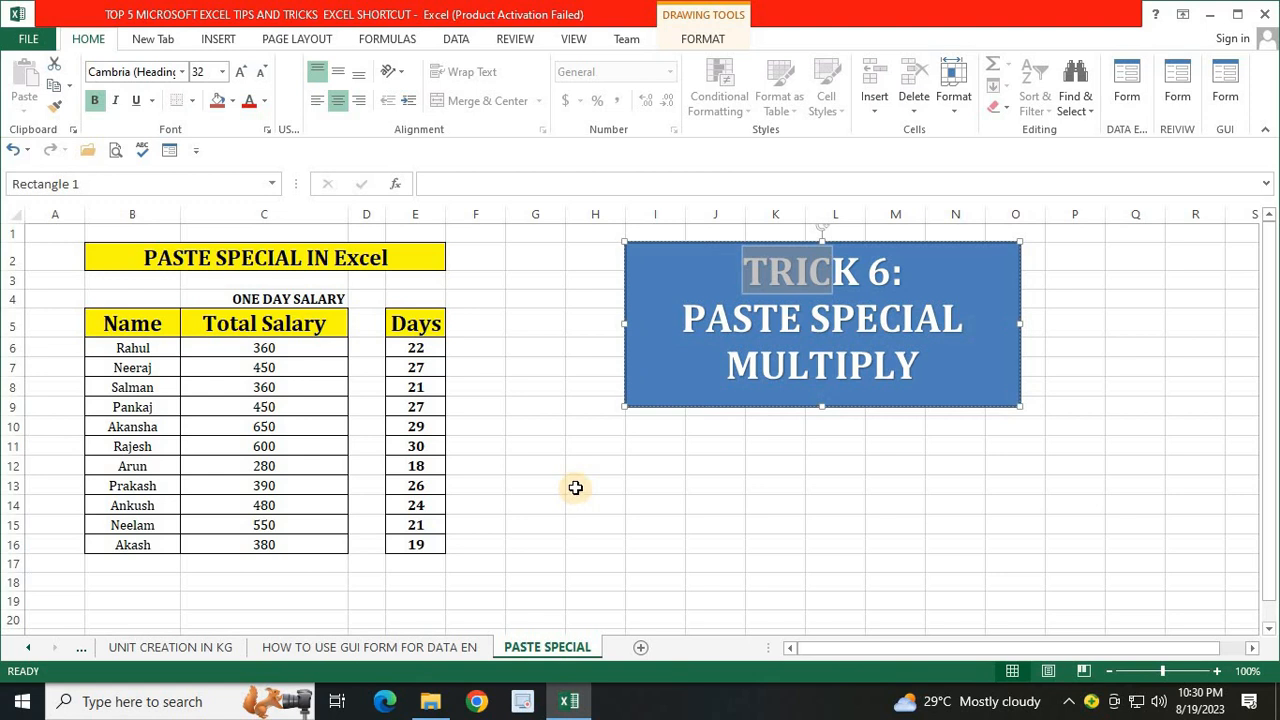
left_click(575, 489)
left_click(131, 323)
left_click_drag(128, 443, 121, 518)
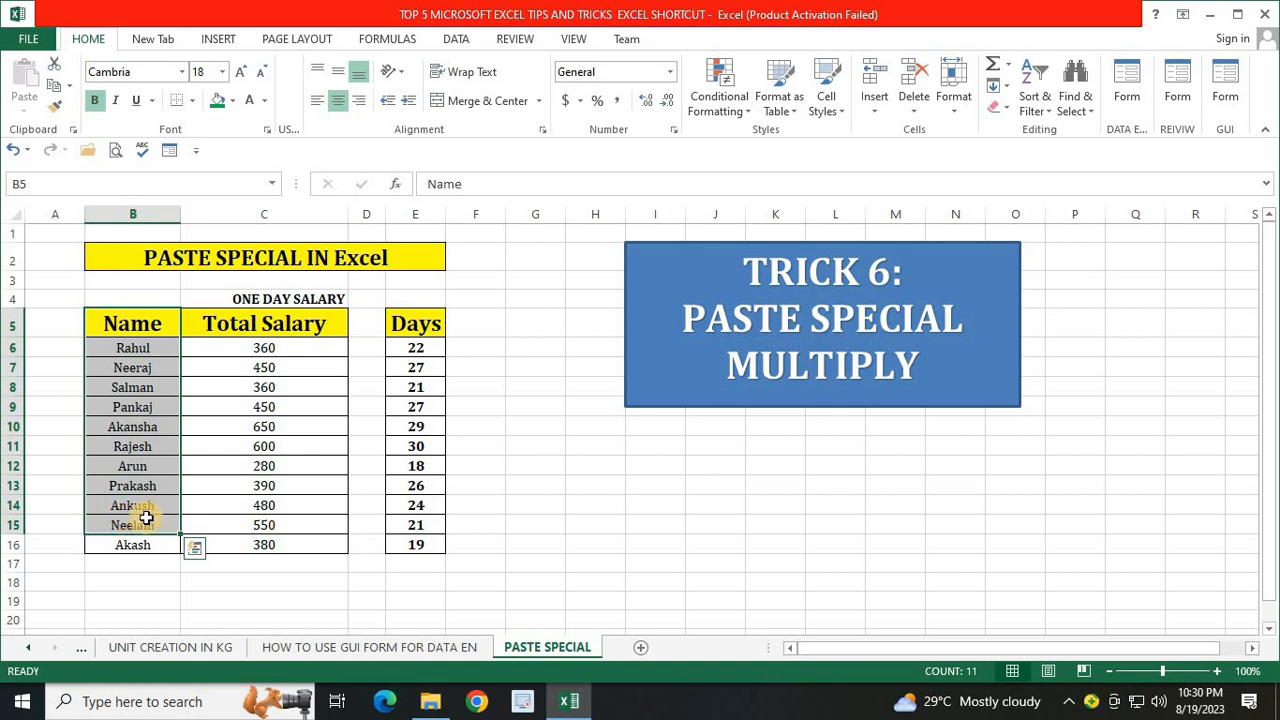
- Examine the one-day salaries in the Total Salary column and the days worked by each employee in the Days column
left_click_drag(277, 296, 266, 537)
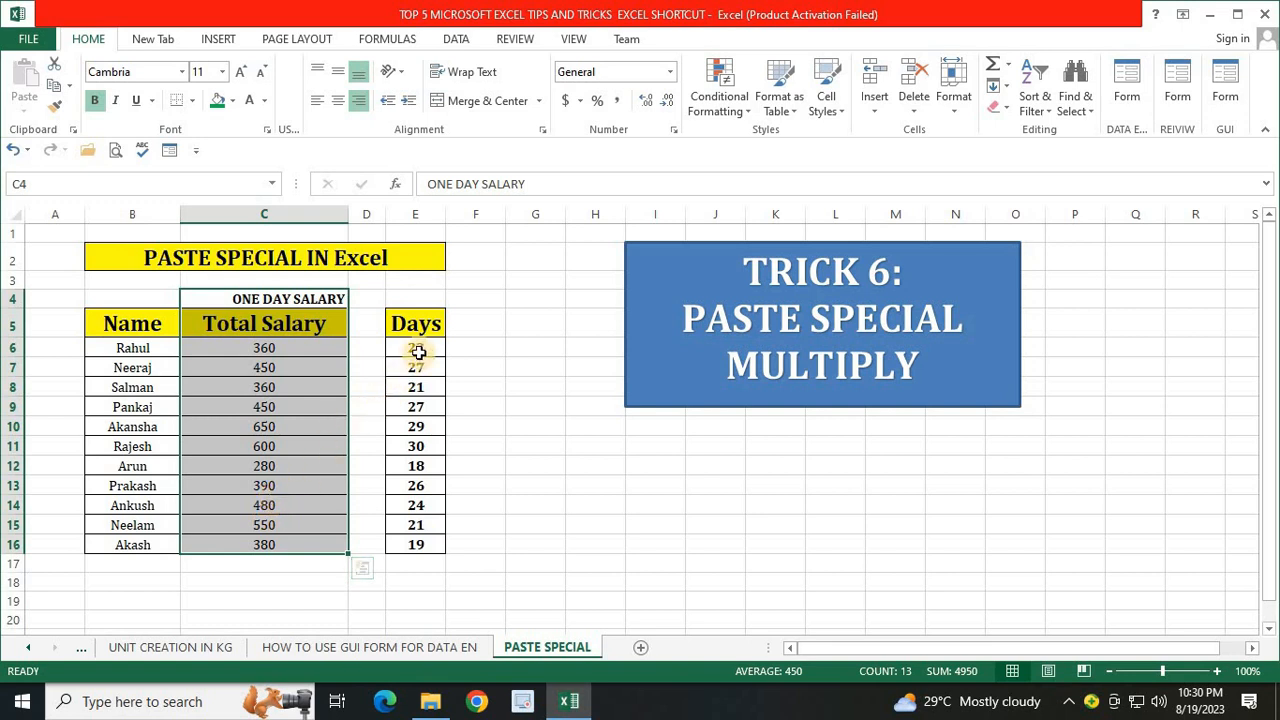
left_click_drag(415, 347, 404, 537)
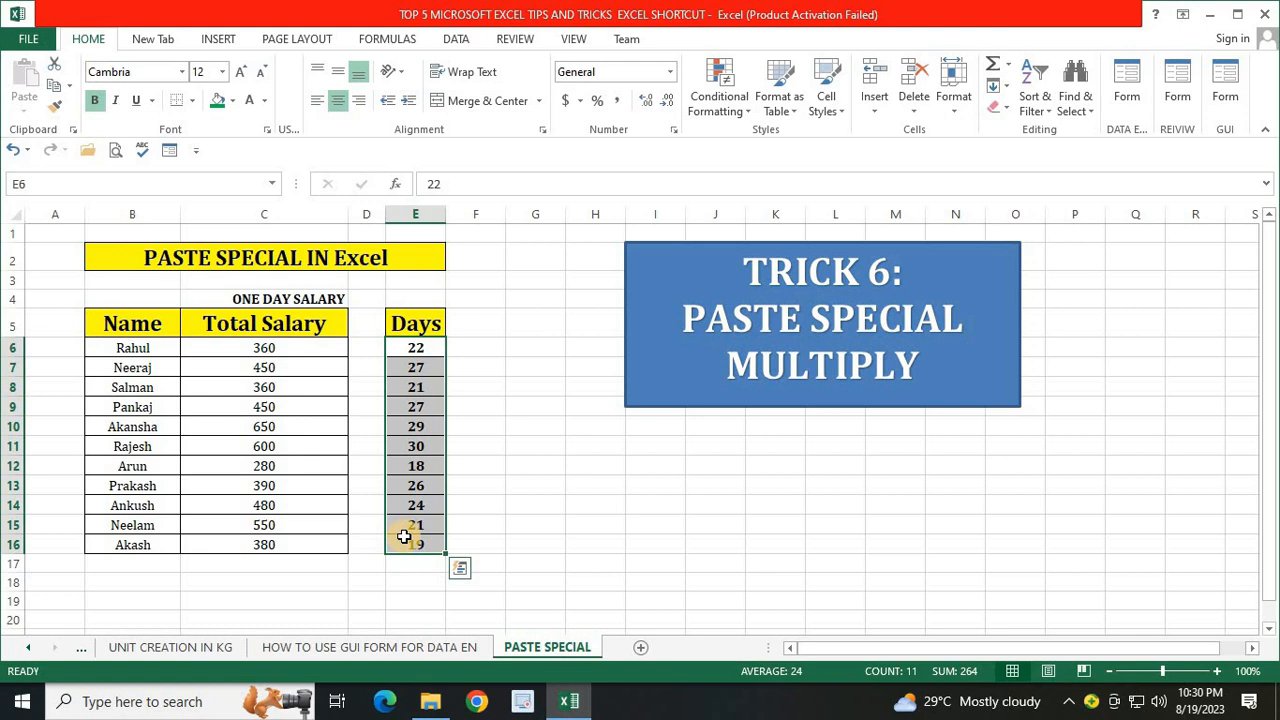
left_click(418, 346)
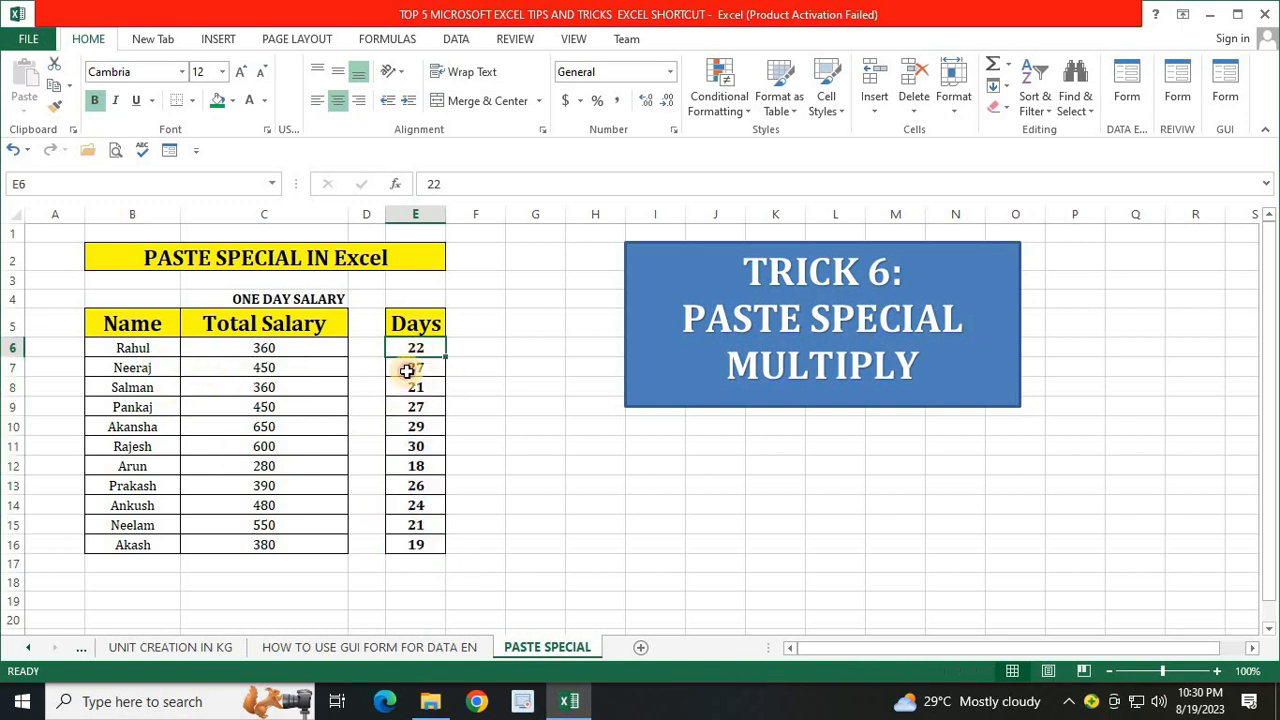
left_click(412, 368)
left_click(150, 386)
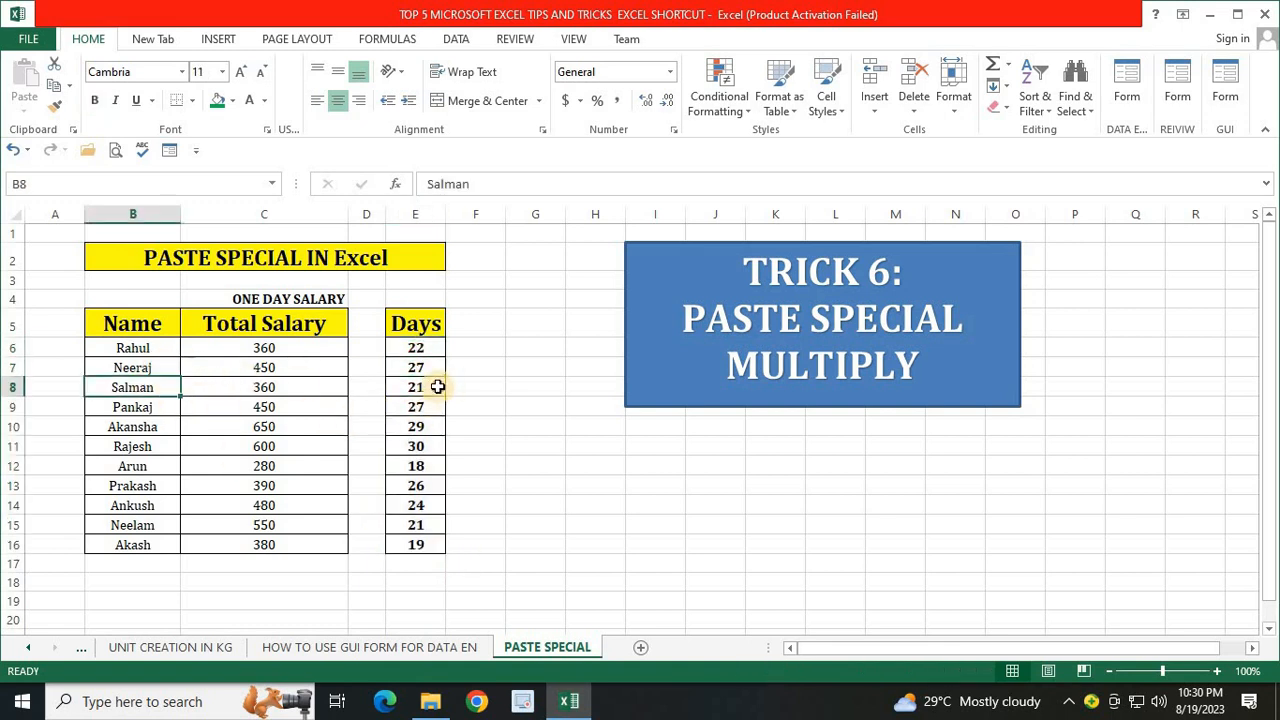
left_click(162, 404)
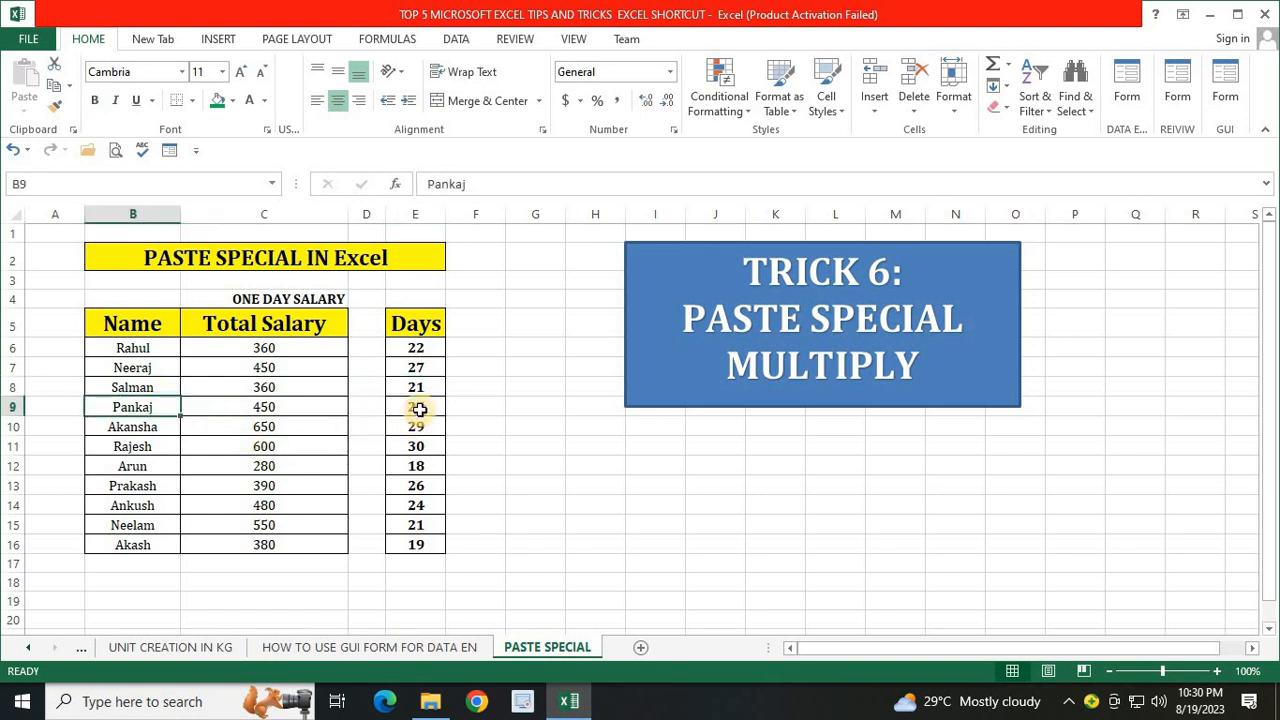
left_click(162, 425)
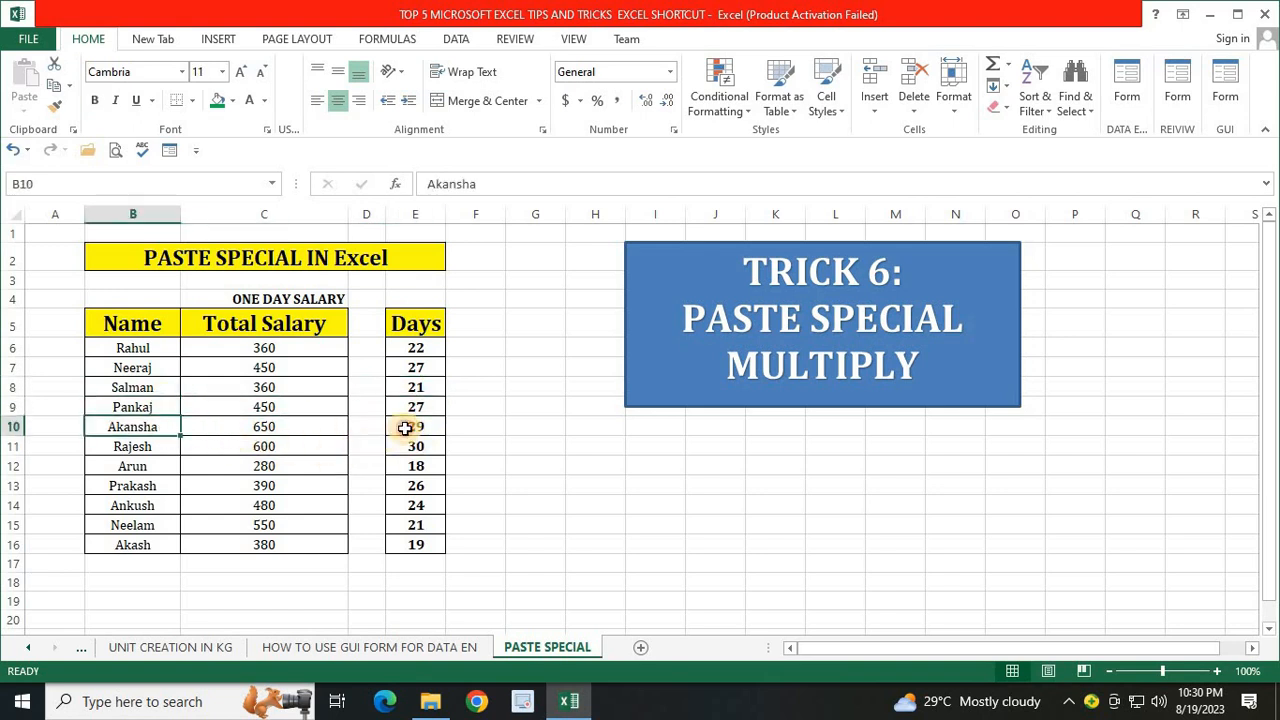
left_click(404, 428)
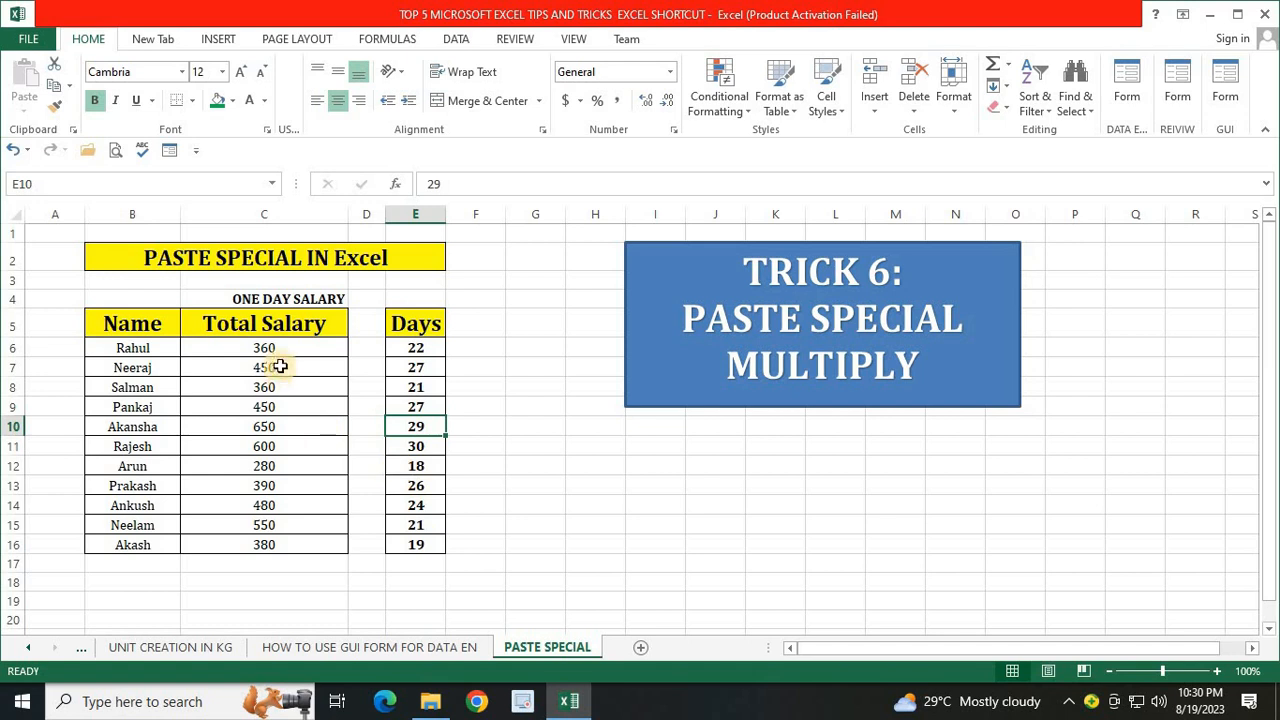
- Compare the one-day salaries in C6:C16 with the matching Days cells row by row, and look at the empty column F beside them
left_click_drag(279, 348, 285, 540)
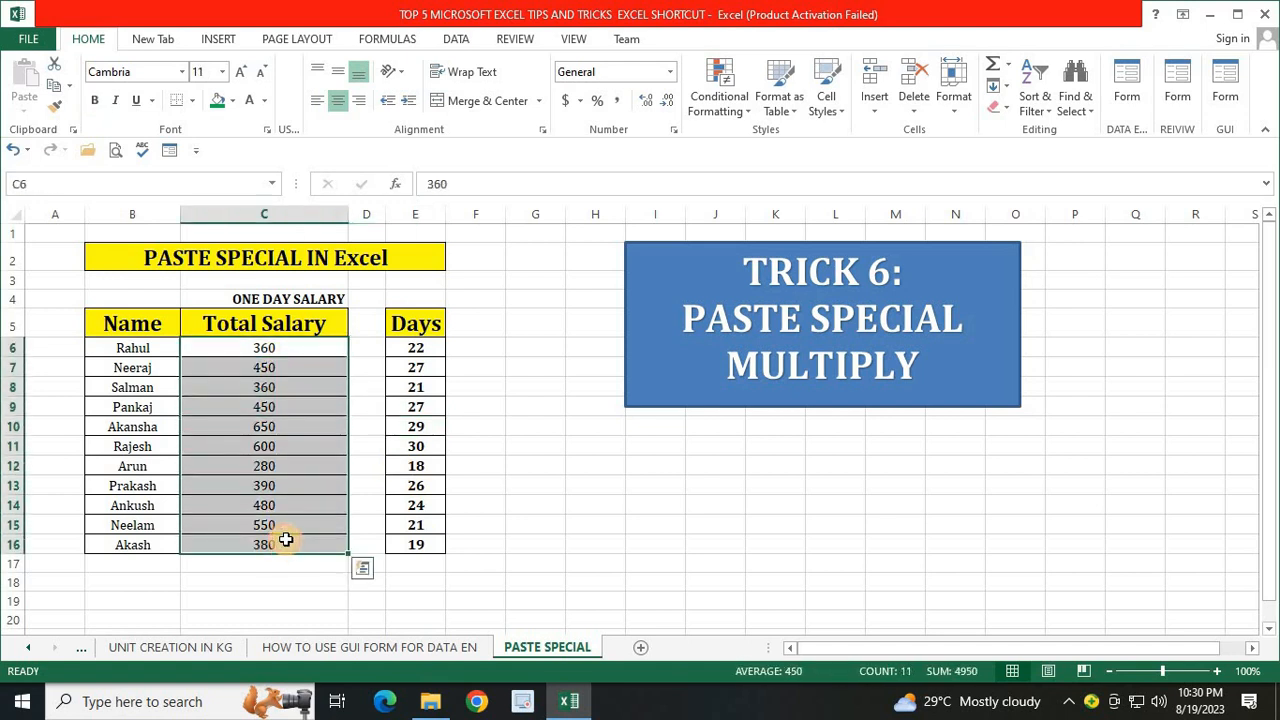
left_click(414, 347)
left_click(277, 347)
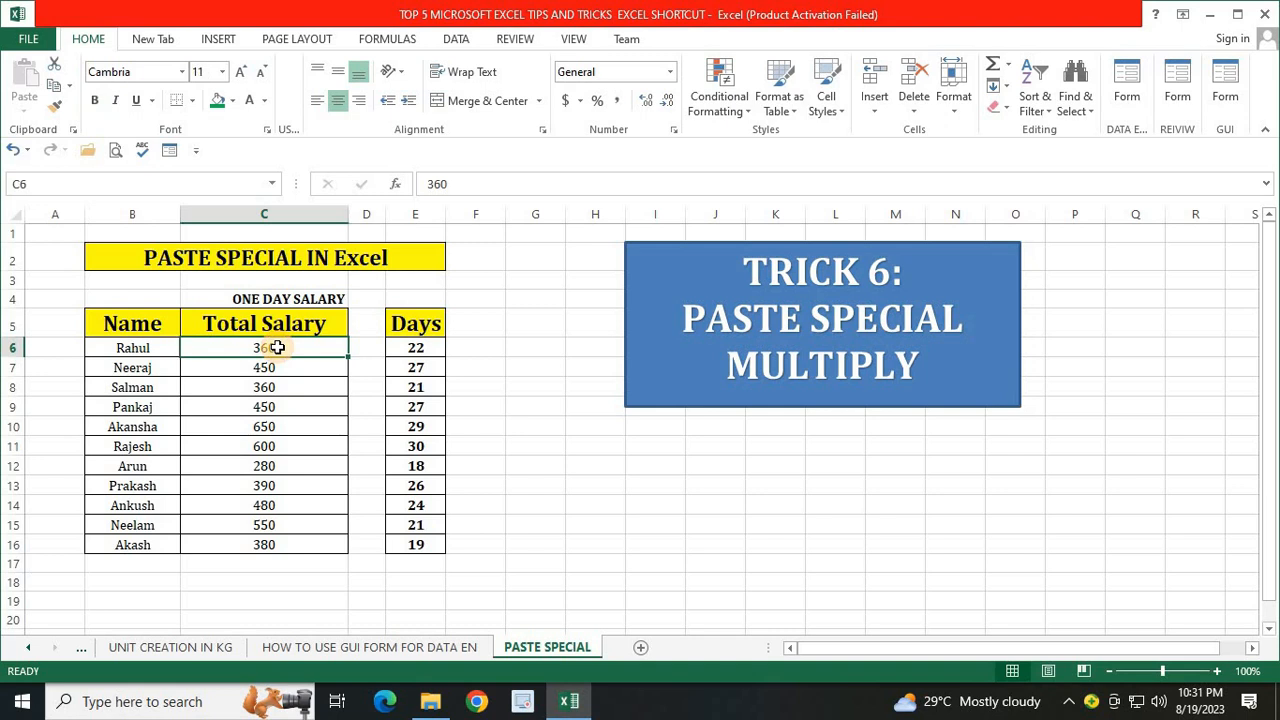
left_click(415, 367)
left_click(270, 367)
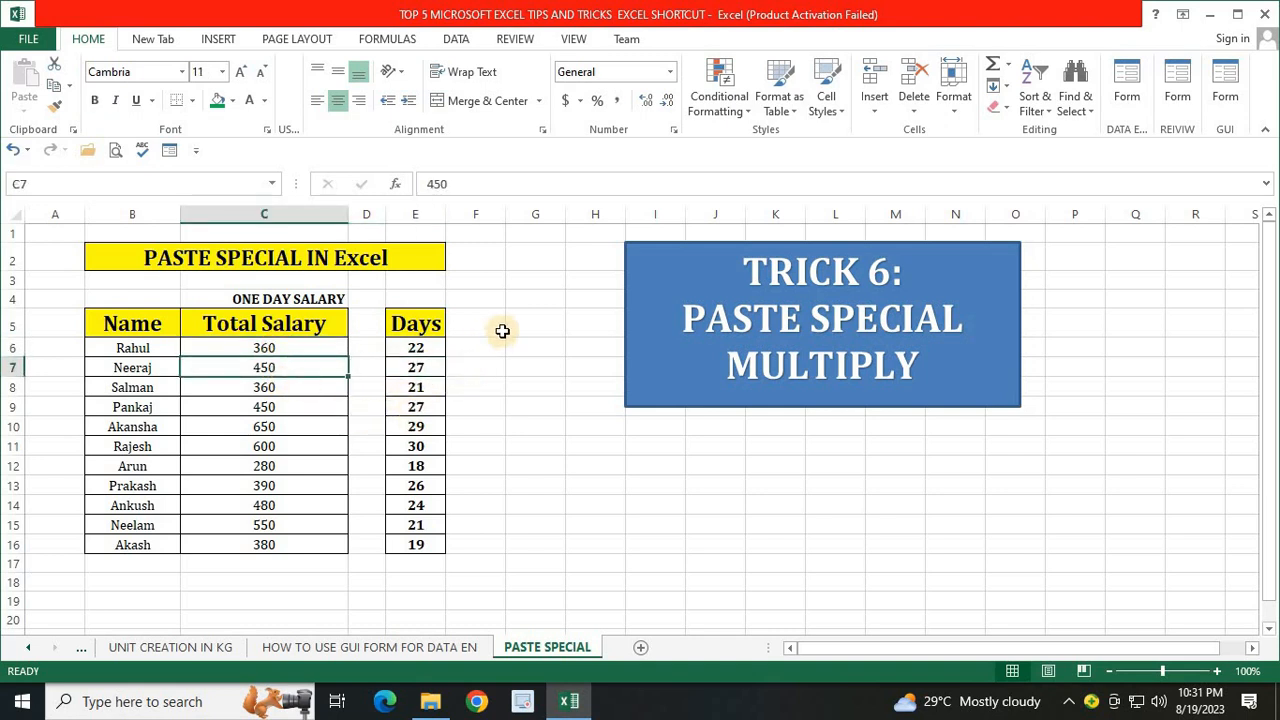
left_click(496, 324)
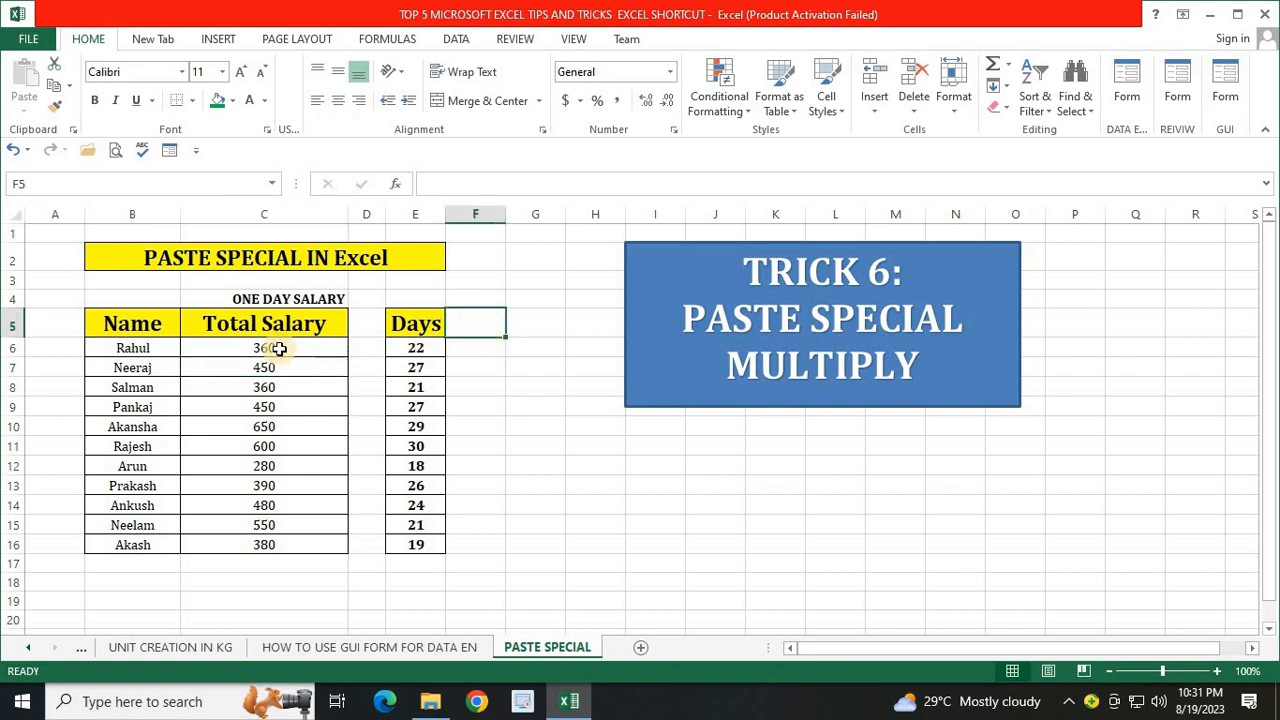
left_click_drag(280, 349, 300, 544)
left_click_drag(477, 323, 463, 537)
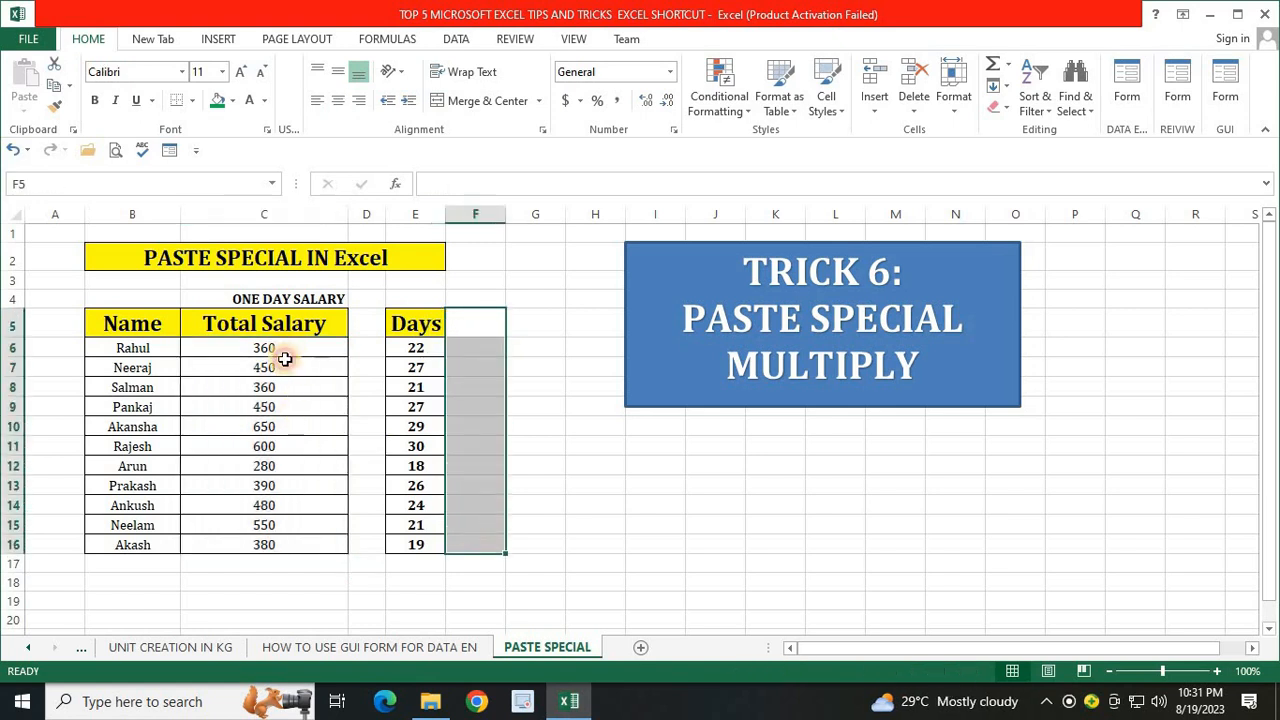
left_click_drag(286, 350, 289, 527)
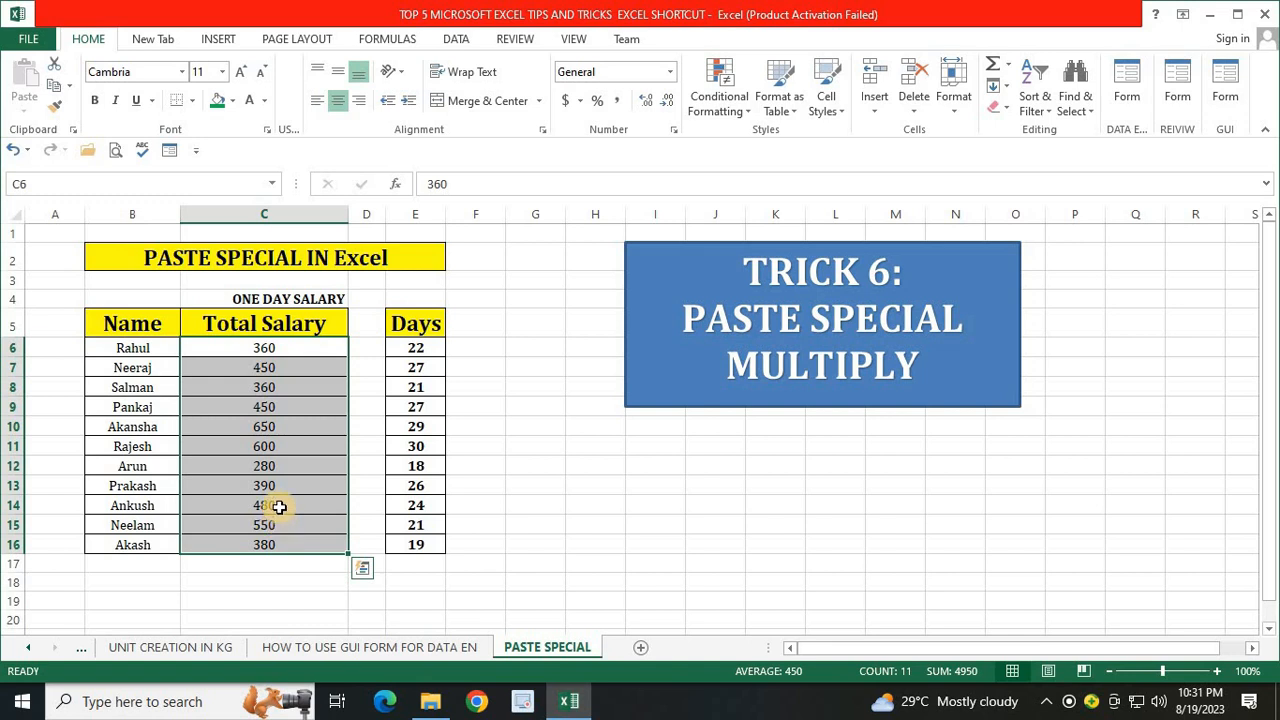
left_click(405, 425)
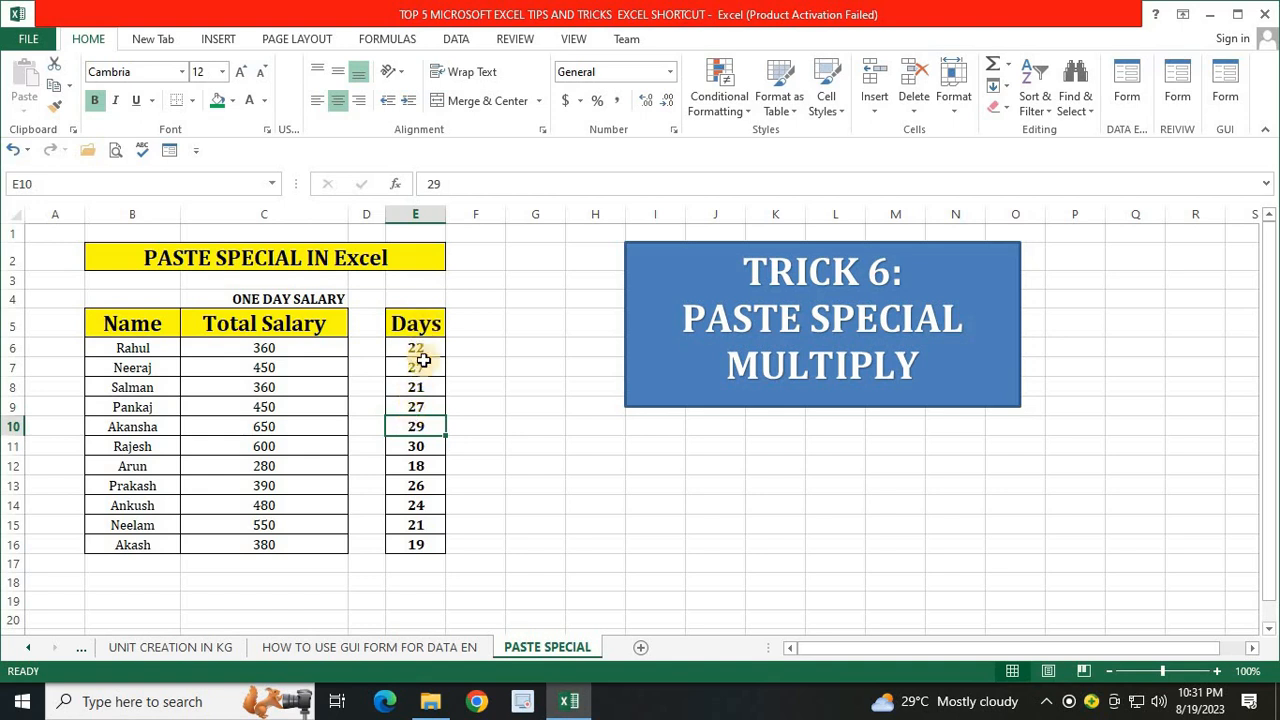
- Copy the Days values E6:E16 and paste them onto the salaries in C6:C16 using Paste Special with All and the Multiply operation
left_click_drag(421, 351, 421, 548)
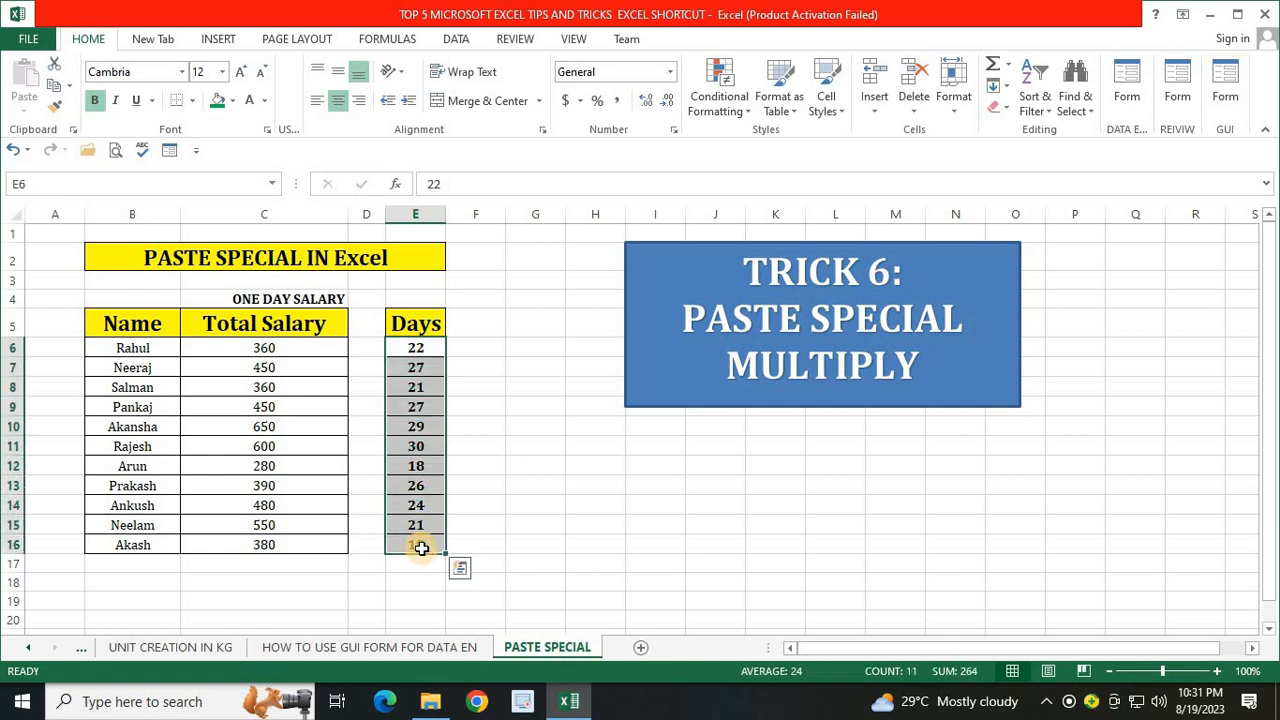
key("ctrl+c")
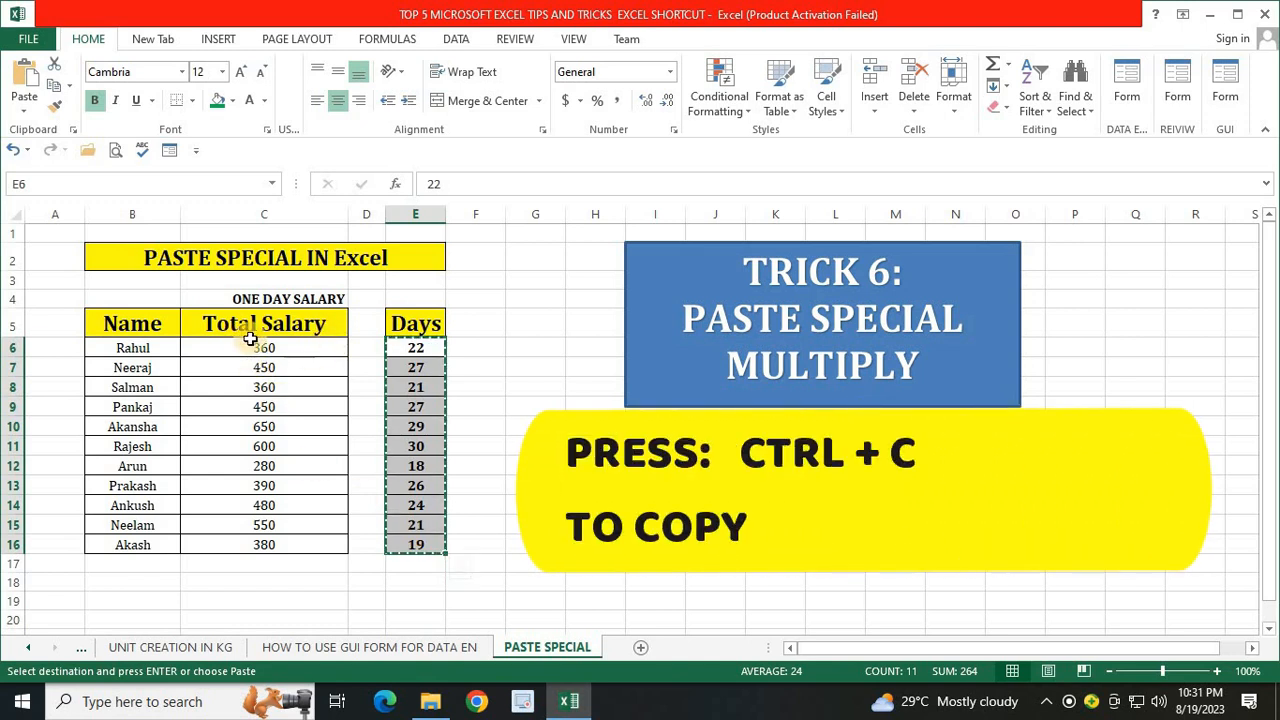
left_click_drag(266, 349, 280, 544)
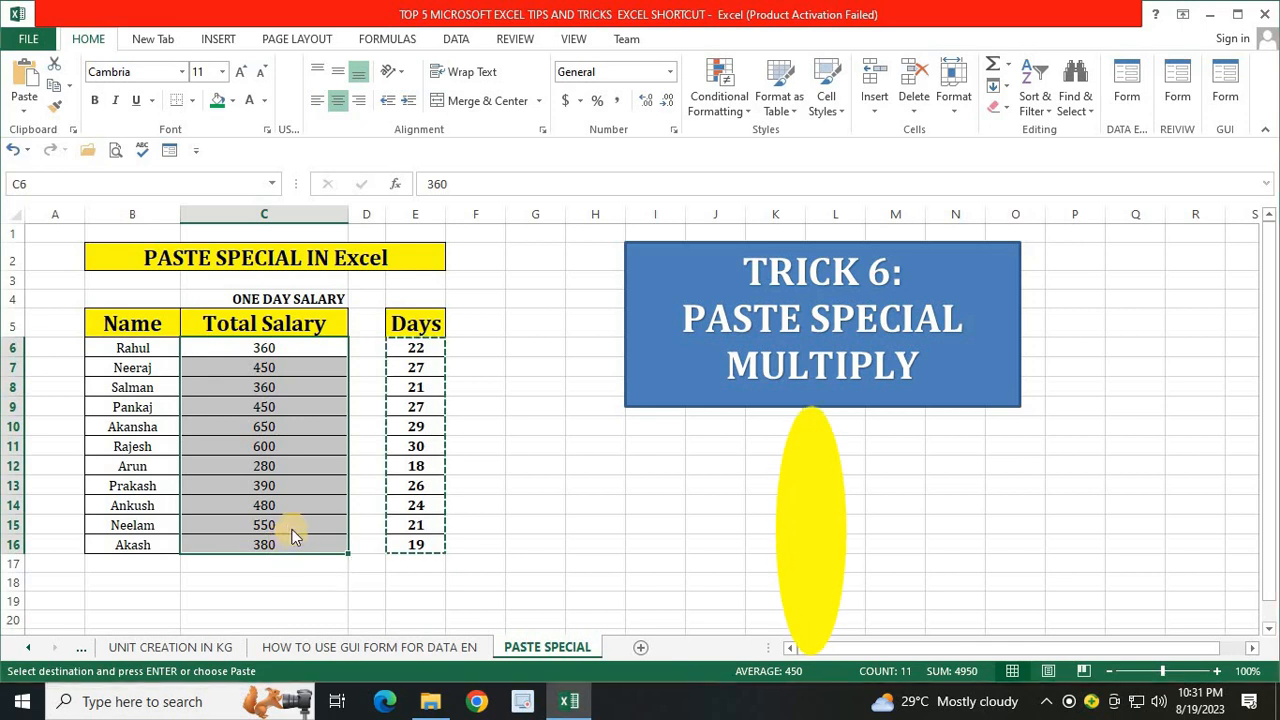
key("ctrl+alt+v")
left_click_drag(494, 333, 486, 218)
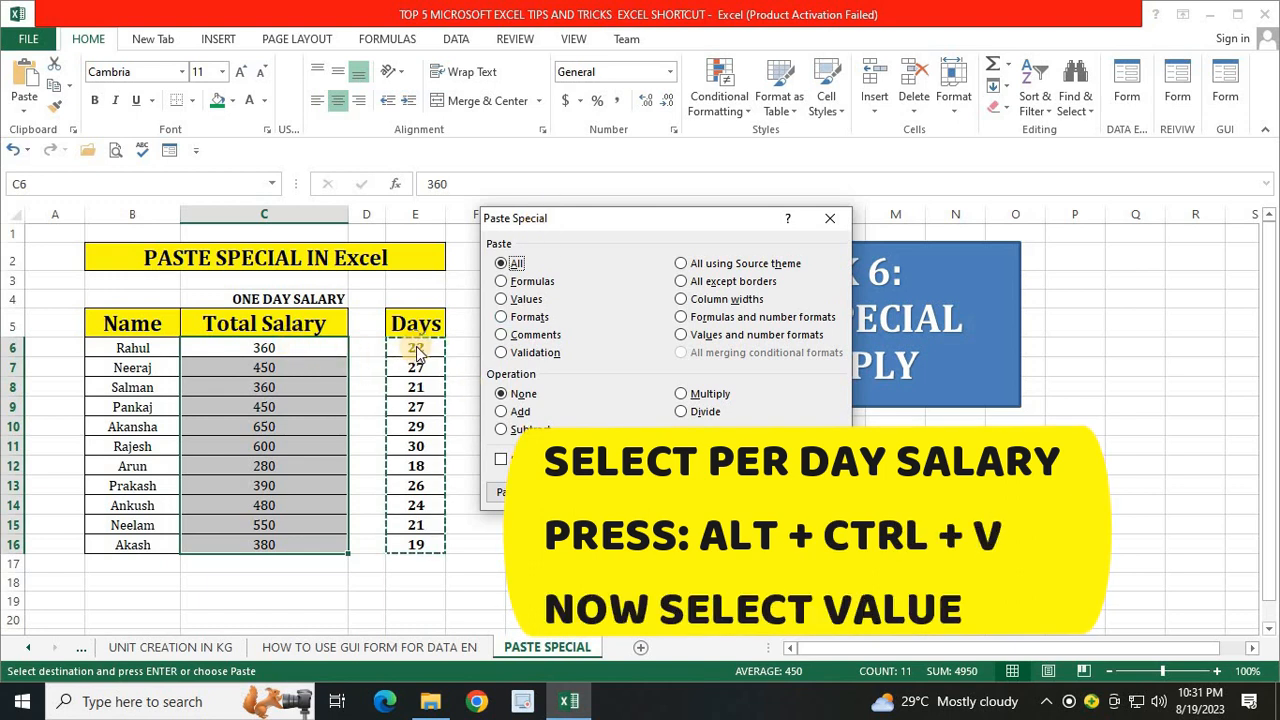
left_click(716, 396)
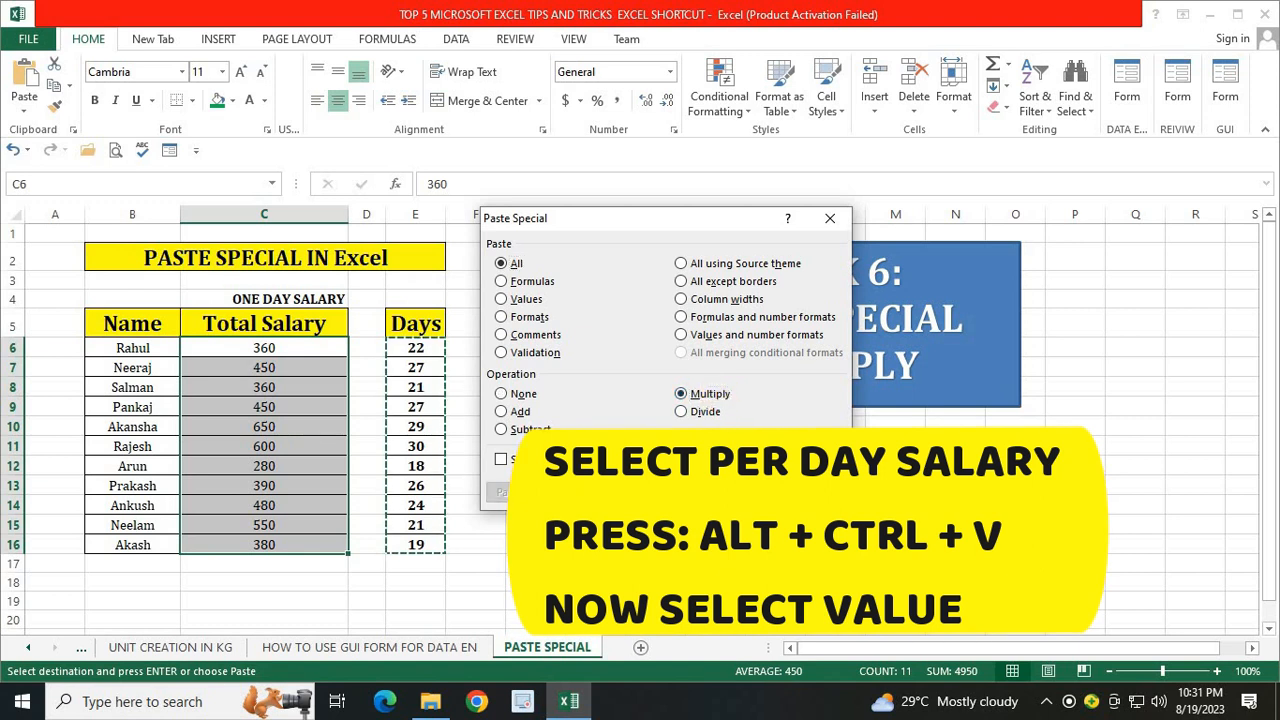
key("Return")
- Review the multiplied values in the Total Salary column, starting from C6
left_click(286, 347)
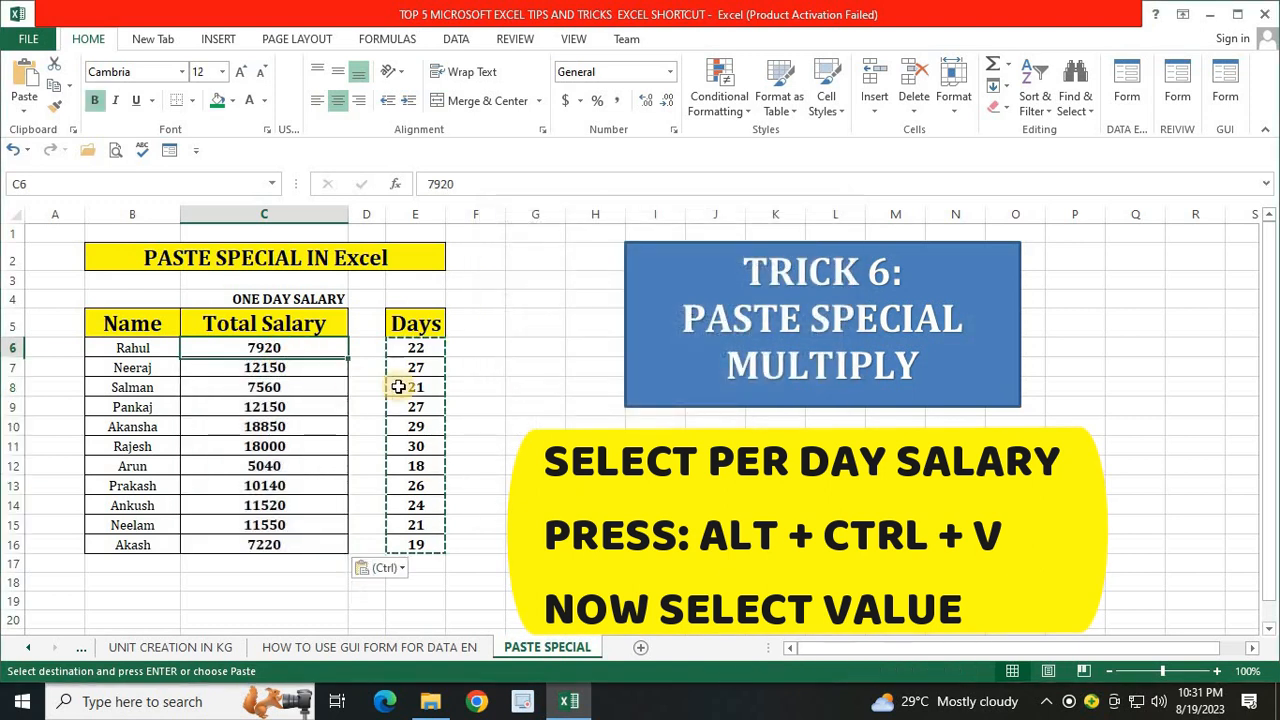
left_click(297, 368)
left_click(297, 389)
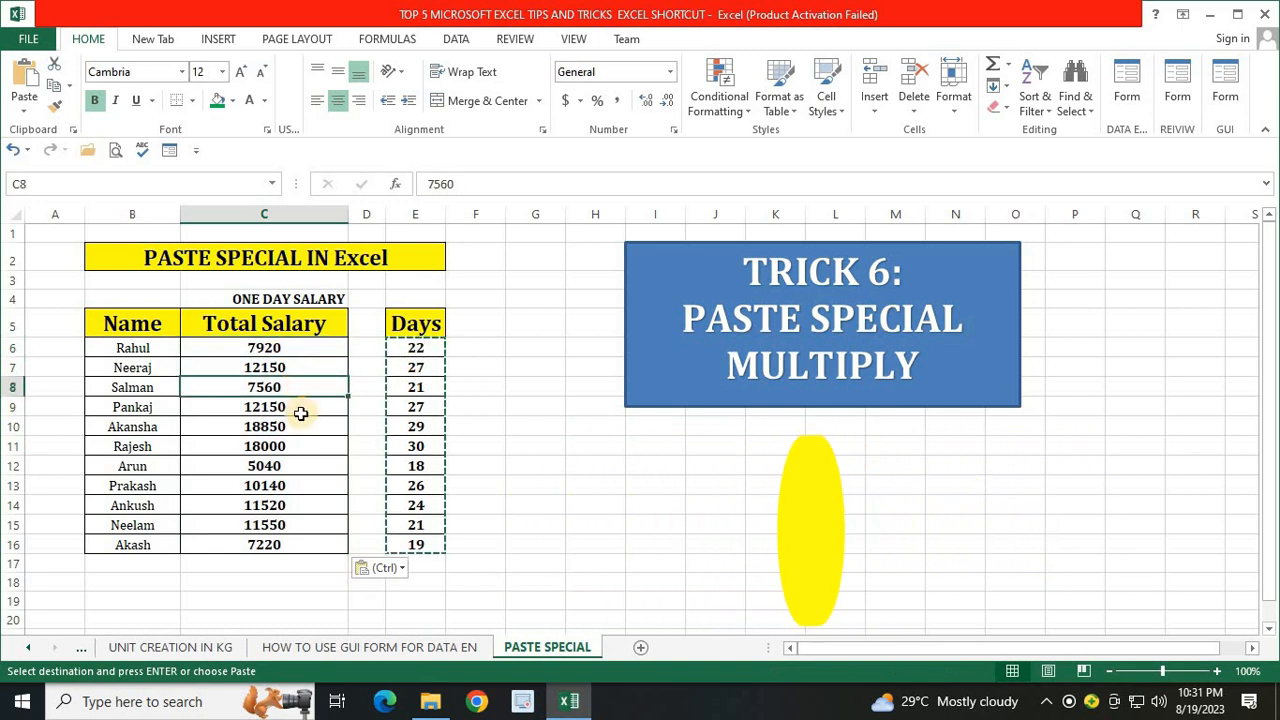
left_click(300, 410)
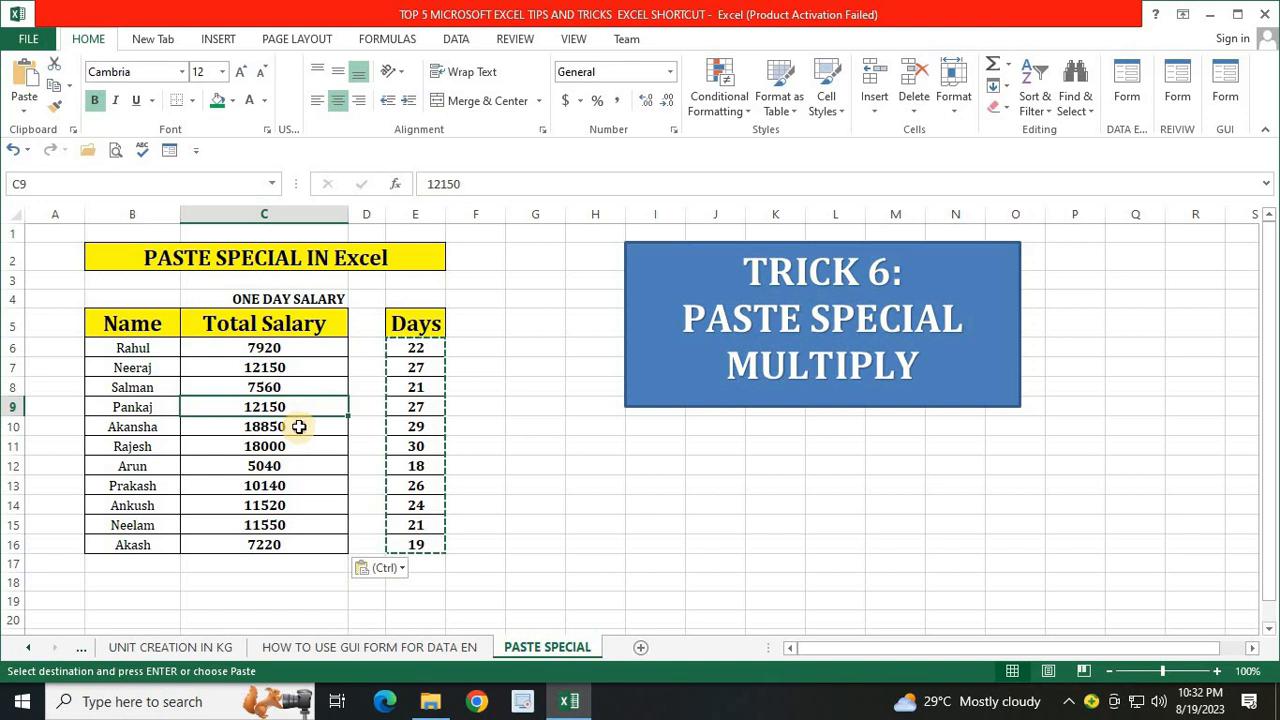
left_click(299, 427)
left_click(278, 446)
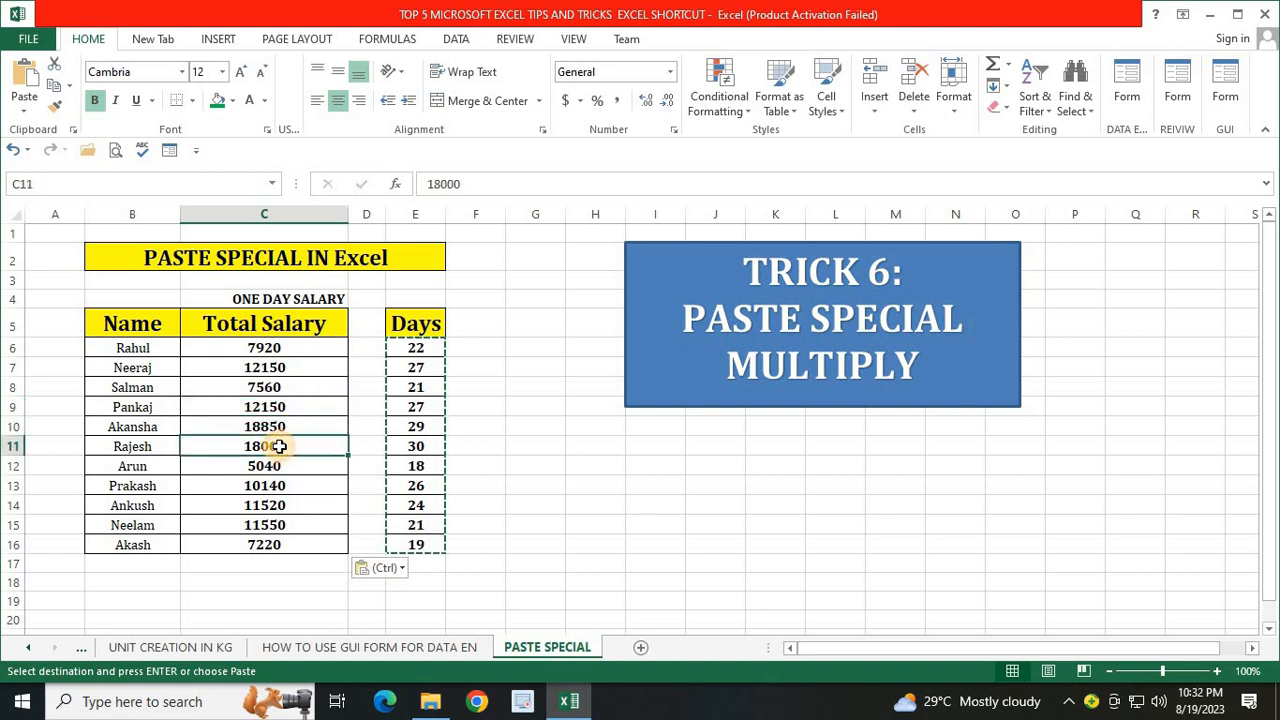
left_click_drag(280, 350, 282, 537)
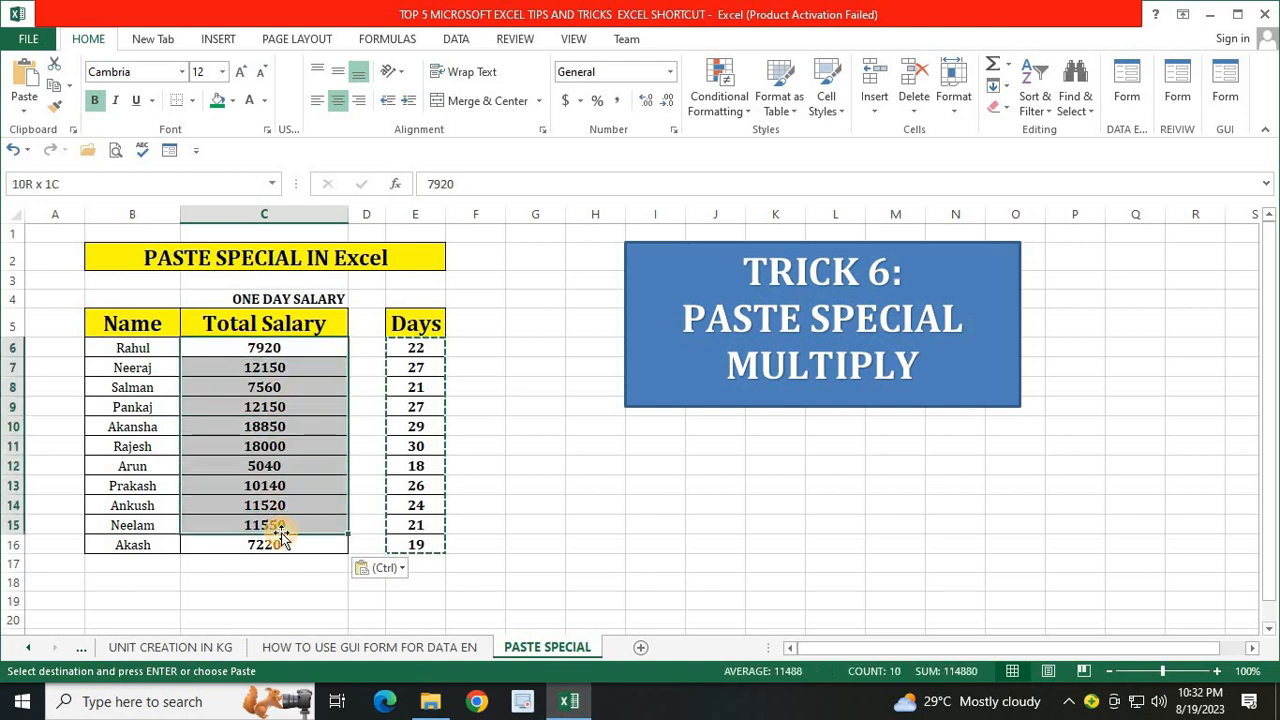